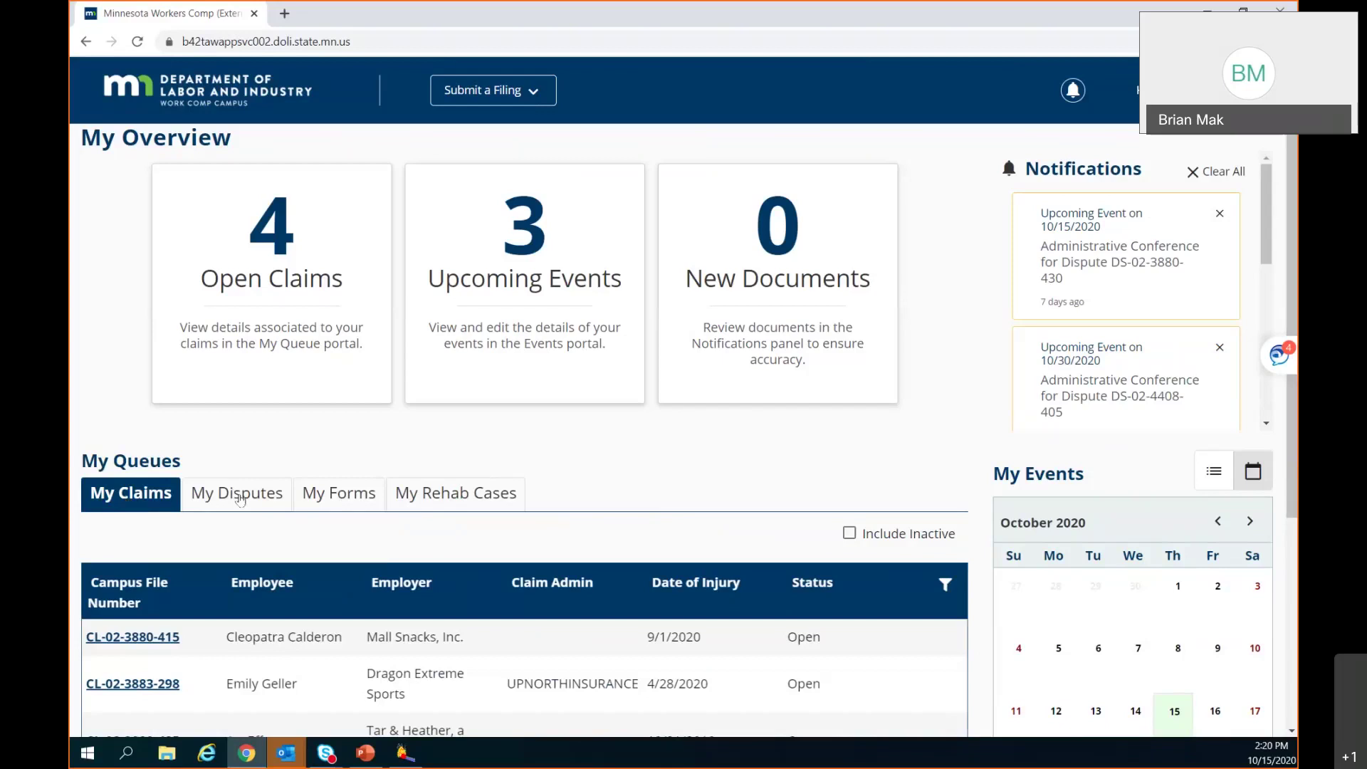
# Scroll down to the My Claims table and open its filter panel
pyautogui.scroll(-3, 239, 501)
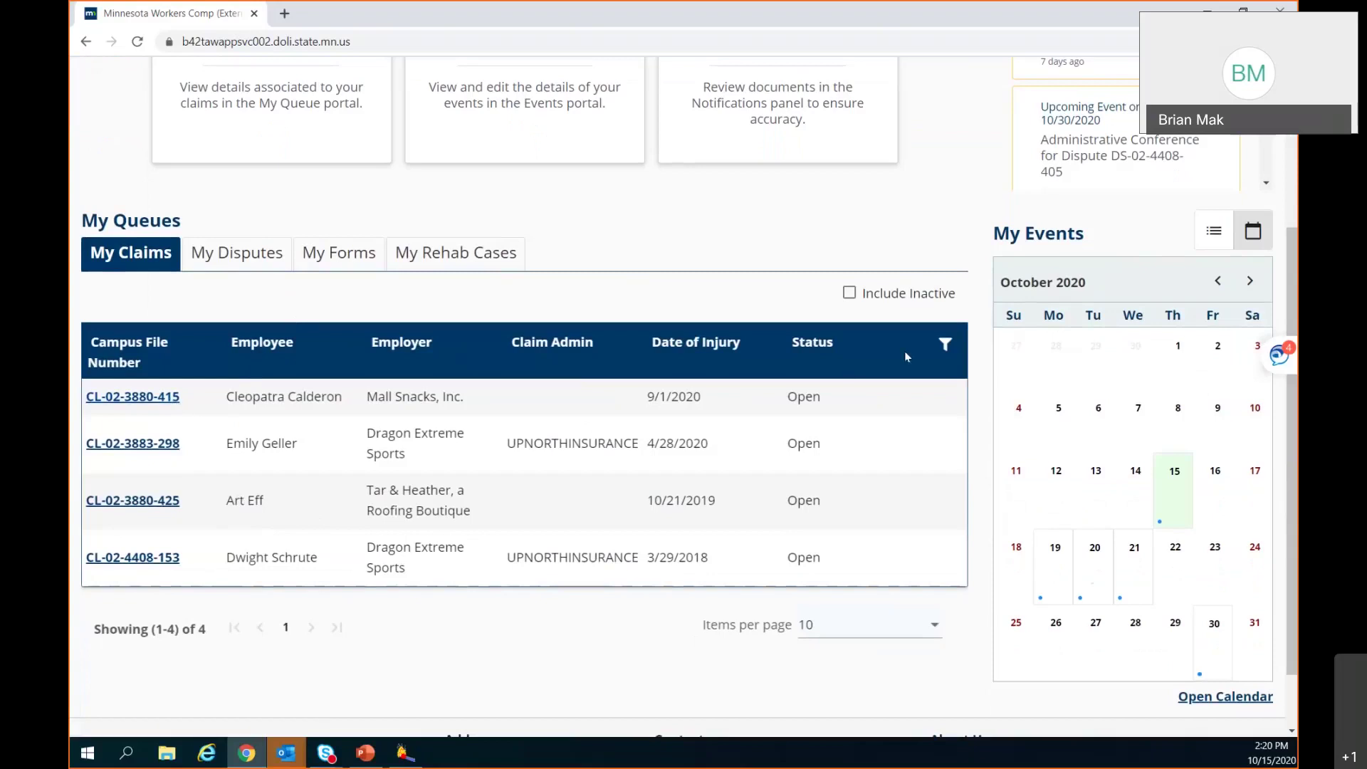
pyautogui.click(945, 347)
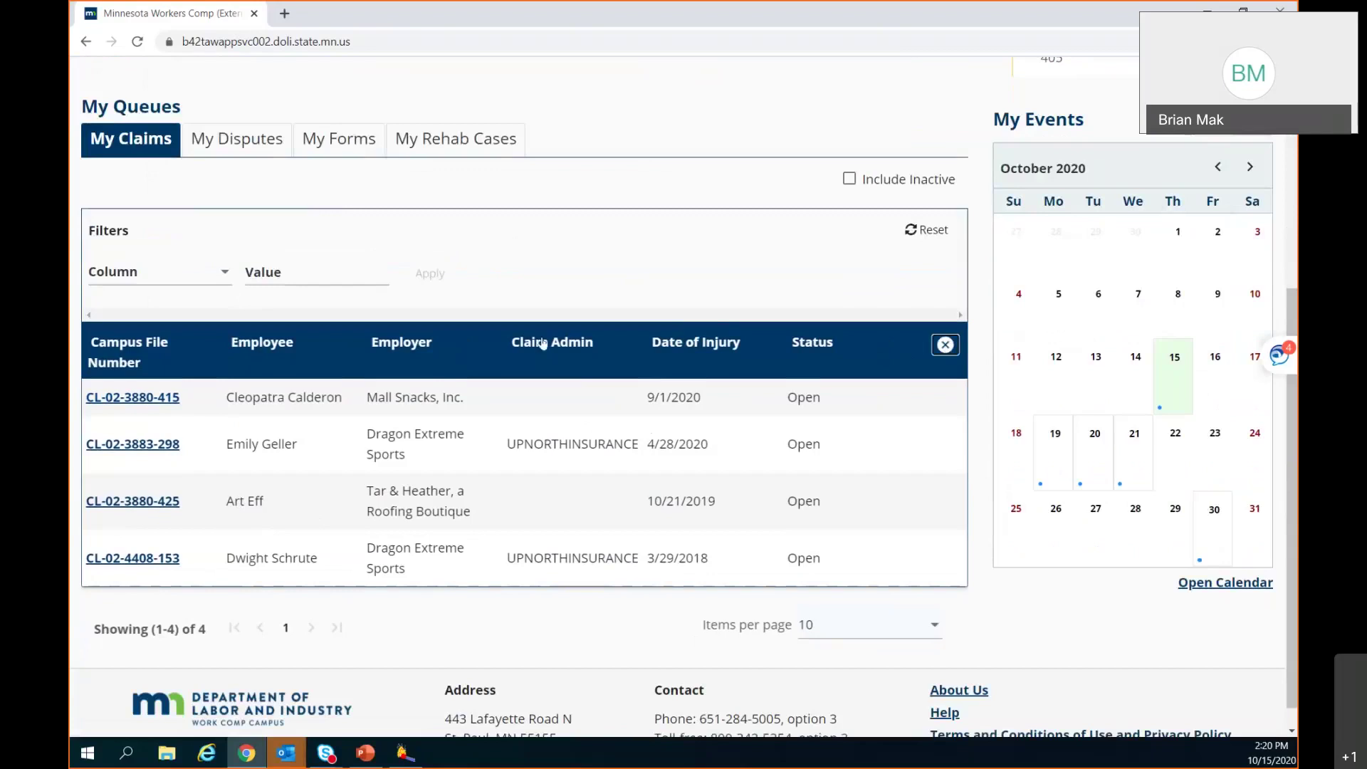
# Filter My Claims by Employee on one employee's name, then remove that filter chip
pyautogui.click(170, 278)
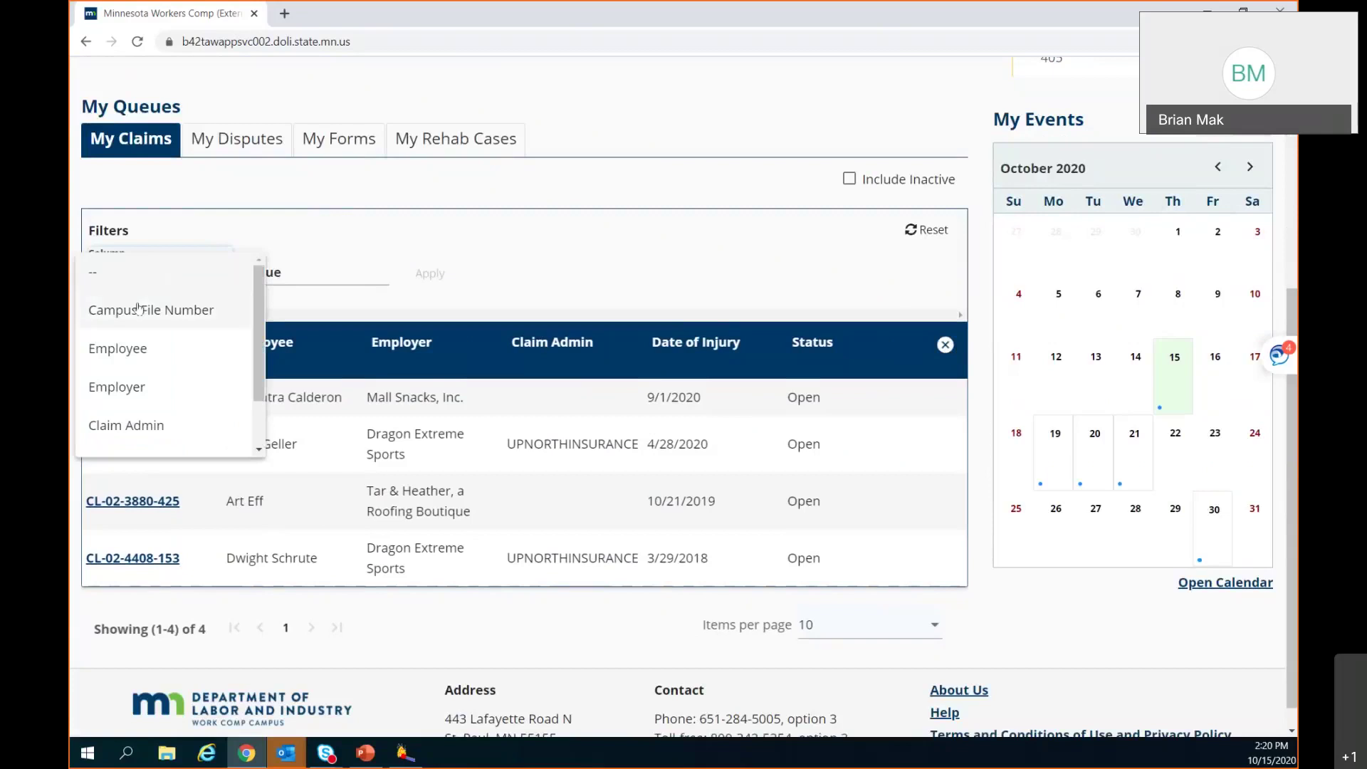
pyautogui.click(133, 356)
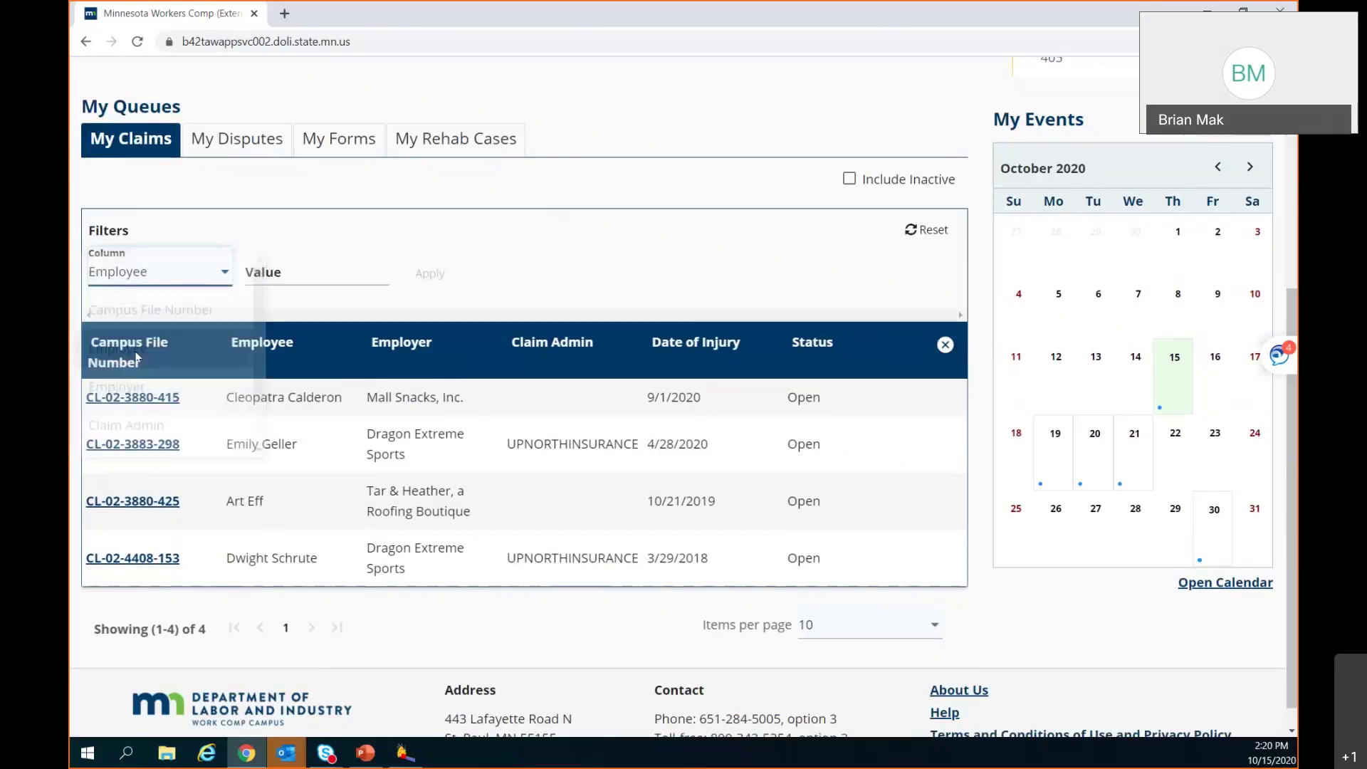
pyautogui.click(292, 271)
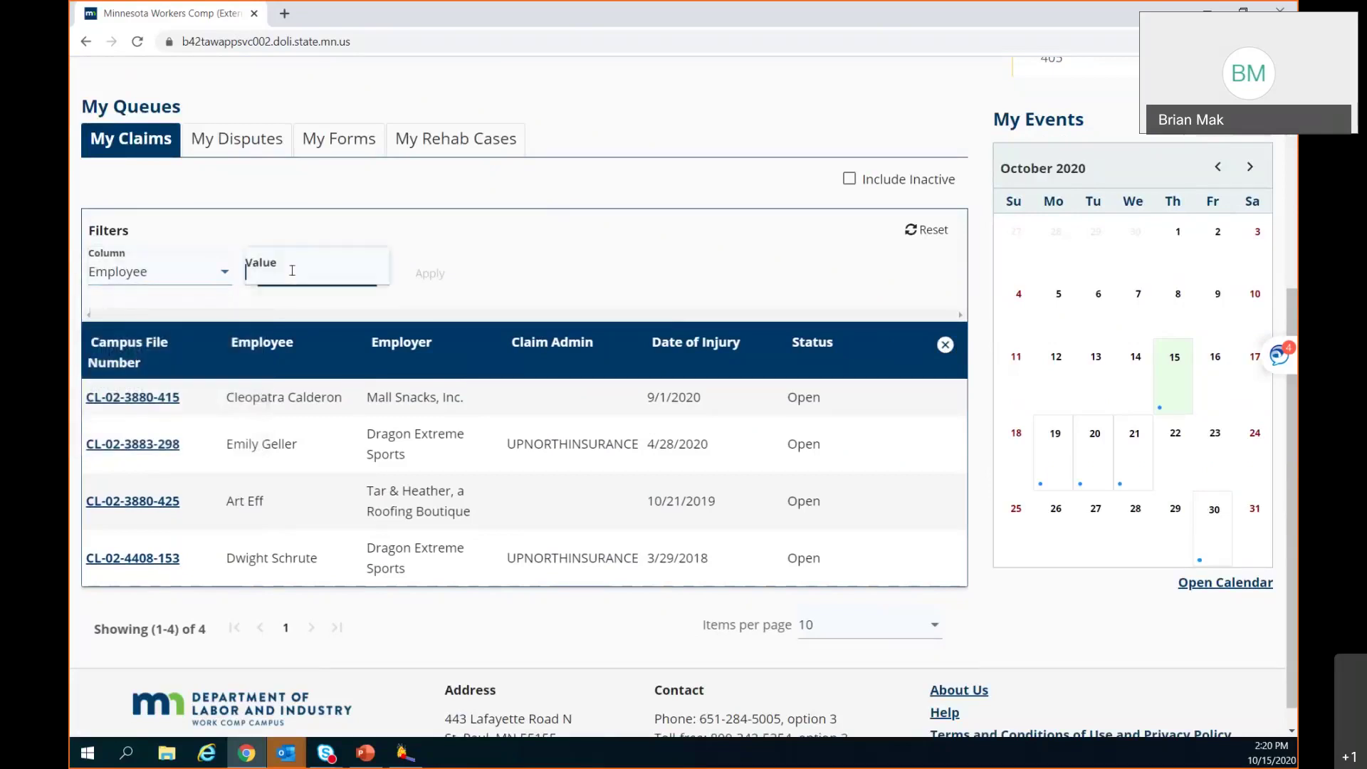
pyautogui.write('jones')
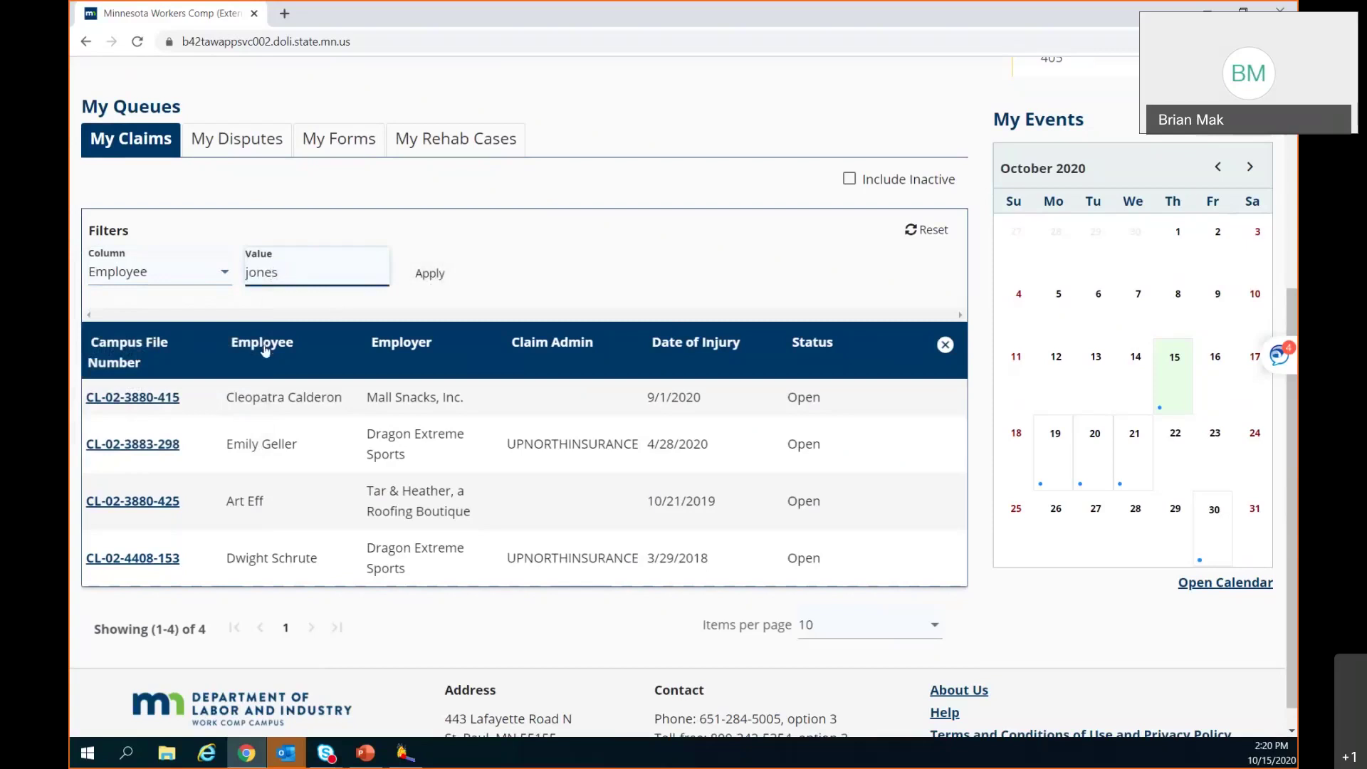
pyautogui.click(430, 277)
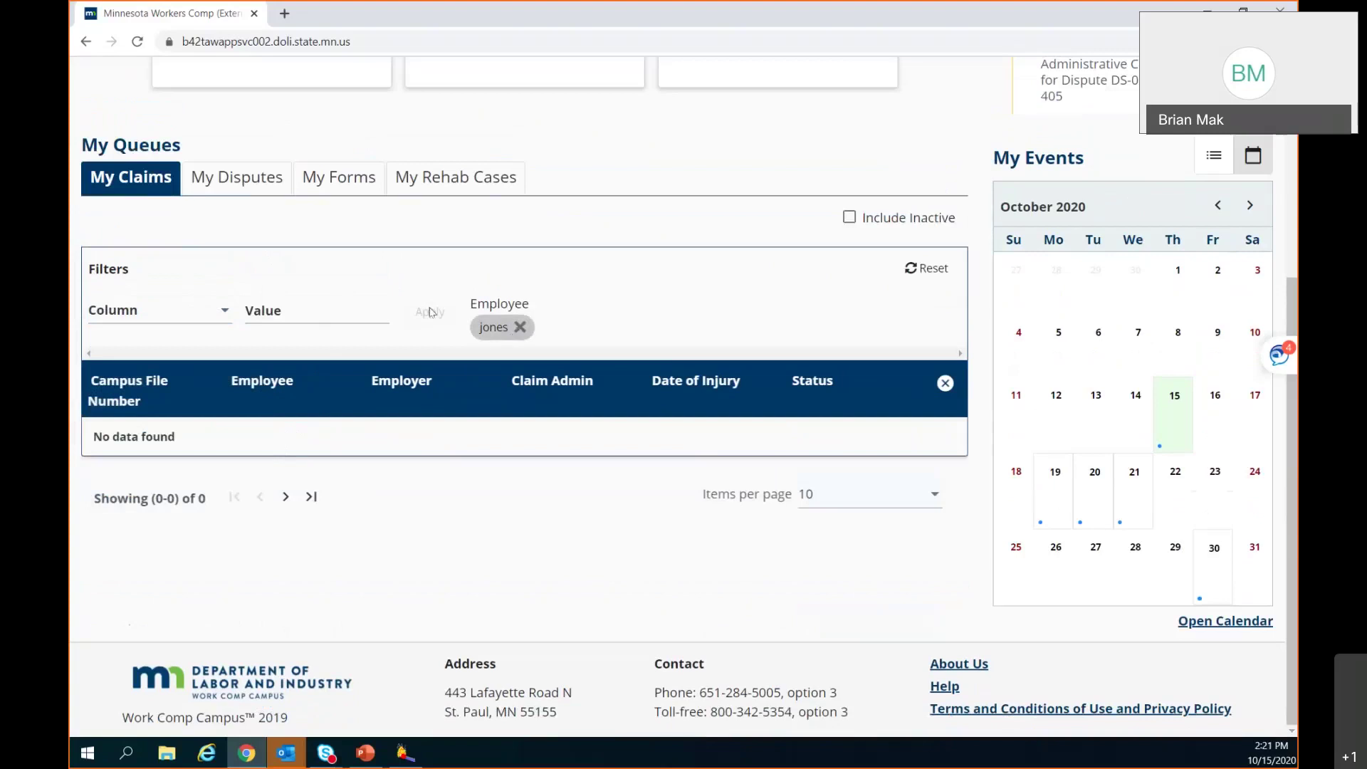
pyautogui.click(223, 311)
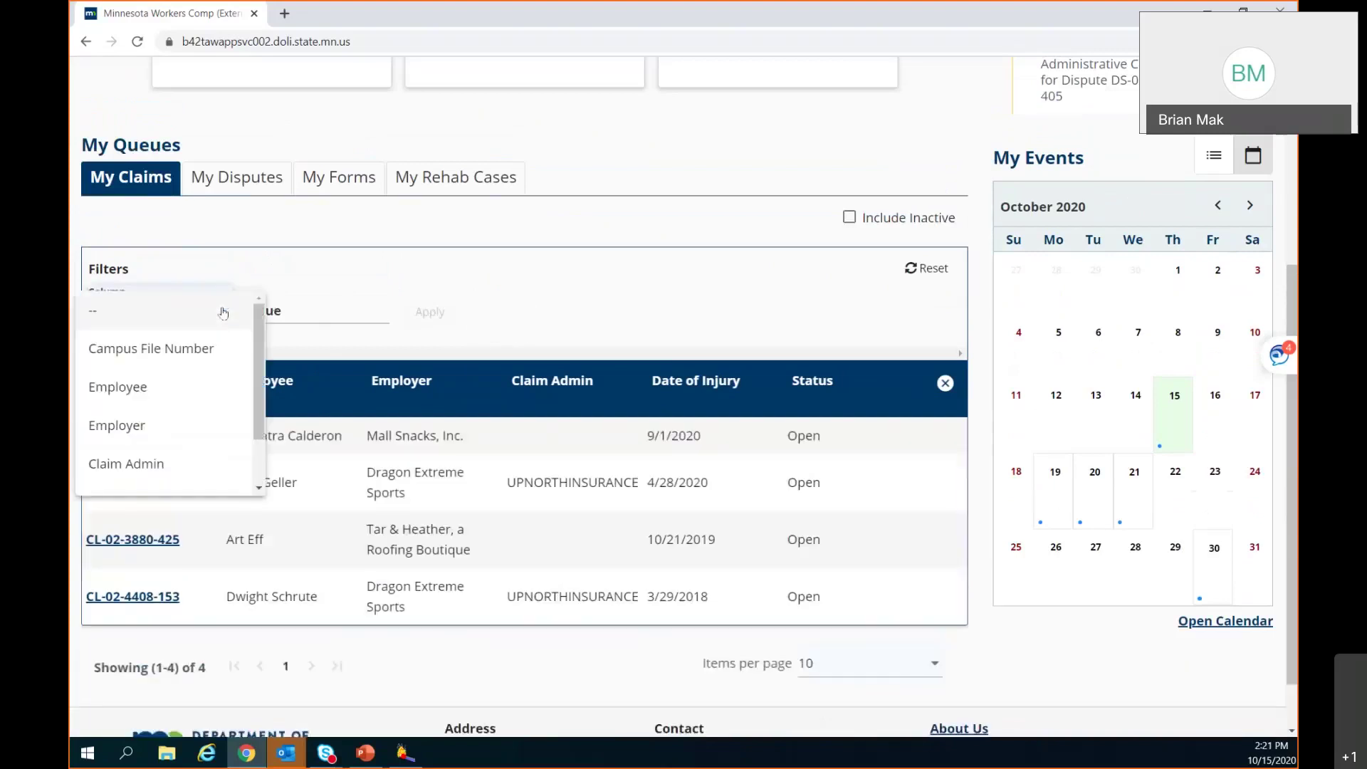
# Apply a second Employee filter value, then remove it so all four claims list again
pyautogui.click(136, 386)
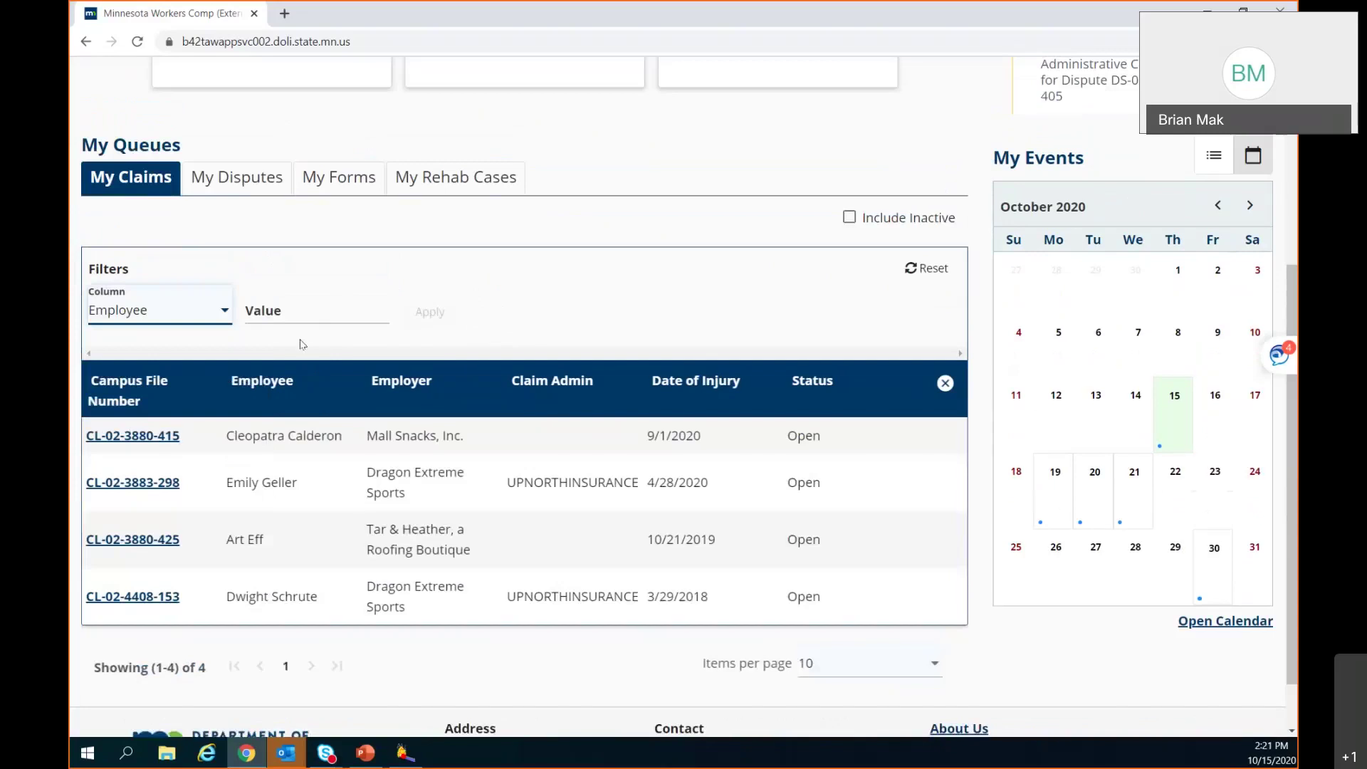
pyautogui.click(290, 309)
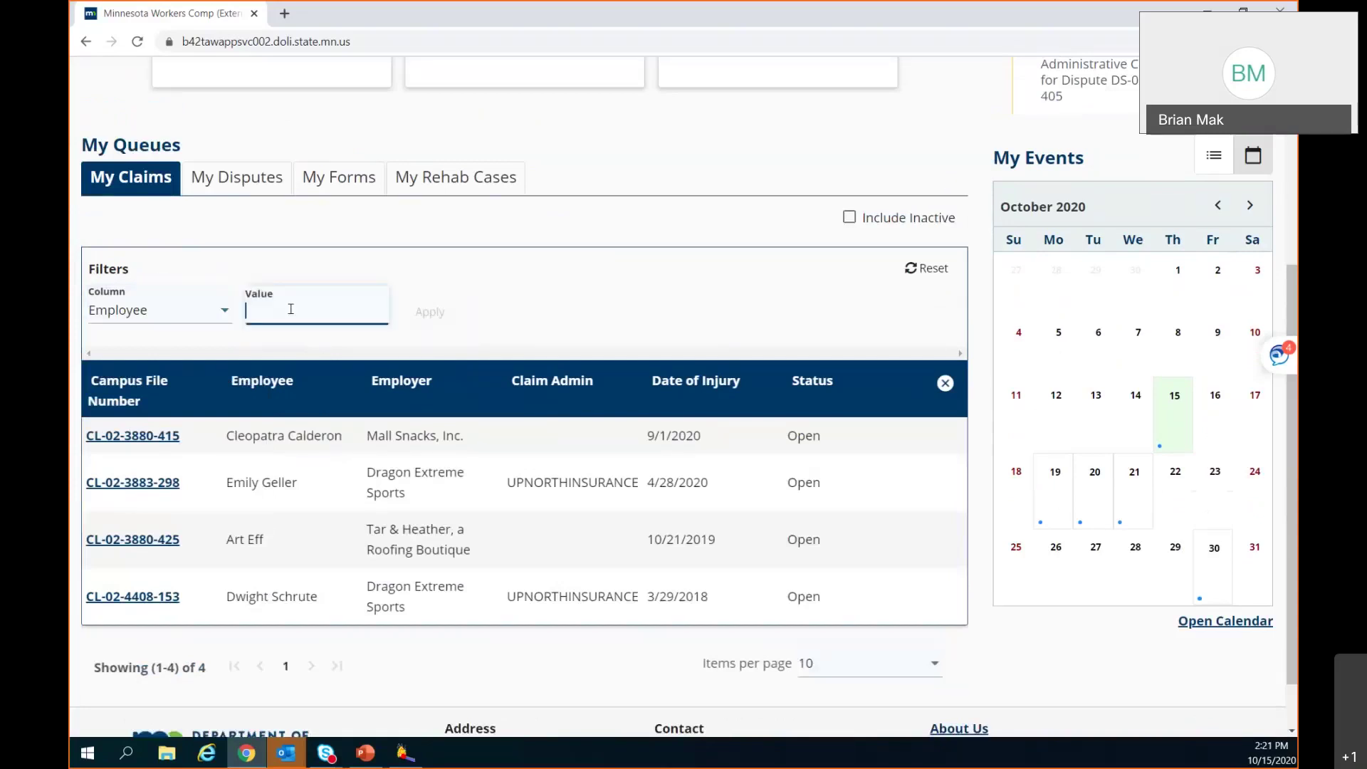
pyautogui.write('eff')
pyautogui.click(430, 313)
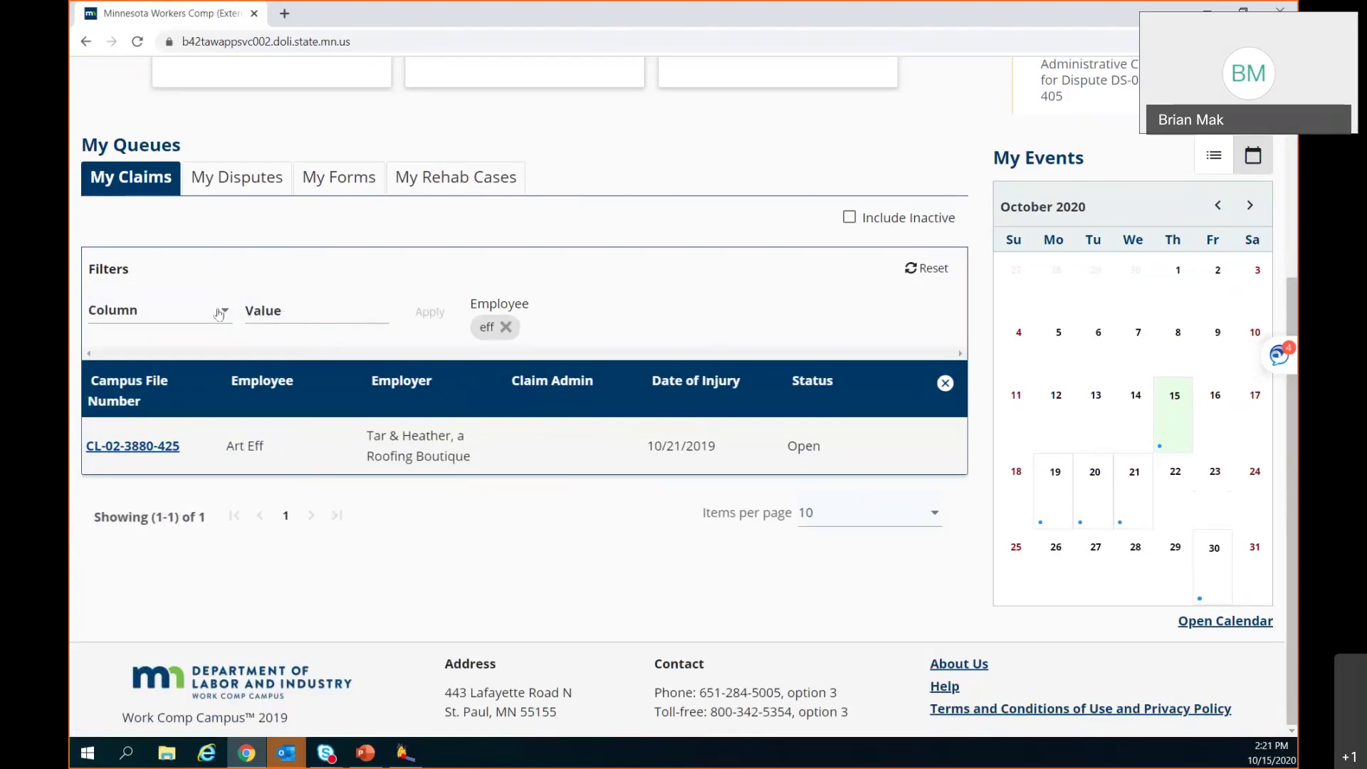
pyautogui.click(505, 328)
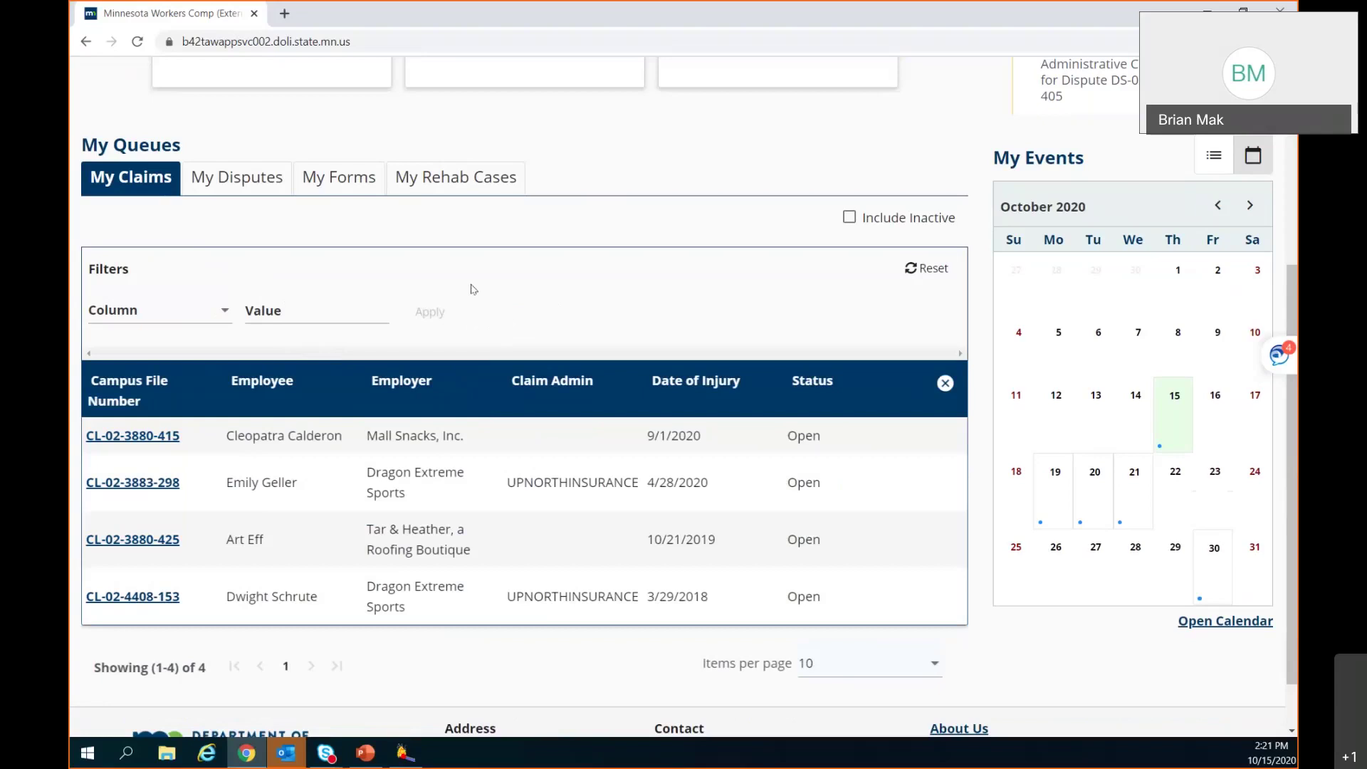
pyautogui.scroll(1, 474, 288)
# Open the first claim's Campus File Number link (Mall Snacks, Inc.) in a new tab
pyautogui.scroll(4, 464, 280)
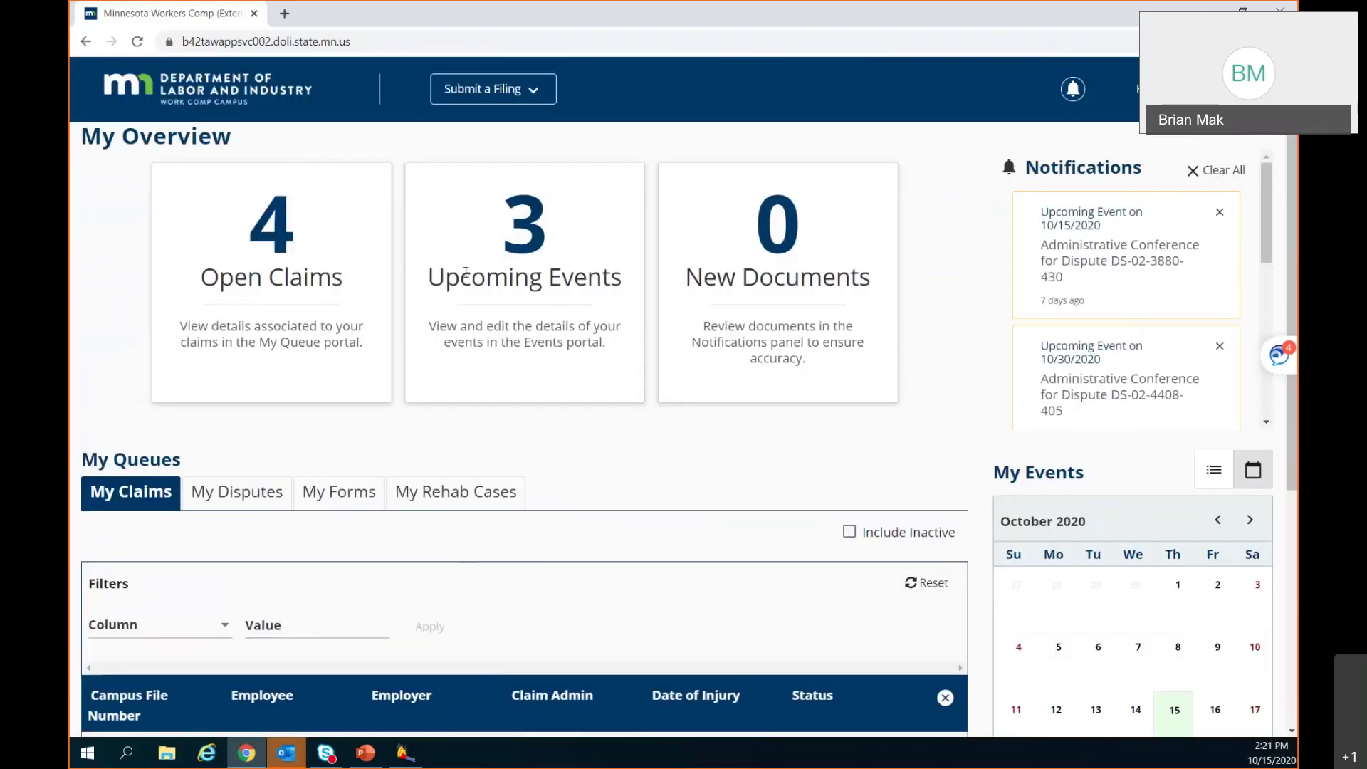
pyautogui.scroll(-3, 465, 272)
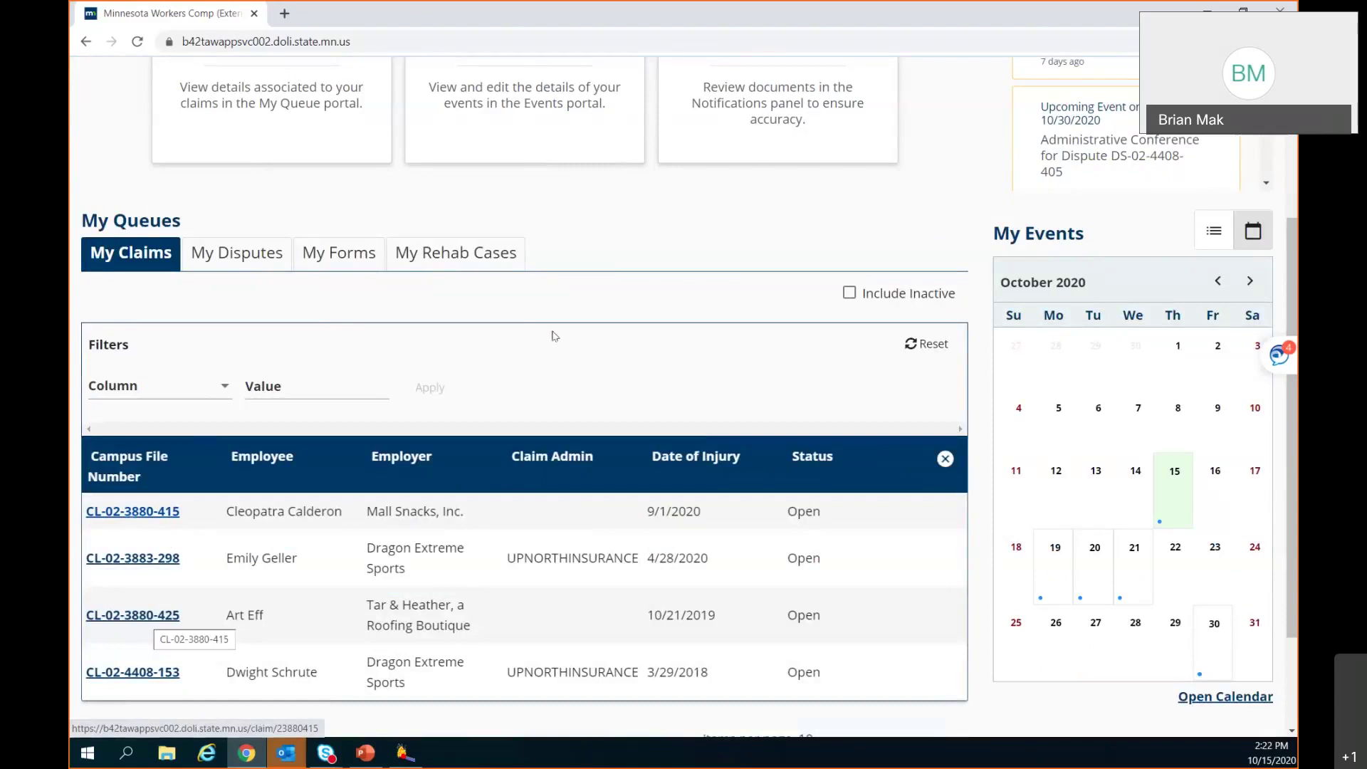
pyautogui.rightClick(142, 512)
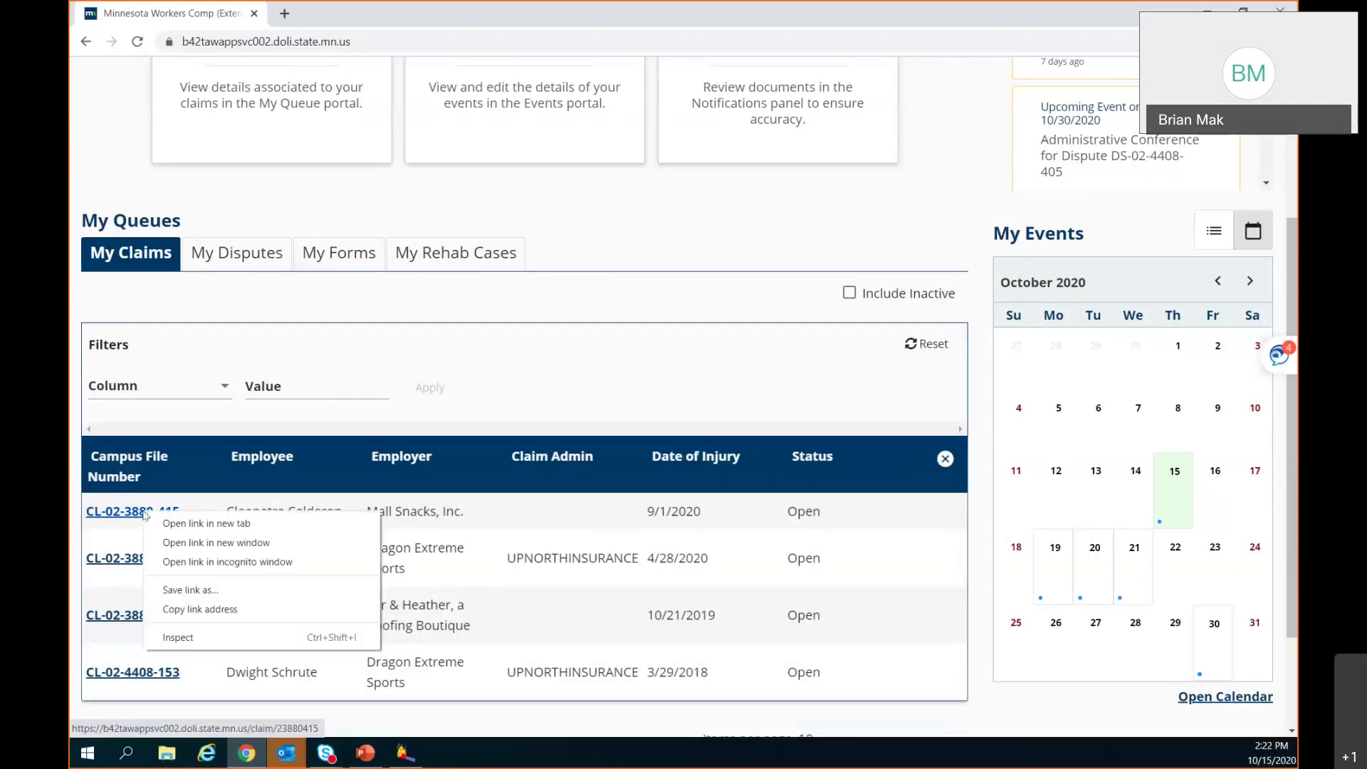
pyautogui.click(231, 526)
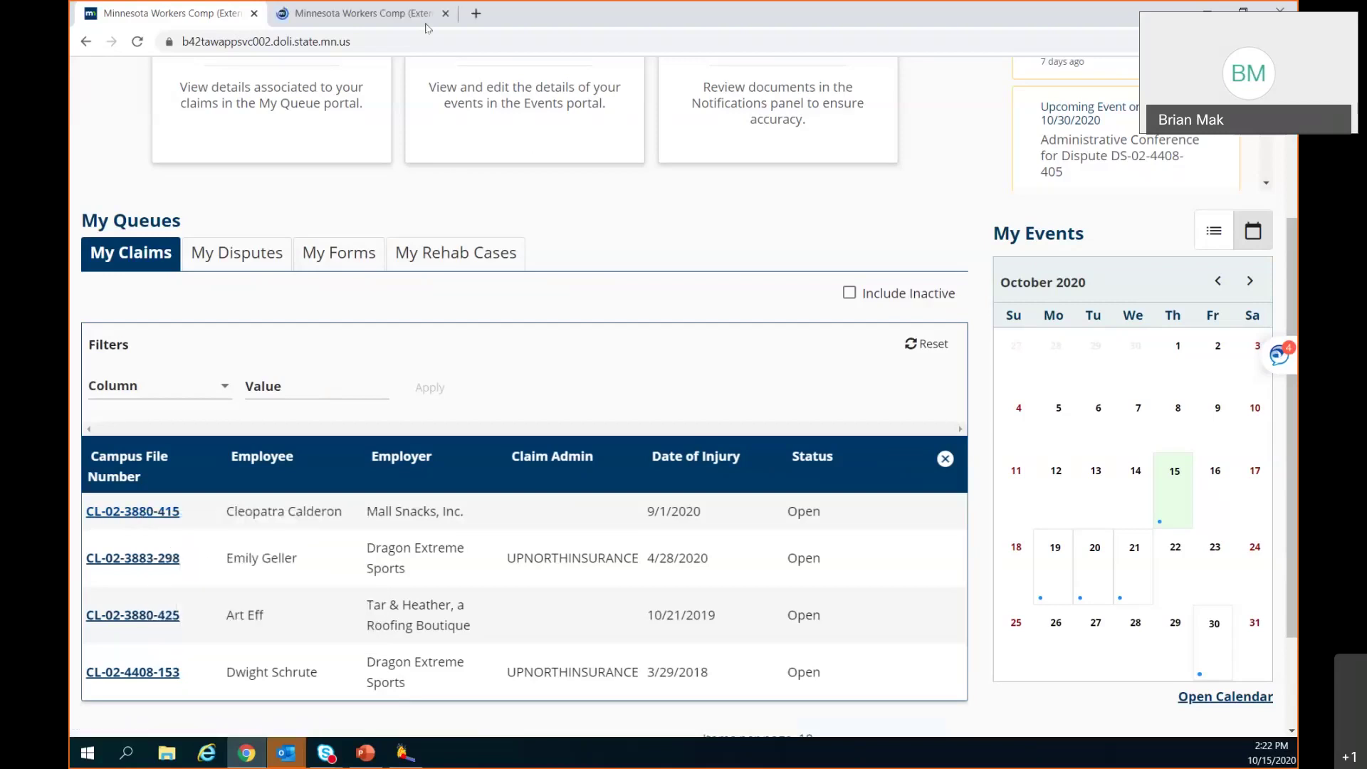
# On the claim details tab, show the claim's Related Claims & Cases list
pyautogui.click(399, 17)
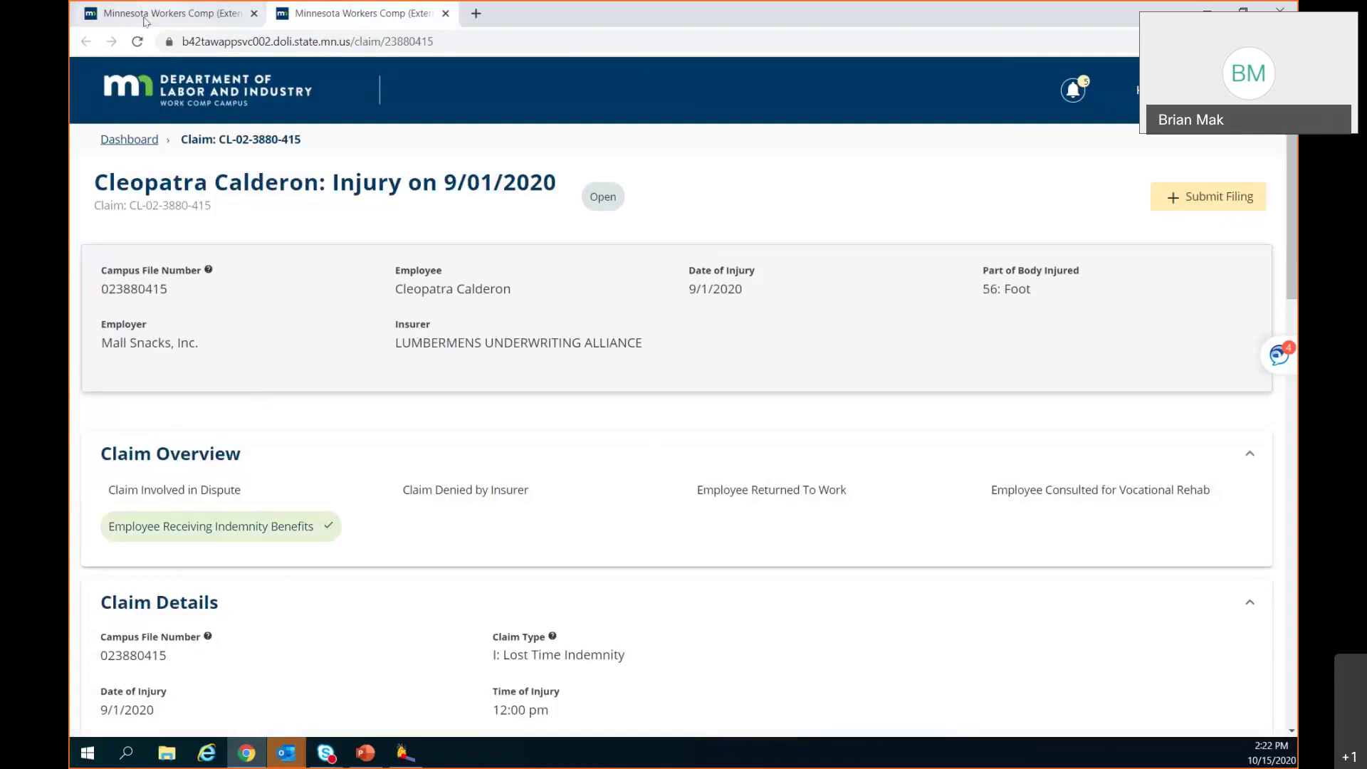
pyautogui.click(145, 16)
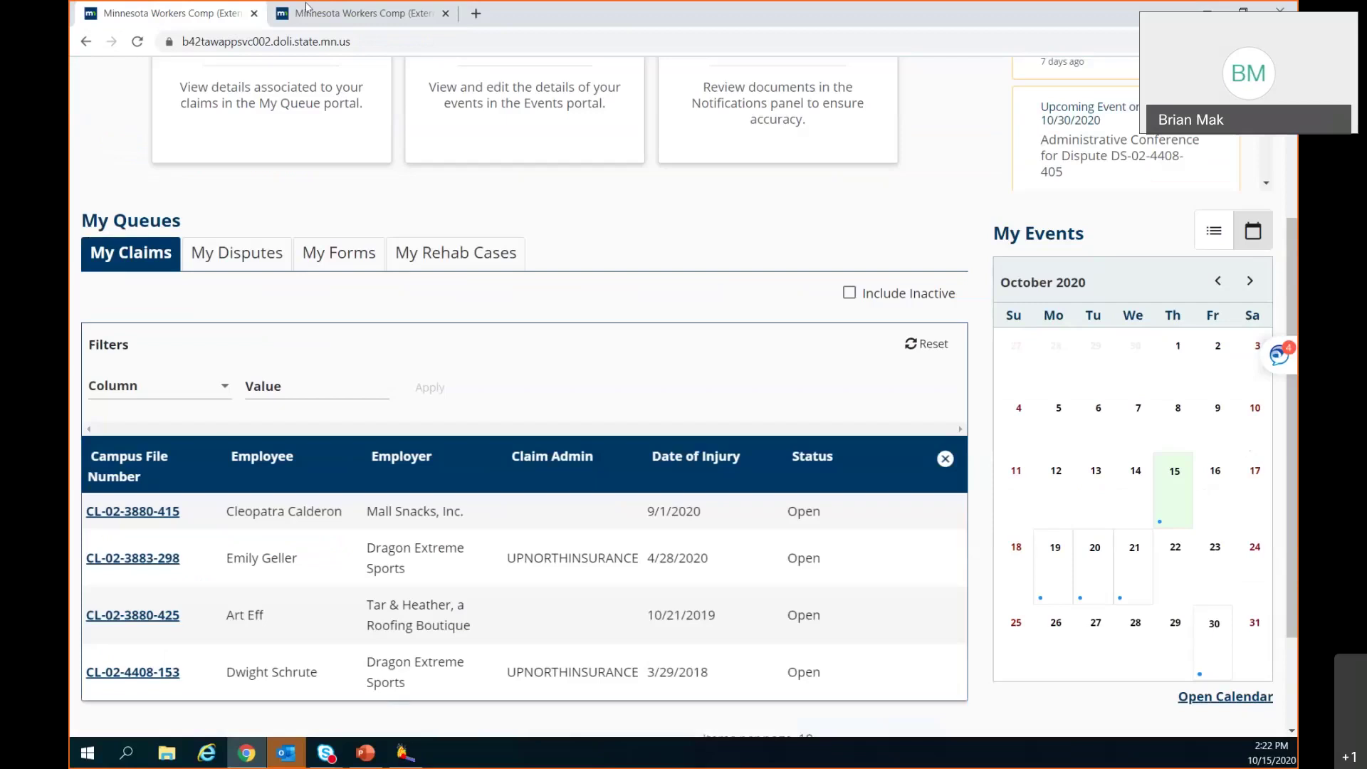
pyautogui.click(307, 11)
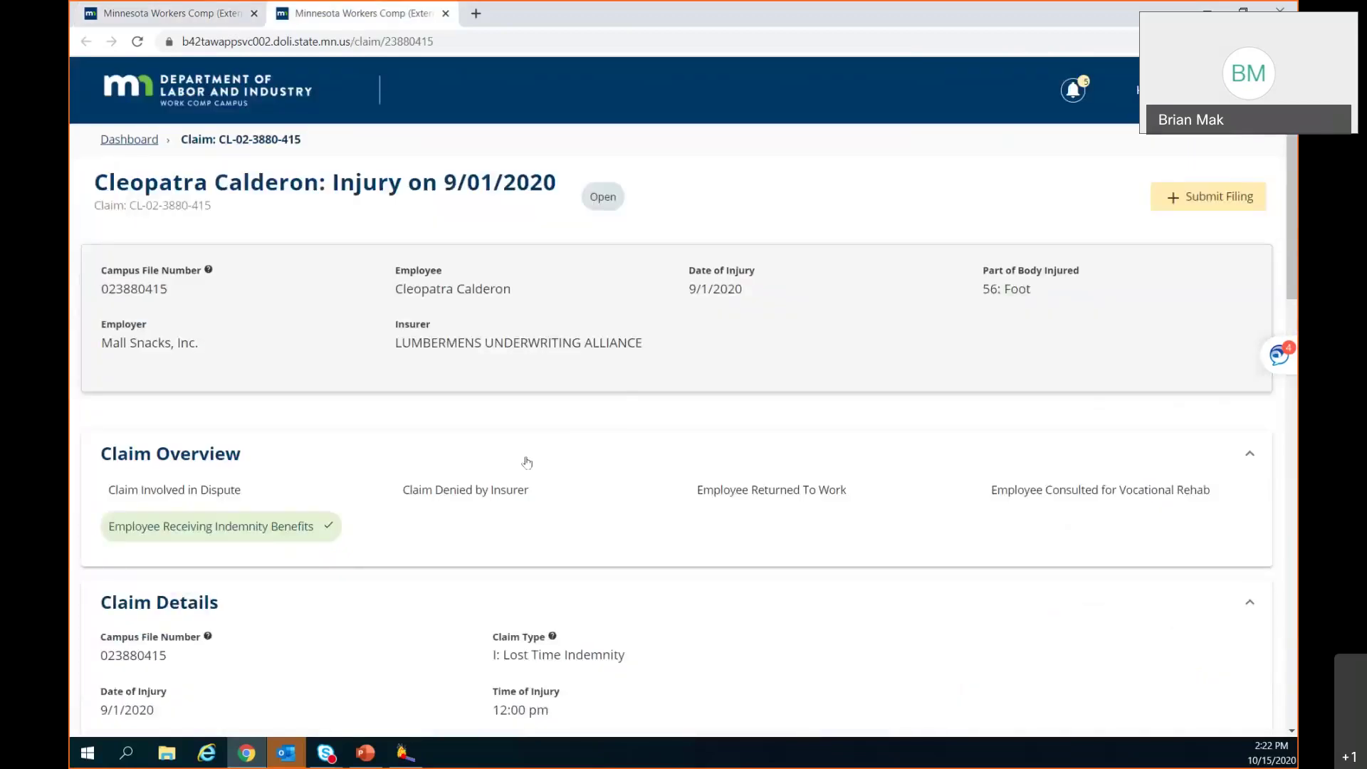
pyautogui.scroll(-8, 527, 463)
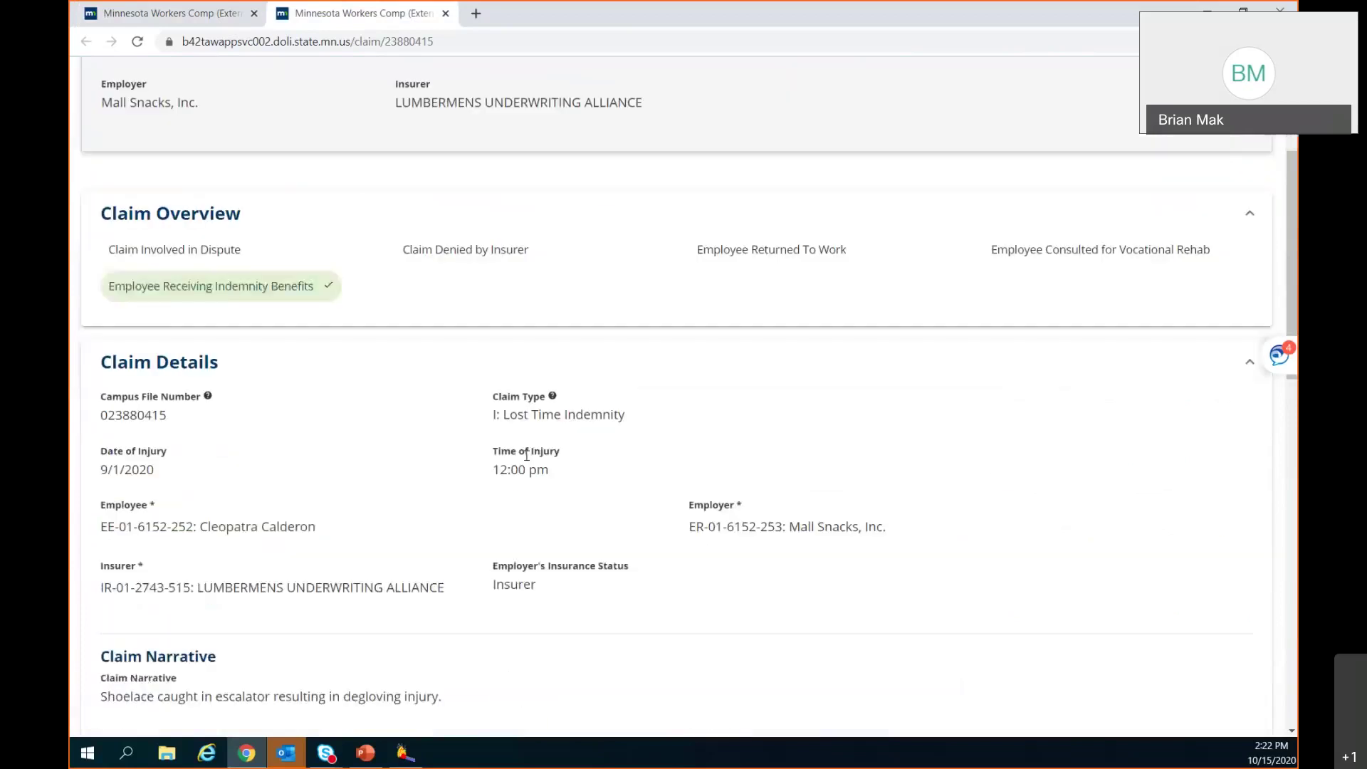
pyautogui.scroll(-4, 531, 463)
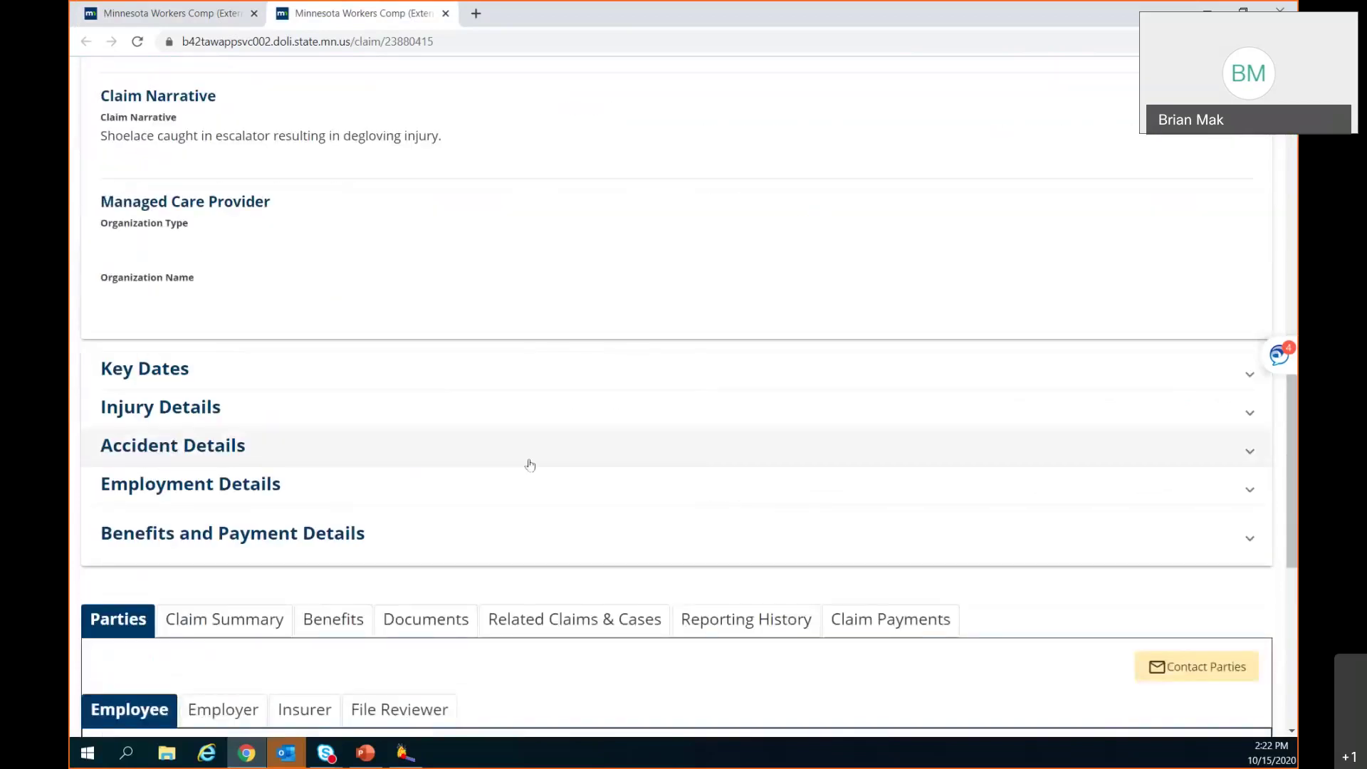
pyautogui.scroll(-5, 527, 460)
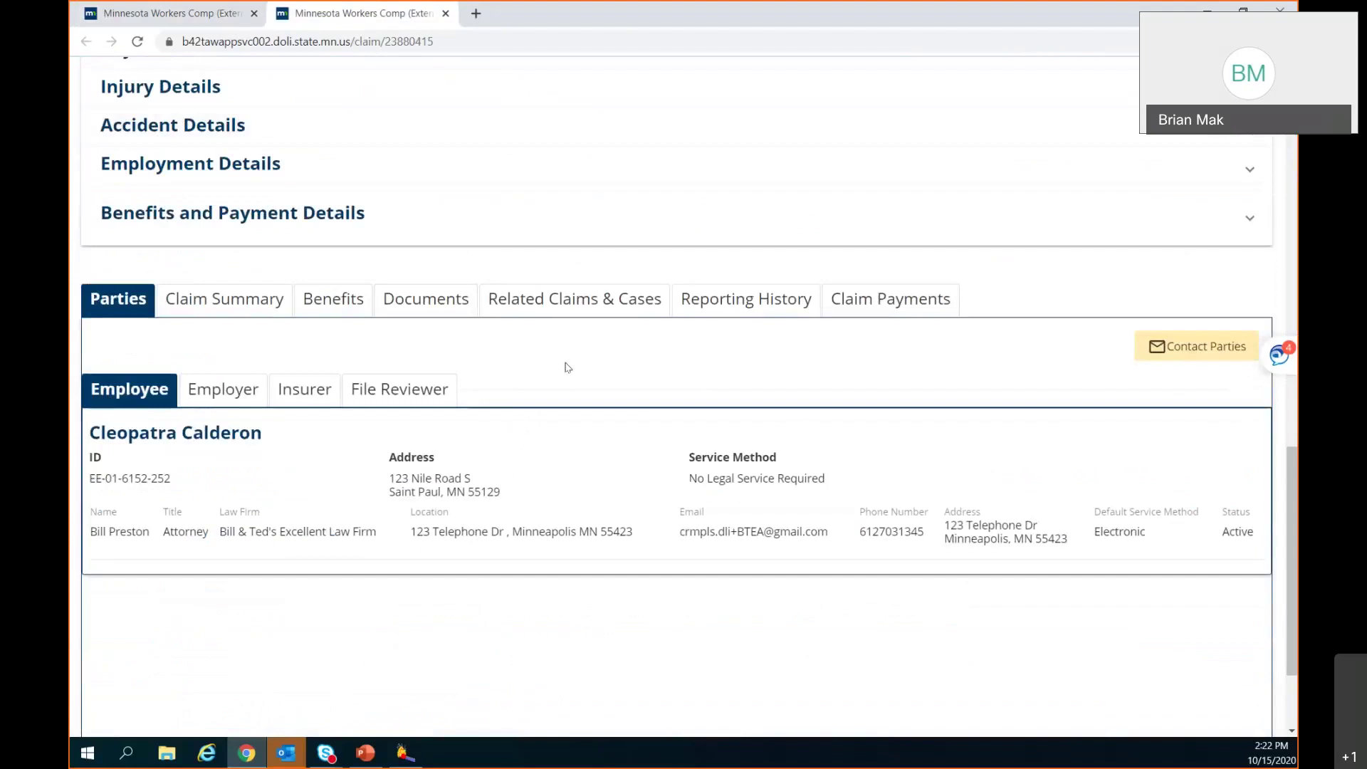
pyautogui.click(567, 300)
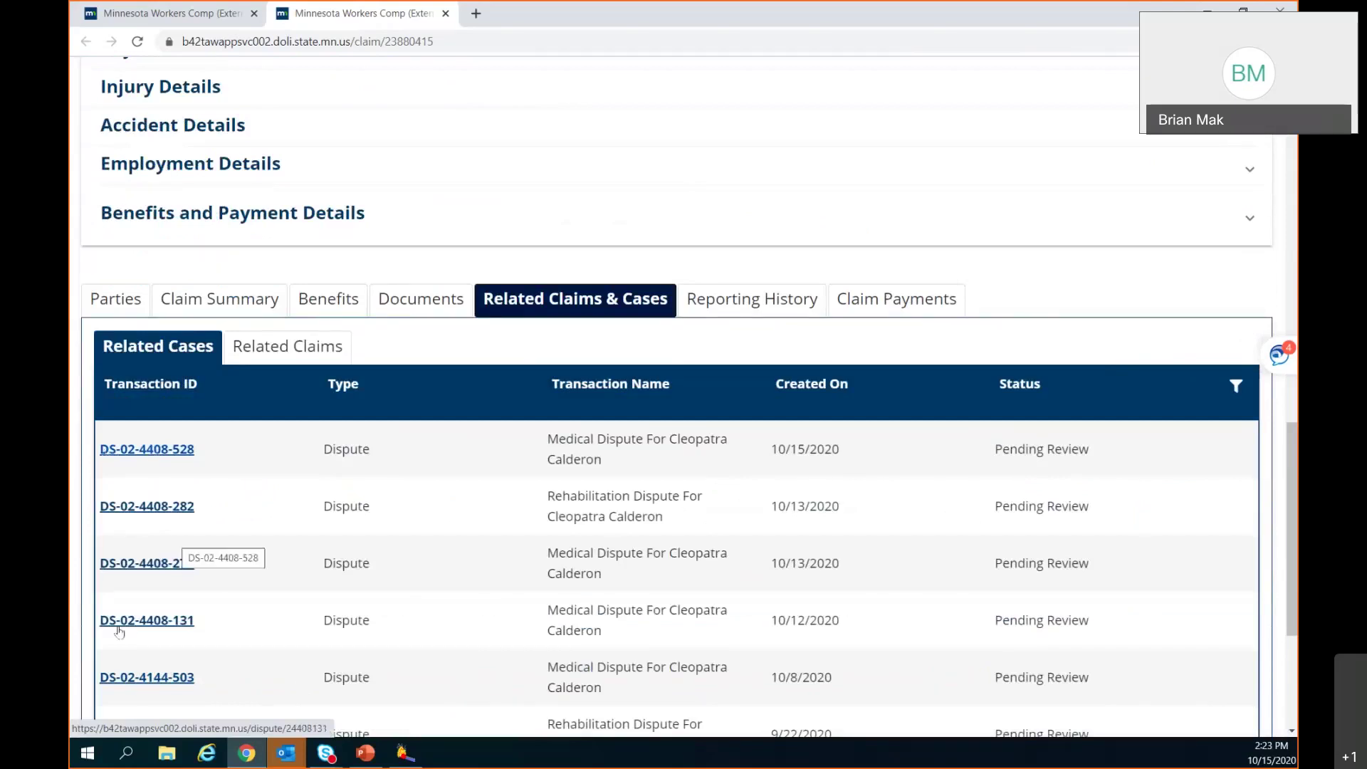
# Open the 10/15/2020 medical dispute's Transaction ID in a new tab and view it
pyautogui.rightClick(156, 452)
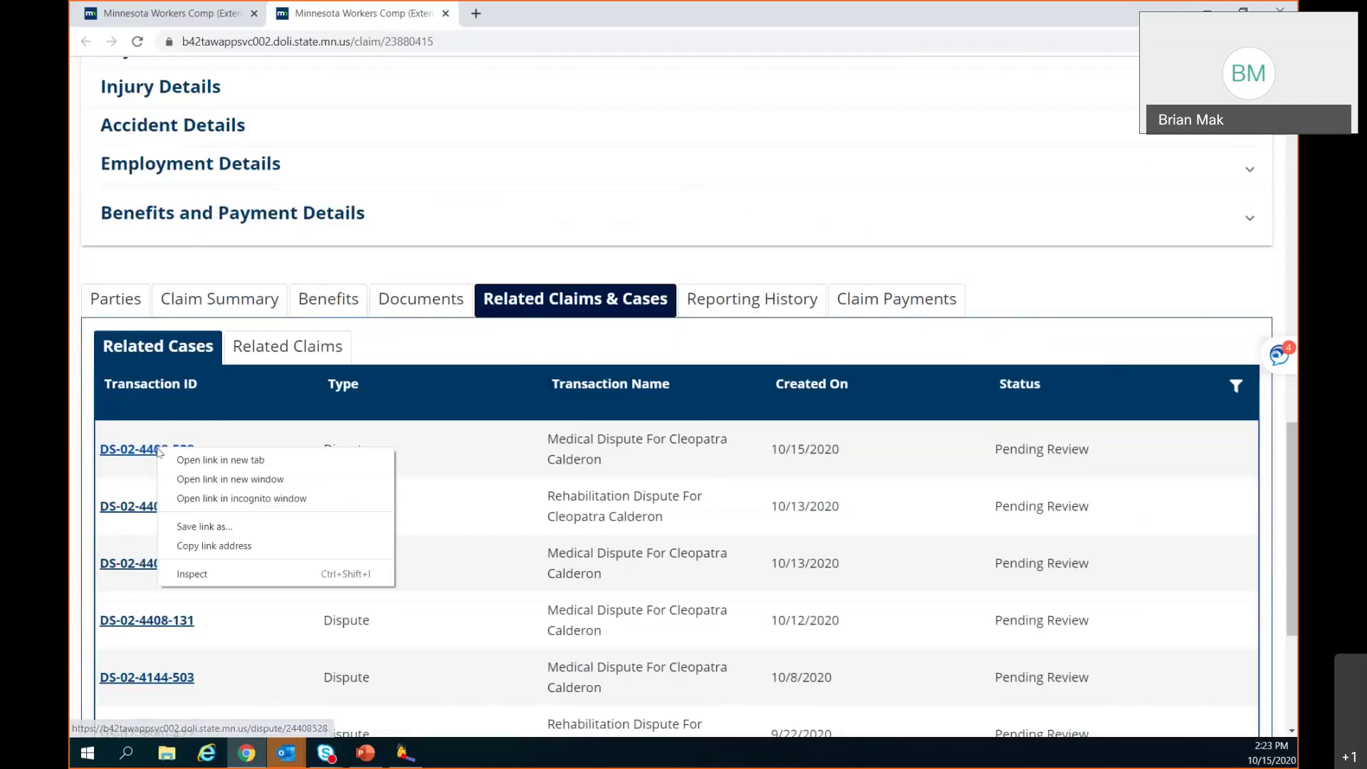
pyautogui.click(238, 463)
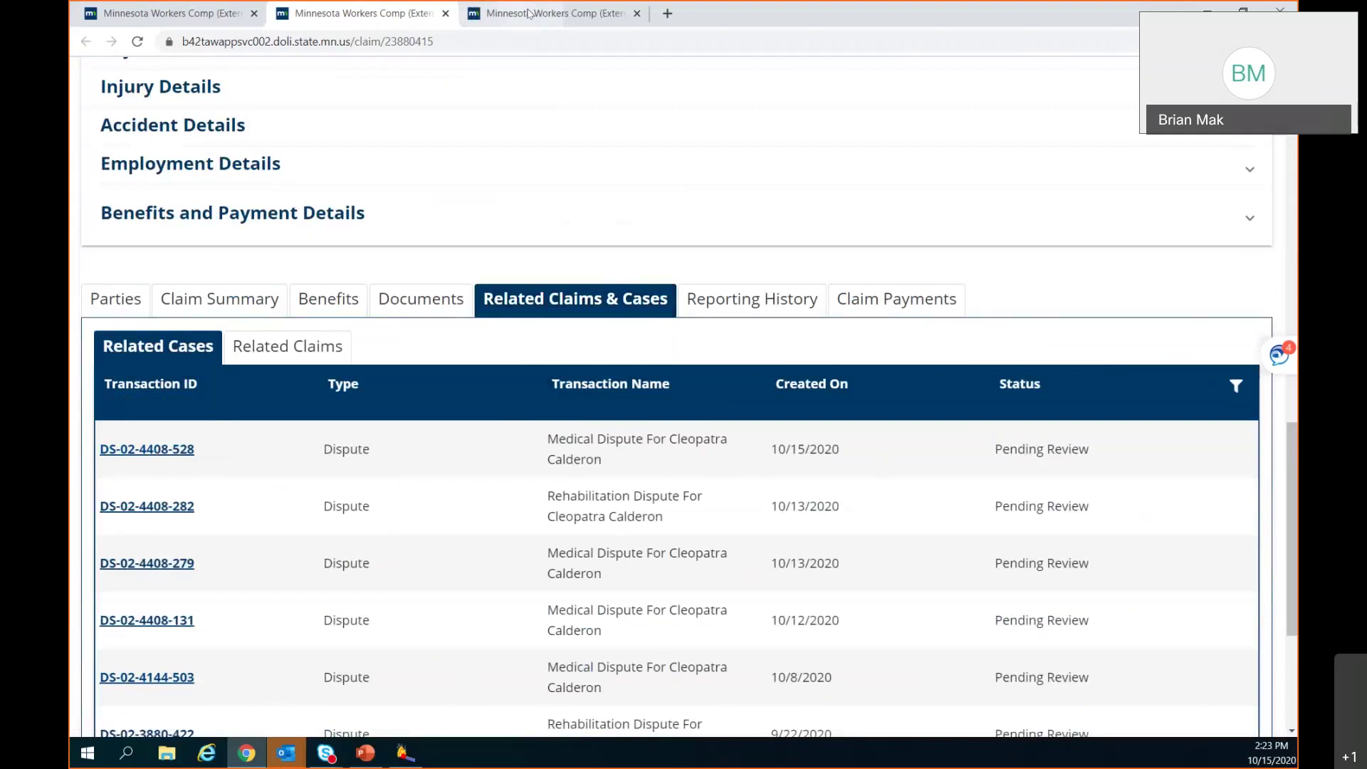
pyautogui.click(528, 14)
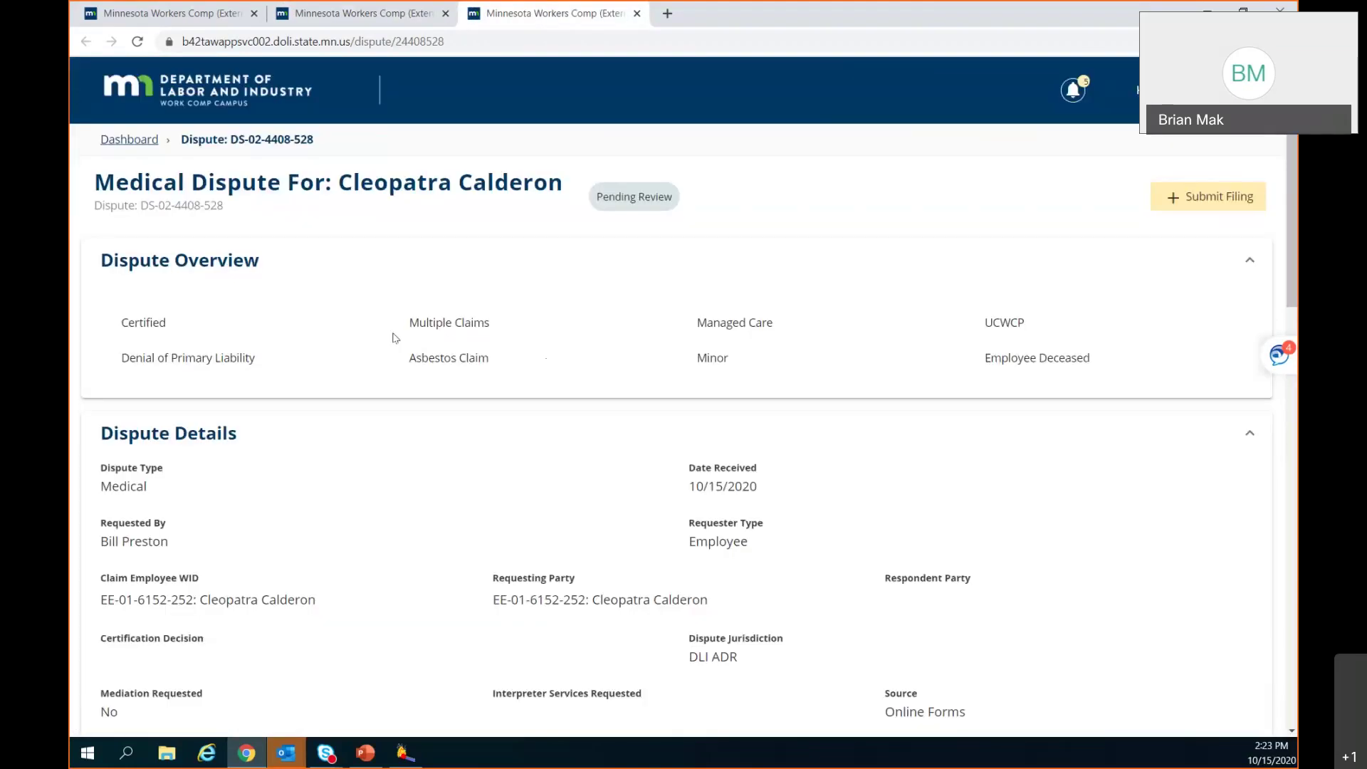
pyautogui.scroll(-3, 396, 337)
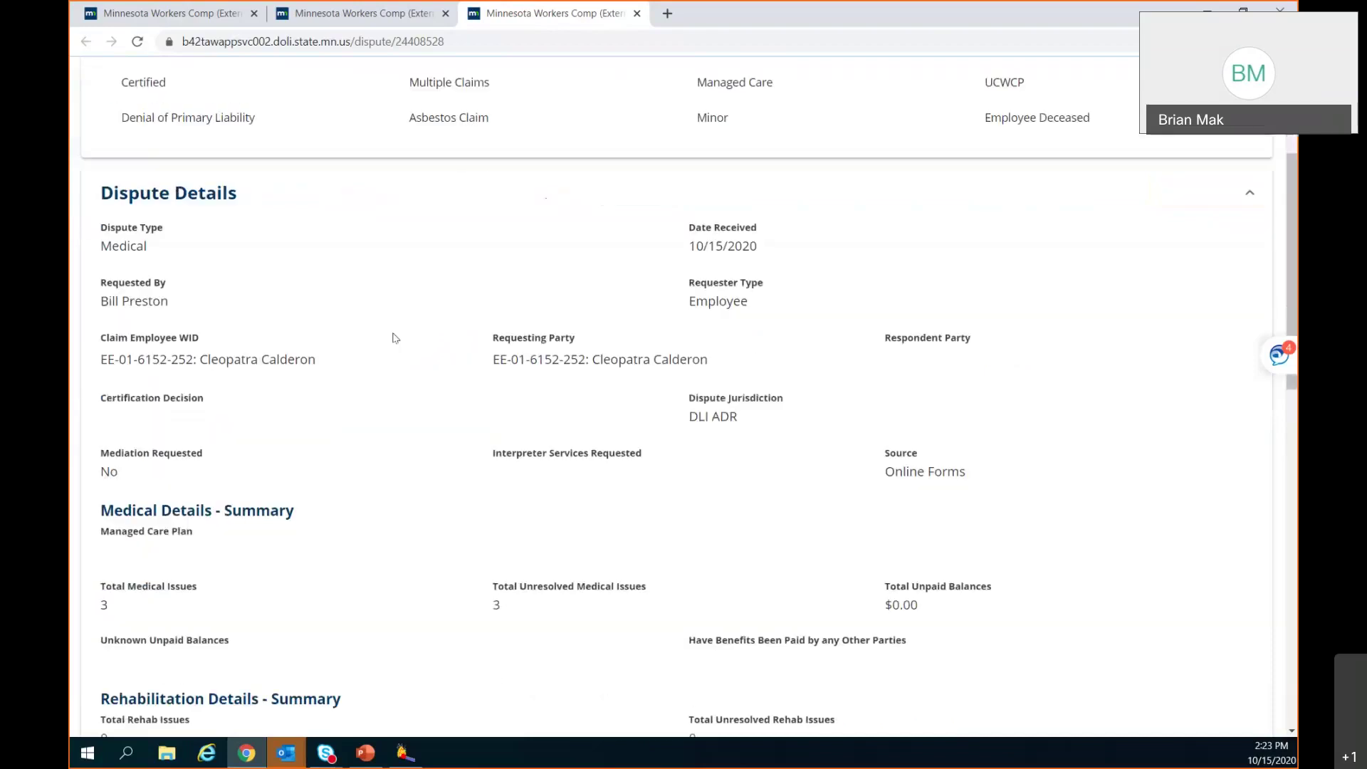
pyautogui.scroll(-3, 396, 338)
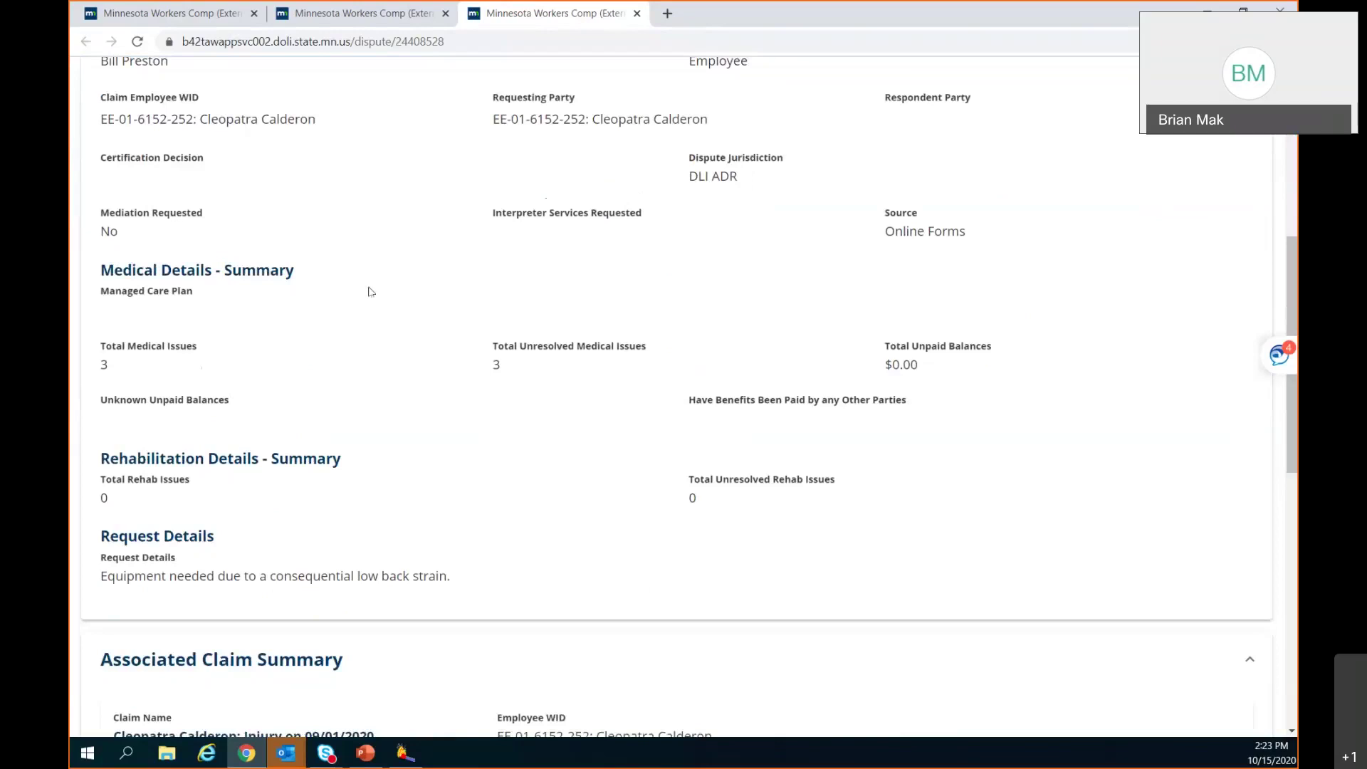
pyautogui.scroll(-1, 323, 324)
pyautogui.scroll(-2, 322, 329)
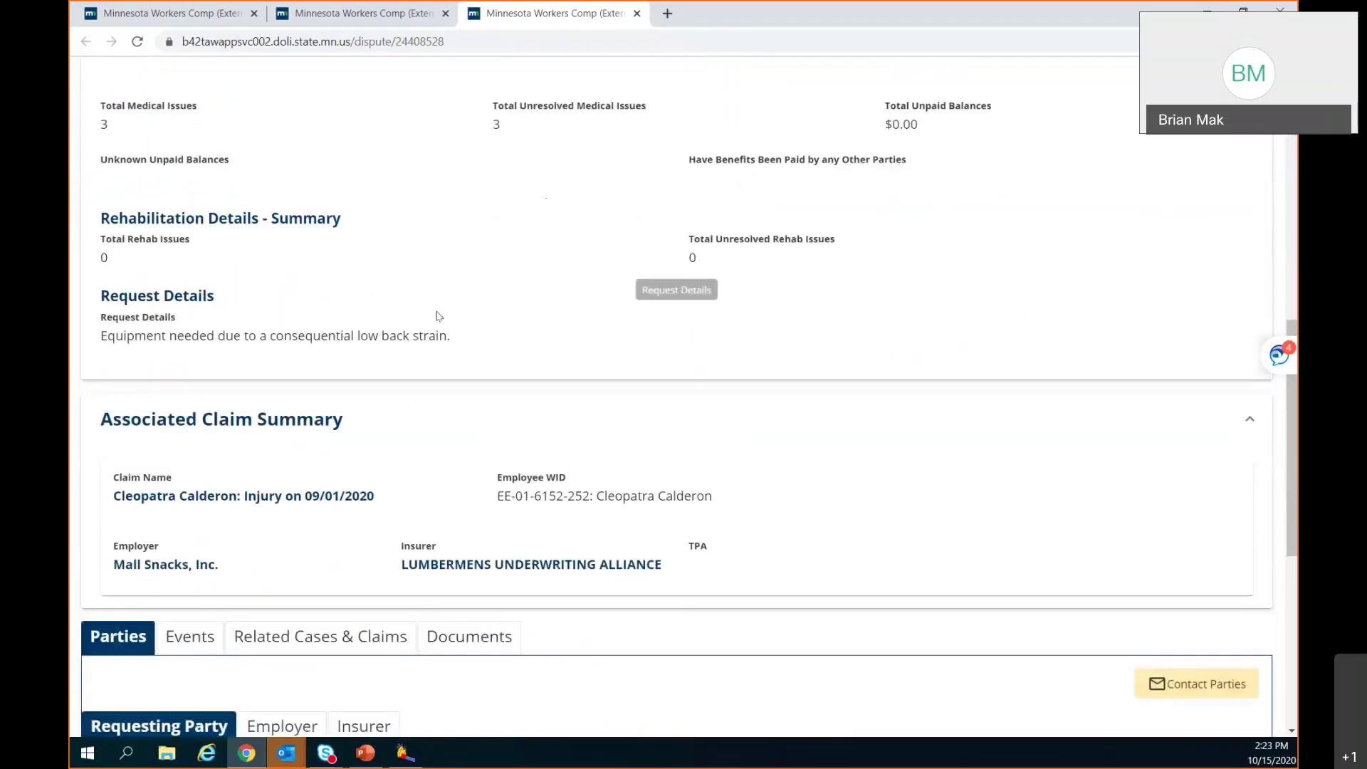
pyautogui.scroll(-4, 450, 312)
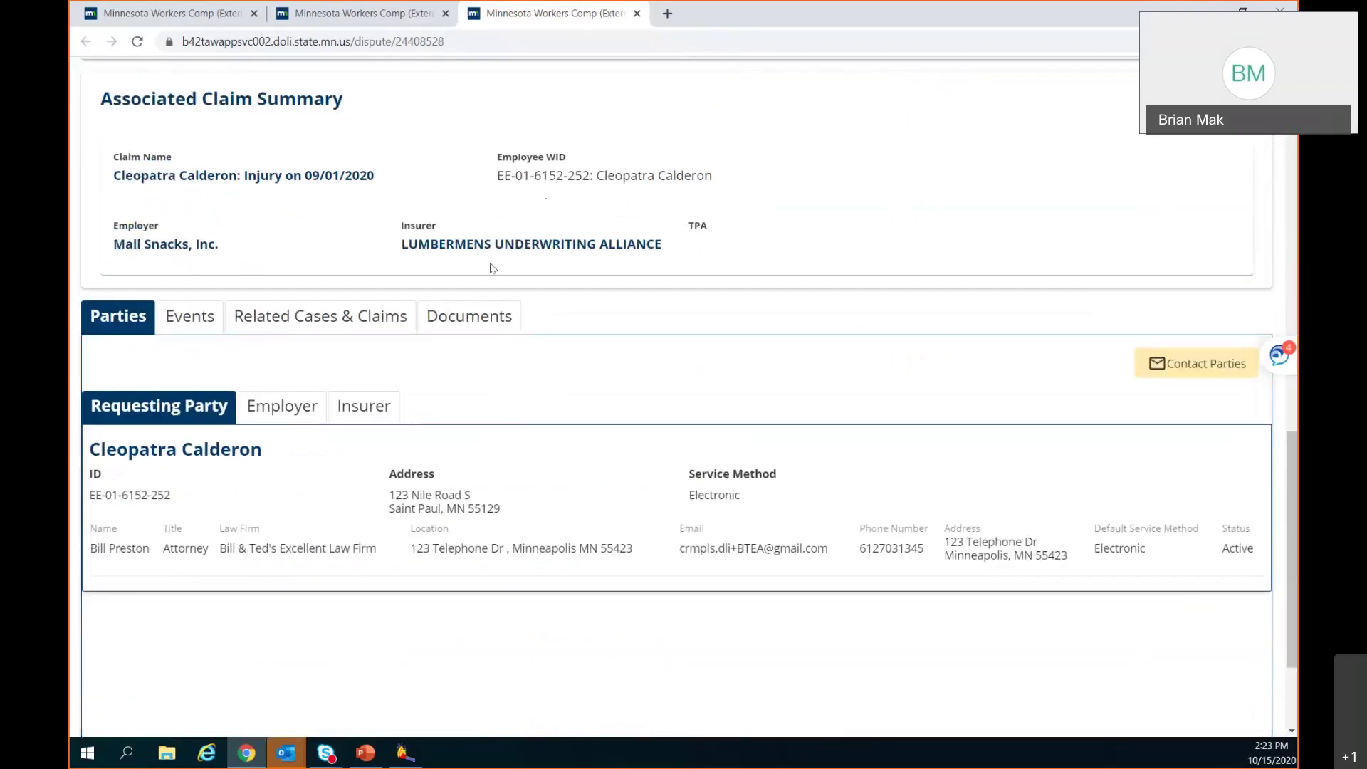
pyautogui.scroll(10, 490, 267)
pyautogui.scroll(4, 486, 260)
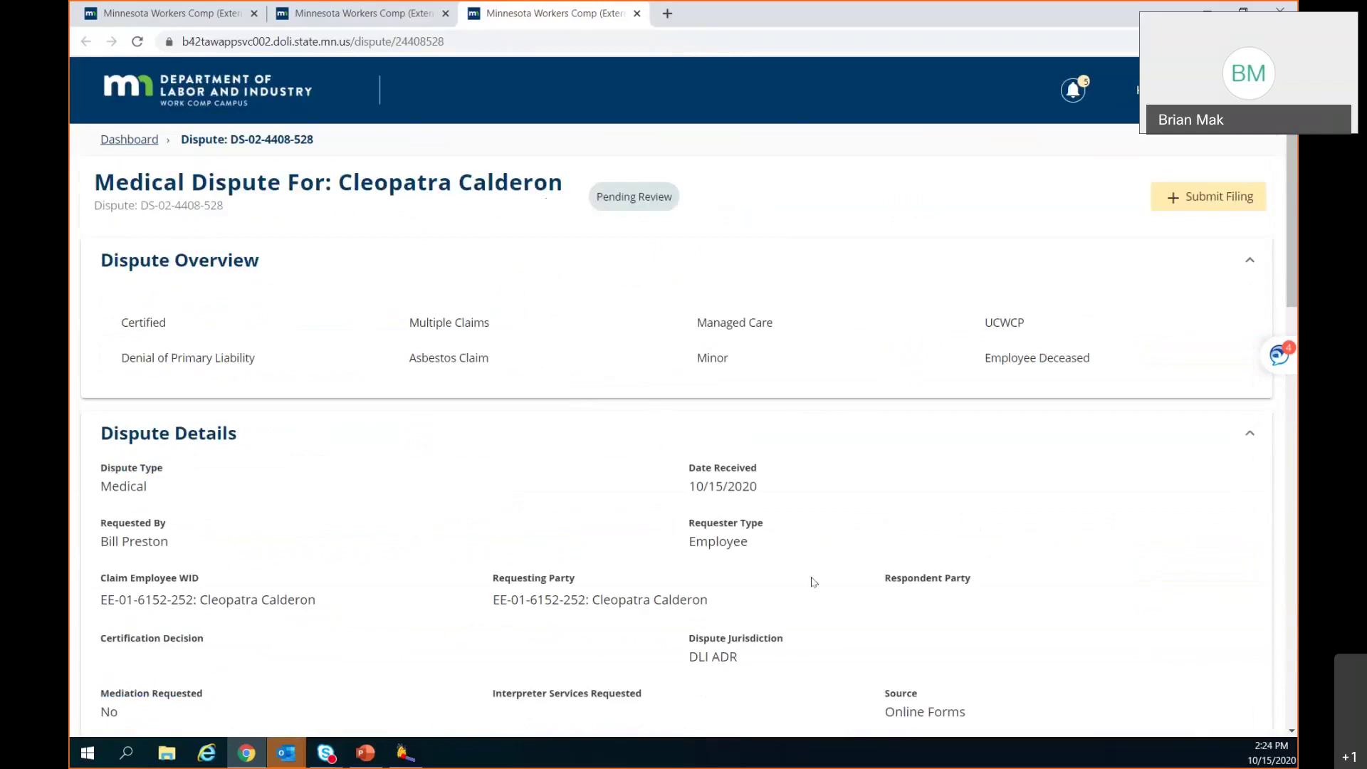
pyautogui.scroll(-1, 640, 613)
pyautogui.scroll(-4, 639, 613)
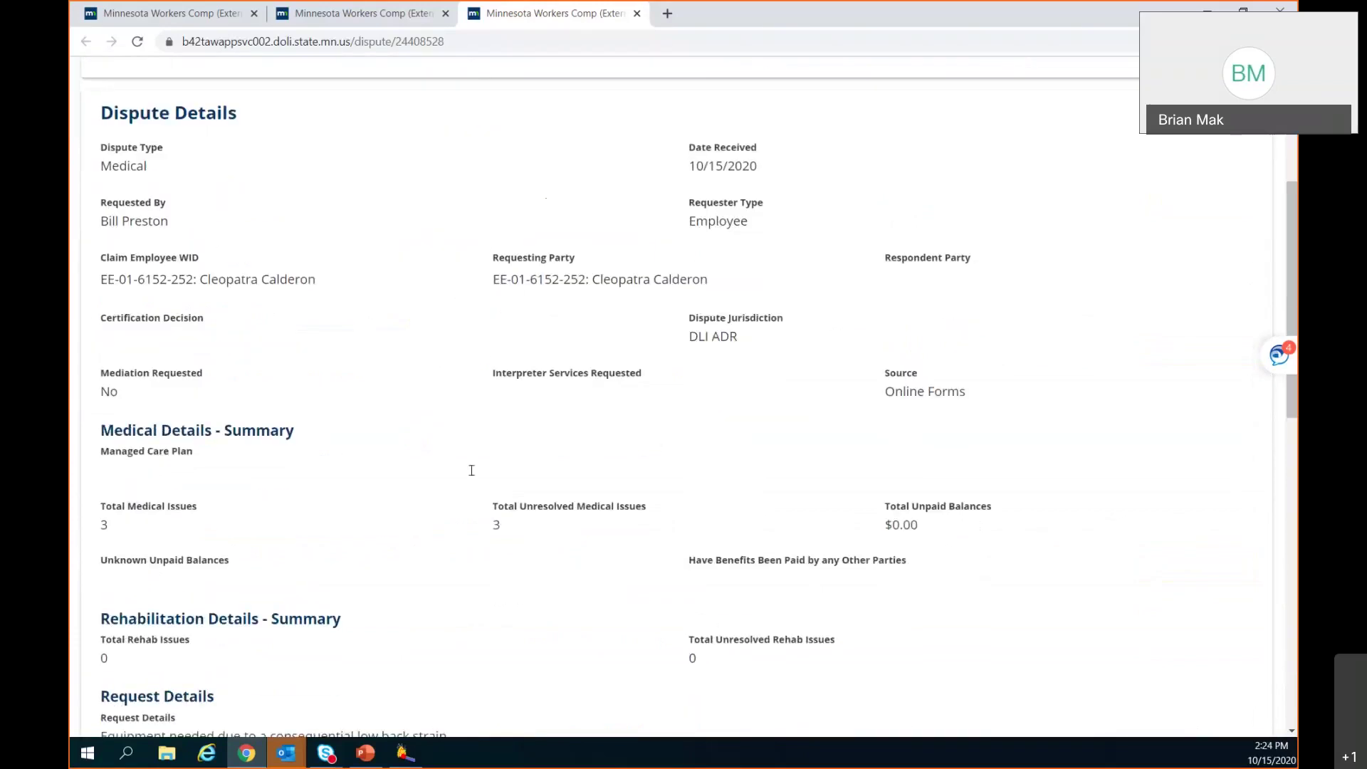
pyautogui.scroll(-4, 472, 470)
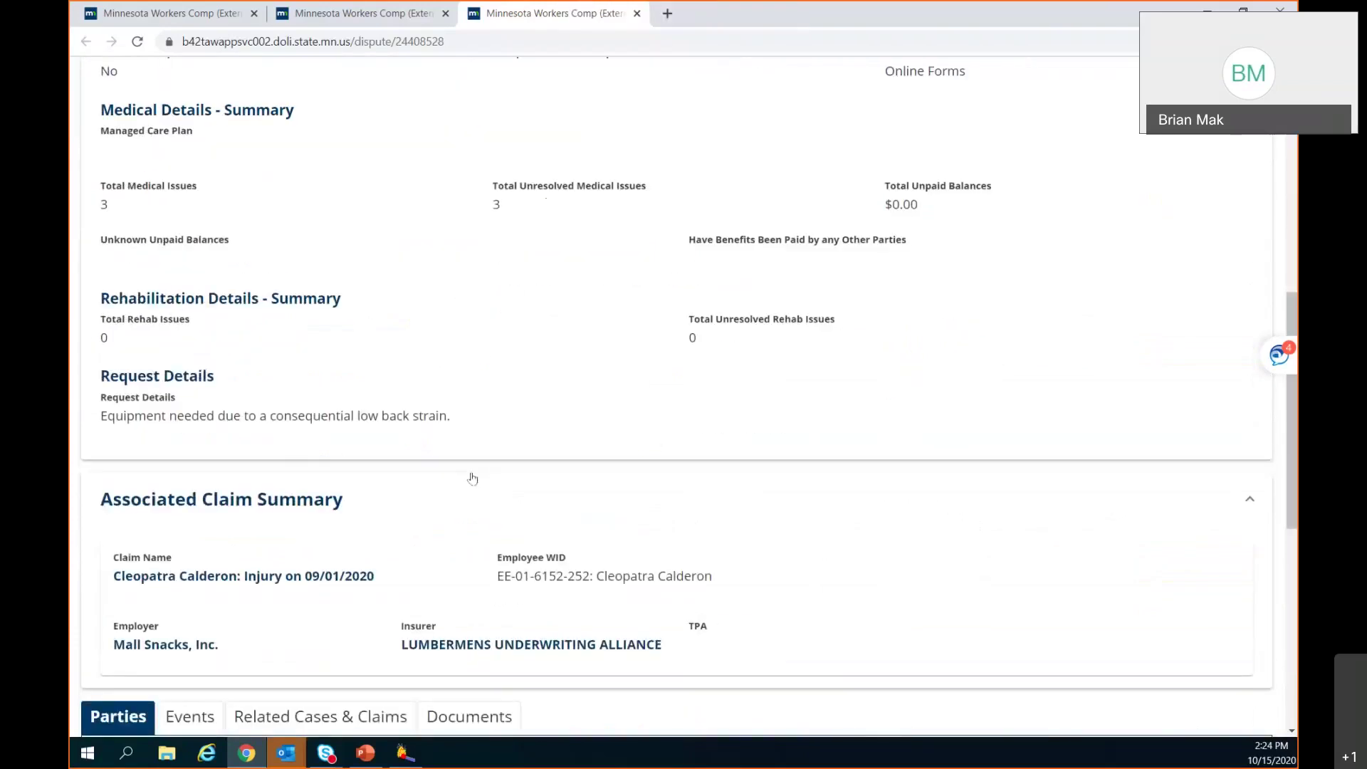
pyautogui.scroll(-4, 472, 478)
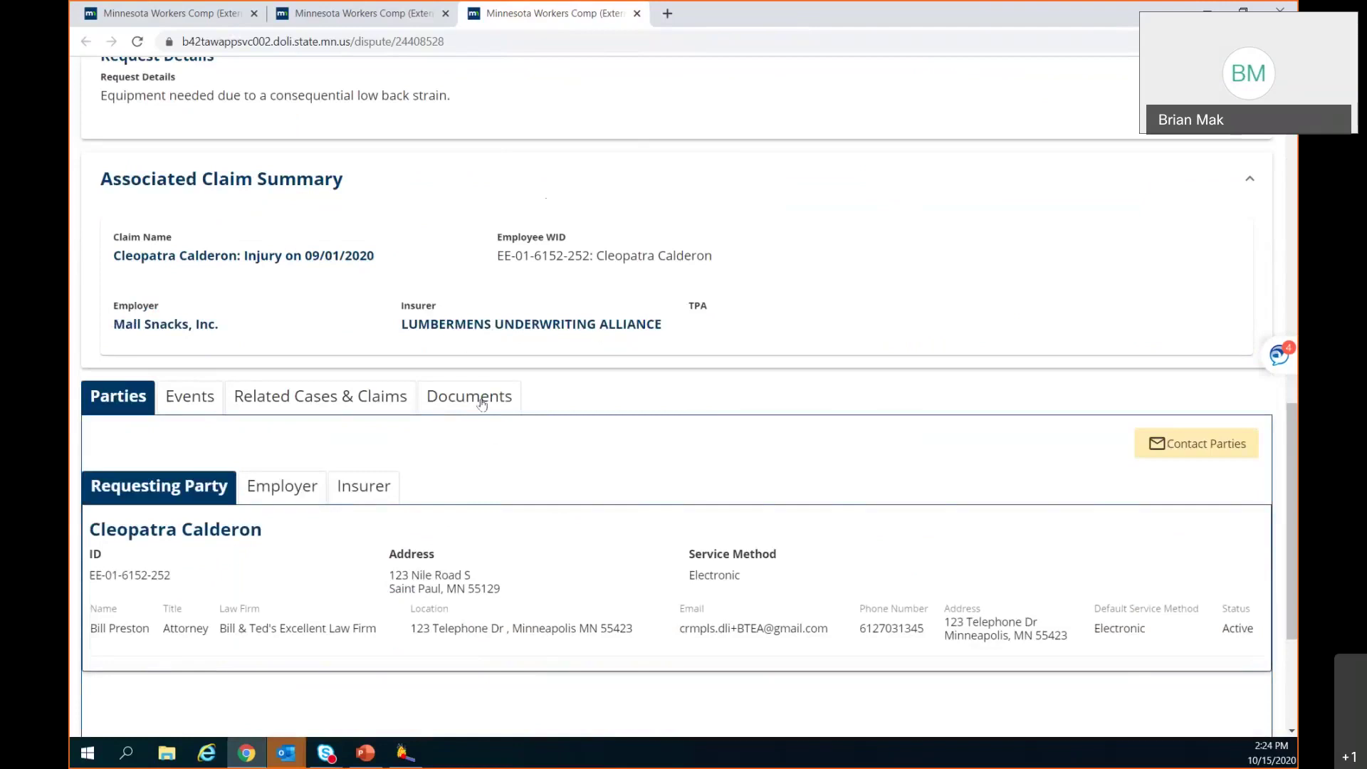
# From the dispute's Documents list, open DO-02-4408-532 in a new tab and switch to it
pyautogui.click(482, 404)
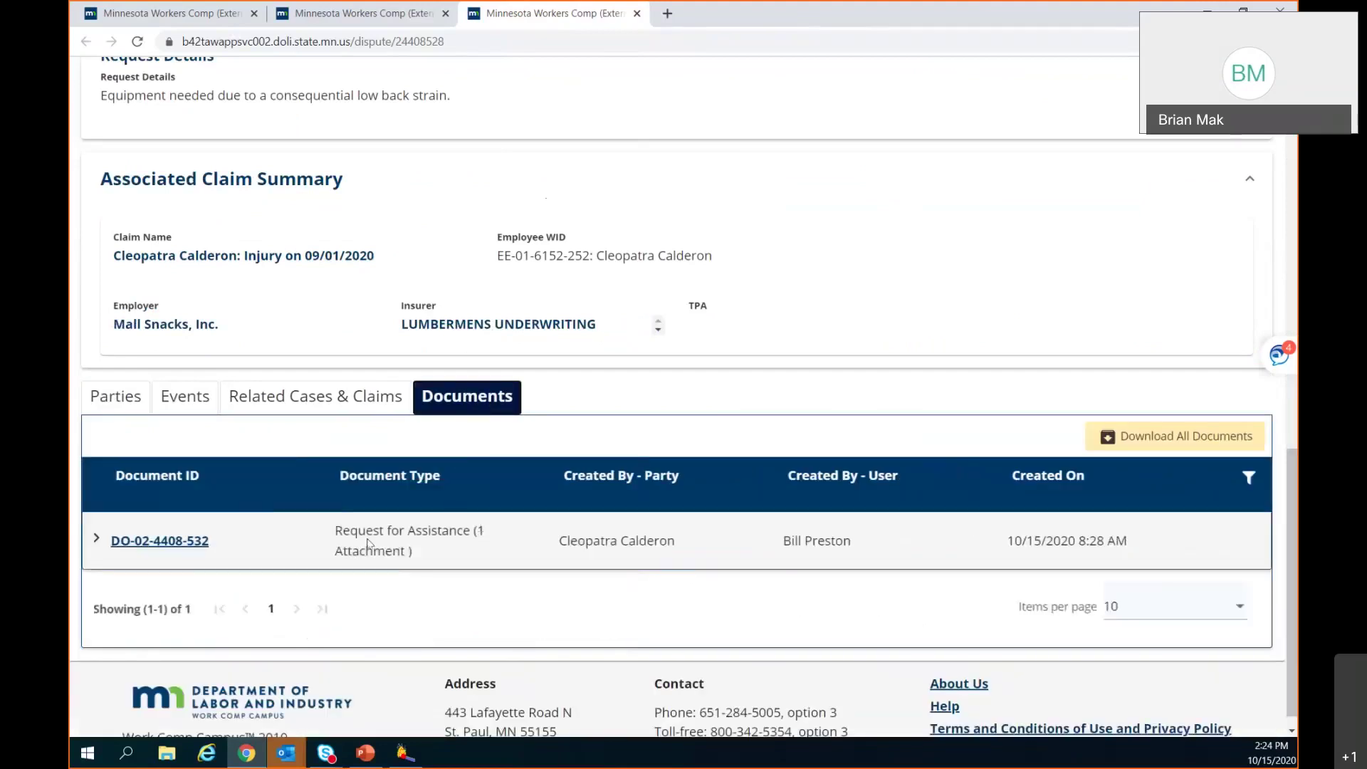
pyautogui.rightClick(168, 544)
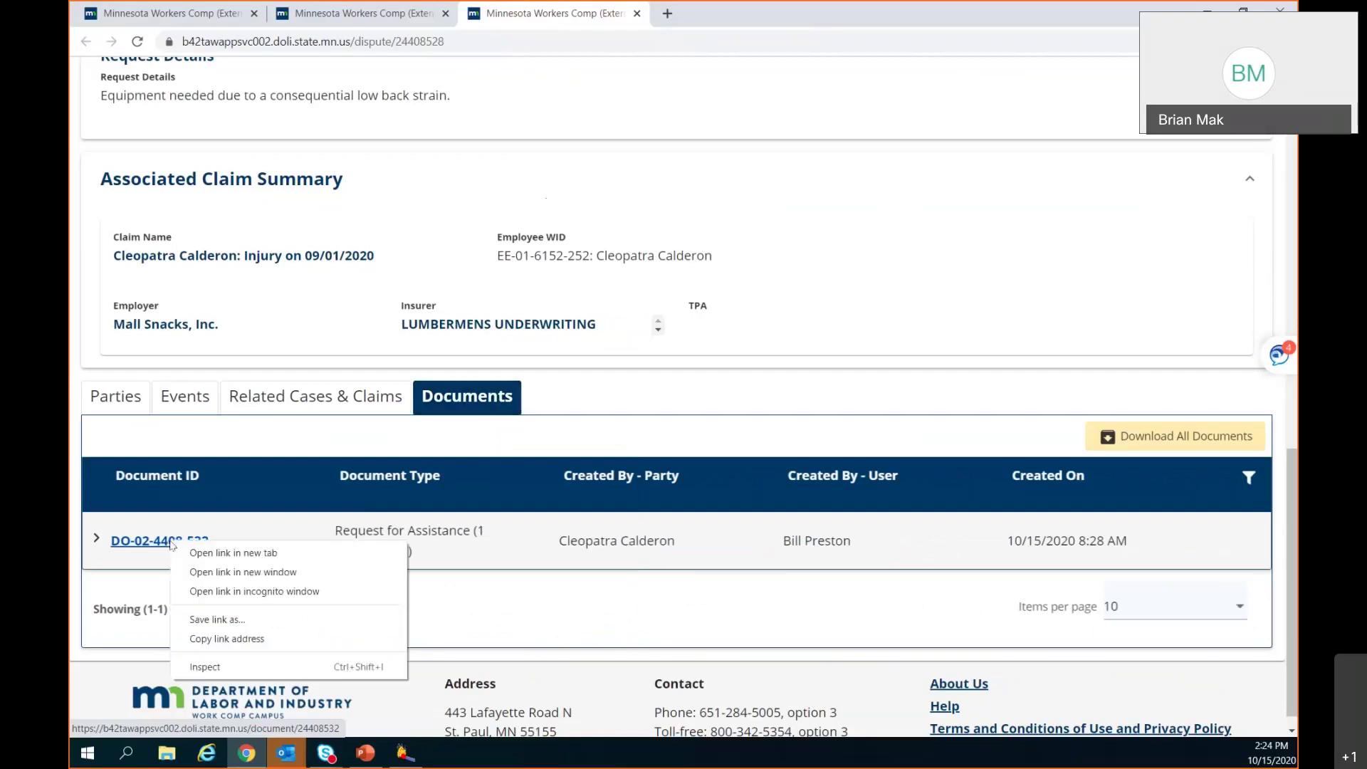
pyautogui.click(269, 560)
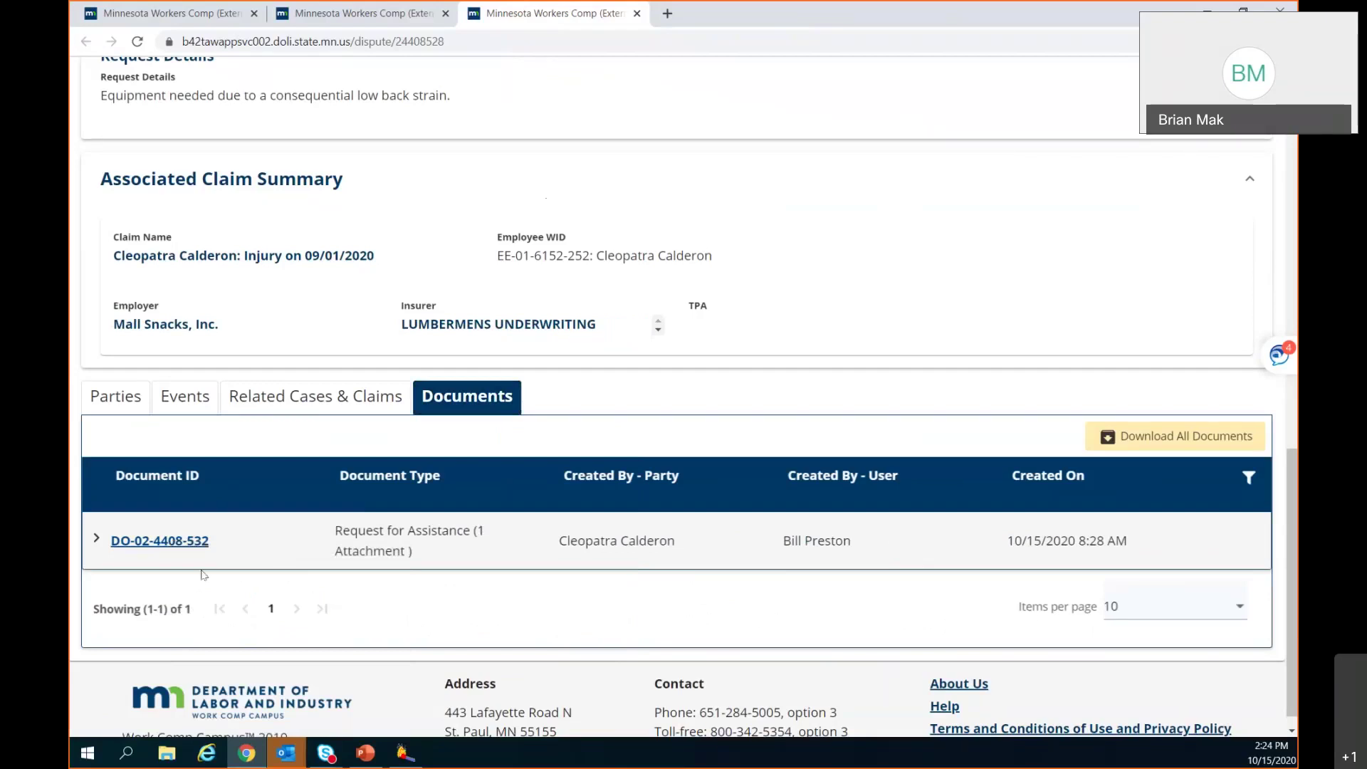
pyautogui.middleClick(177, 549)
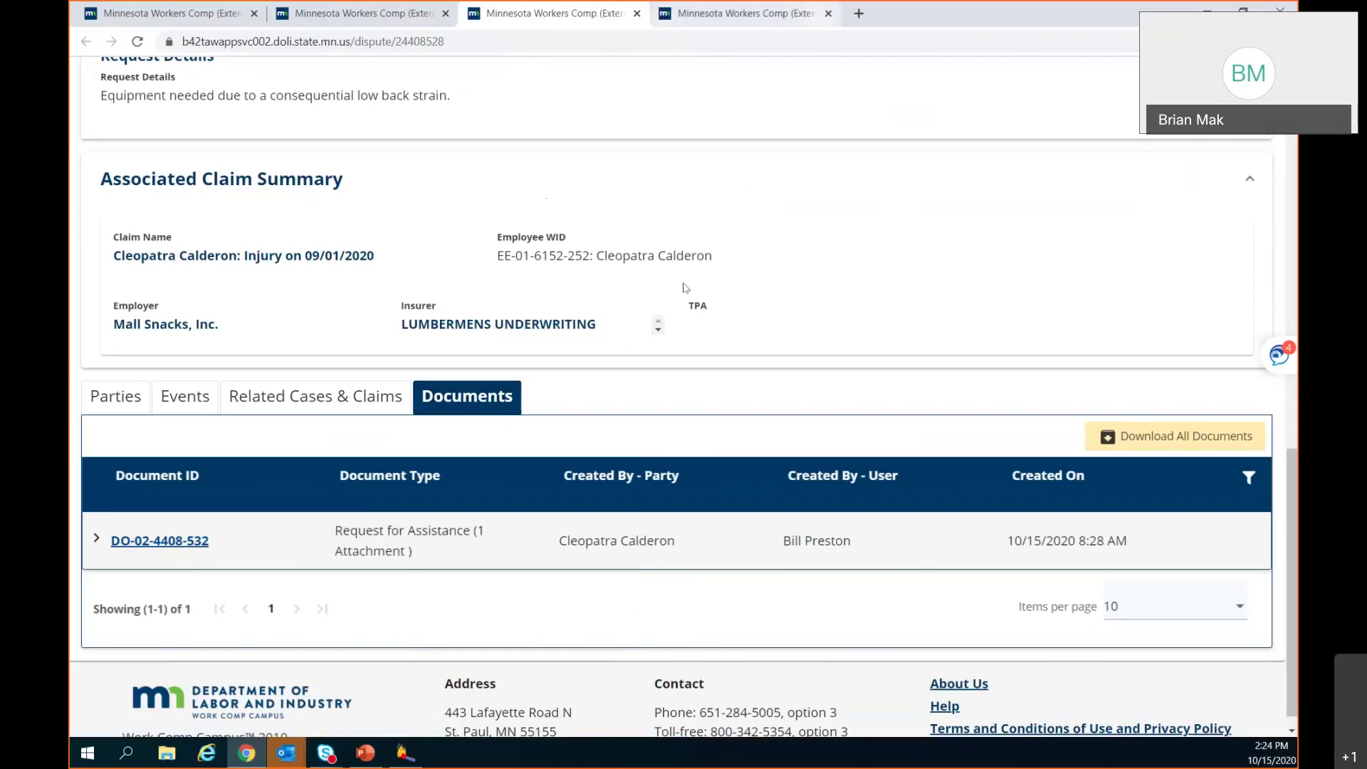
pyautogui.hotkey('ctrl', 'Tab')
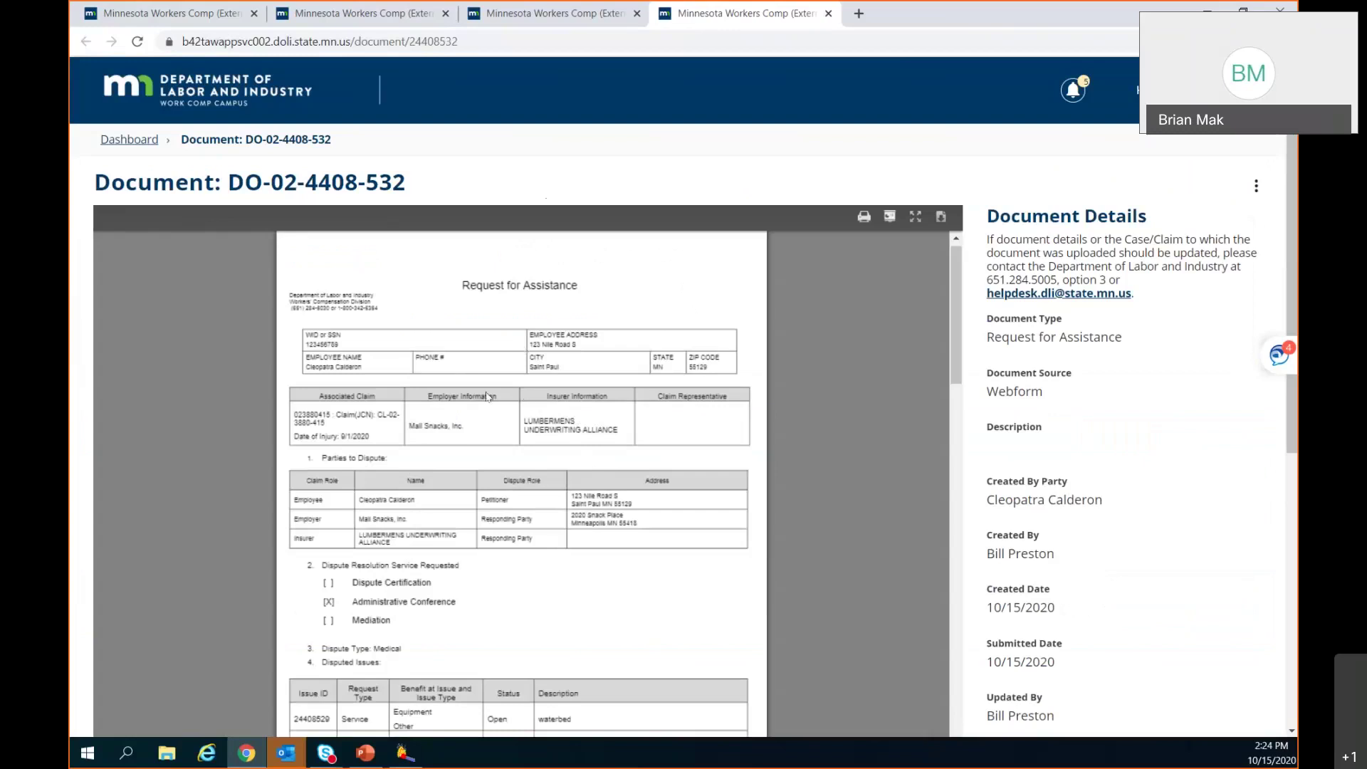
# Read through the Request for Assistance PDF down to the October 15, 2020 Affidavit of Service
pyautogui.scroll(-2, 488, 397)
pyautogui.scroll(2, 487, 400)
pyautogui.scroll(-1, 487, 400)
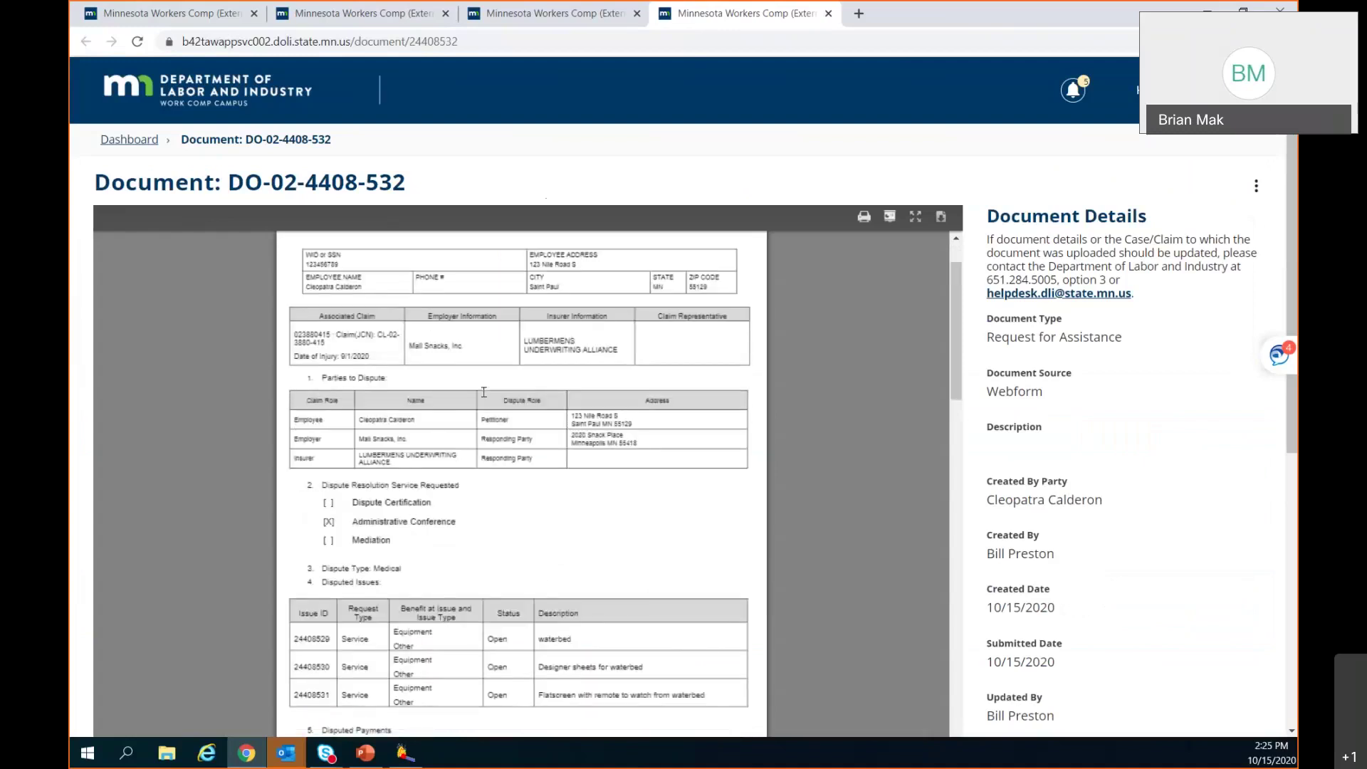
pyautogui.scroll(-1, 485, 396)
pyautogui.scroll(-2, 488, 400)
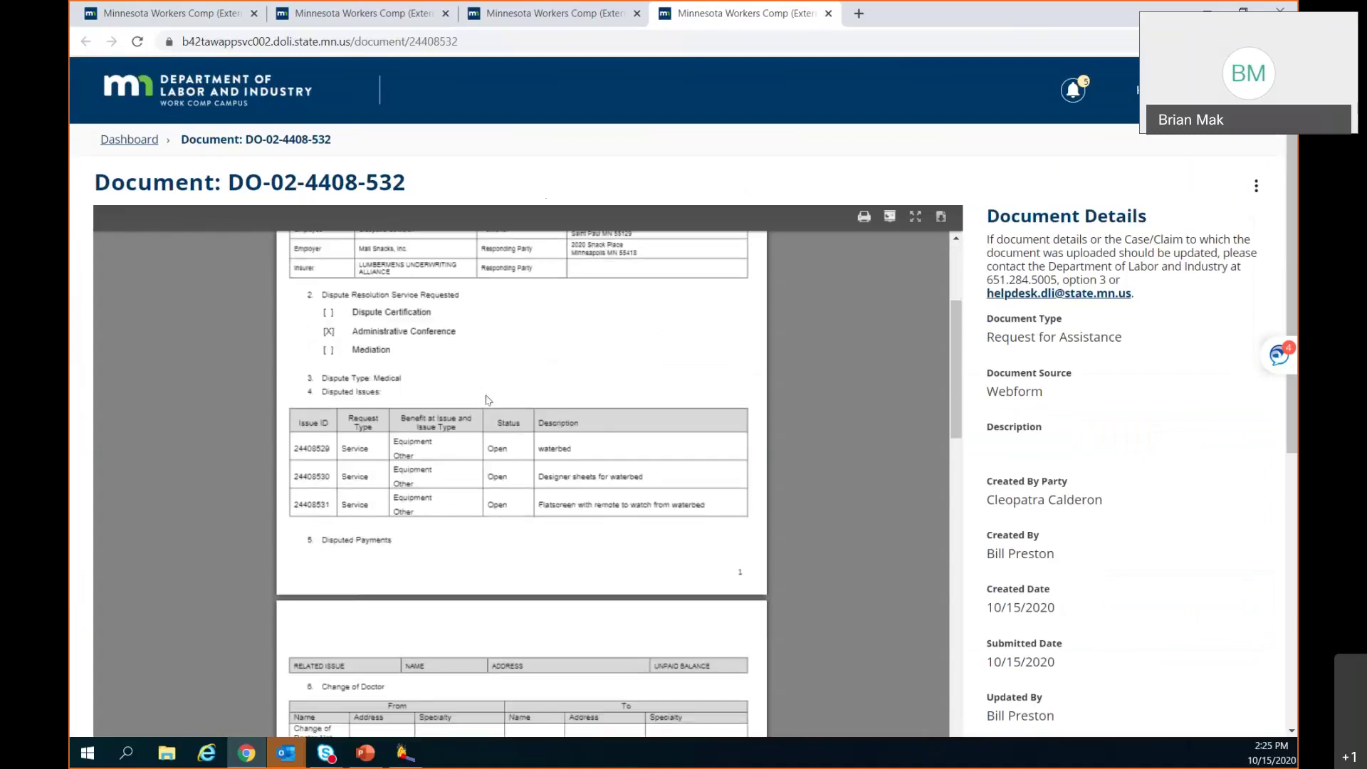
pyautogui.scroll(-3, 488, 400)
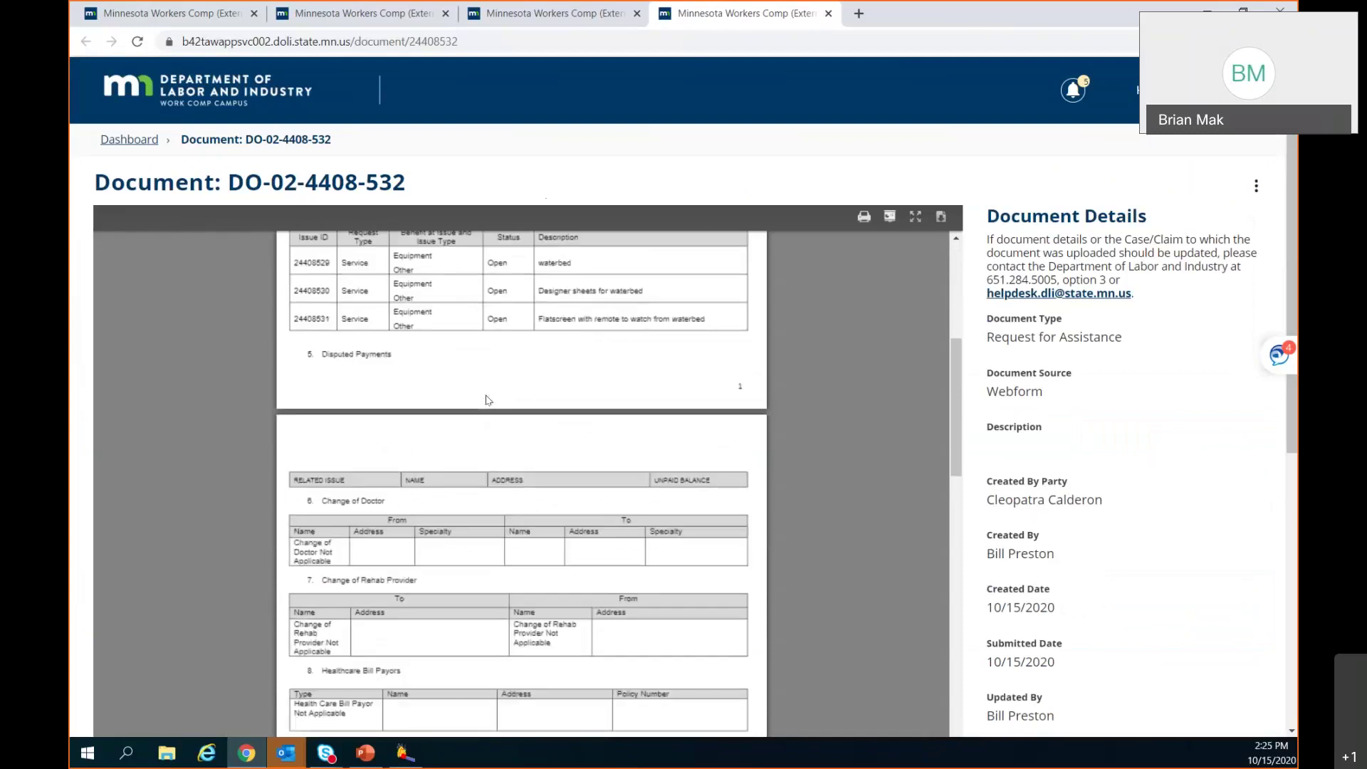
pyautogui.scroll(-2, 487, 400)
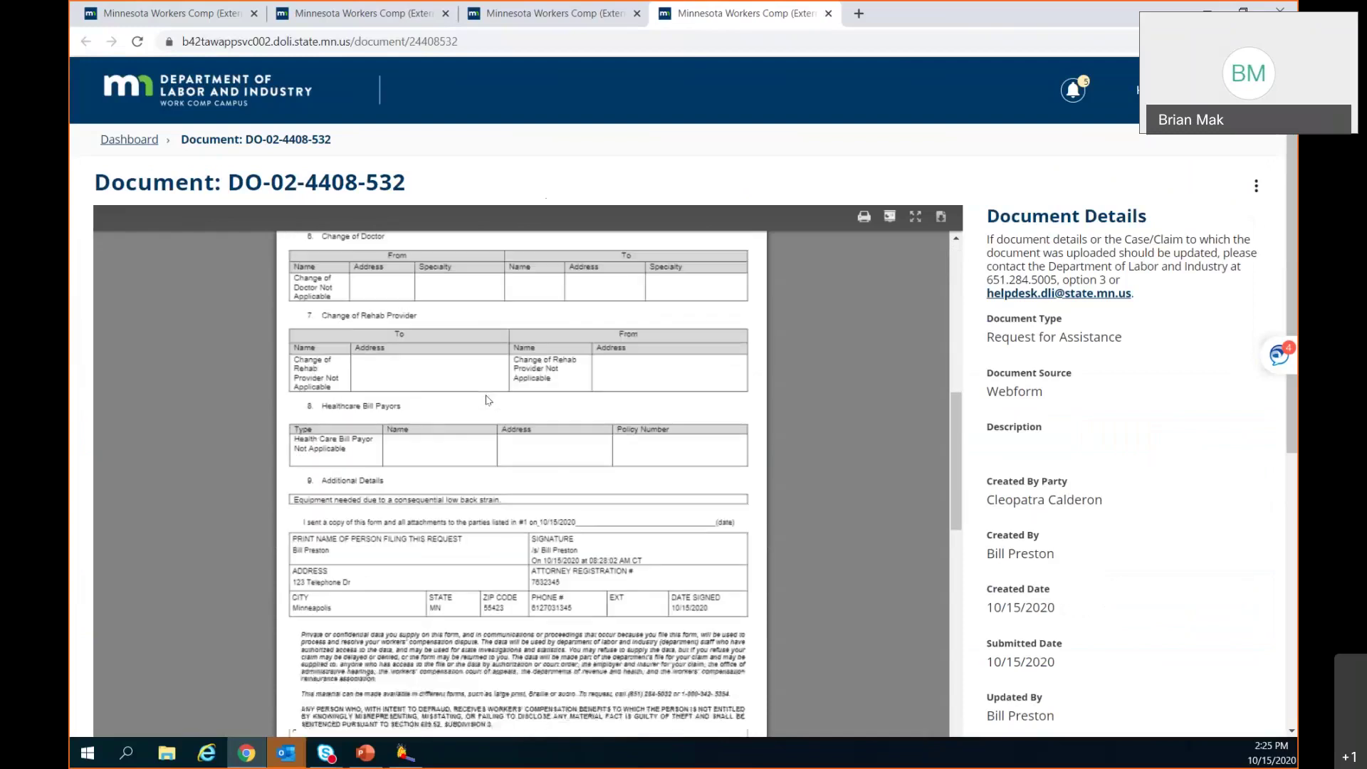
pyautogui.scroll(13, 488, 400)
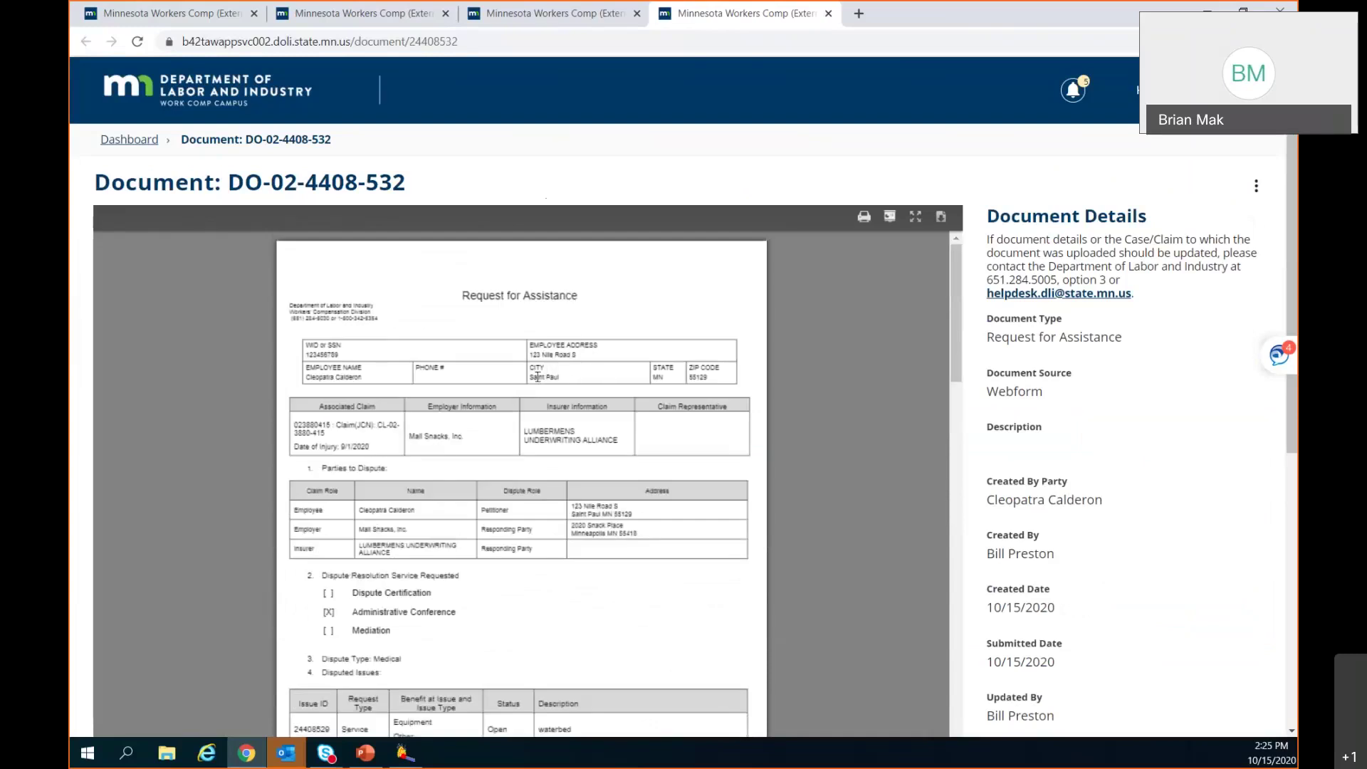
pyautogui.scroll(-5, 537, 377)
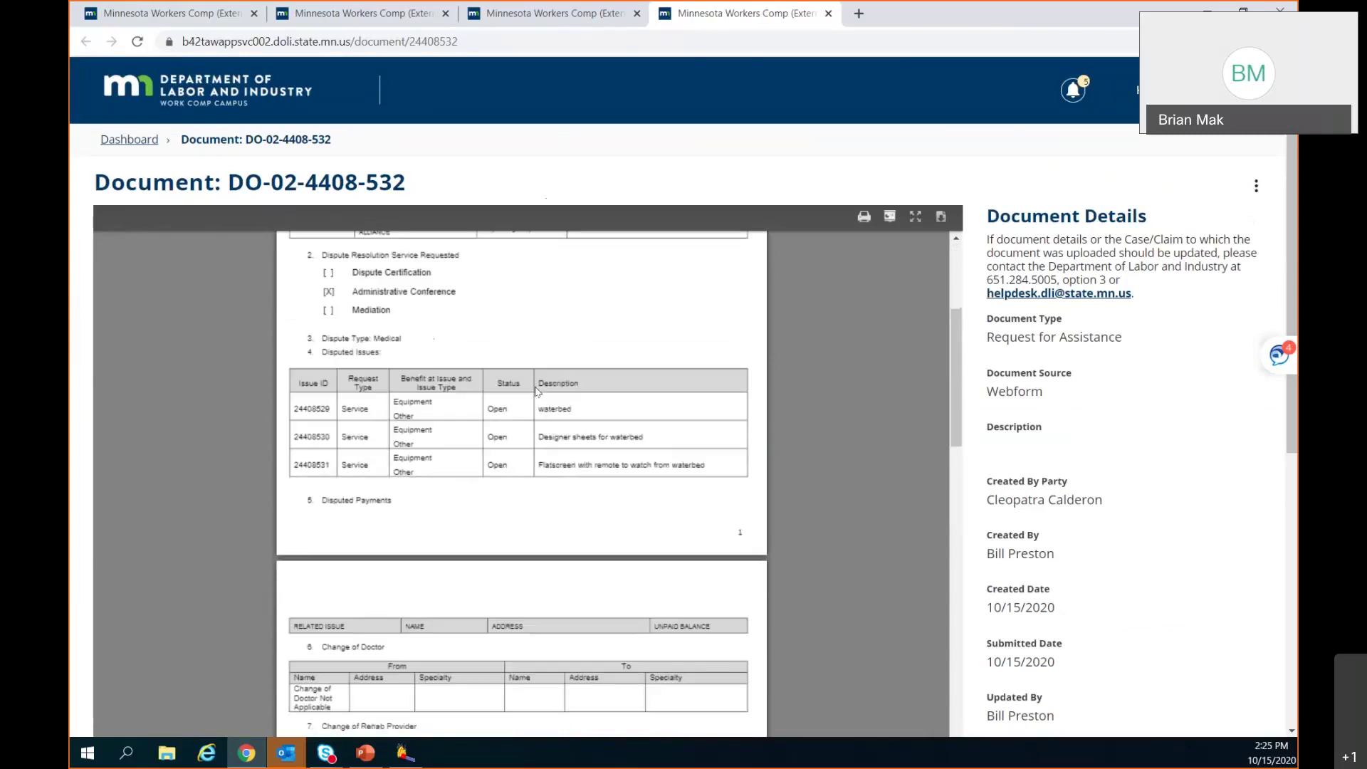
pyautogui.scroll(-1, 537, 391)
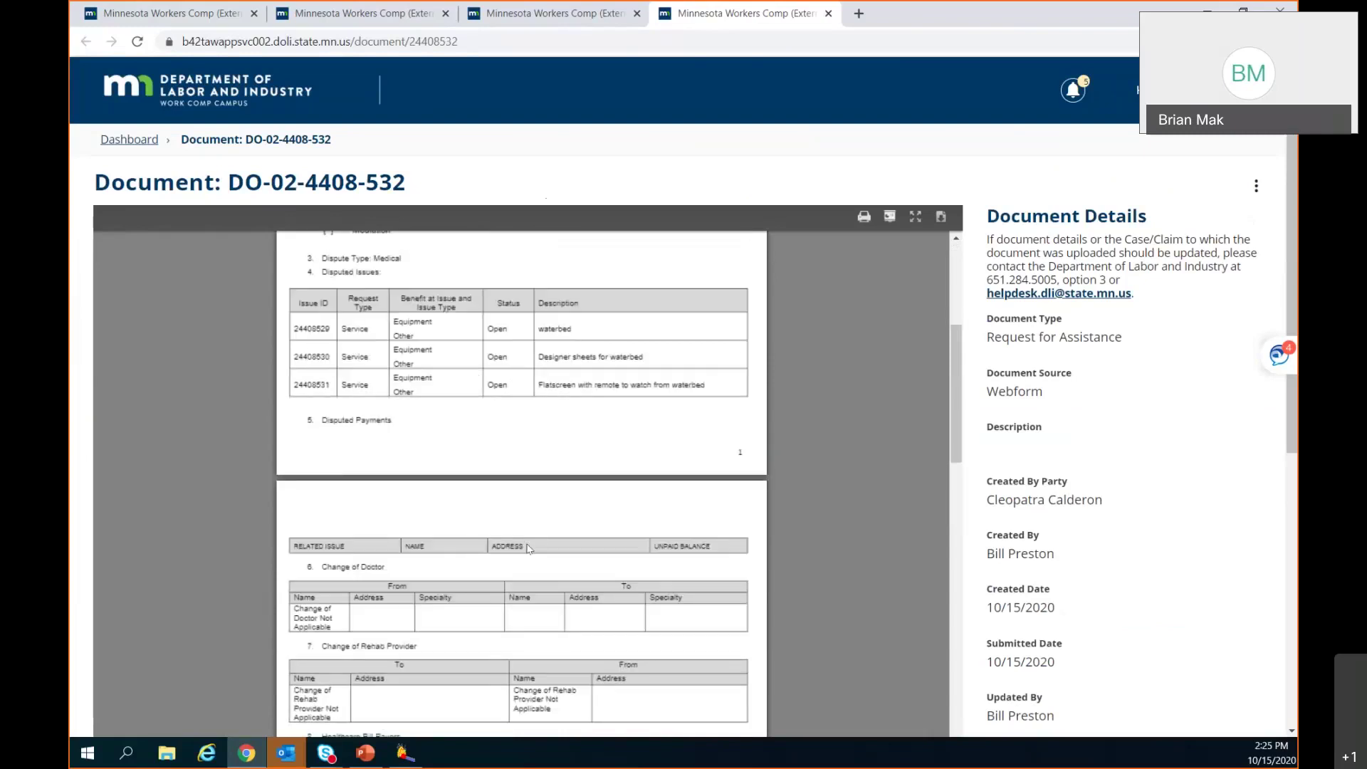
pyautogui.scroll(-2, 498, 535)
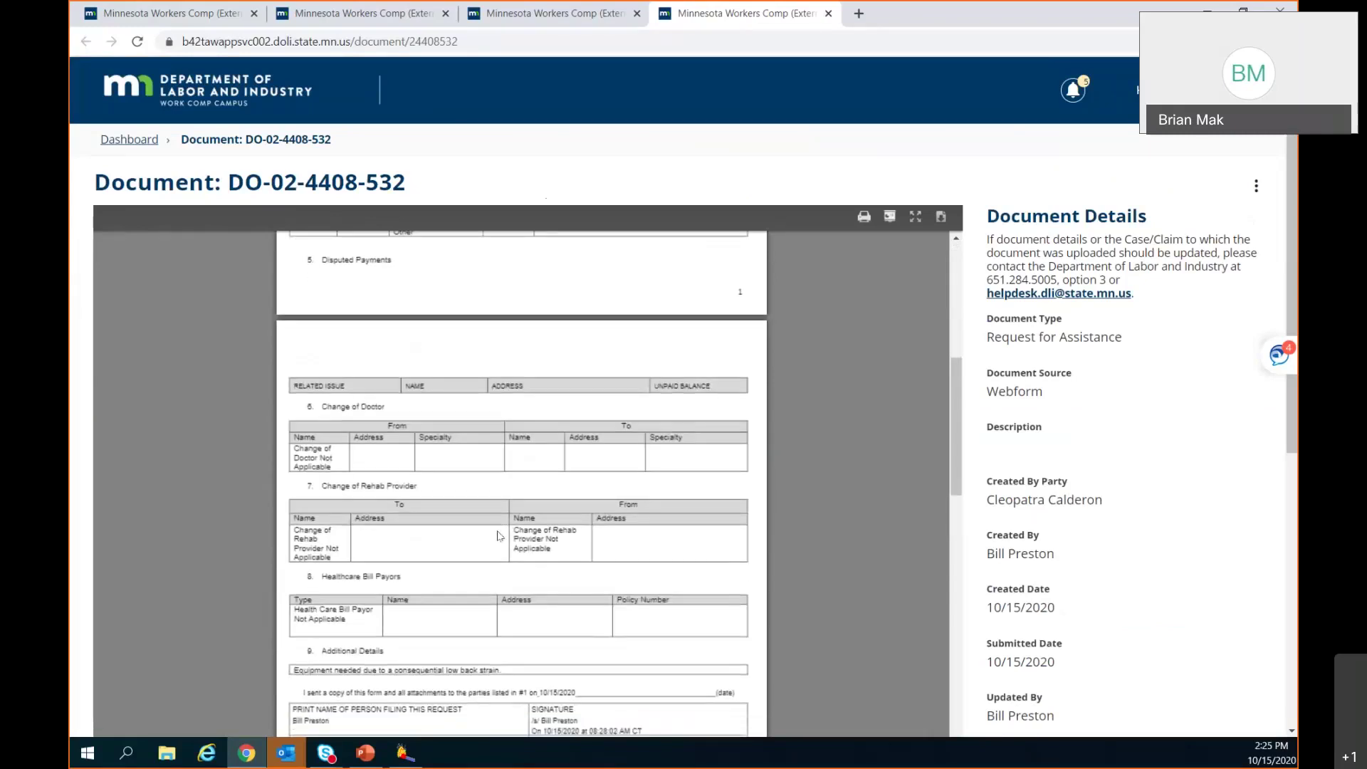
pyautogui.scroll(-3, 499, 536)
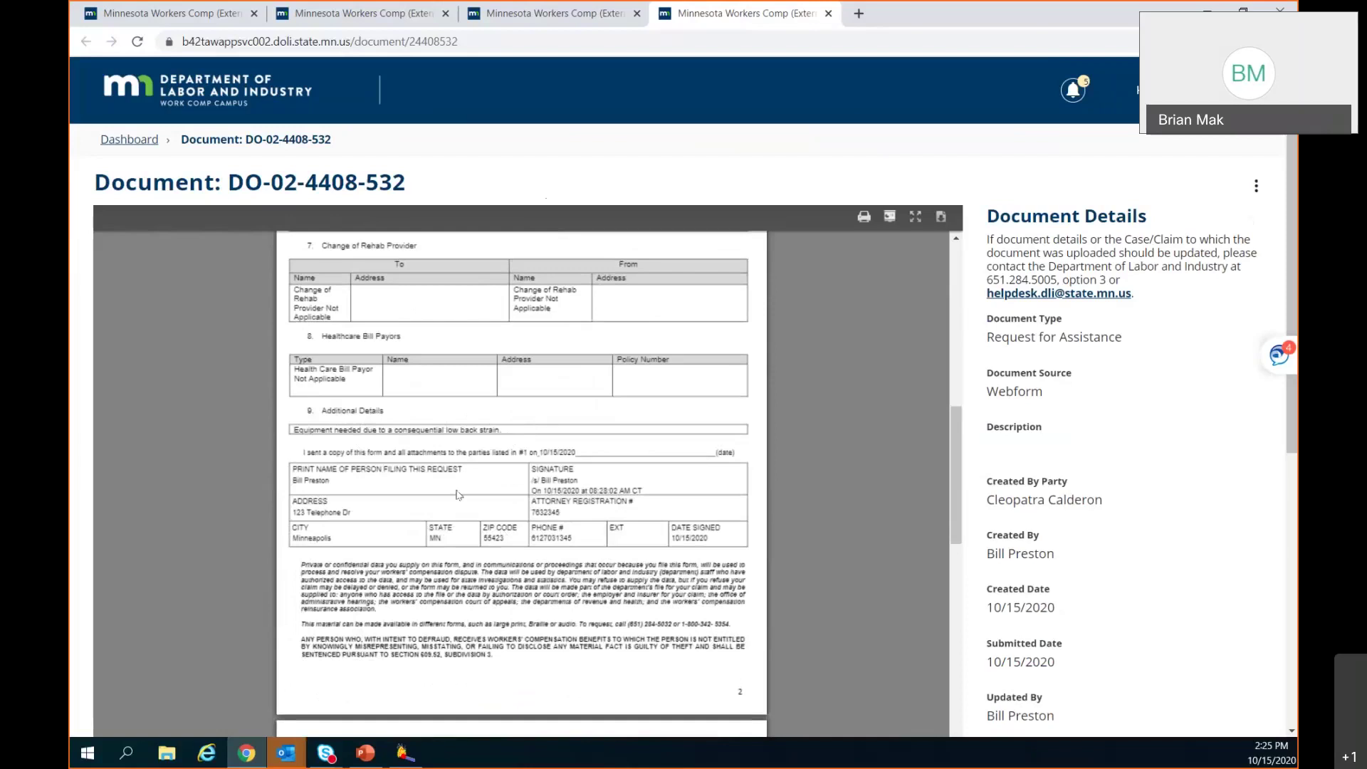
pyautogui.scroll(-7, 457, 495)
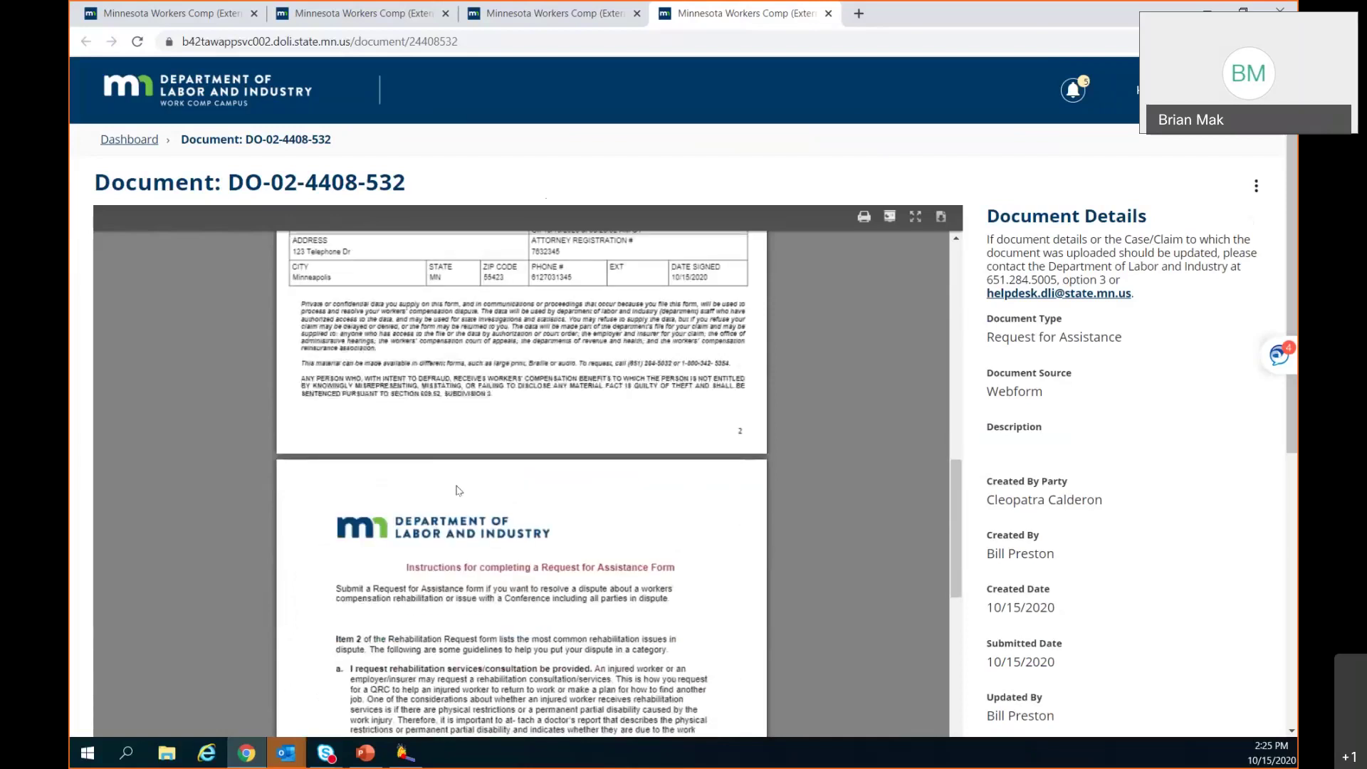
pyautogui.scroll(-8, 455, 483)
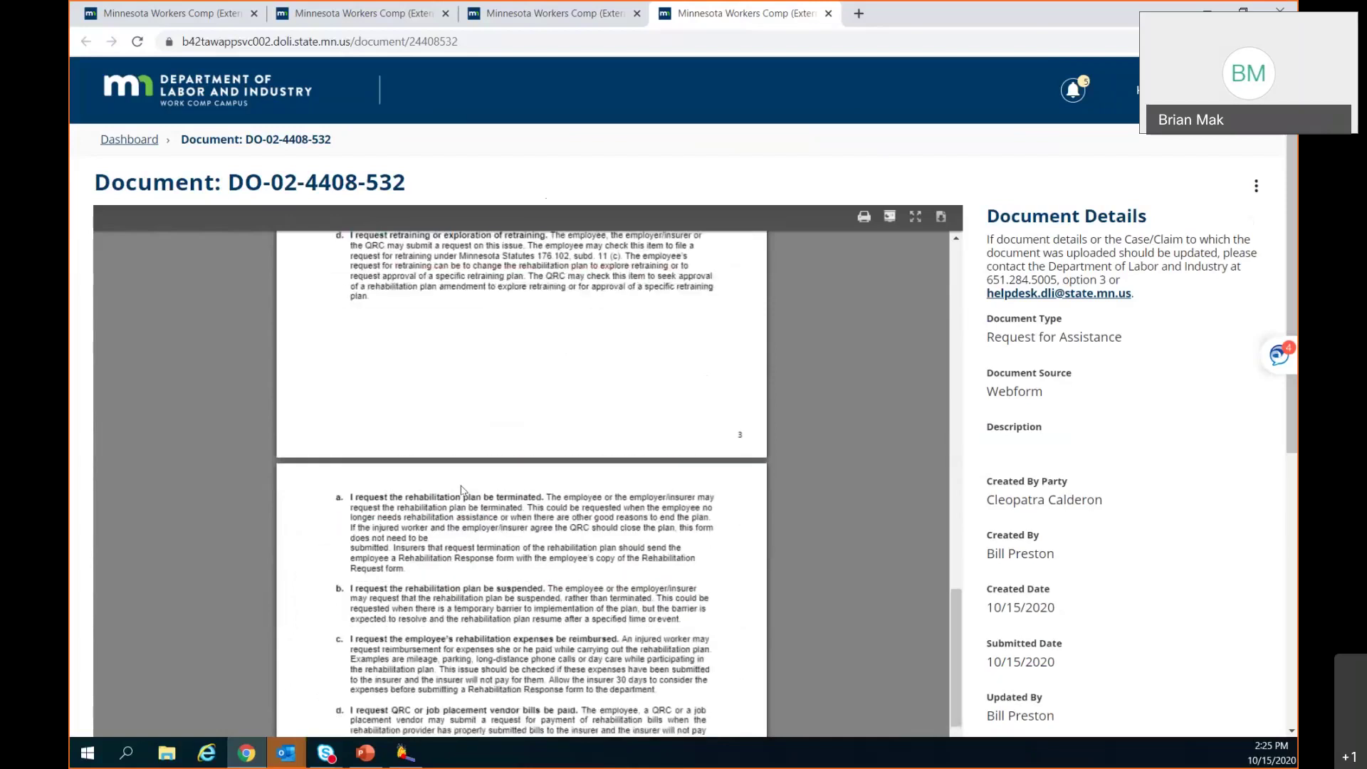
pyautogui.scroll(-5, 460, 482)
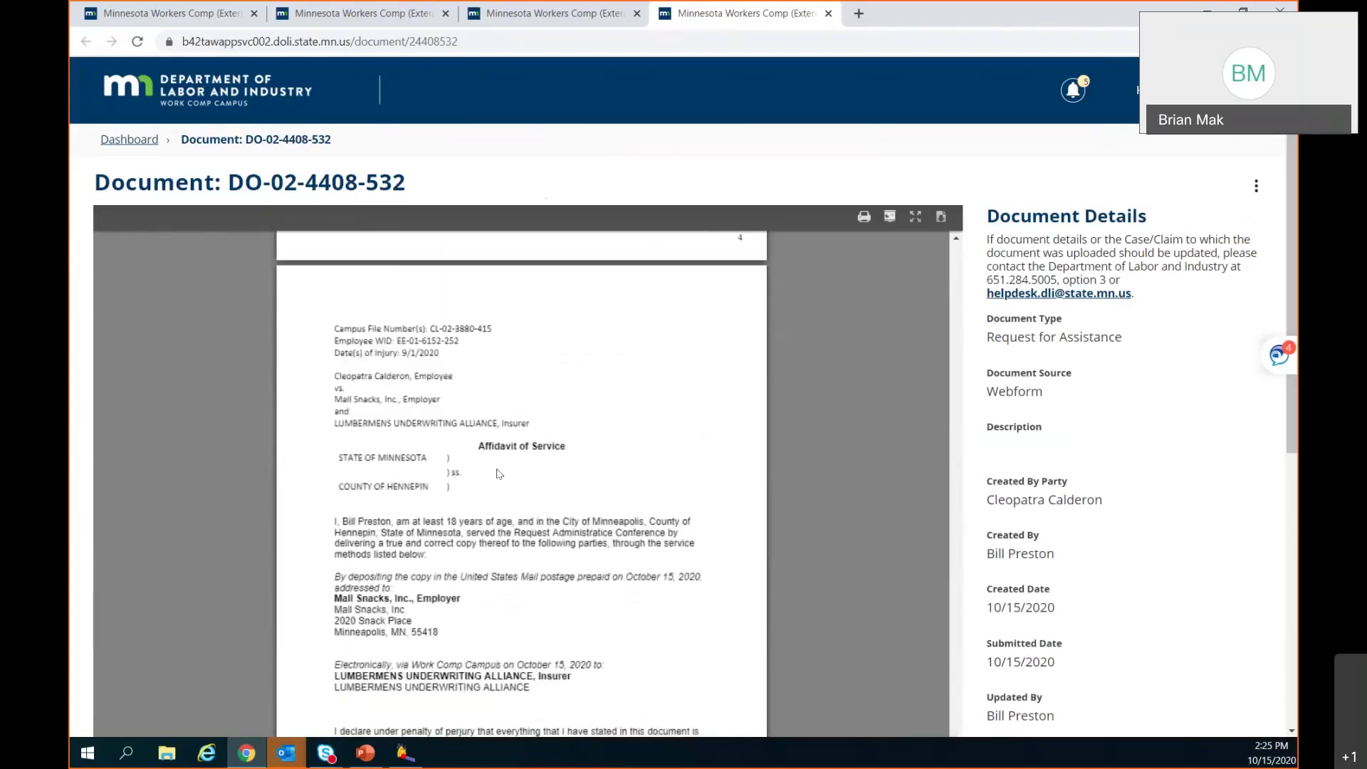
pyautogui.scroll(-2, 499, 474)
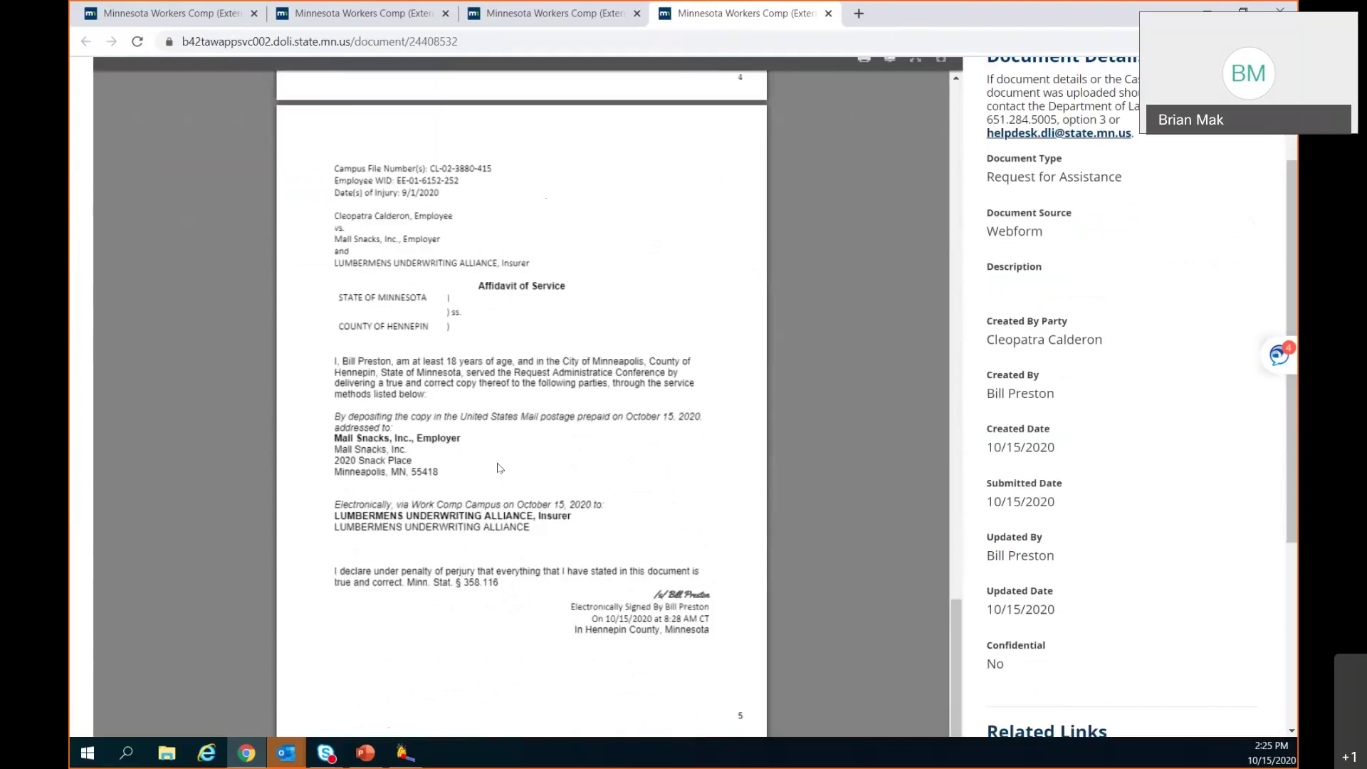
pyautogui.scroll(-4, 498, 467)
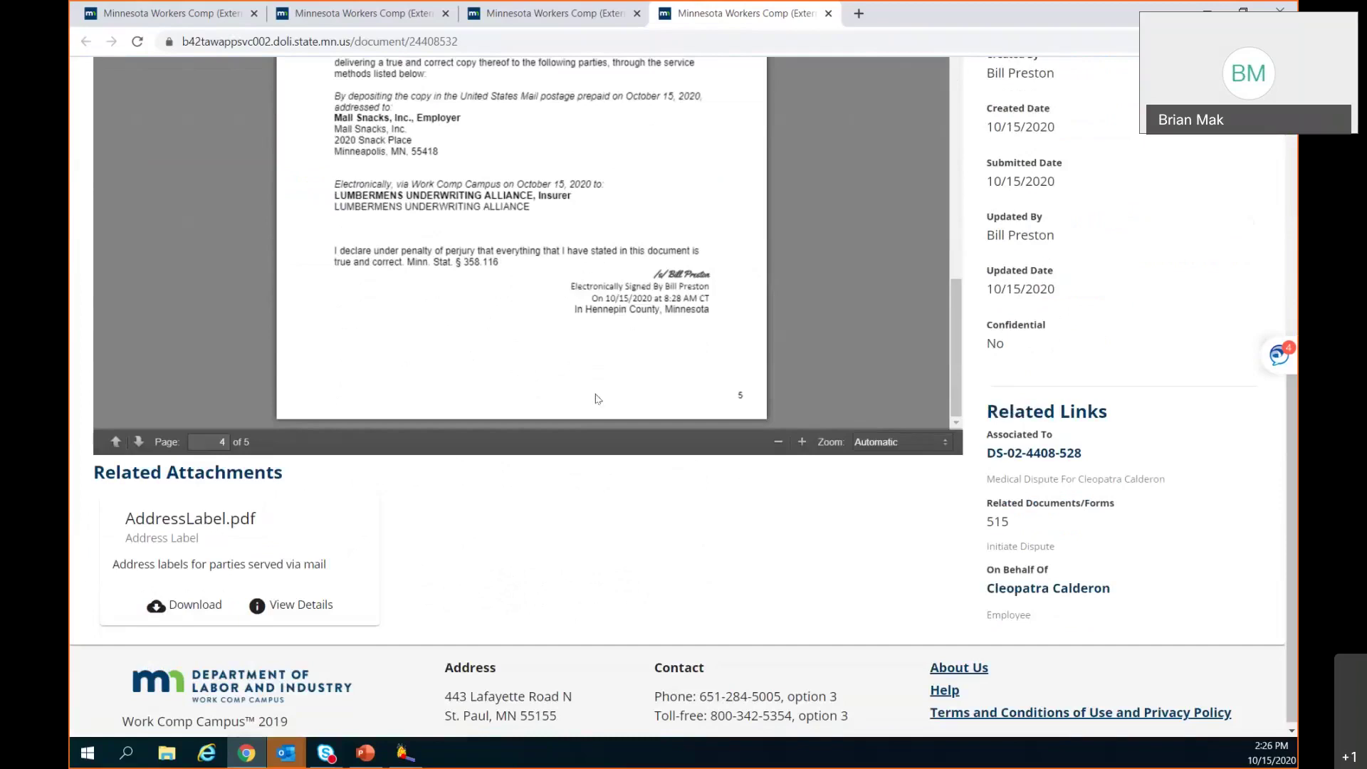
# Scroll back to page 1, showing the disputed waterbed, designer sheets and flatscreen requests
pyautogui.scroll(5, 596, 398)
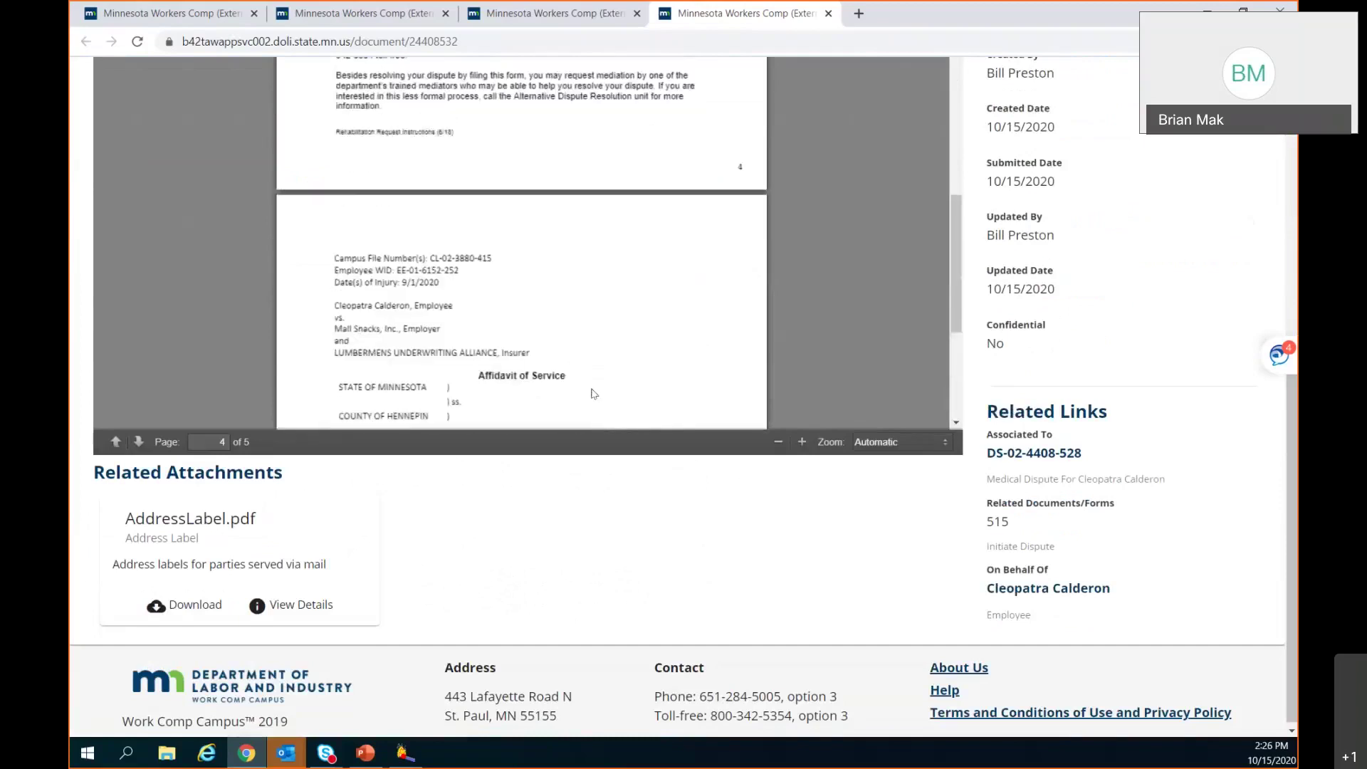
pyautogui.scroll(15, 595, 394)
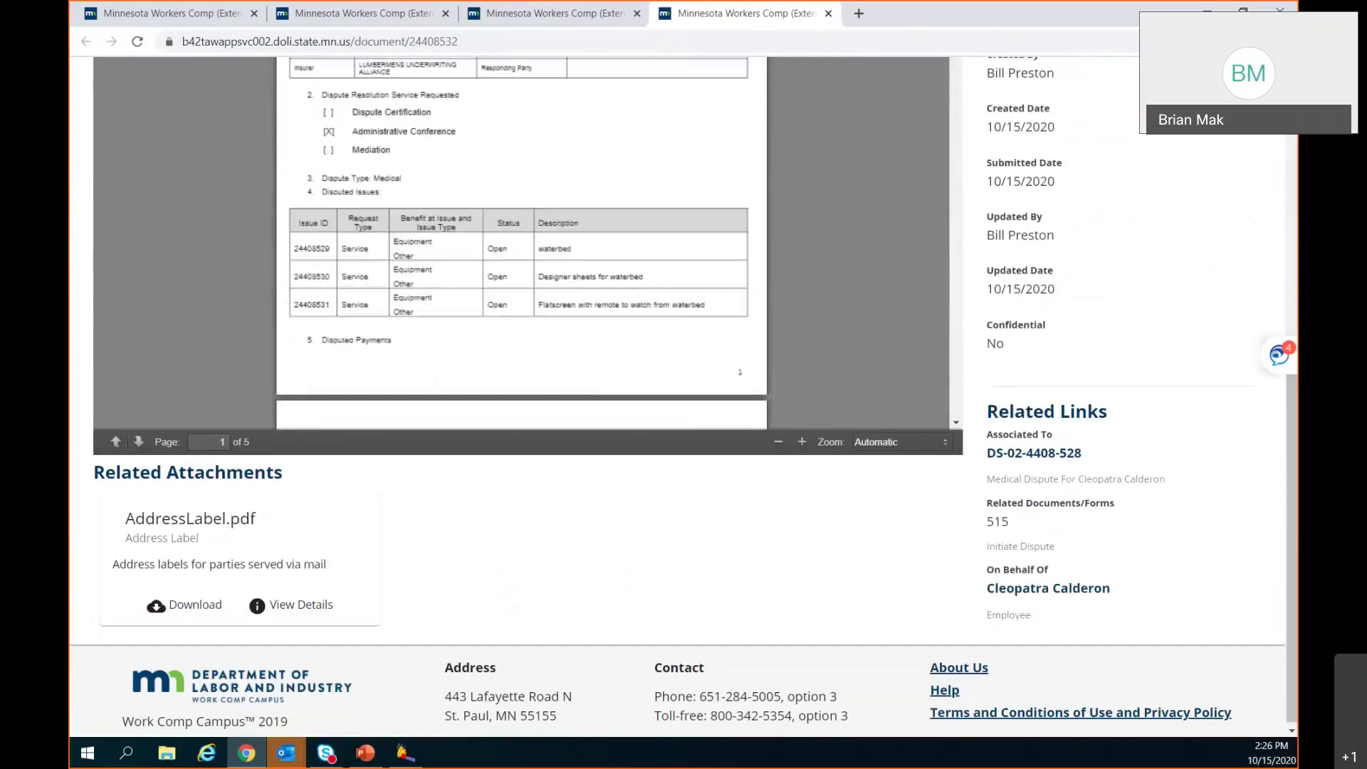
pyautogui.scroll(7, 503, 443)
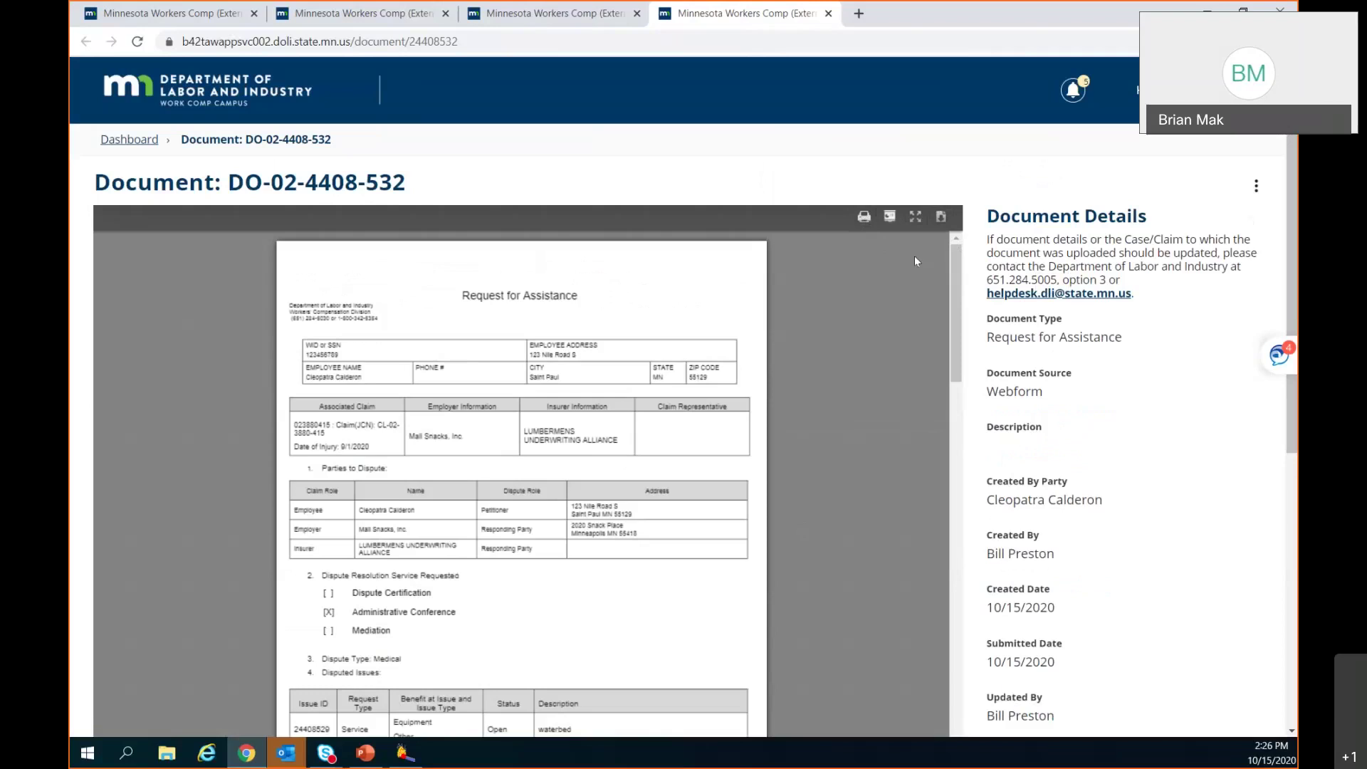
pyautogui.scroll(-7, 914, 255)
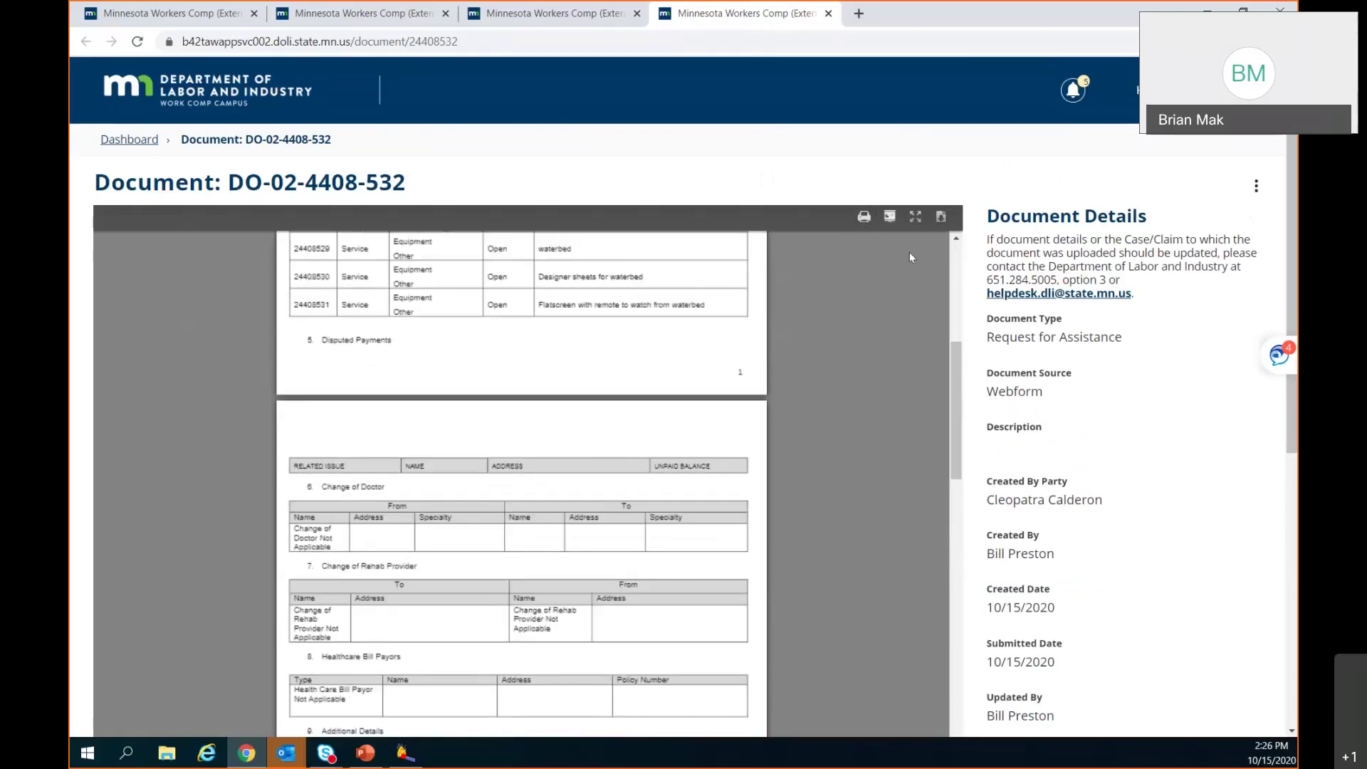
pyautogui.scroll(4, 909, 252)
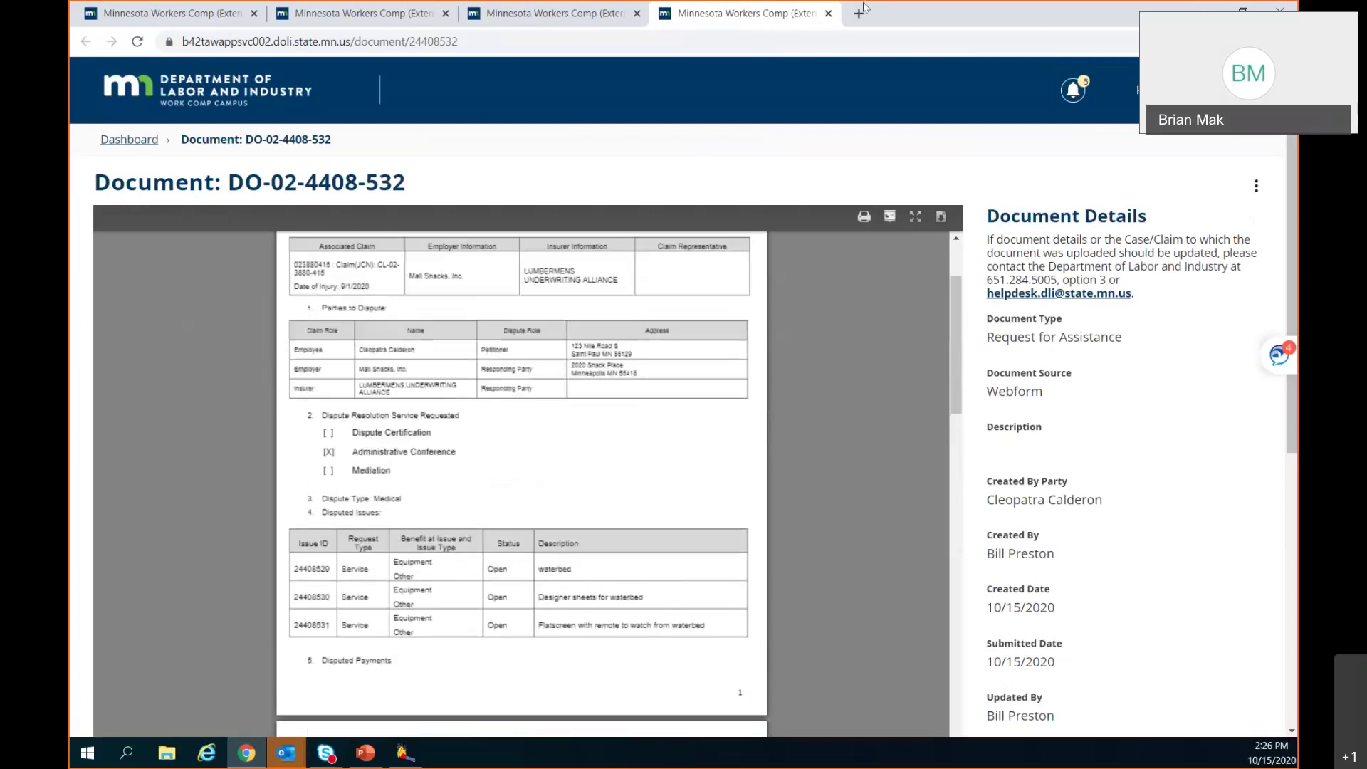
pyautogui.click(828, 13)
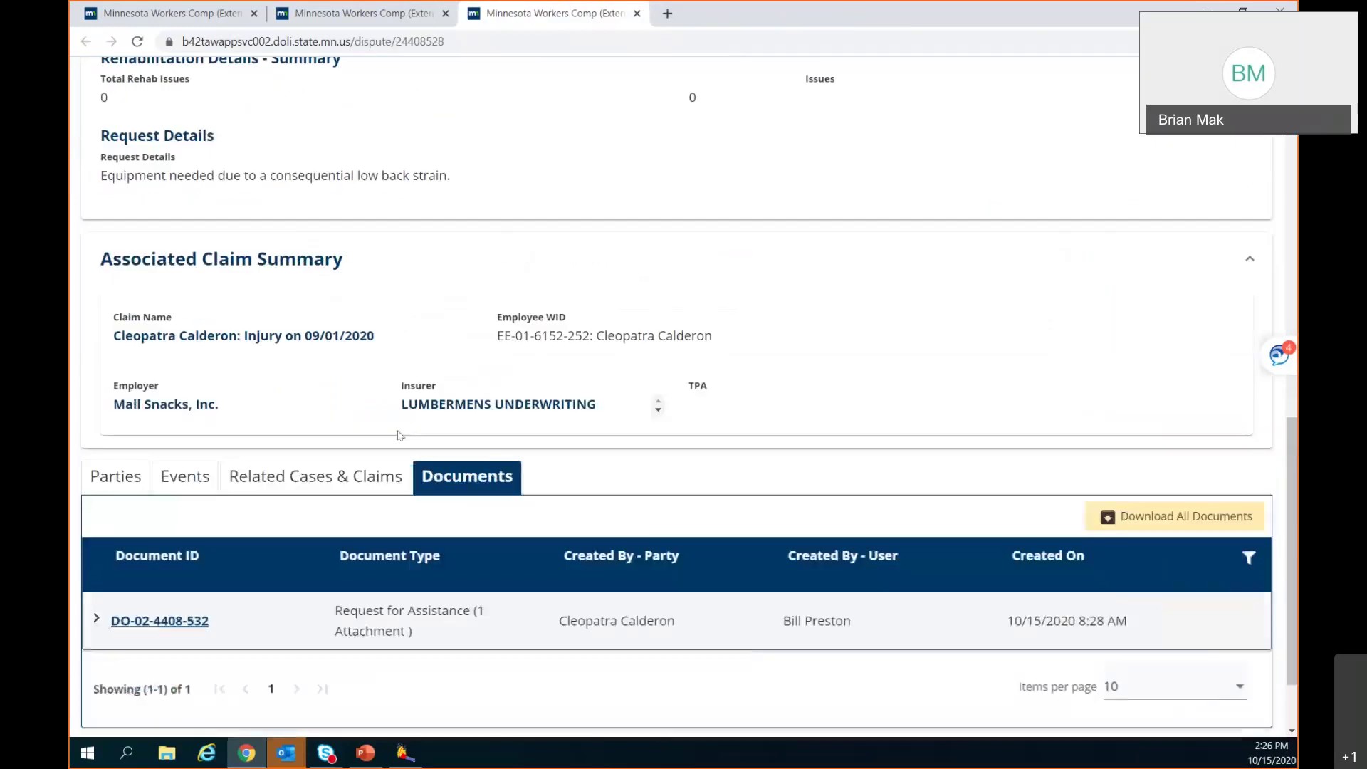
pyautogui.scroll(8, 397, 435)
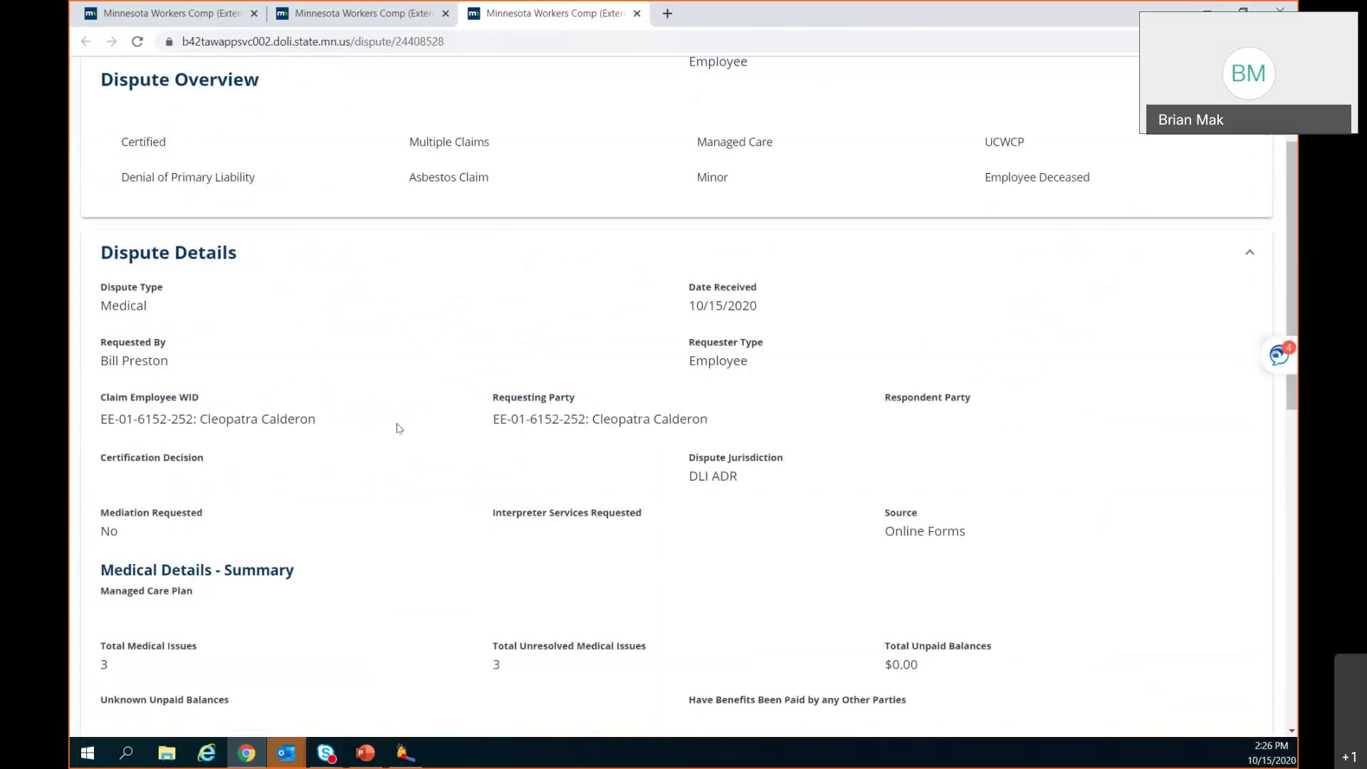
pyautogui.scroll(3, 398, 428)
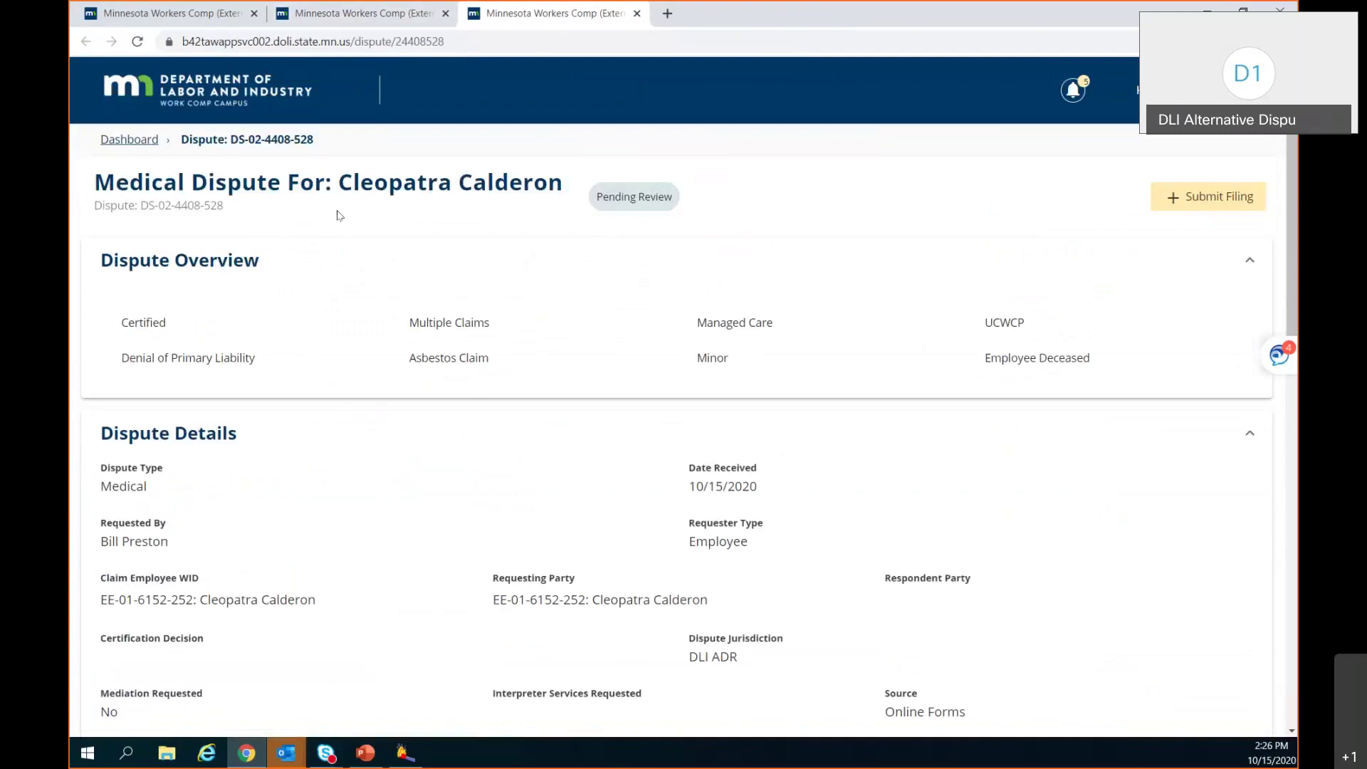
pyautogui.scroll(-1, 339, 215)
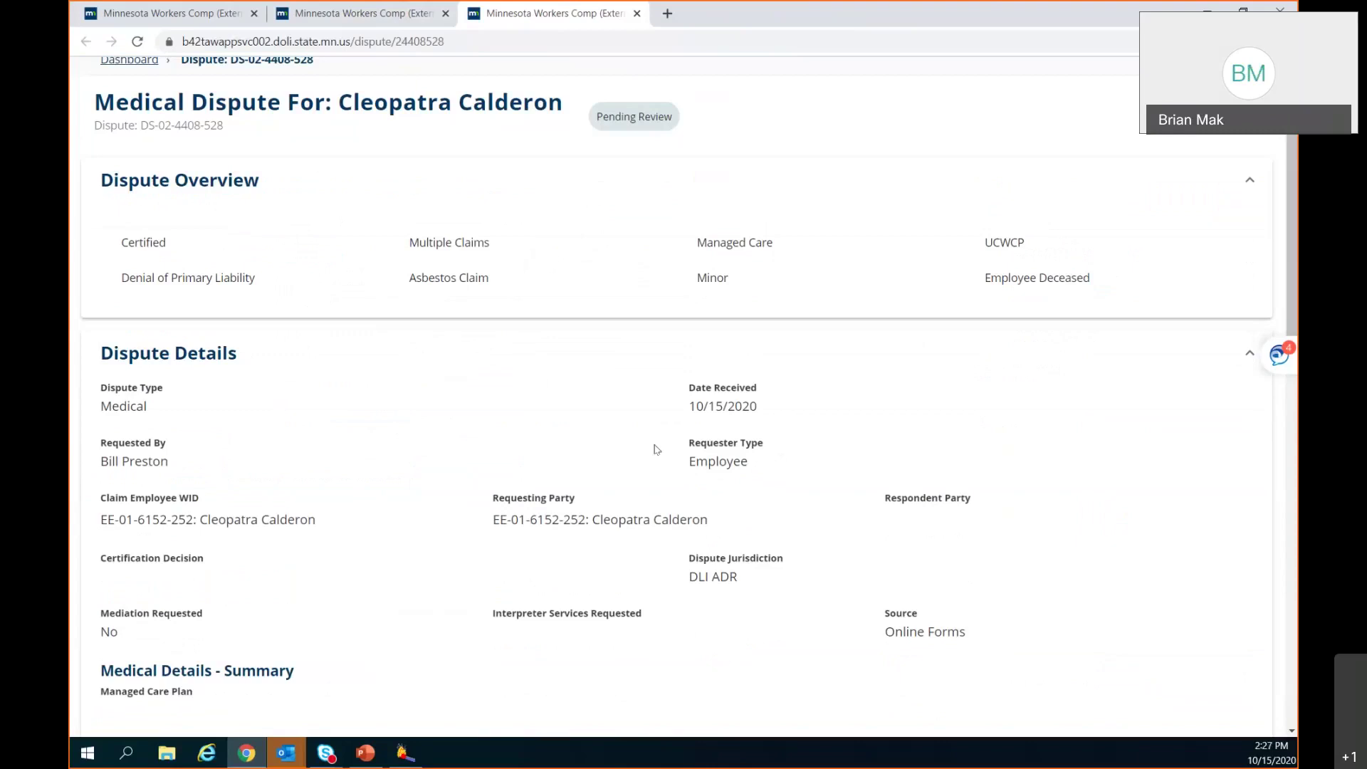
pyautogui.scroll(1, 408, 275)
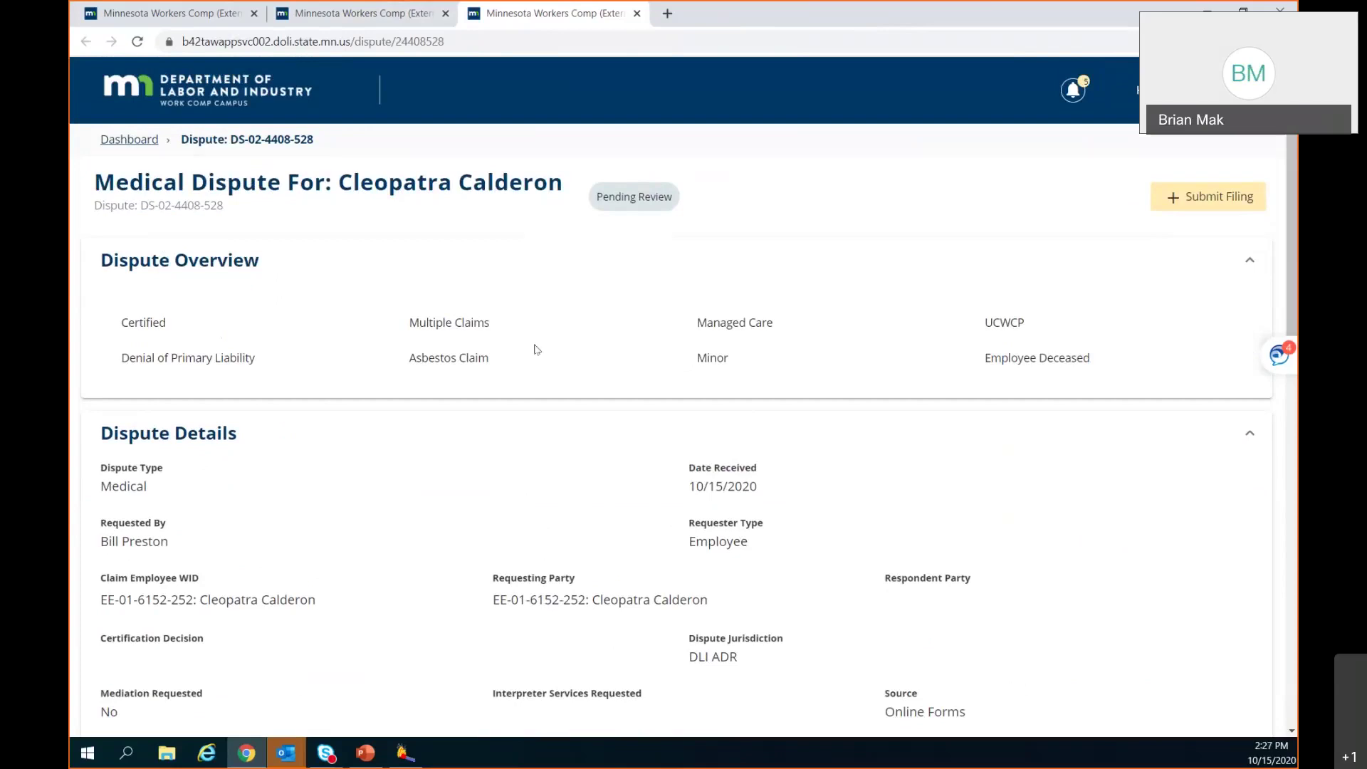
pyautogui.scroll(-3, 537, 349)
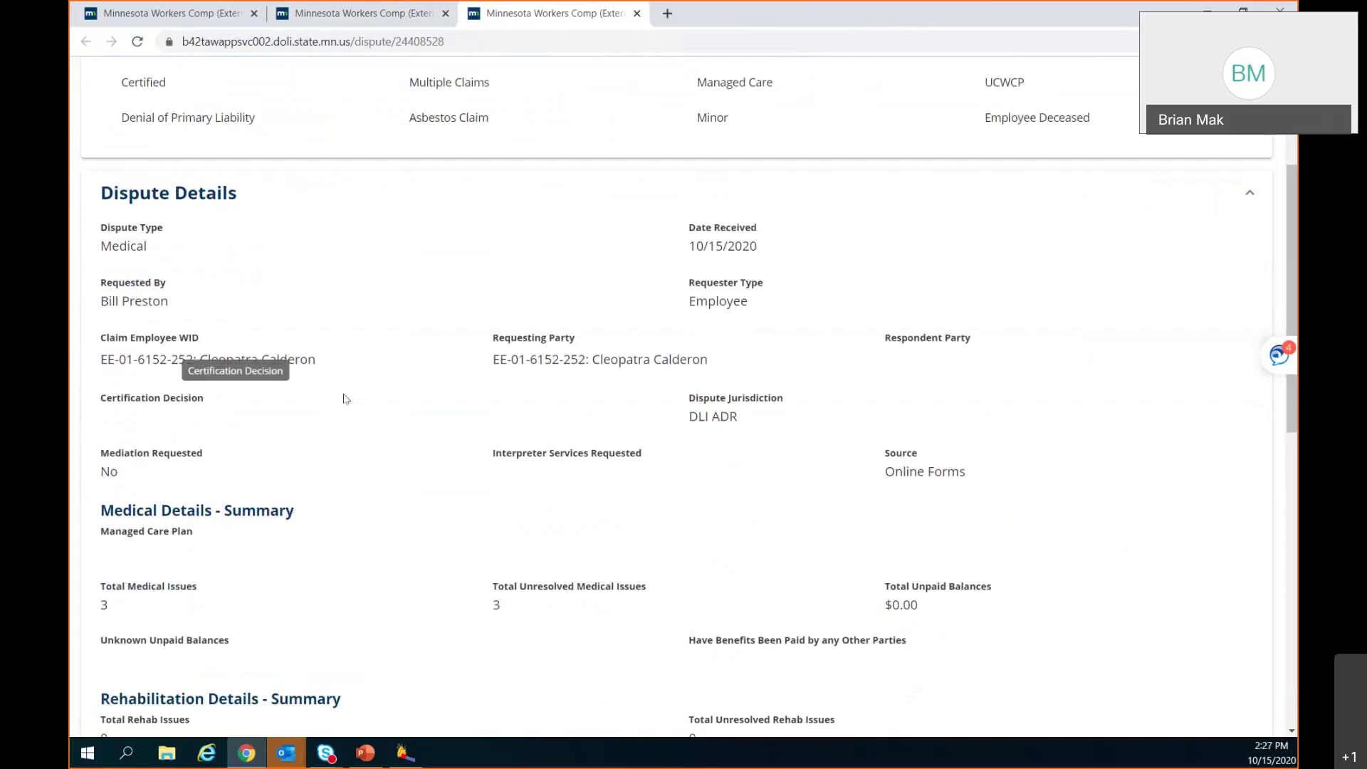
pyautogui.scroll(-1, 345, 399)
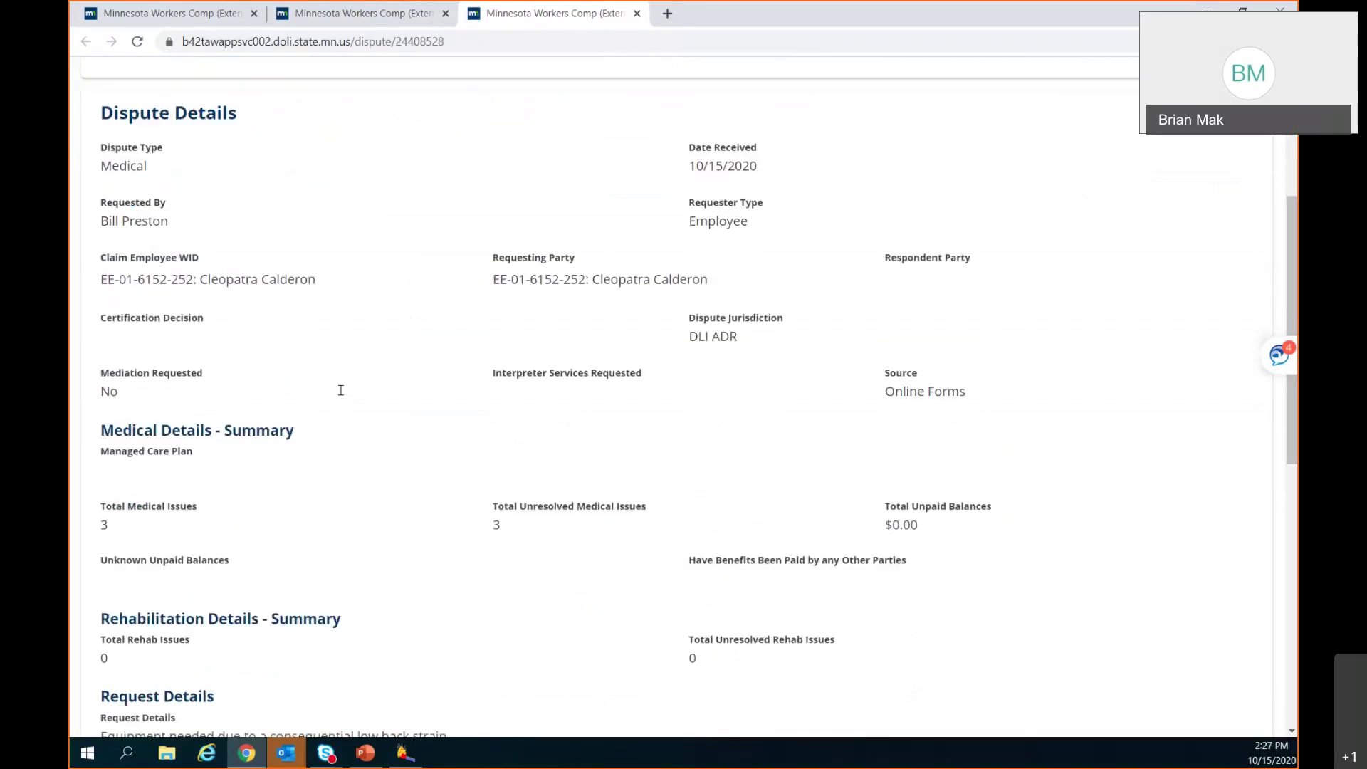
pyautogui.scroll(-5, 342, 394)
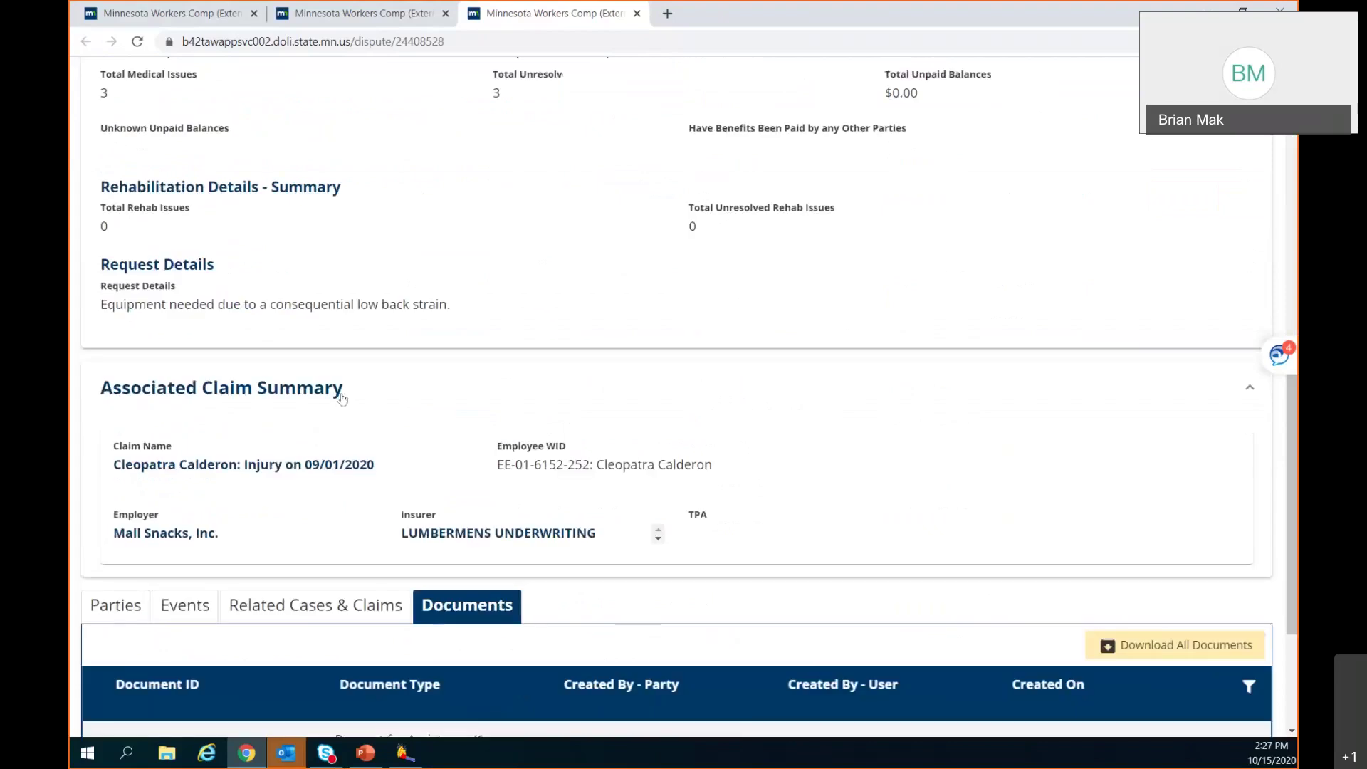
pyautogui.scroll(-3, 342, 399)
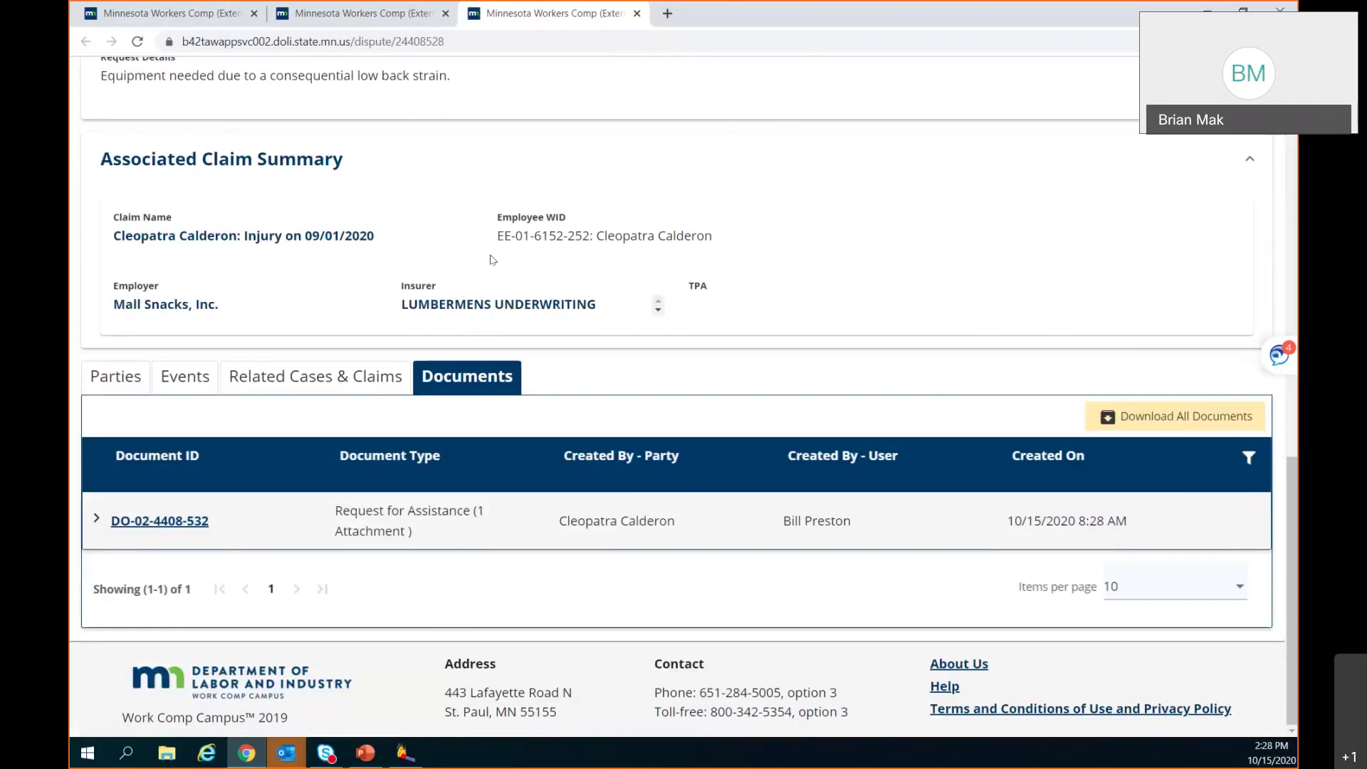
pyautogui.scroll(5, 463, 187)
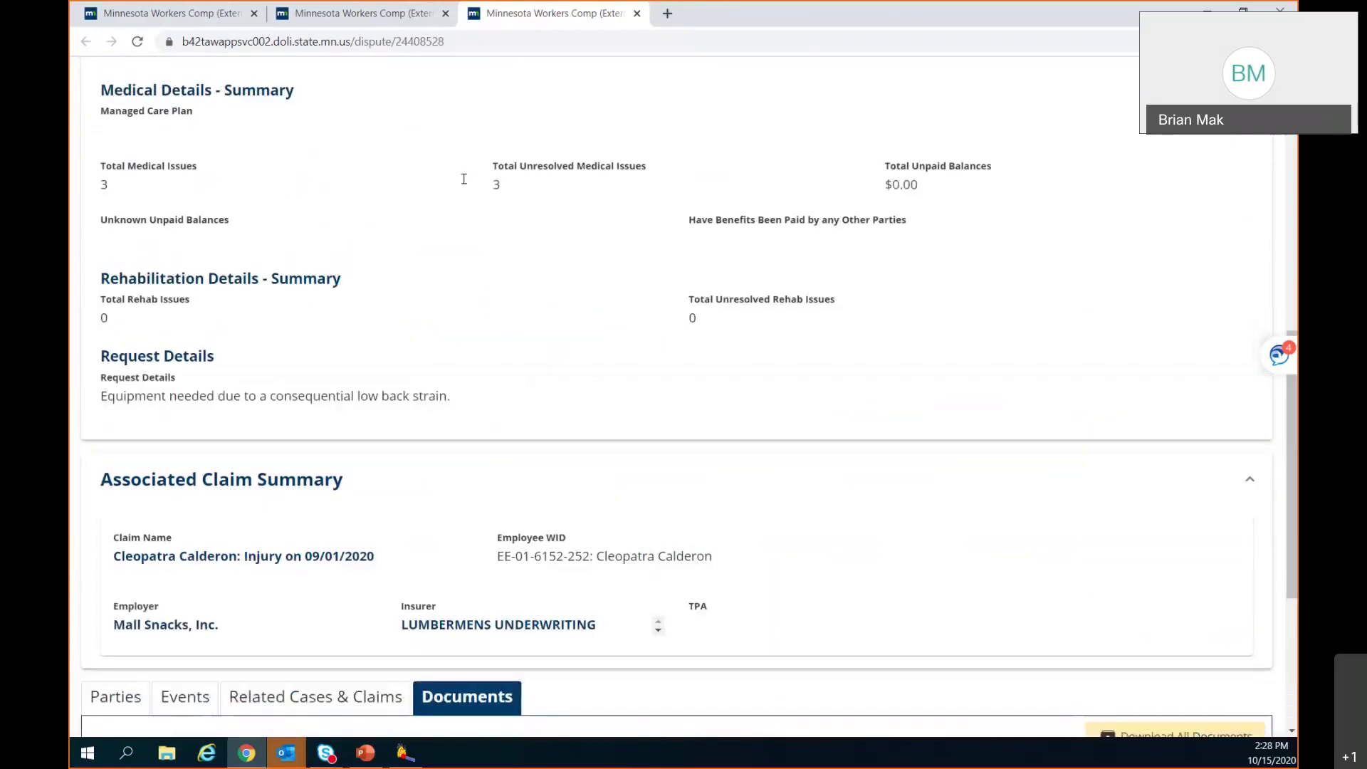
pyautogui.scroll(8, 464, 179)
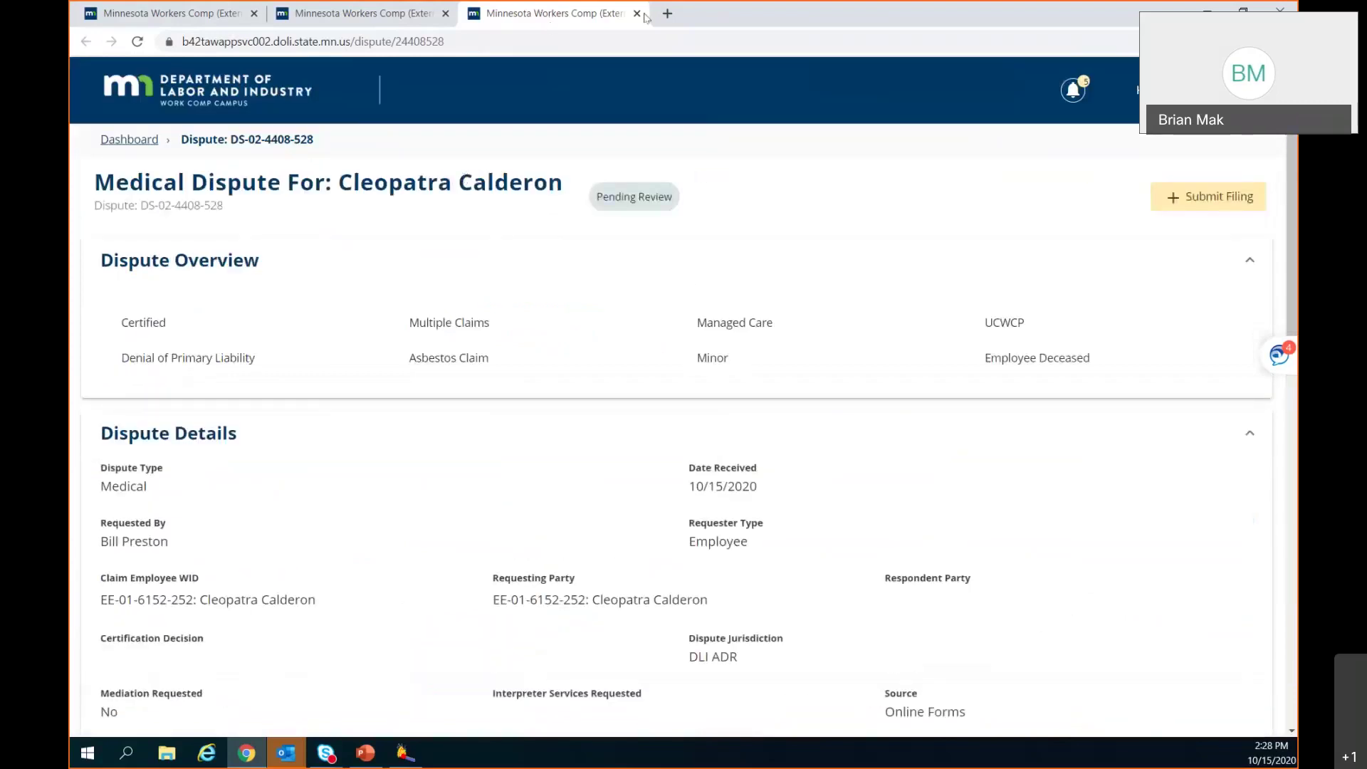
pyautogui.click(328, 14)
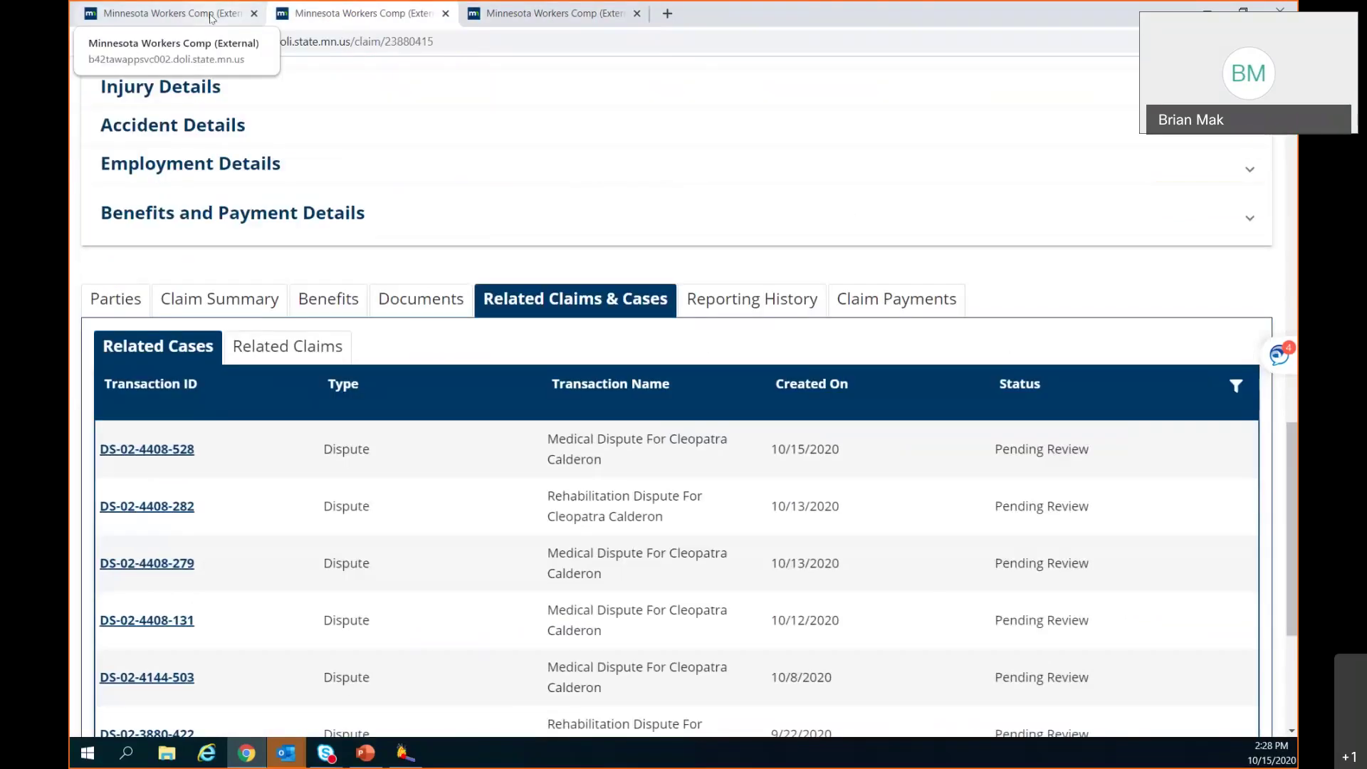
# Close the Mall Snacks claim tab and return to the My Overview dashboard tab
pyautogui.click(446, 13)
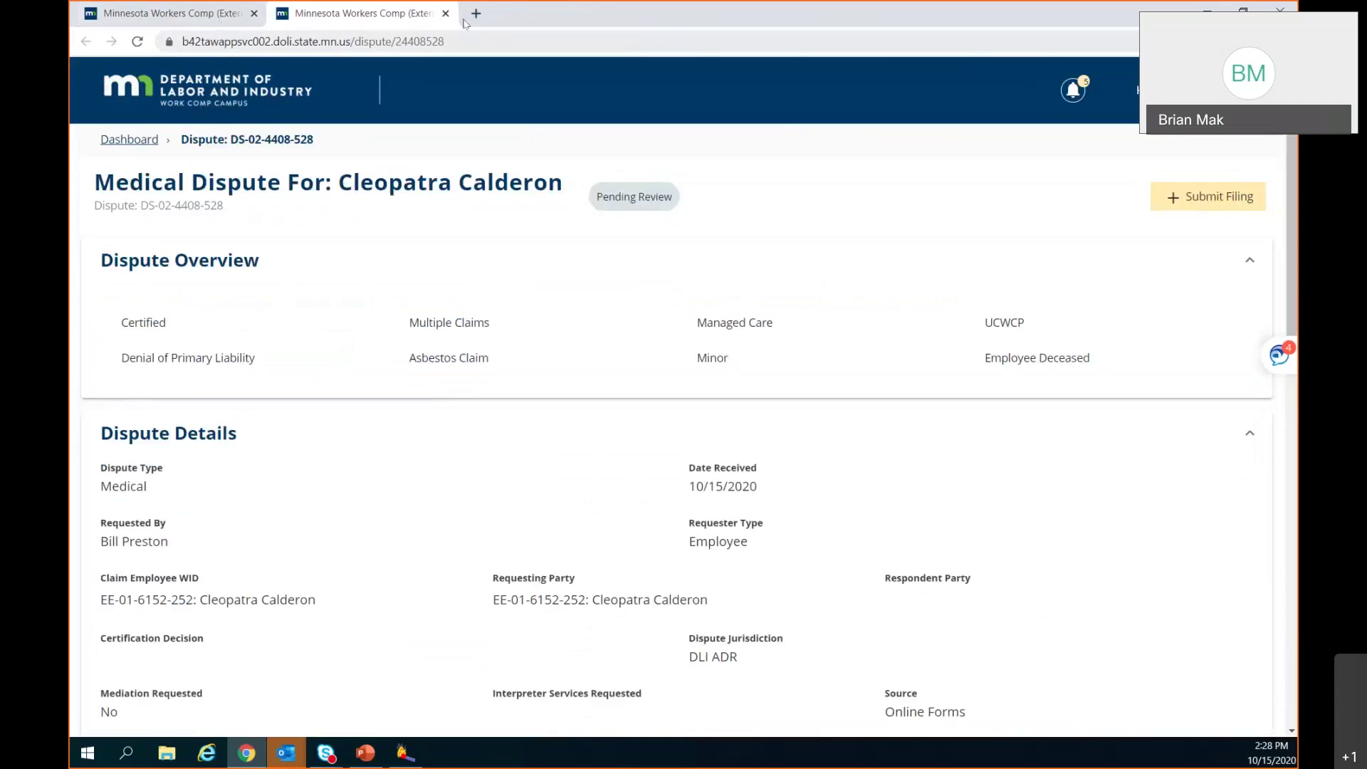
pyautogui.click(193, 24)
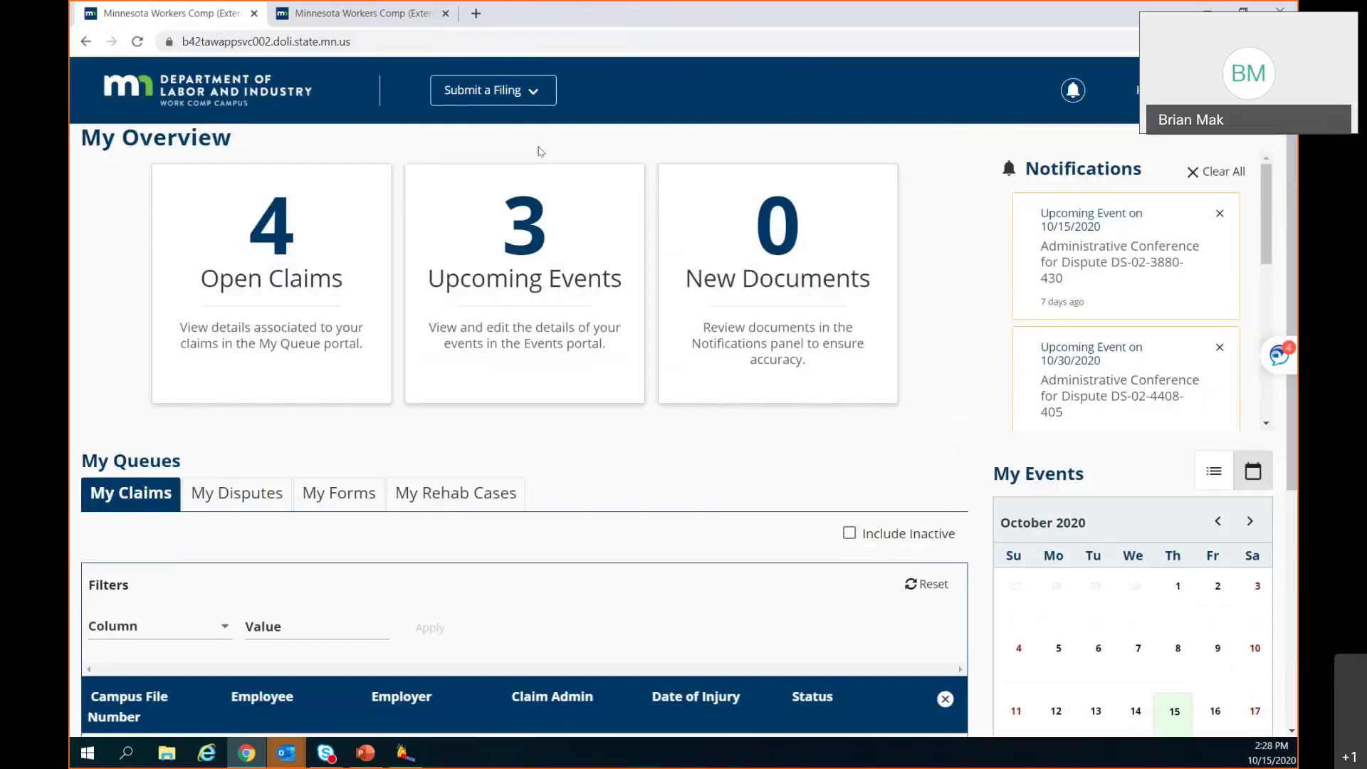
# Choose Initiate a Dispute under Submit a Filing and select the jurisdictional claim number field
pyautogui.click(533, 98)
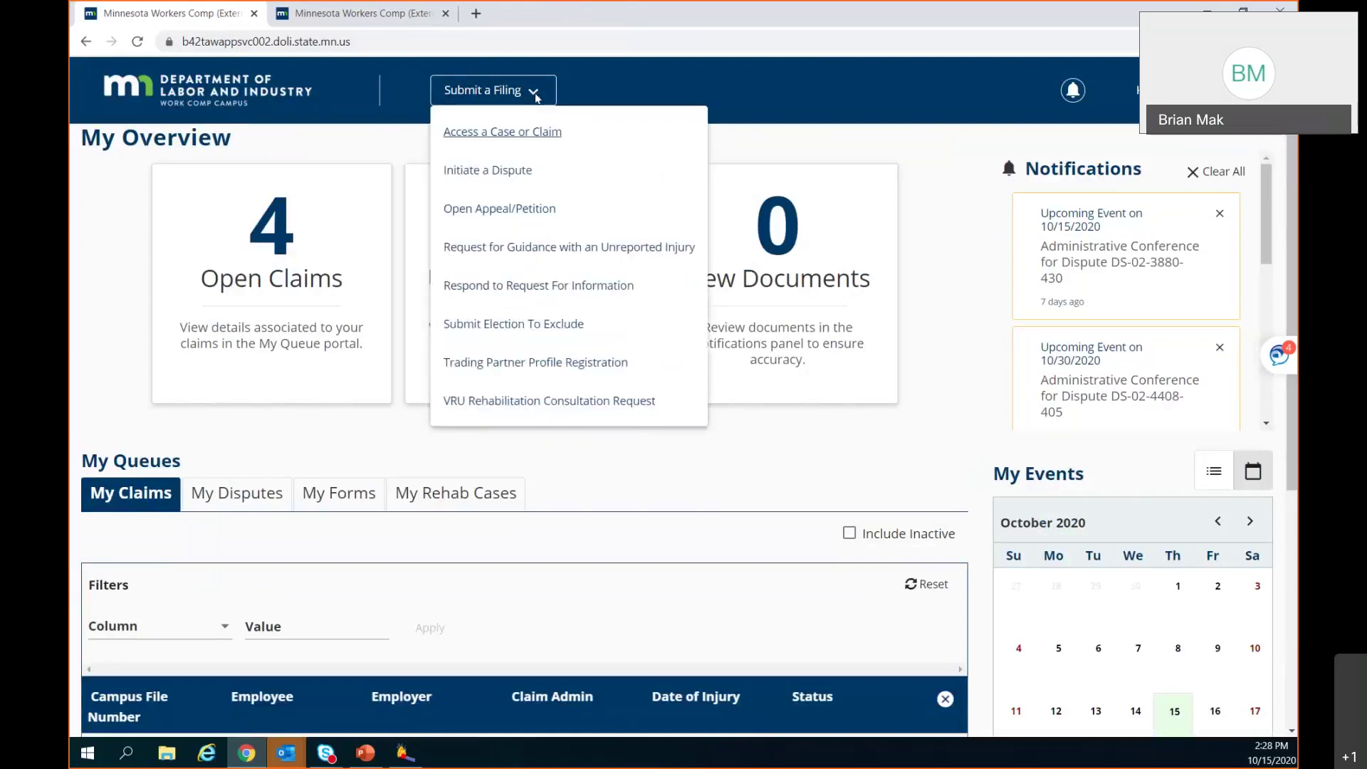
pyautogui.click(510, 171)
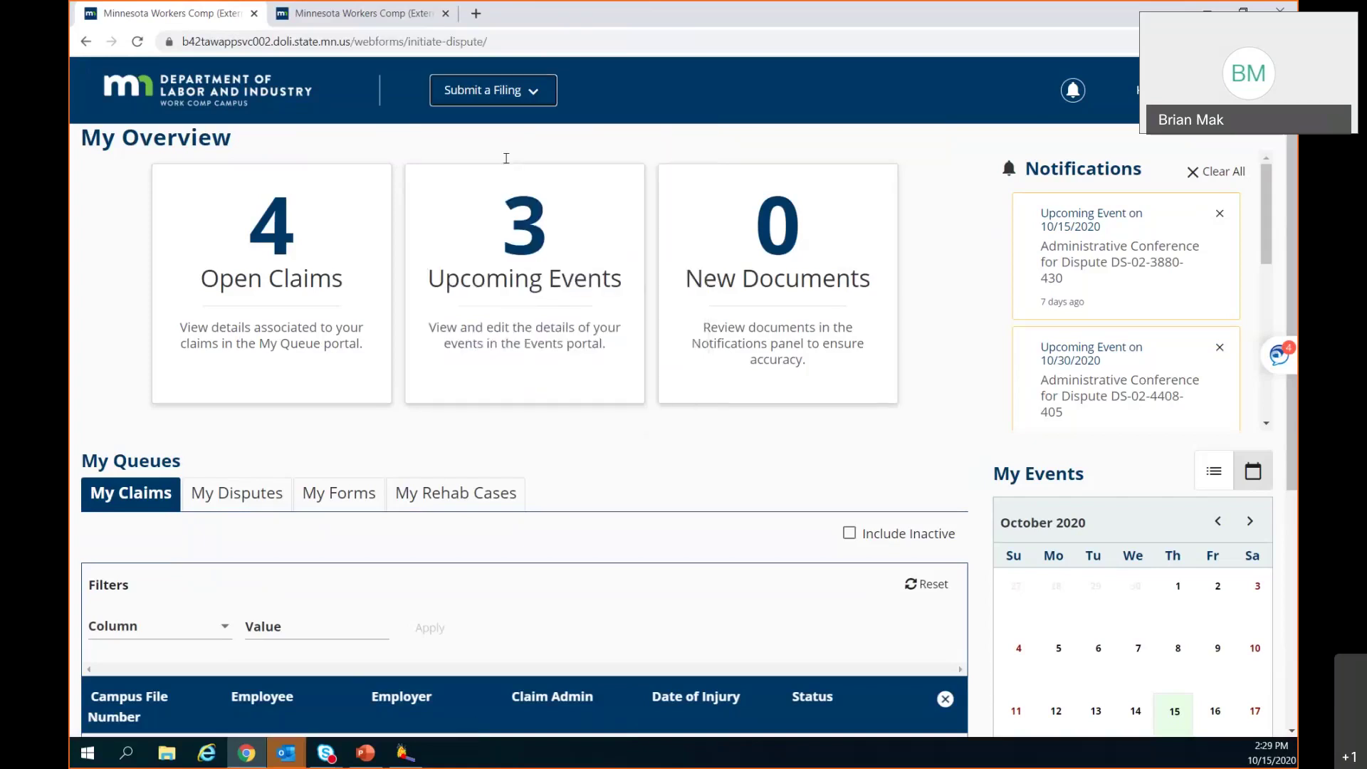
pyautogui.scroll(-1, 462, 285)
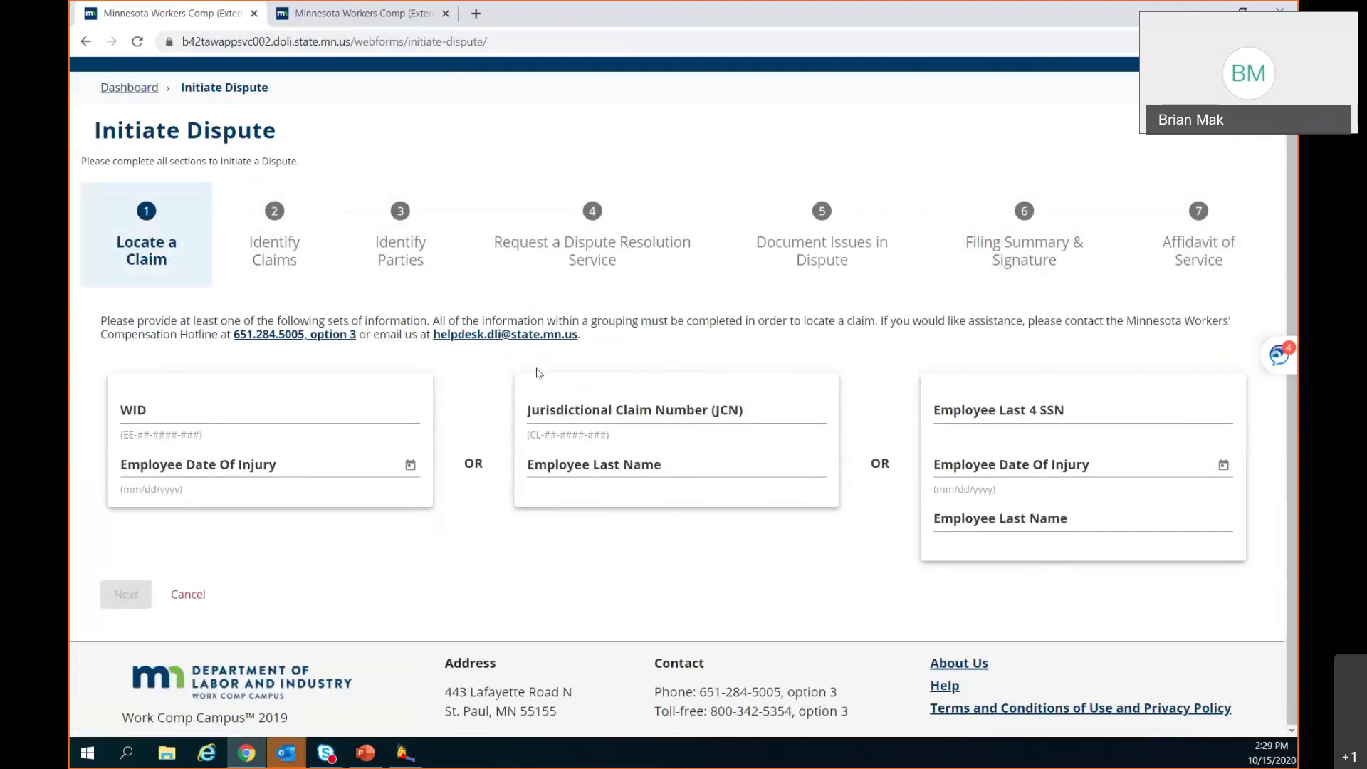
pyautogui.click(625, 405)
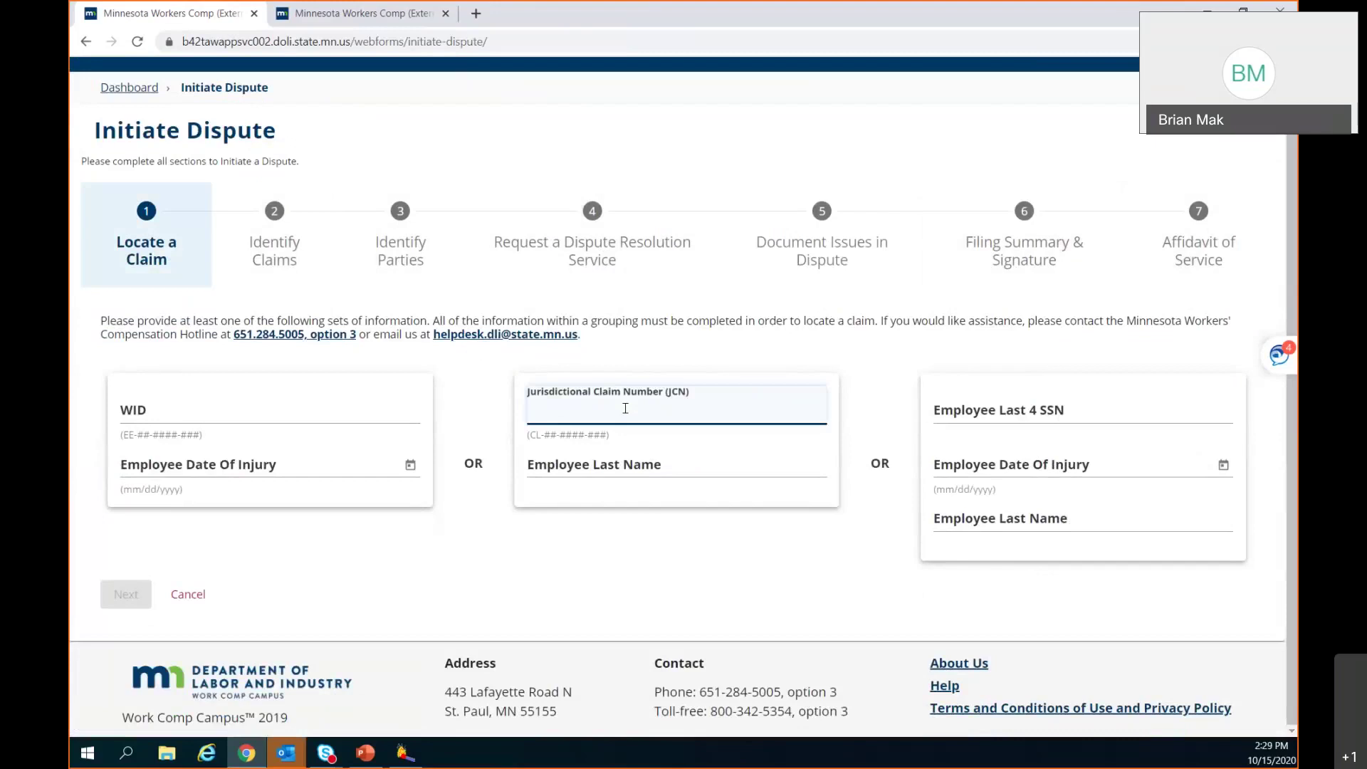
# Enter the claim's JCN and the employee's last name, then continue to Identify Claims
pyautogui.write('CL-02')
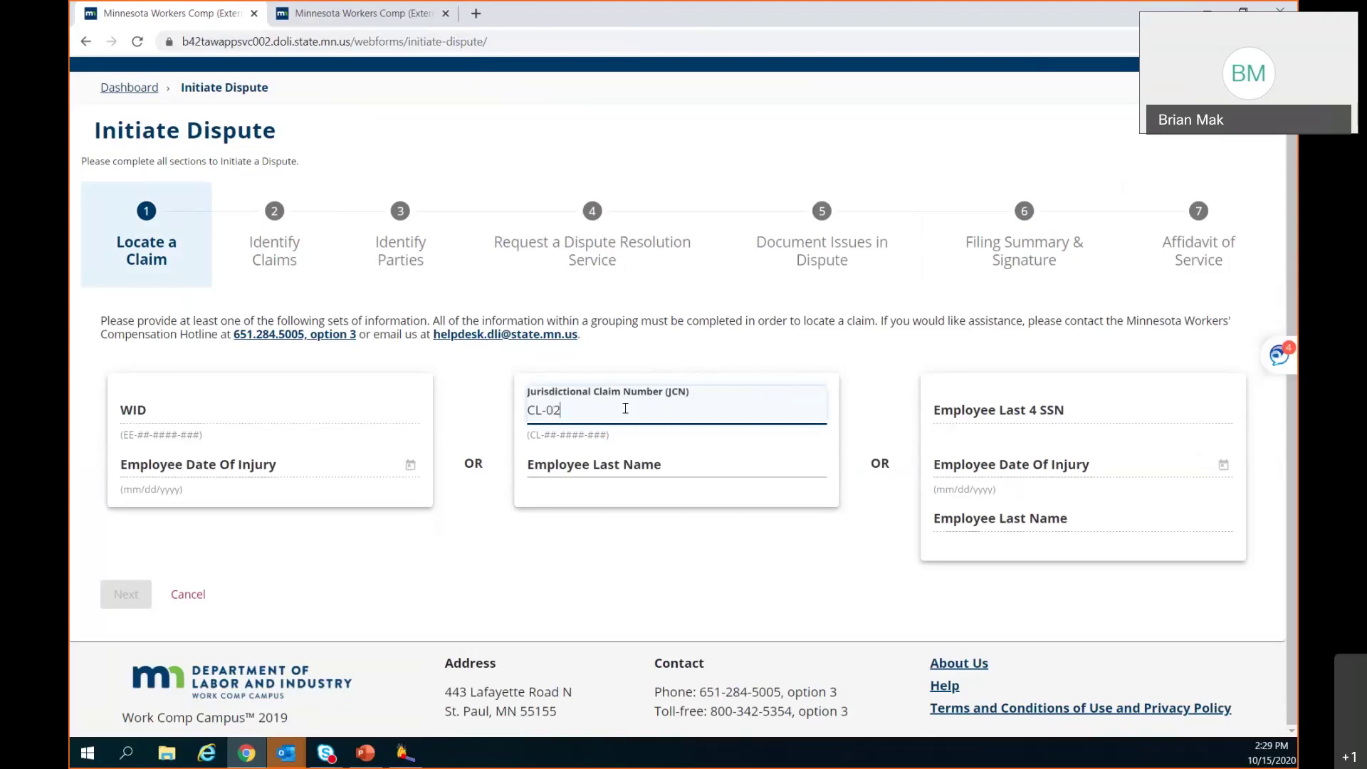
pyautogui.write('-3880-415')
pyautogui.click(606, 460)
pyautogui.write('calderon')
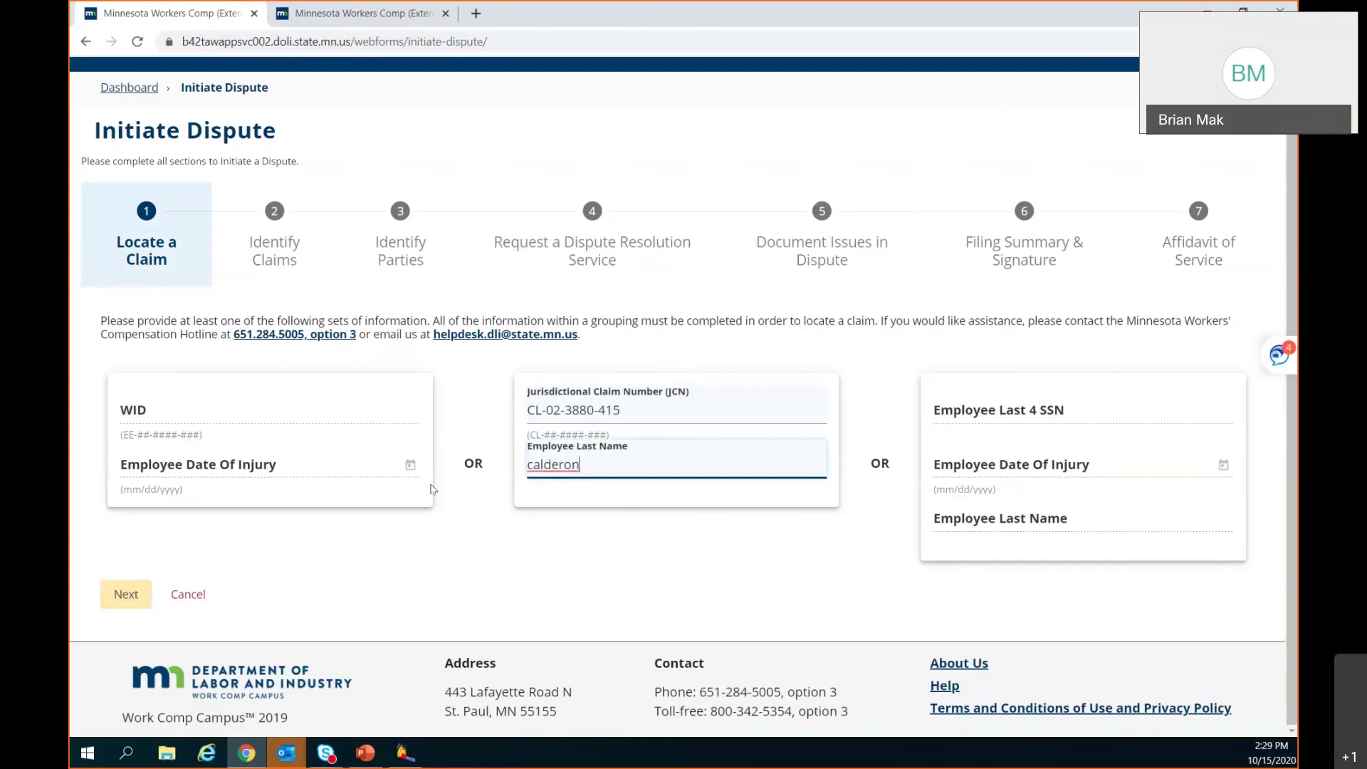
pyautogui.click(134, 604)
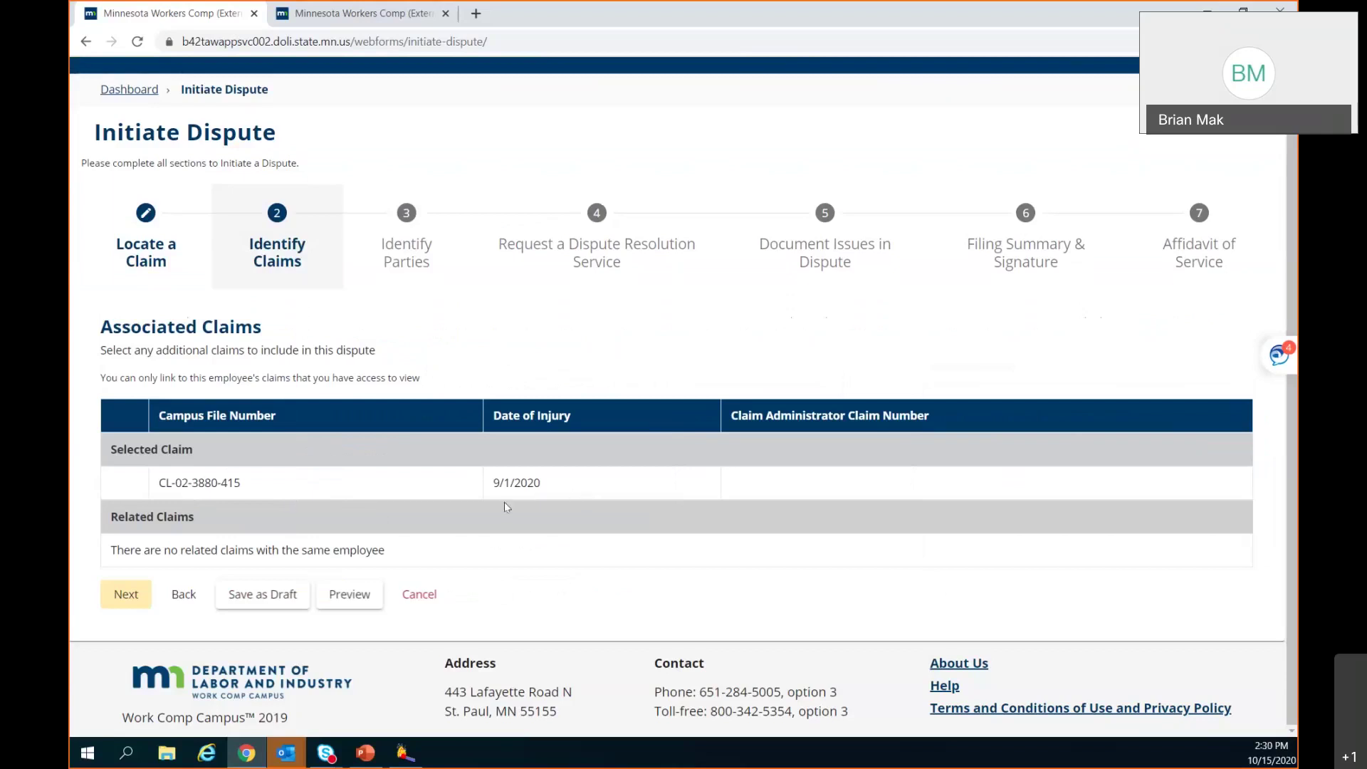
# On the Identify Parties step, choose Mall Snacks, Inc. as the party you represent
pyautogui.click(123, 596)
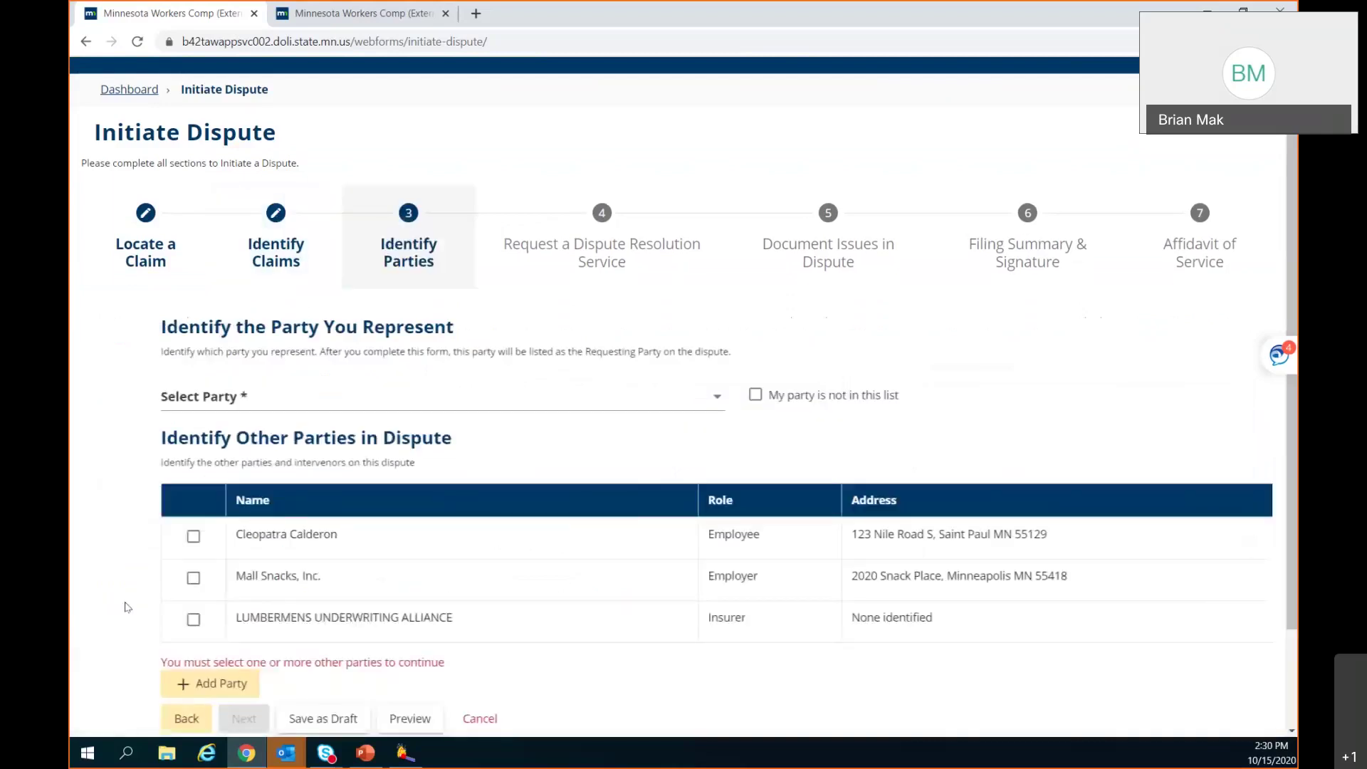
pyautogui.scroll(-2, 276, 527)
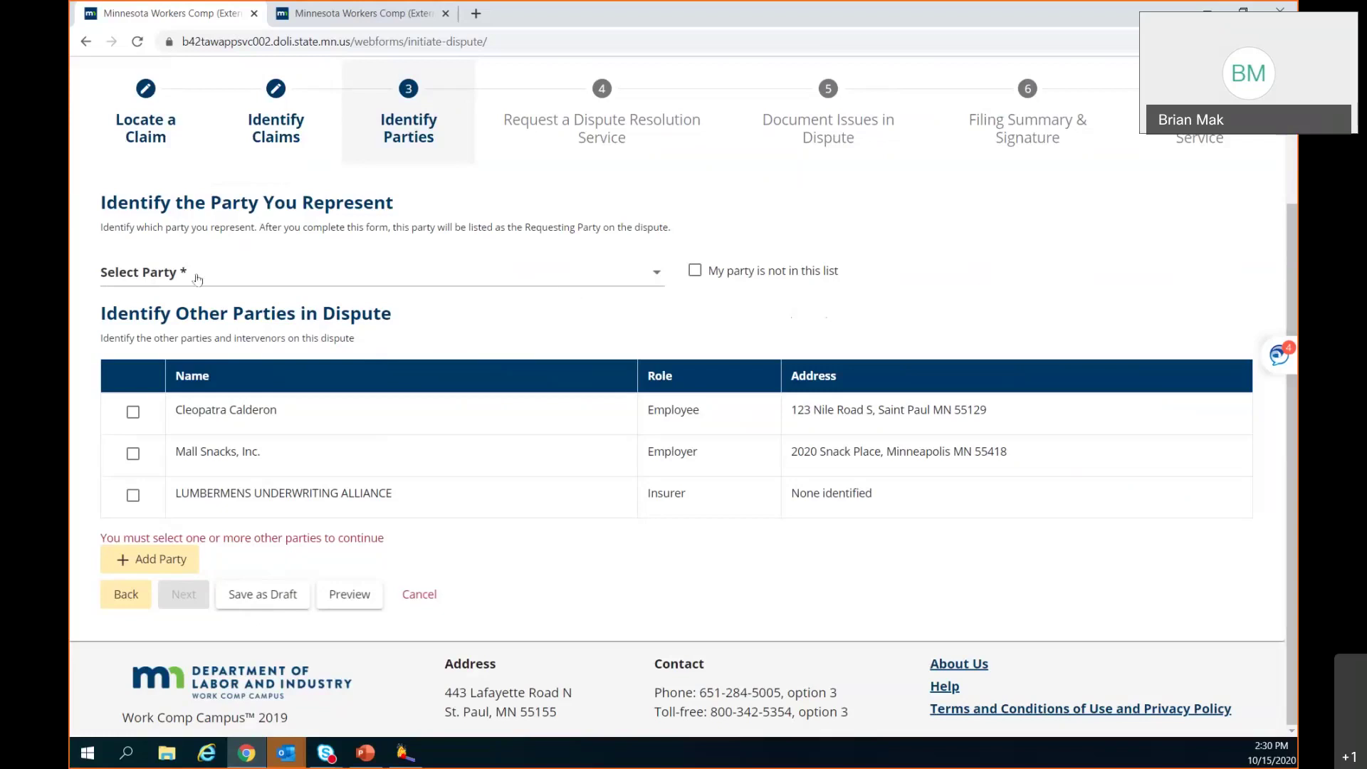
pyautogui.click(656, 277)
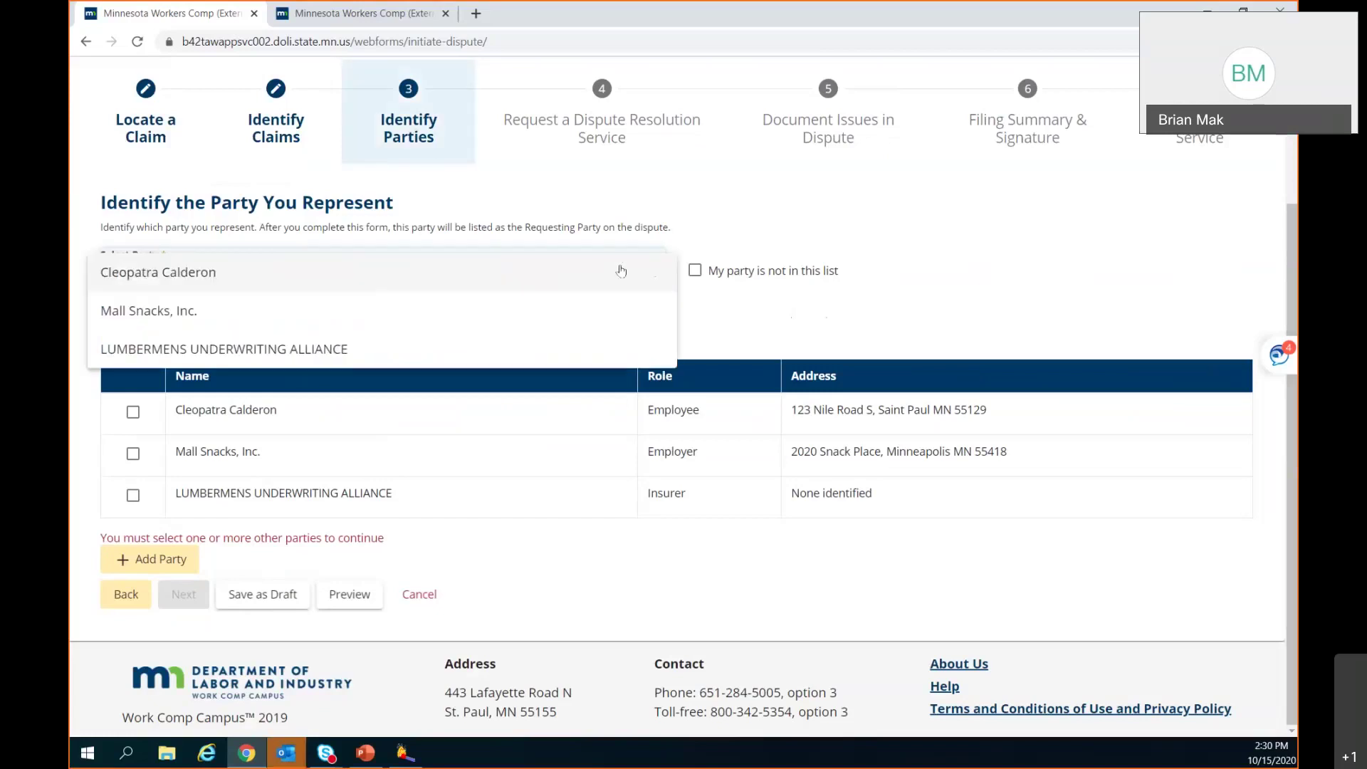
pyautogui.click(171, 311)
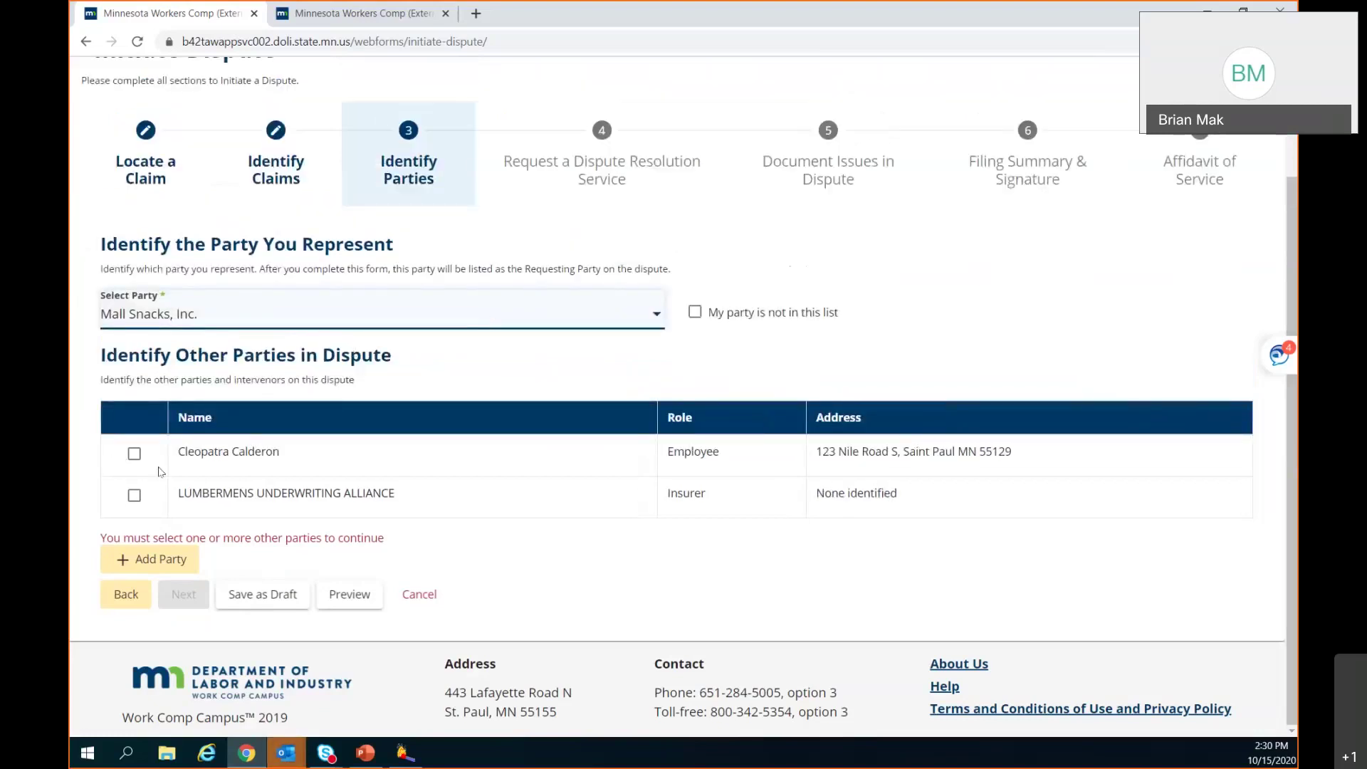
# Add the employee and insurer as other parties and advance to the resolution-service step
pyautogui.click(131, 459)
pyautogui.click(132, 511)
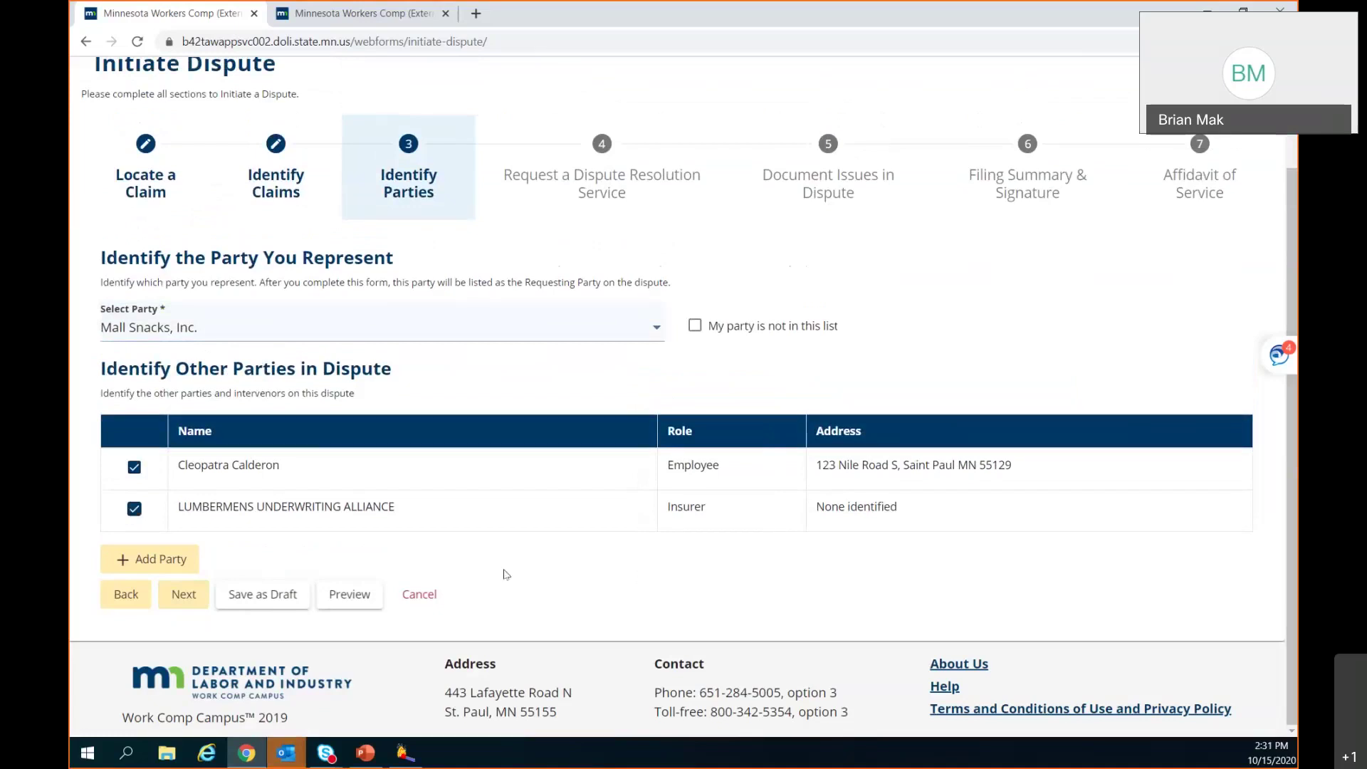
pyautogui.click(183, 602)
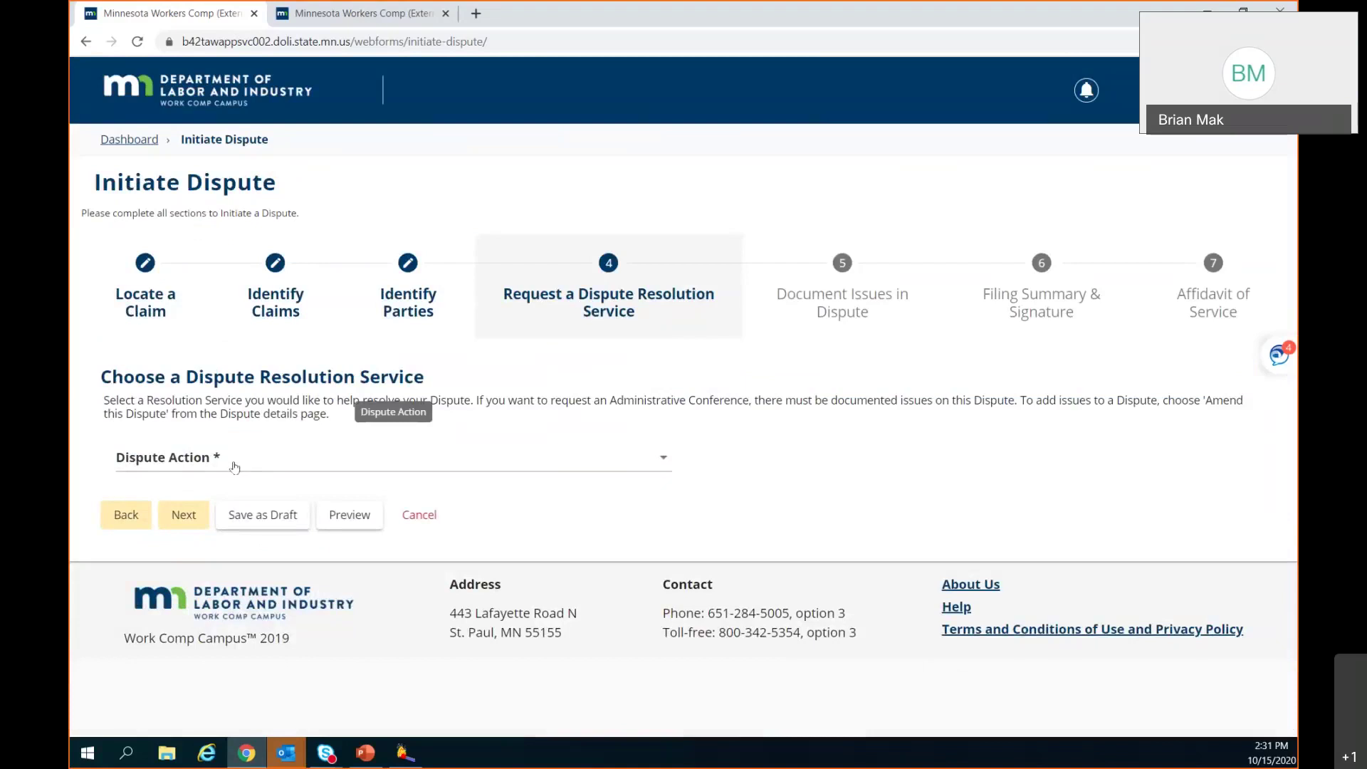
pyautogui.click(234, 467)
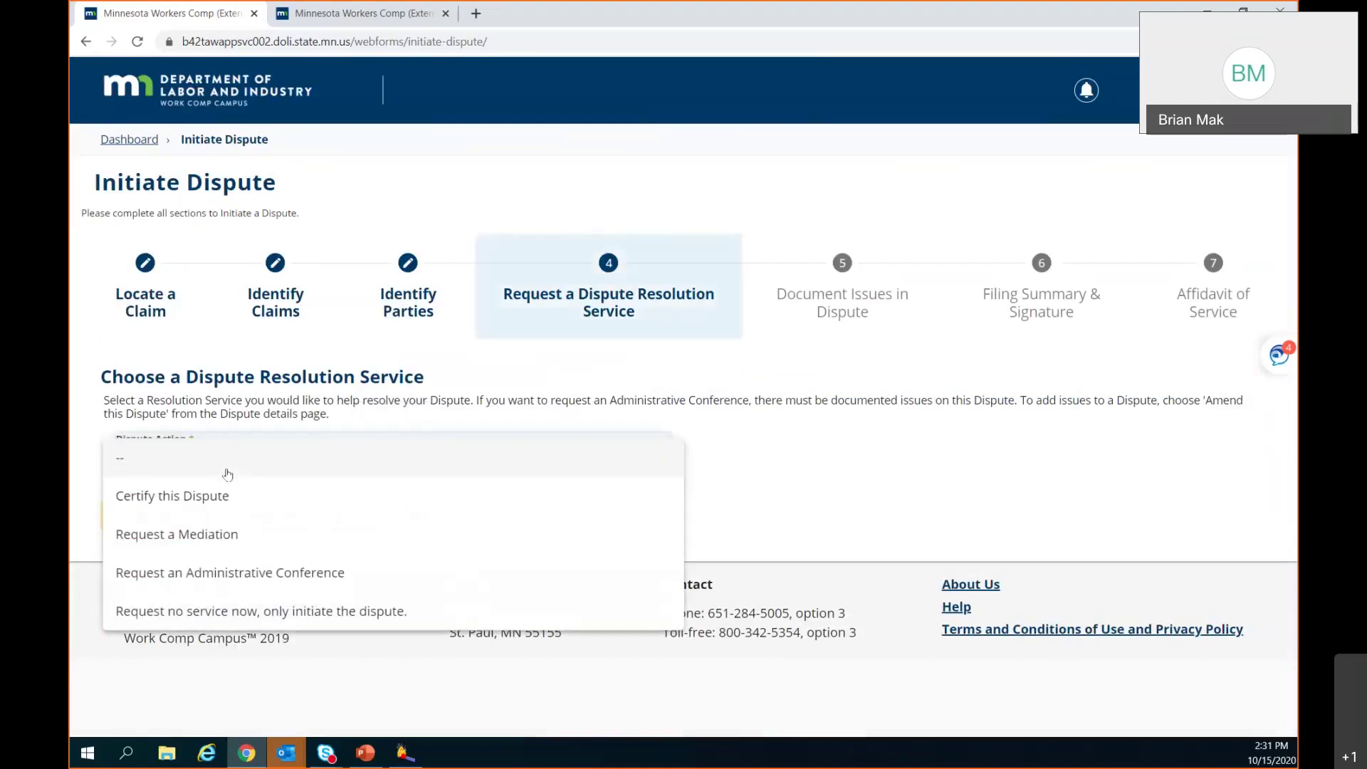
# Choose Request an Administrative Conference as the dispute action and continue to Document Issues in Dispute
pyautogui.click(212, 579)
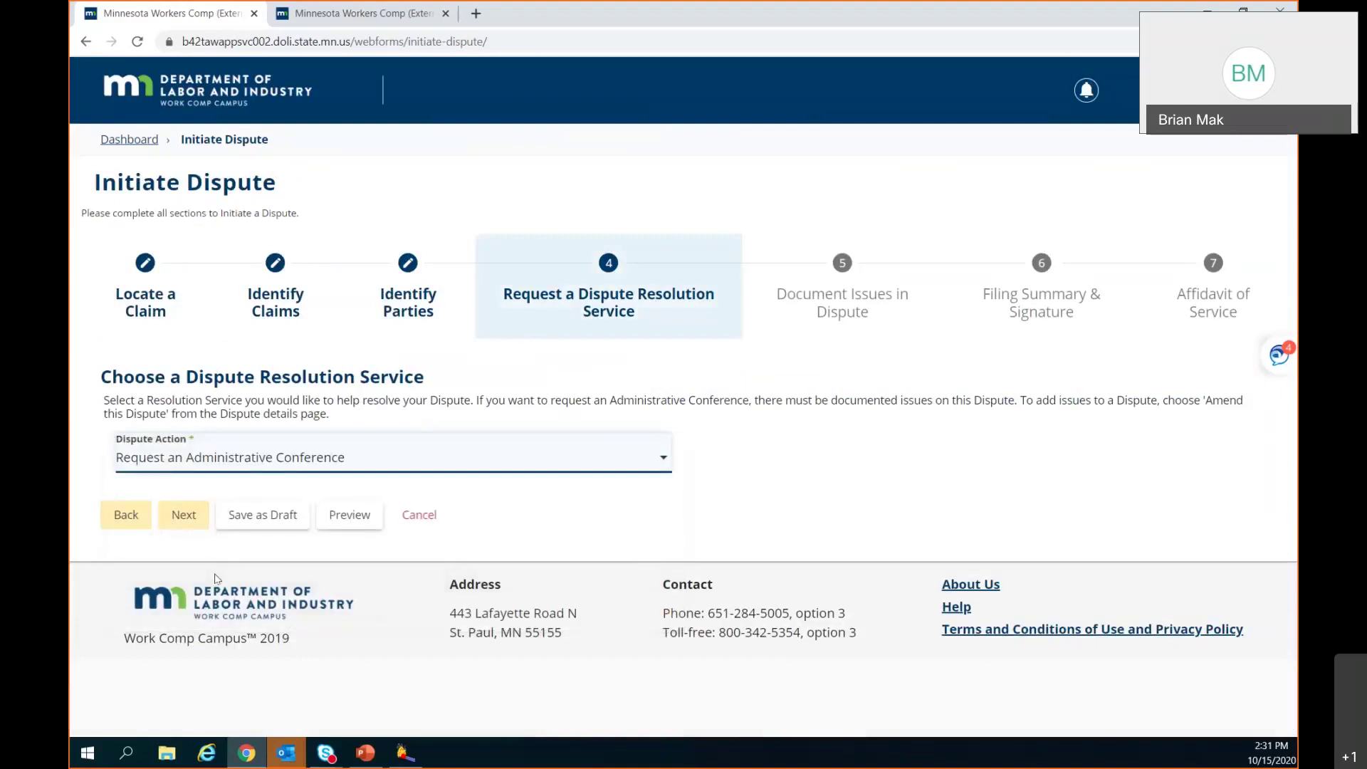
pyautogui.click(184, 514)
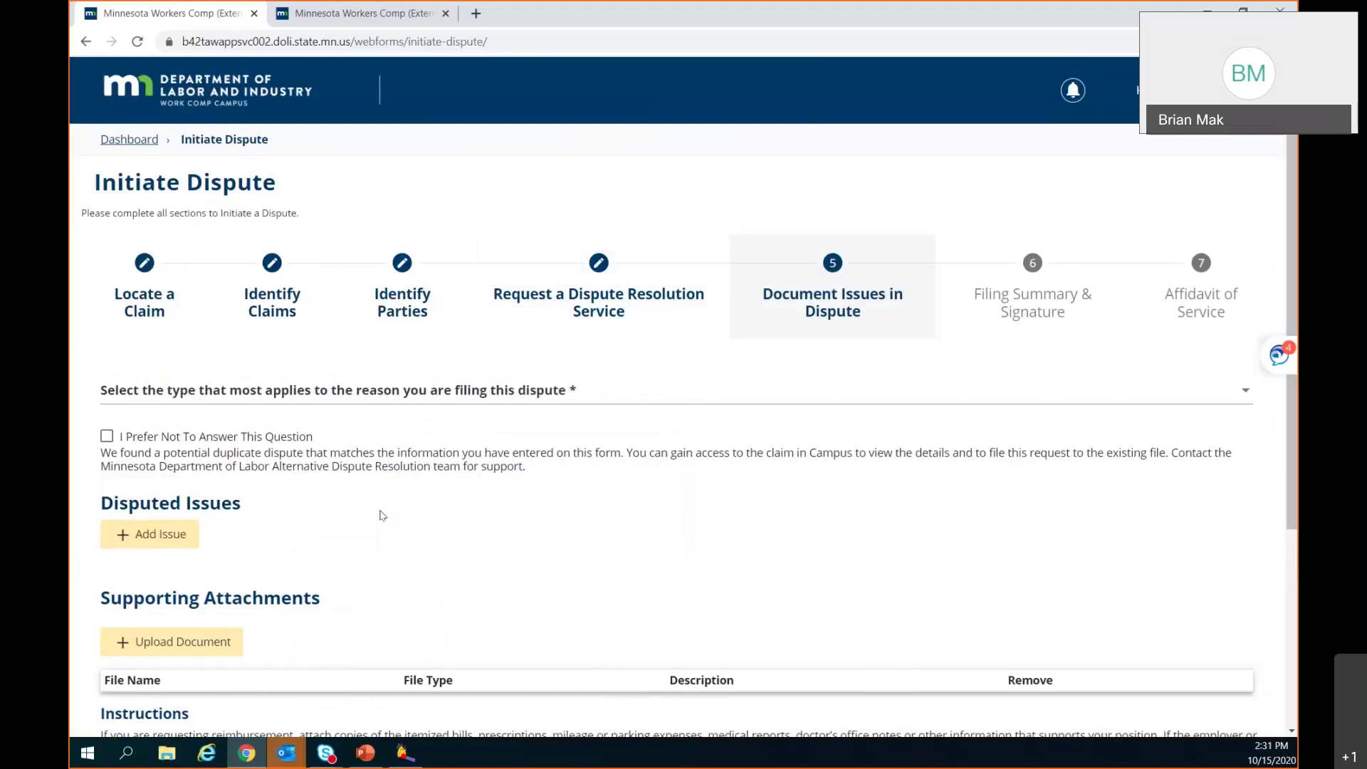
# Set the dispute type to Rehabilitation and begin adding a disputed issue
pyautogui.click(450, 398)
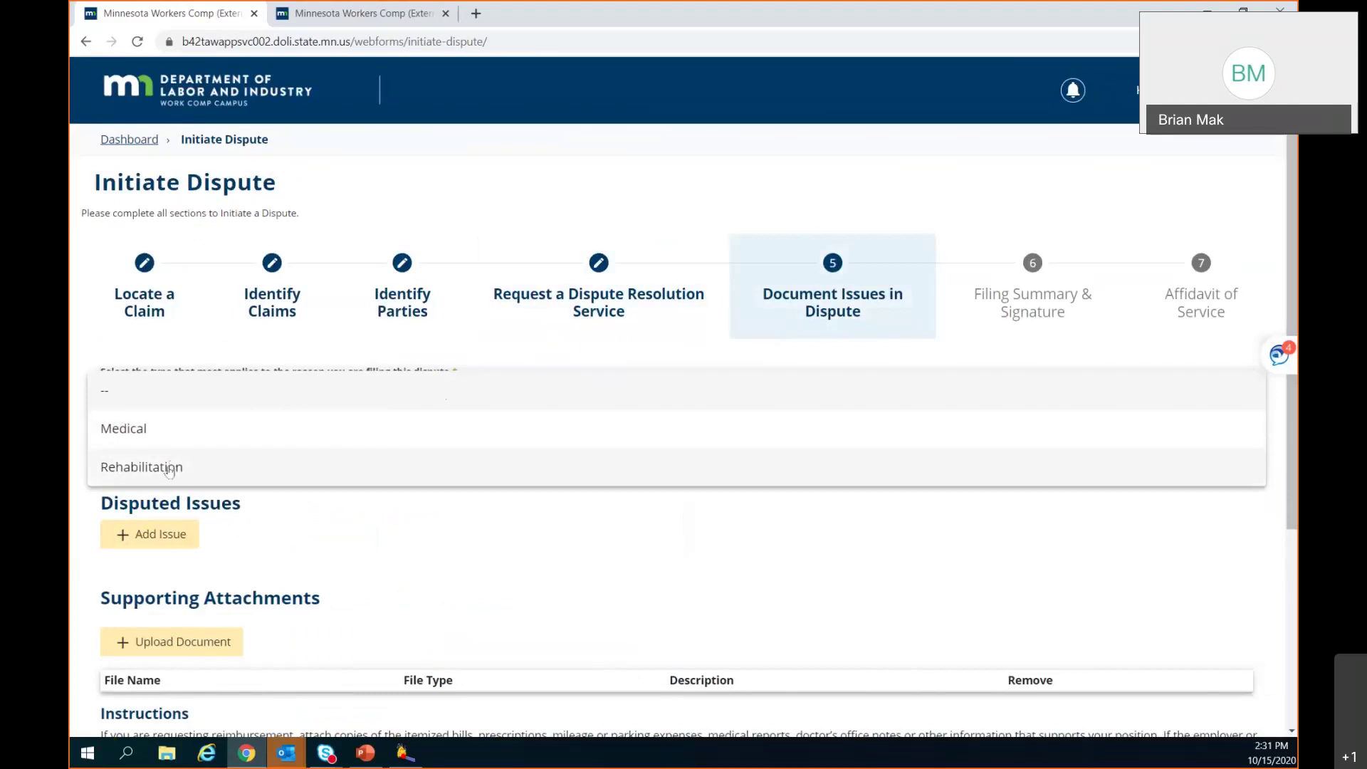
pyautogui.click(169, 469)
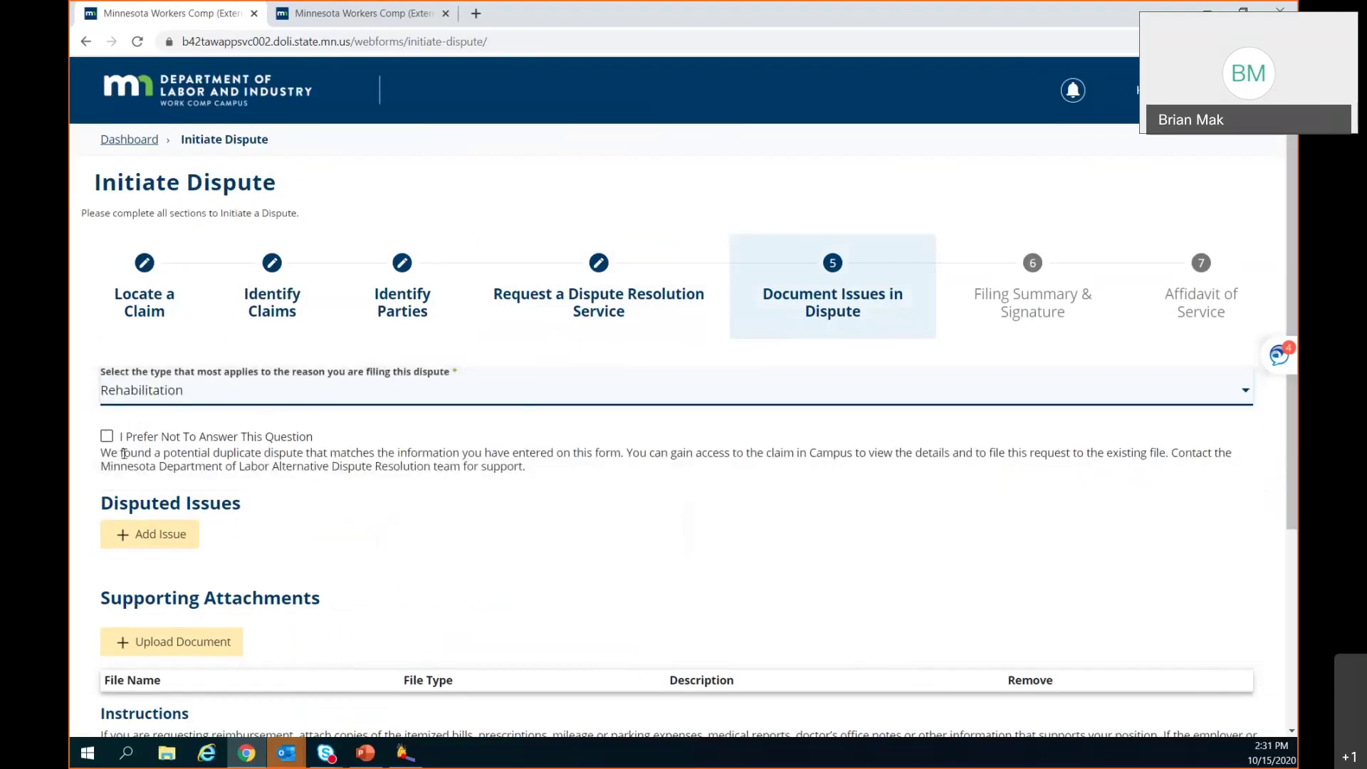
pyautogui.click(146, 541)
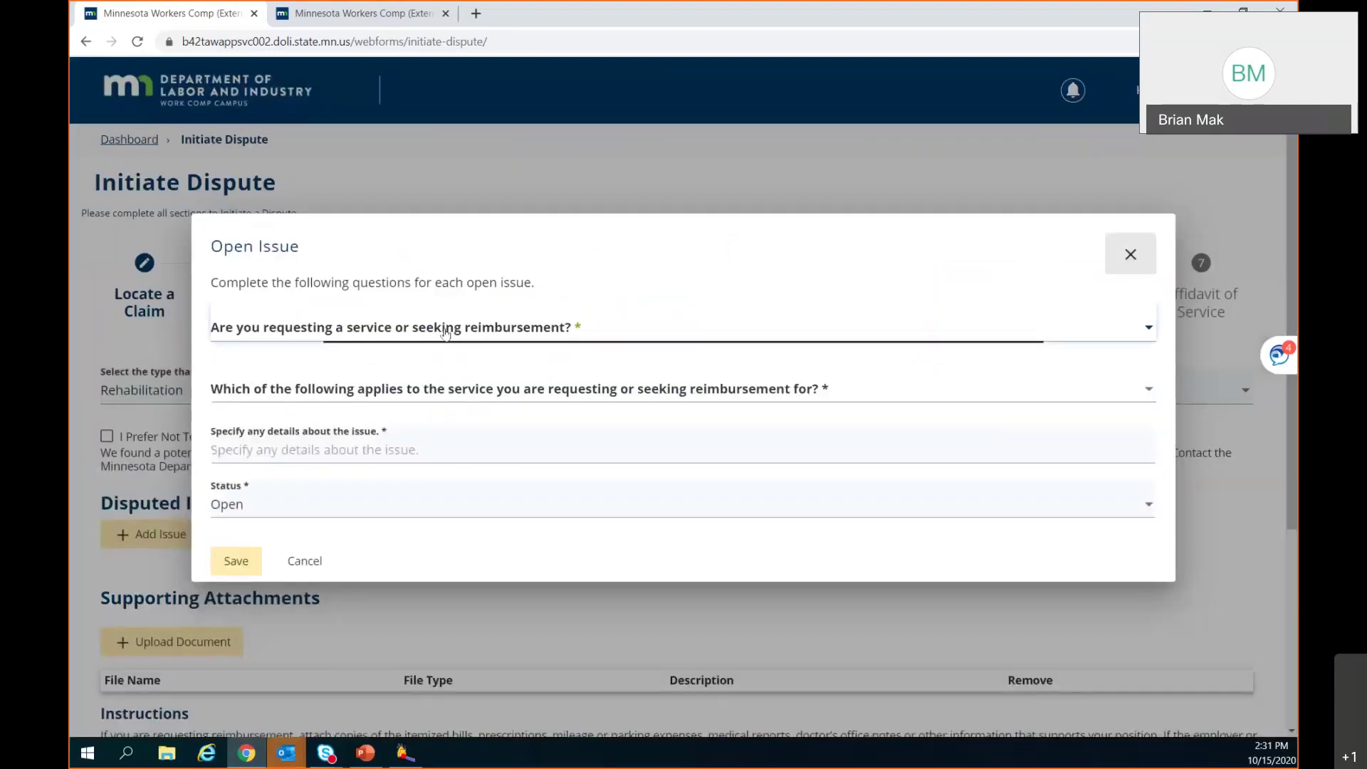
# Set the issue to Service, Plan Duration, with issue type Plan Termination
pyautogui.click(445, 329)
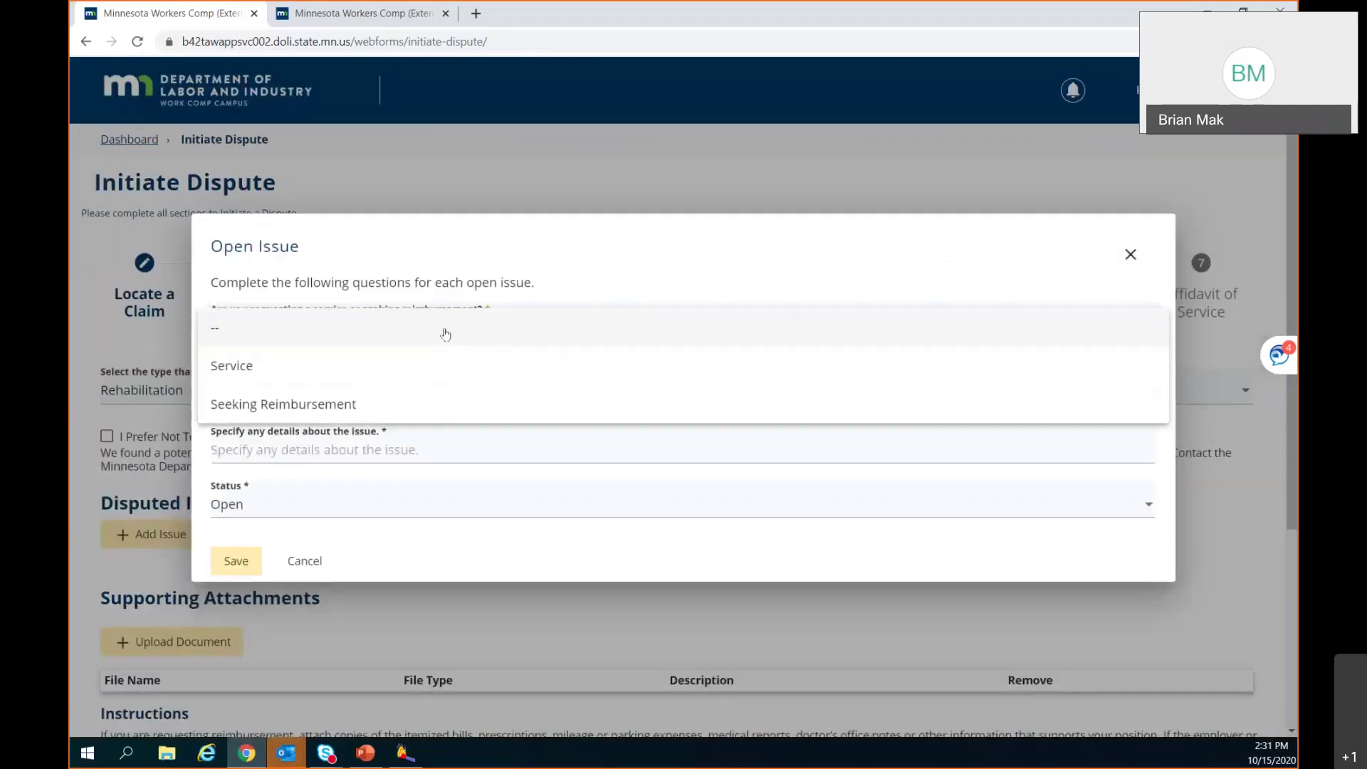
pyautogui.click(240, 374)
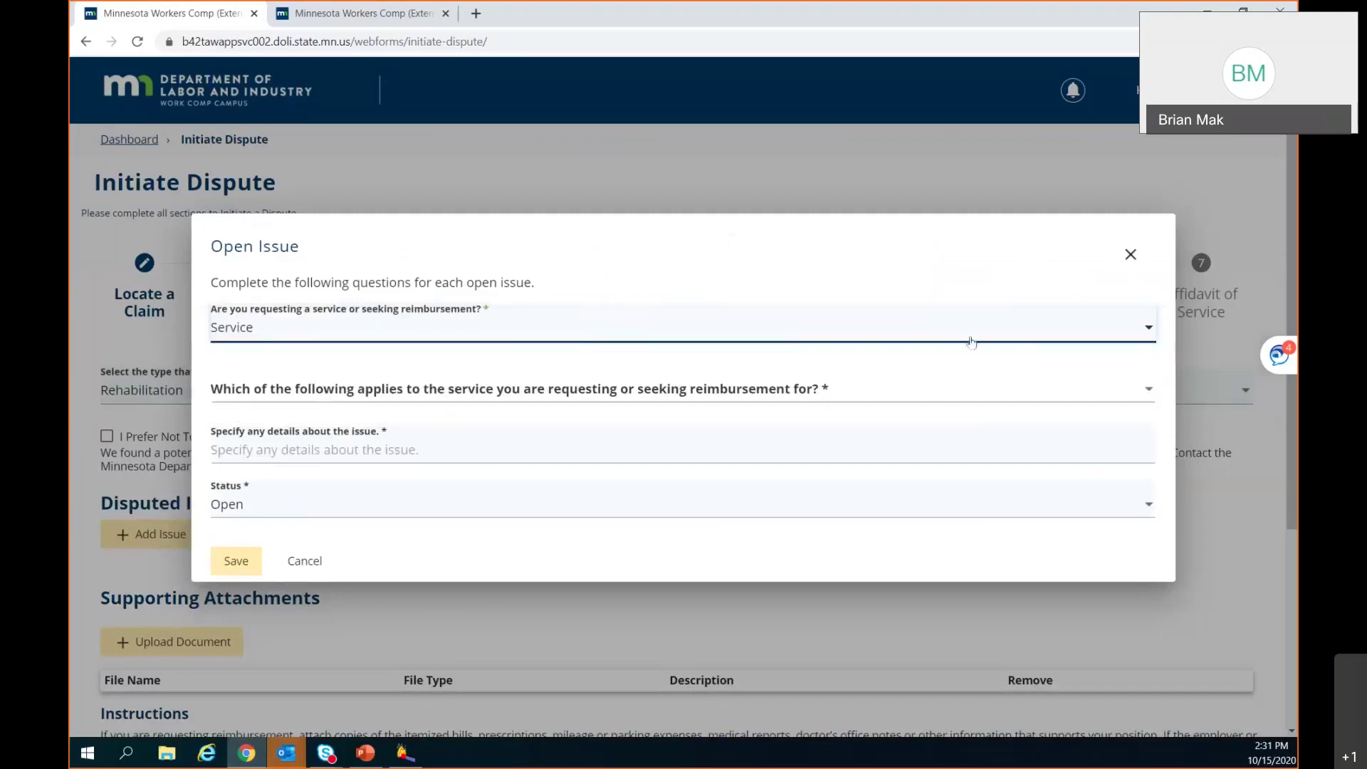
pyautogui.click(1147, 328)
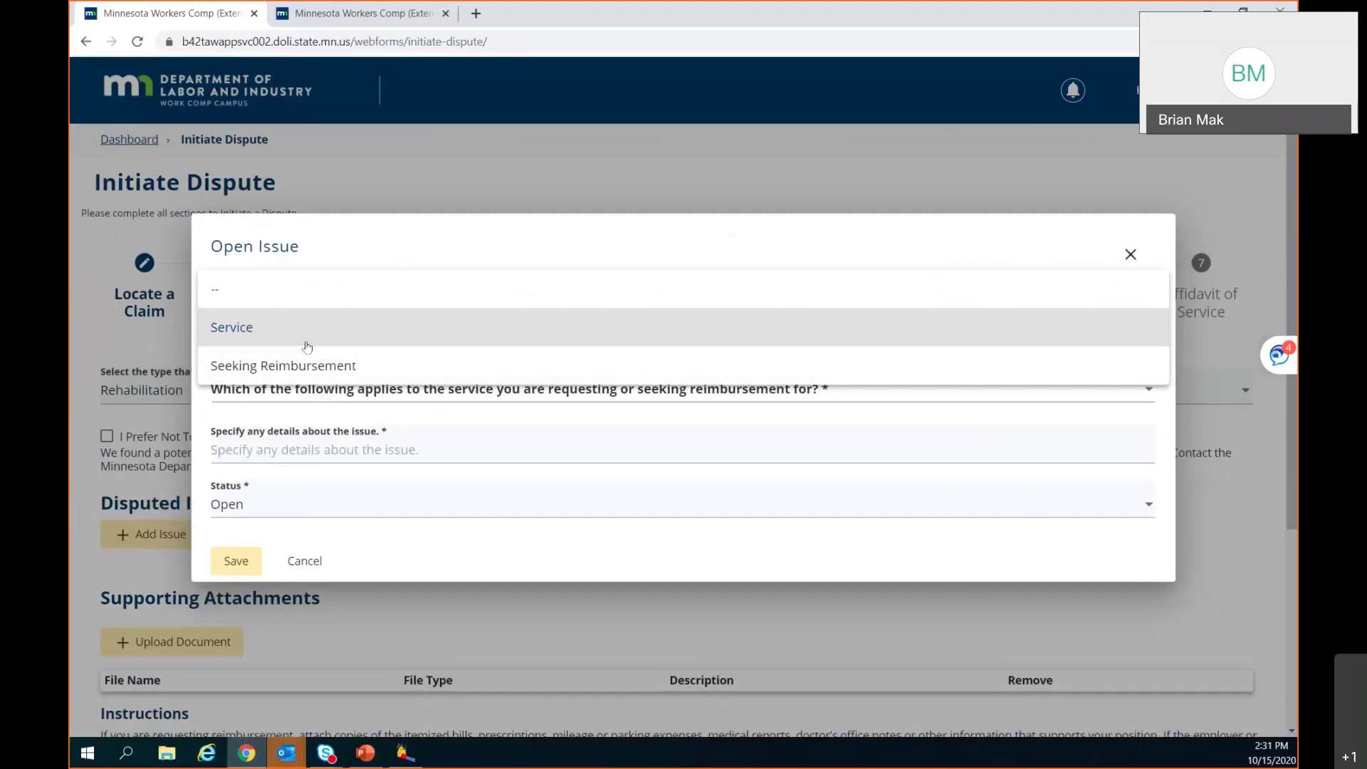
pyautogui.click(253, 334)
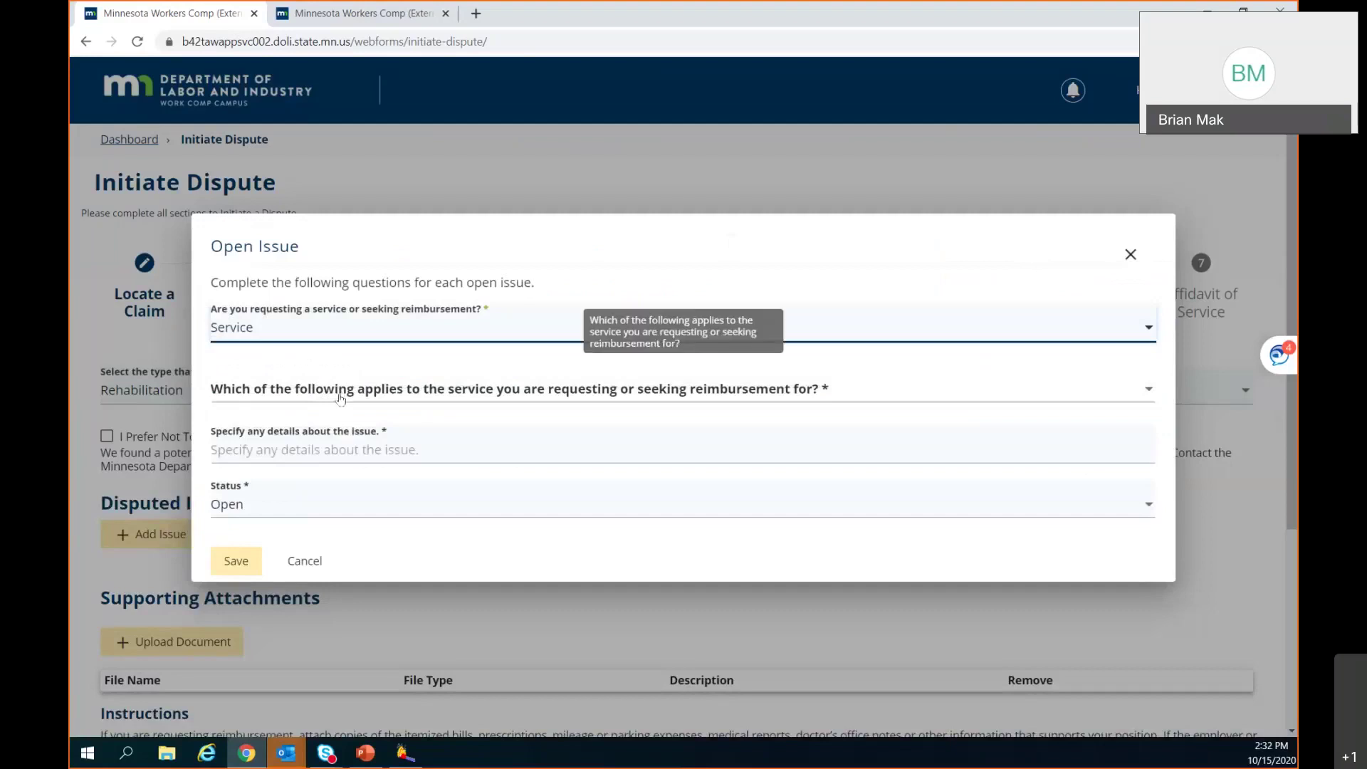
pyautogui.click(340, 398)
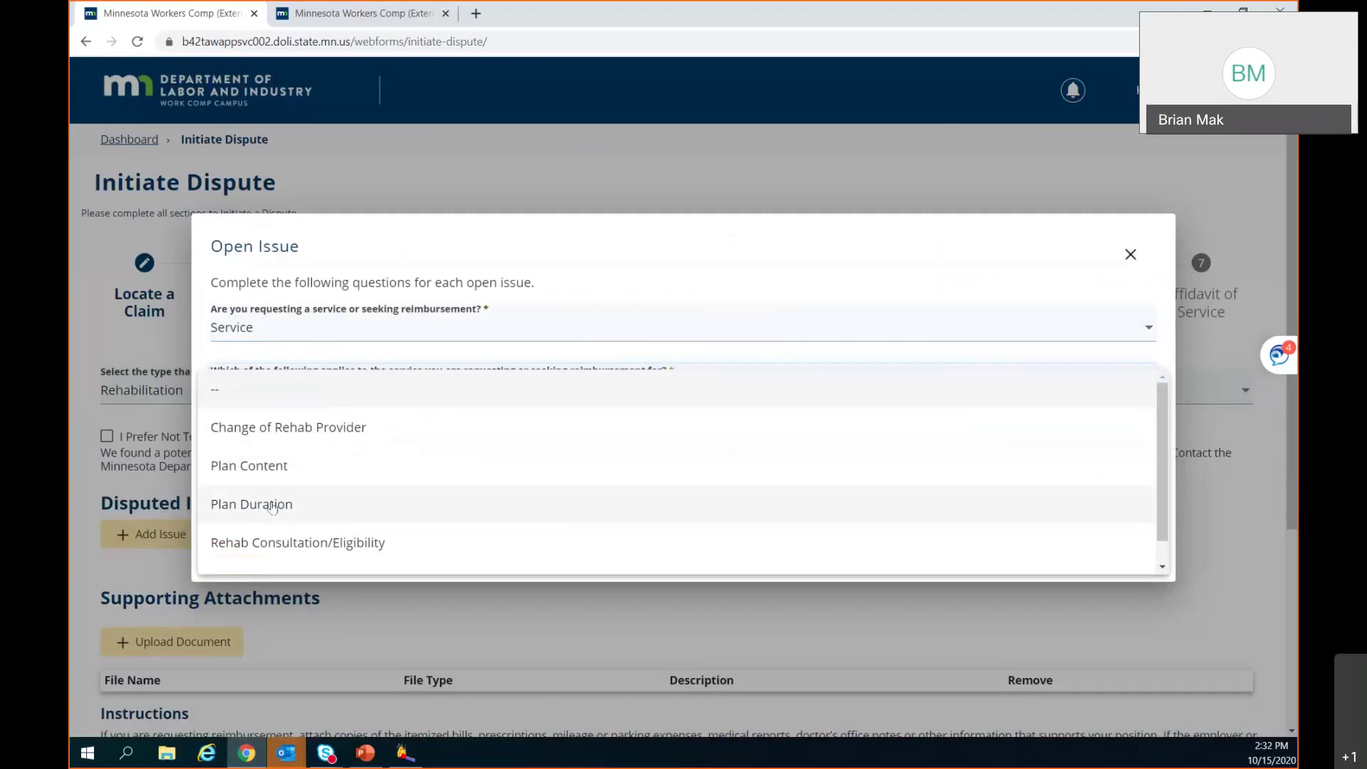
pyautogui.click(271, 507)
pyautogui.click(294, 426)
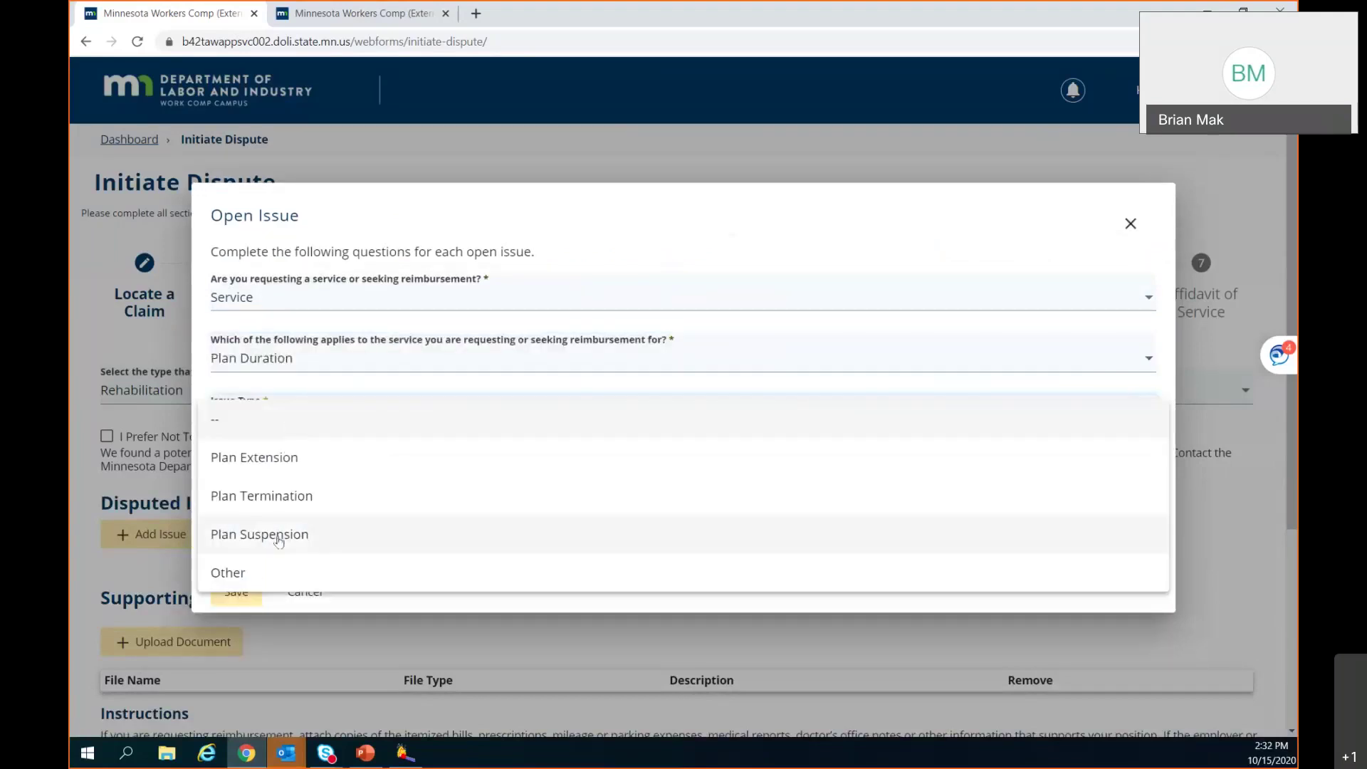
pyautogui.click(282, 497)
# Enter details 'request termination of plan for failure to cooperate with QRC' and save the open issue
pyautogui.click(279, 480)
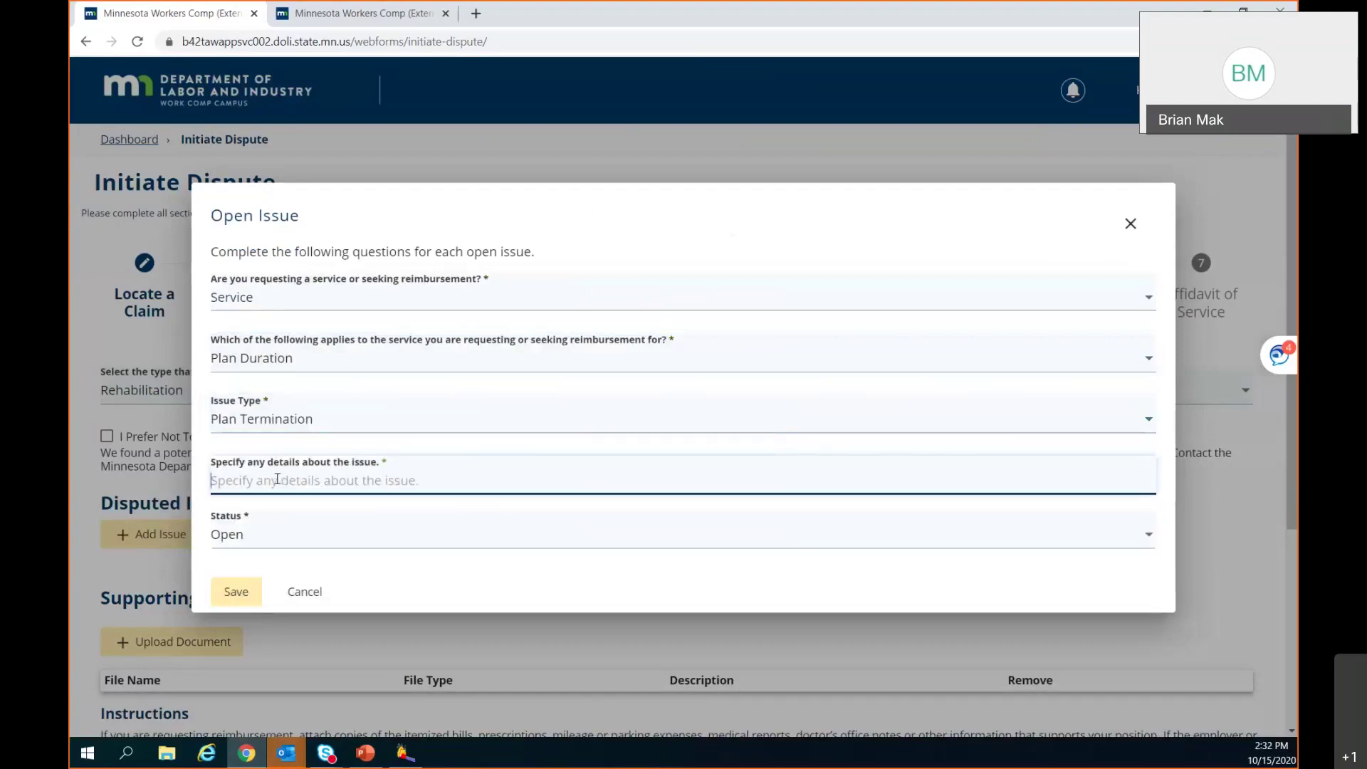
pyautogui.write('request')
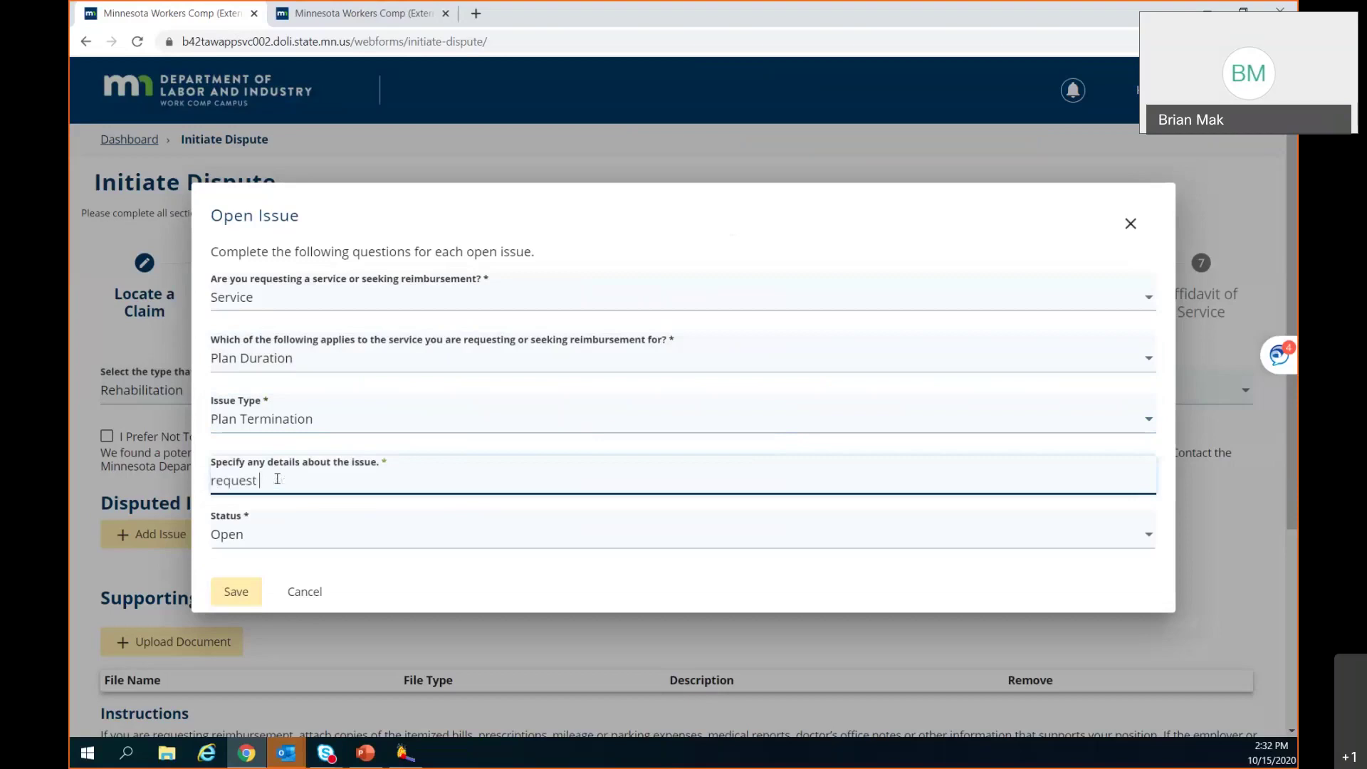
pyautogui.write(' termination of plan for failure to cooperate with QRC')
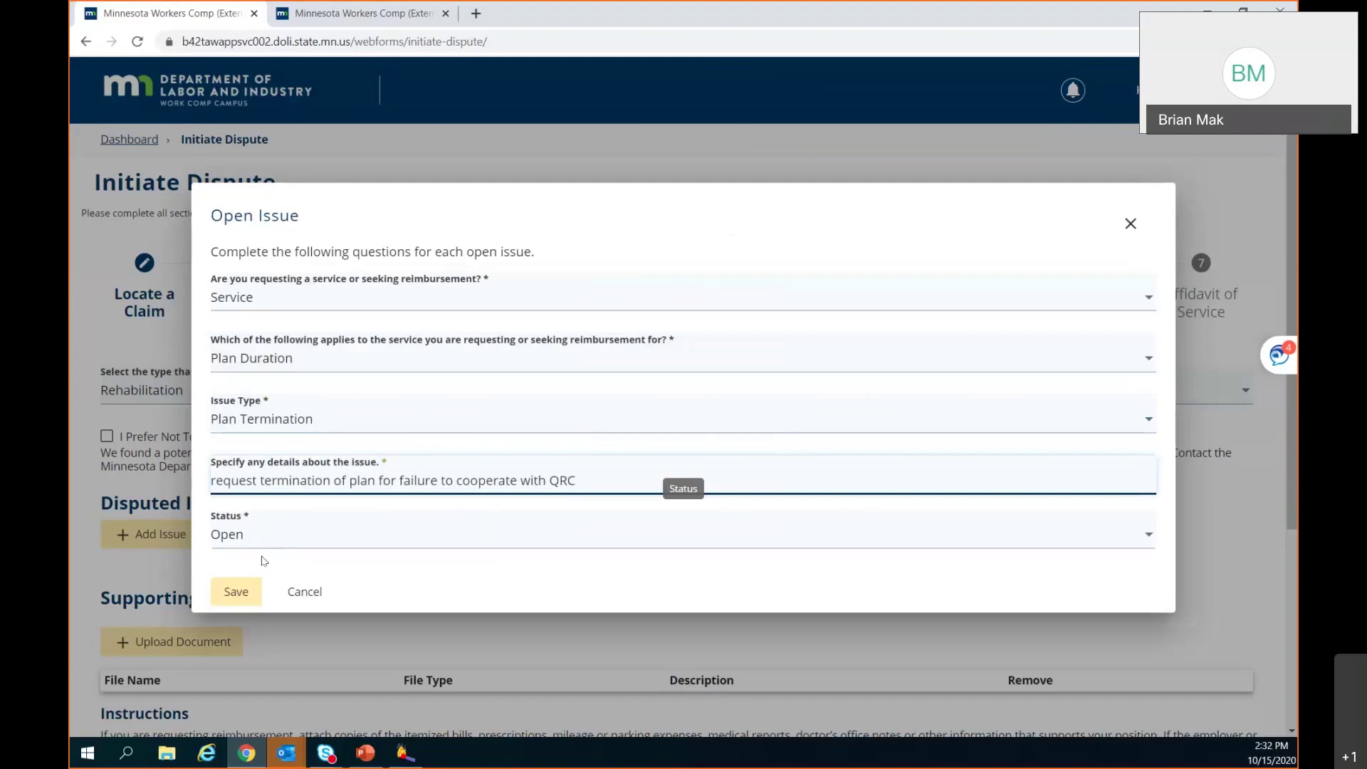
pyautogui.click(236, 602)
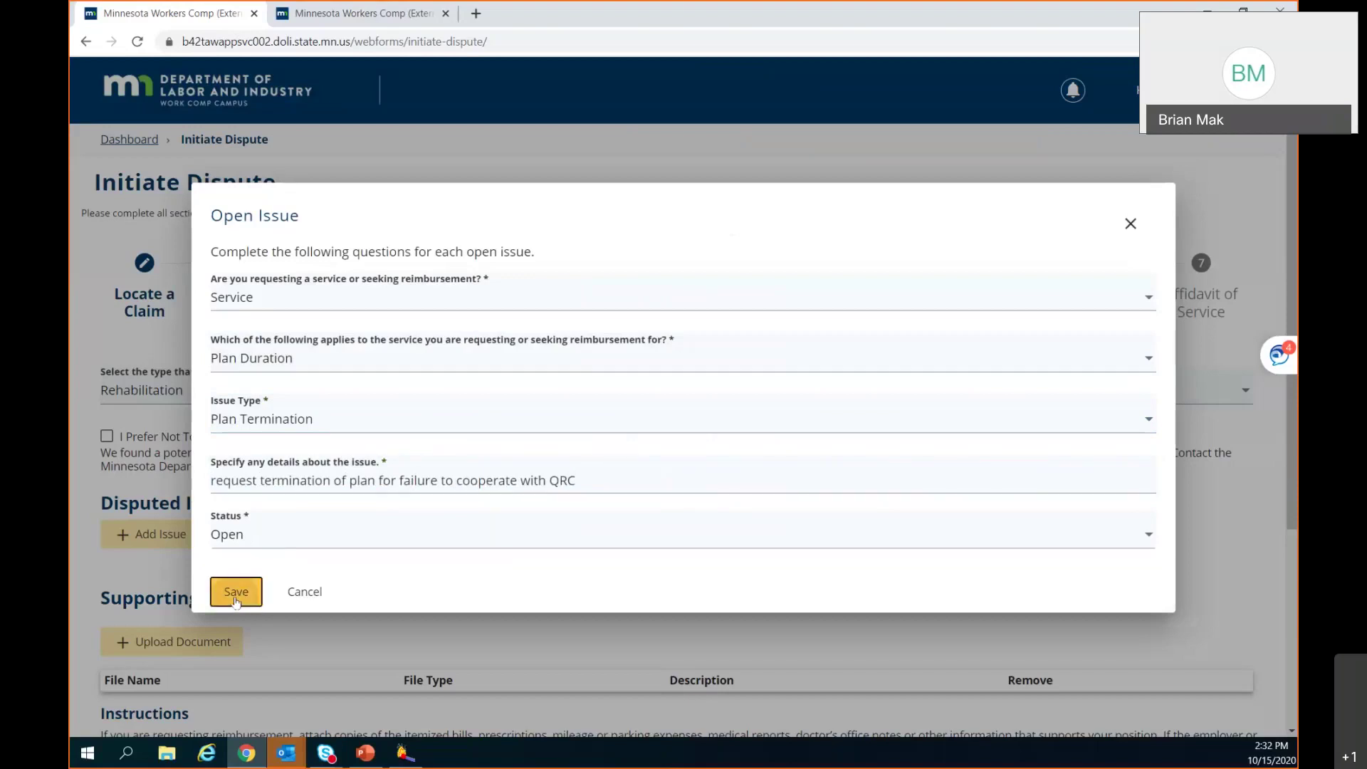
pyautogui.scroll(-2, 249, 598)
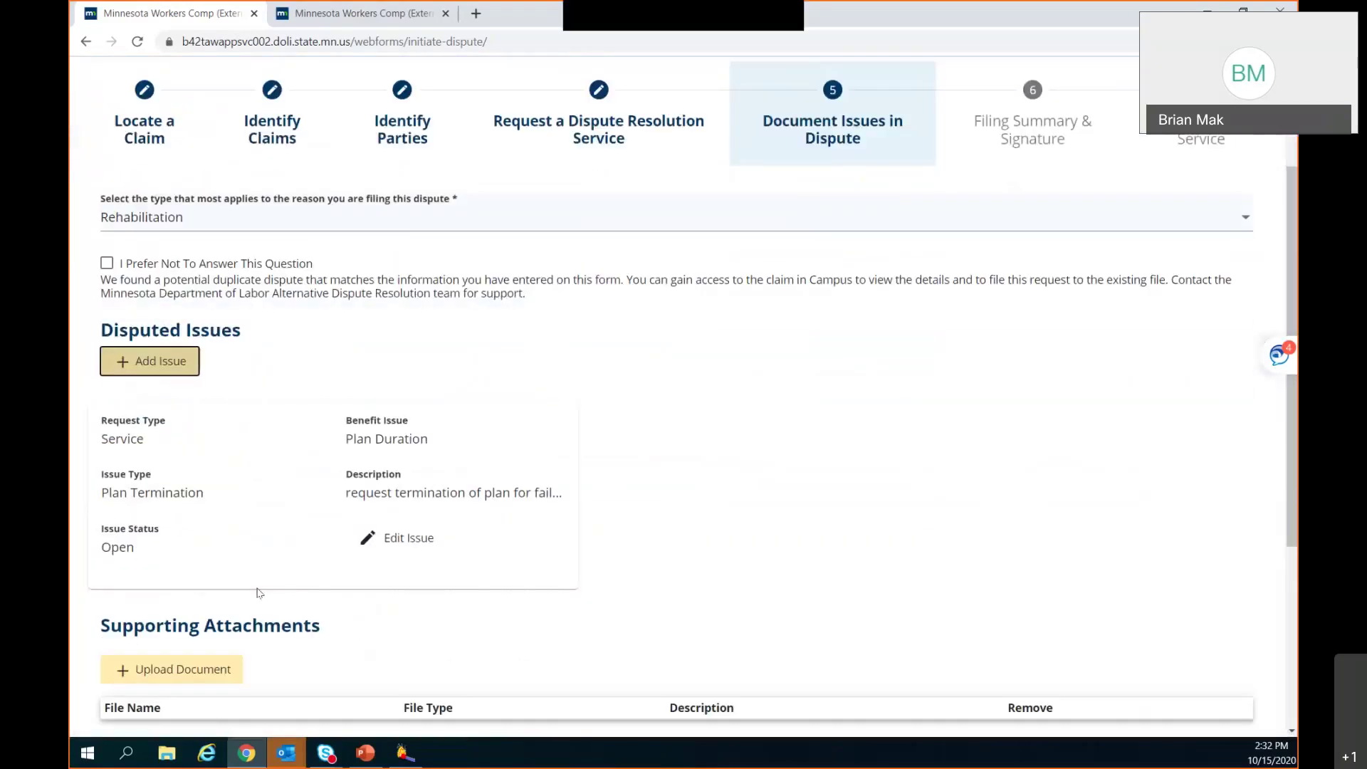
pyautogui.scroll(-1, 257, 593)
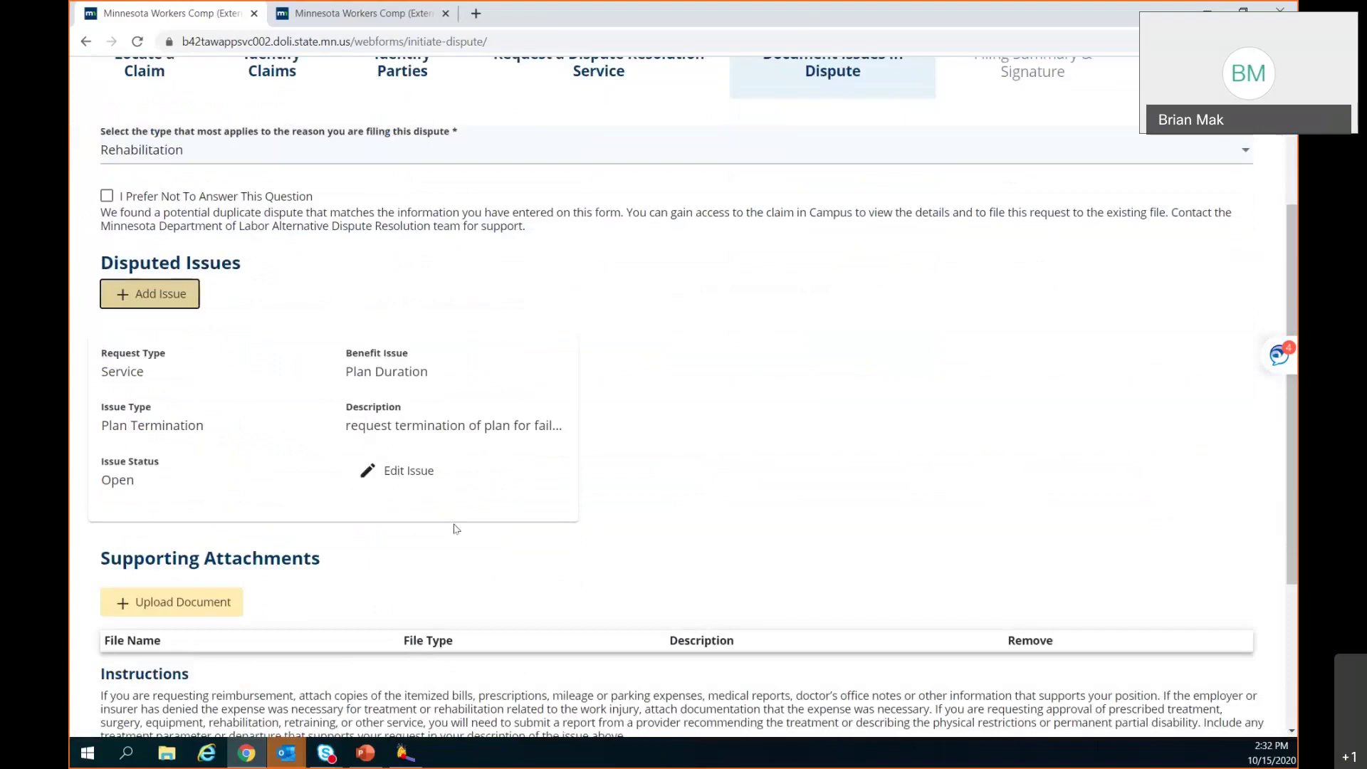
pyautogui.scroll(-3, 456, 528)
pyautogui.scroll(-1, 454, 528)
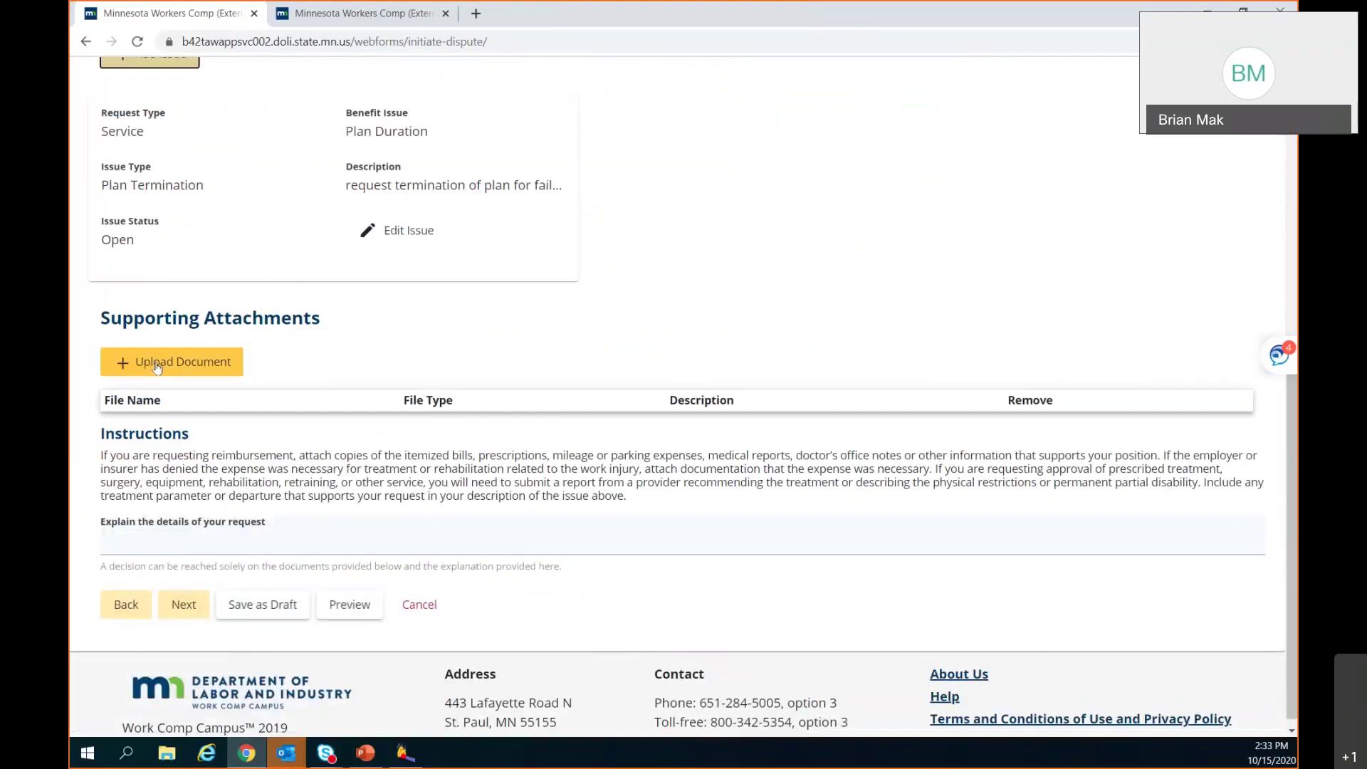
pyautogui.click(157, 365)
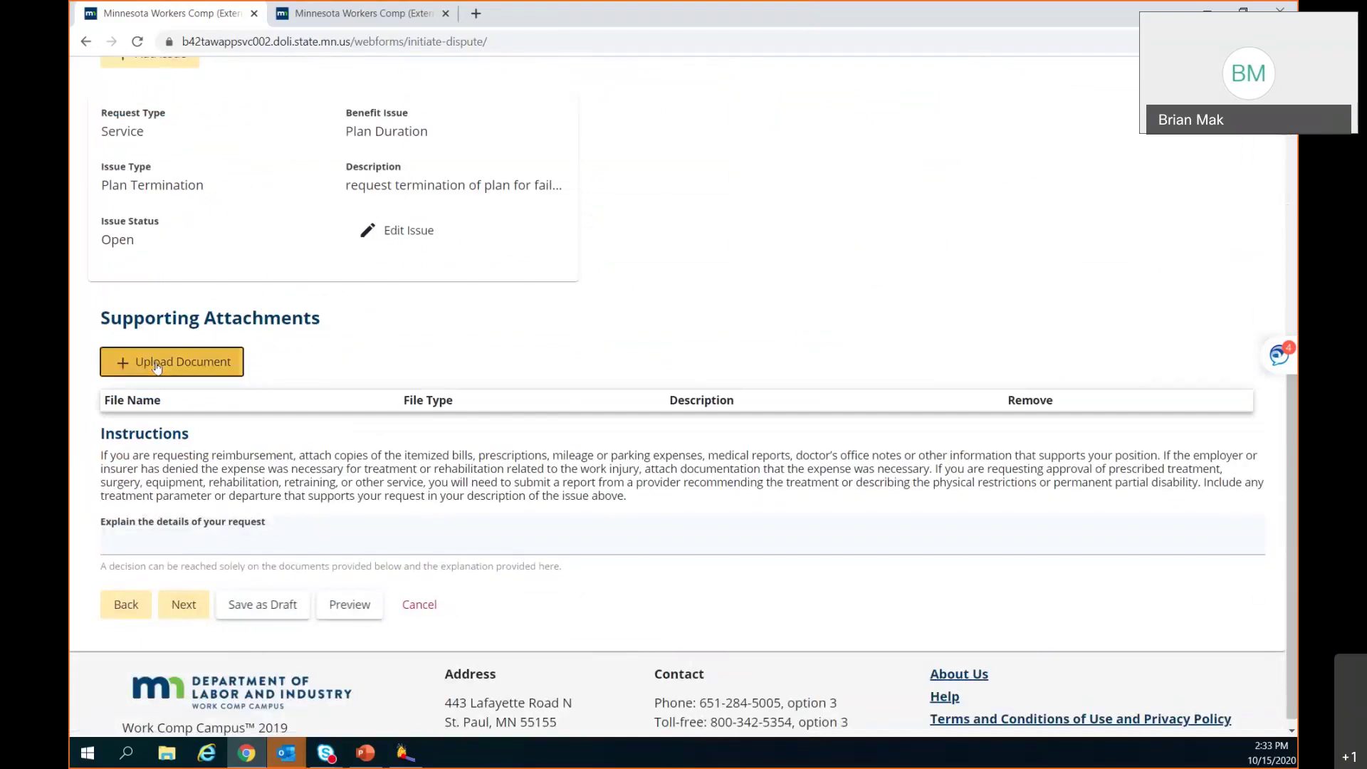
pyautogui.click(157, 365)
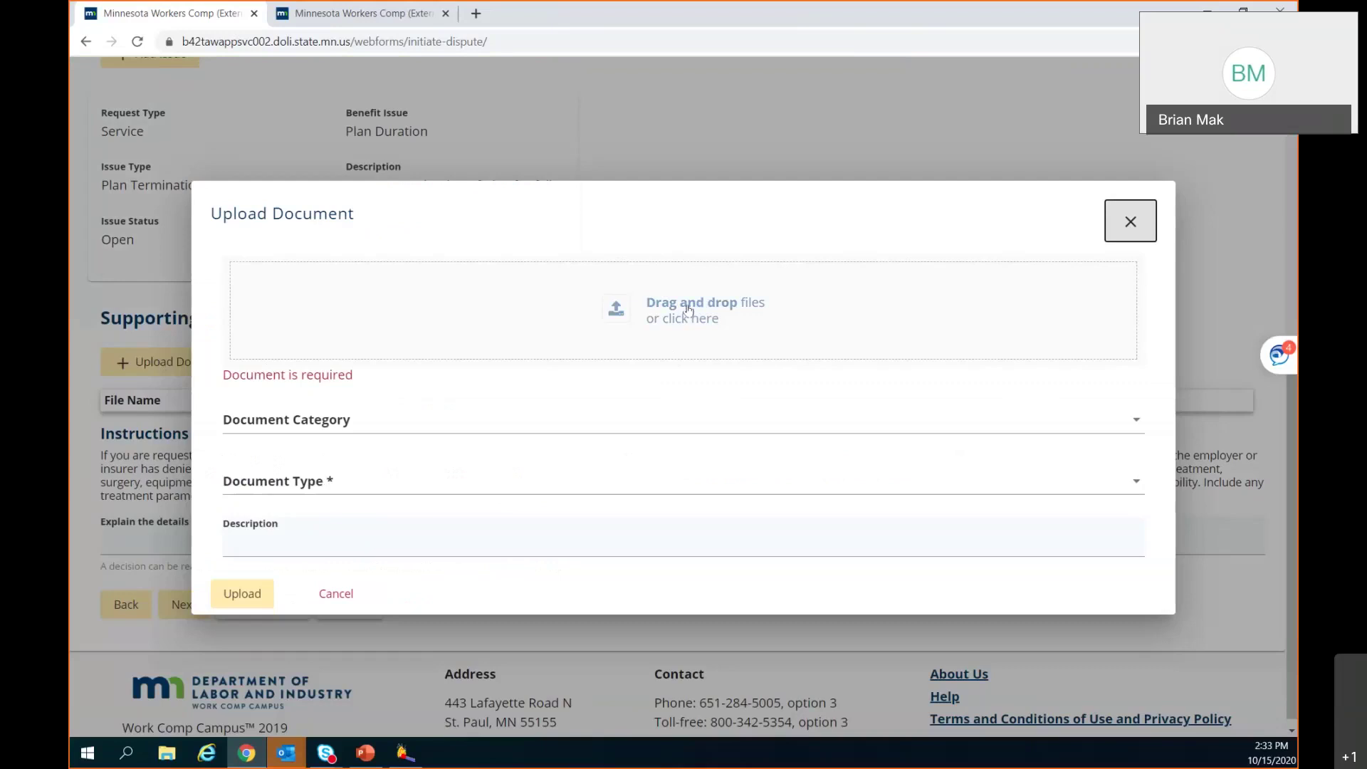
pyautogui.moveTo(688, 309); pyautogui.dragTo(691, 306)
pyautogui.click(682, 308)
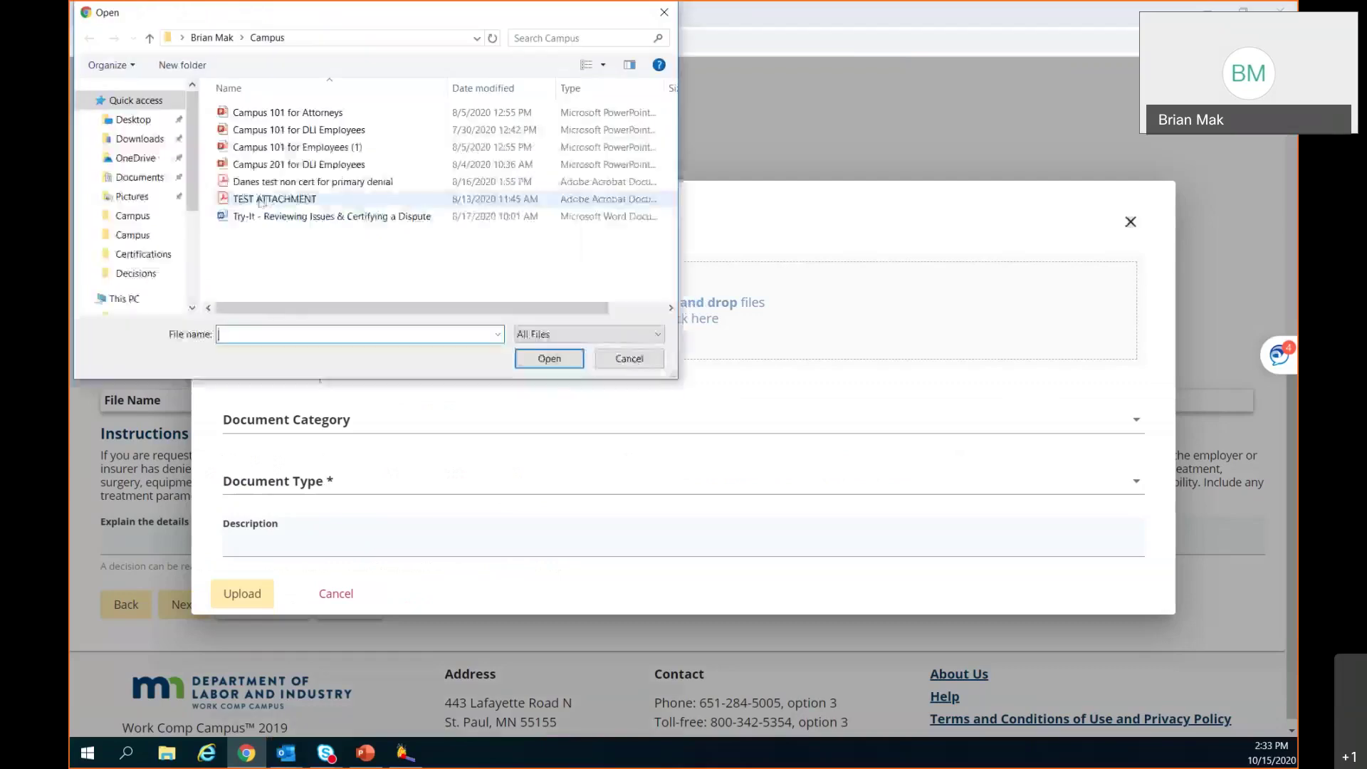
pyautogui.doubleClick(303, 202)
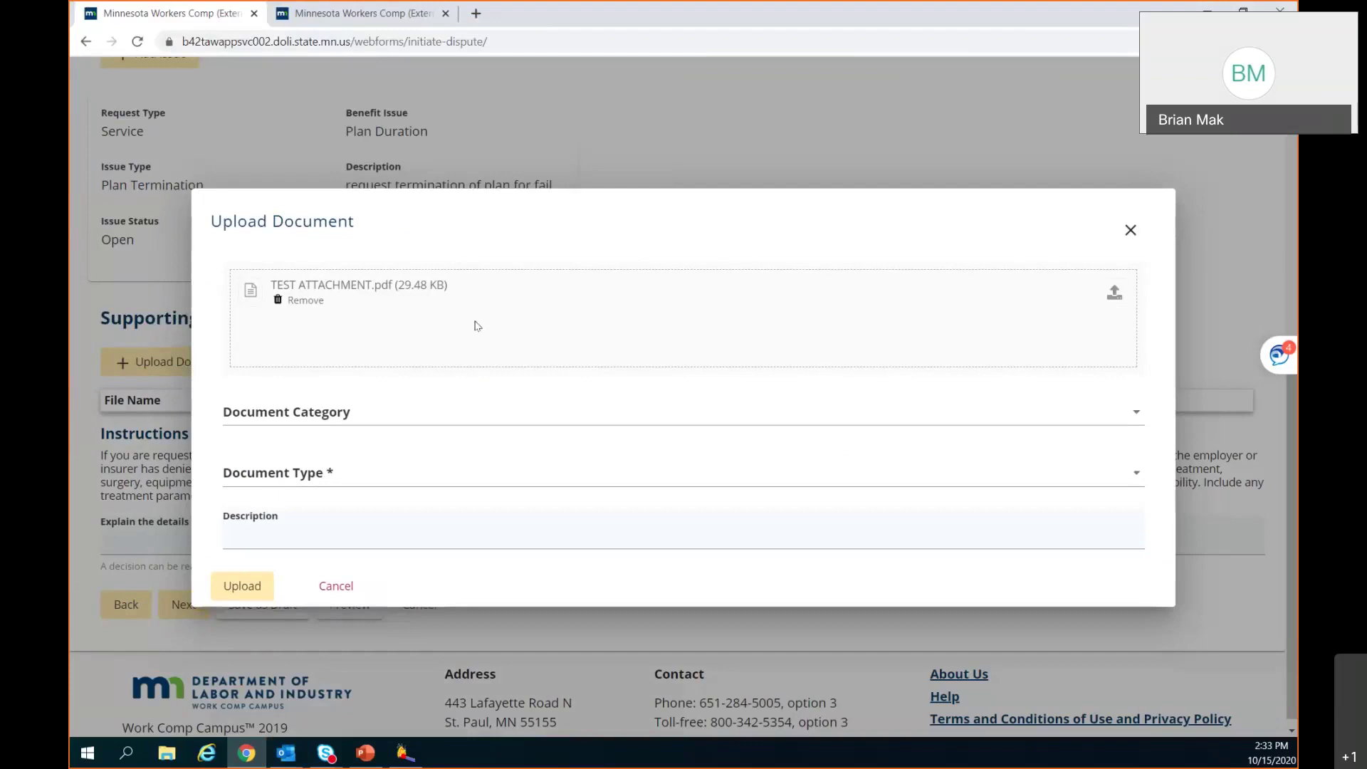
pyautogui.click(319, 419)
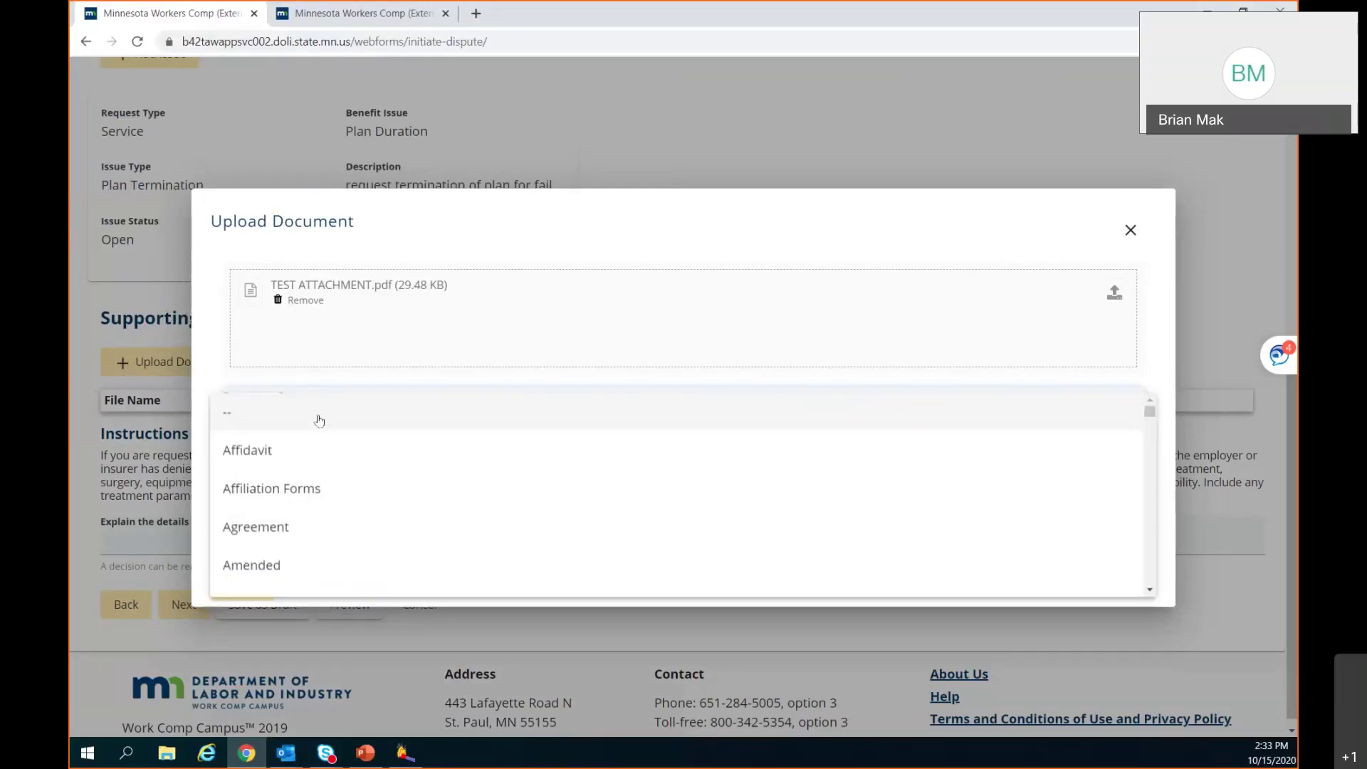
pyautogui.scroll(-2, 267, 523)
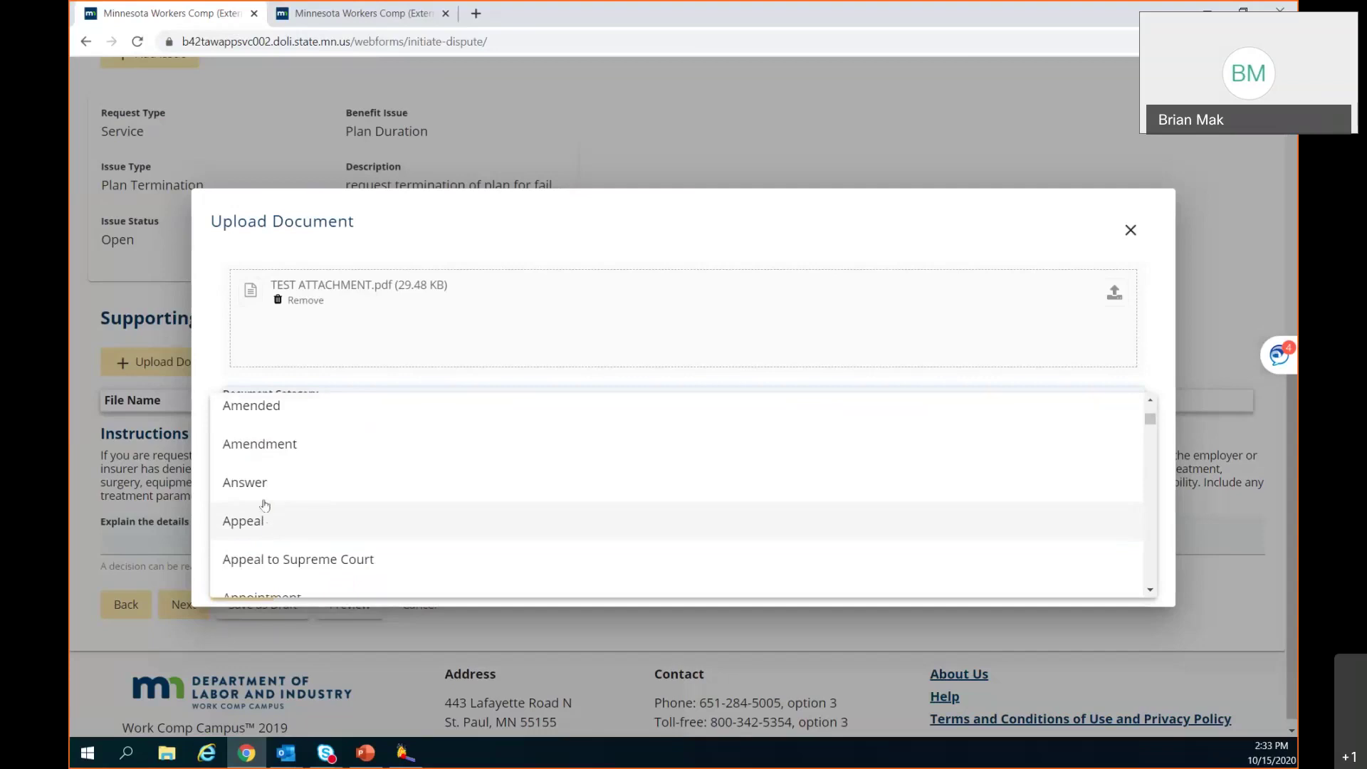
pyautogui.scroll(-1, 262, 499)
pyautogui.scroll(-5, 262, 496)
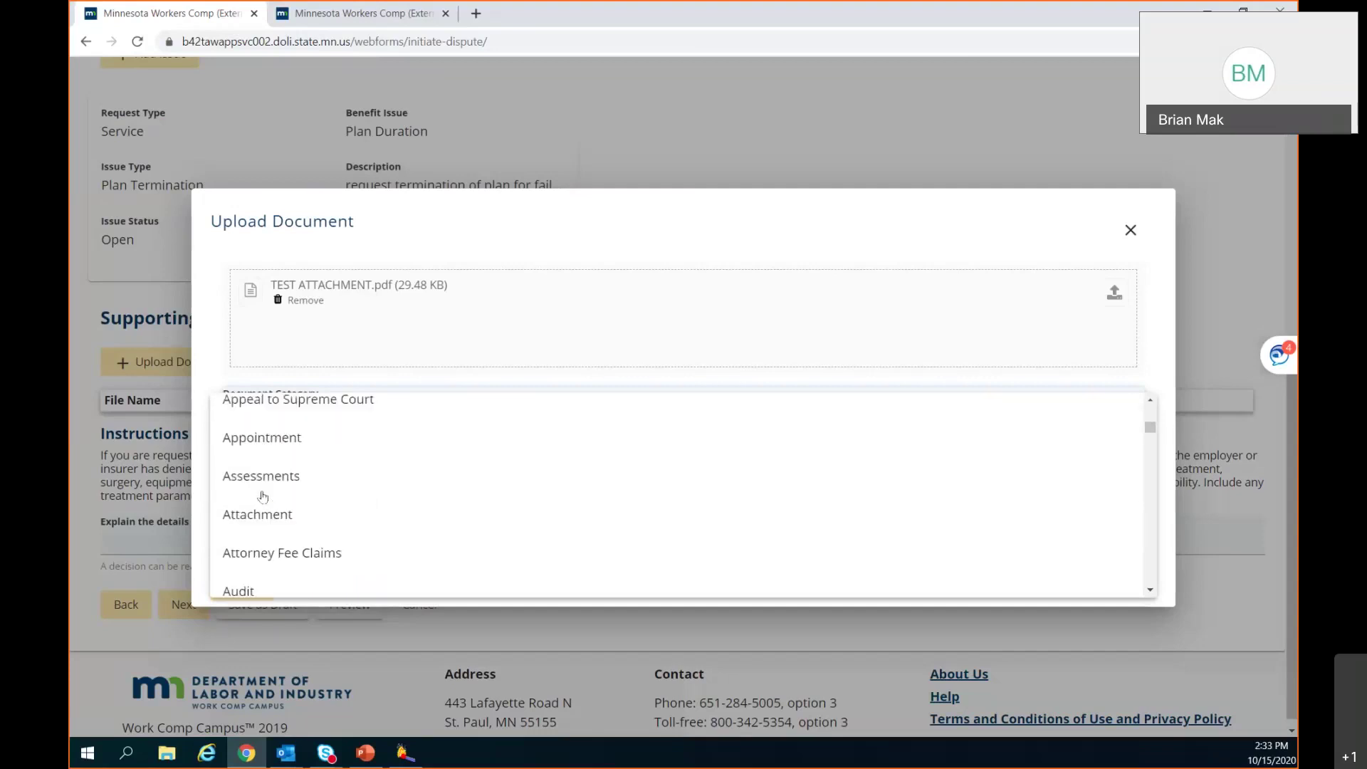
pyautogui.scroll(3, 266, 500)
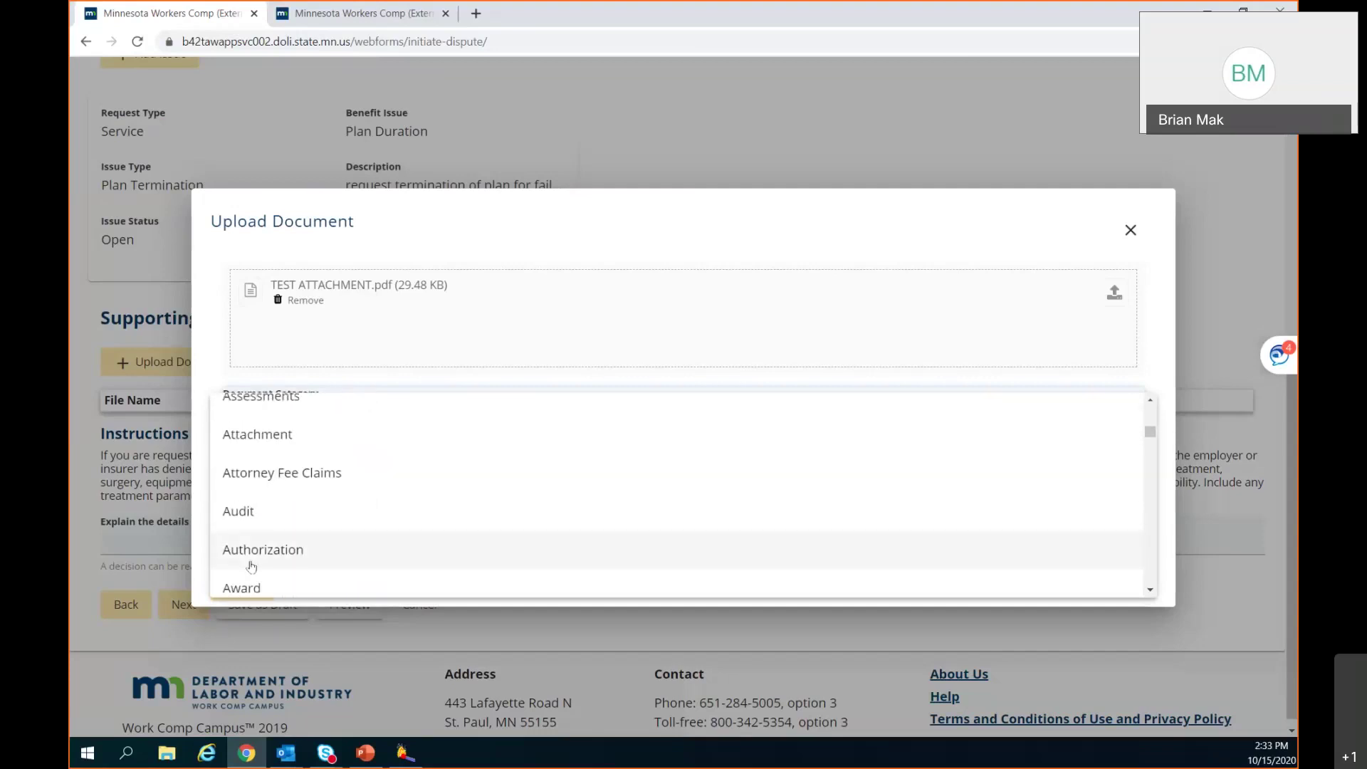
pyautogui.click(271, 442)
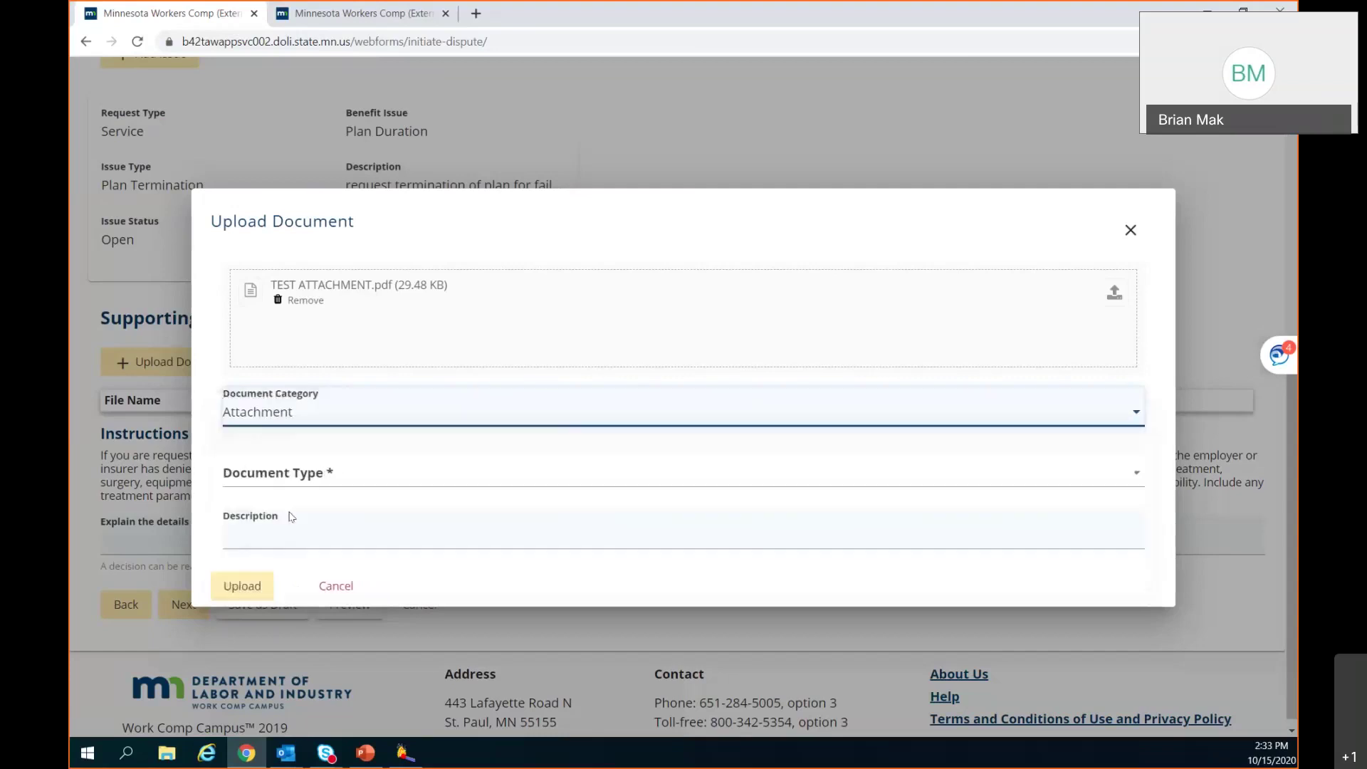
pyautogui.click(330, 483)
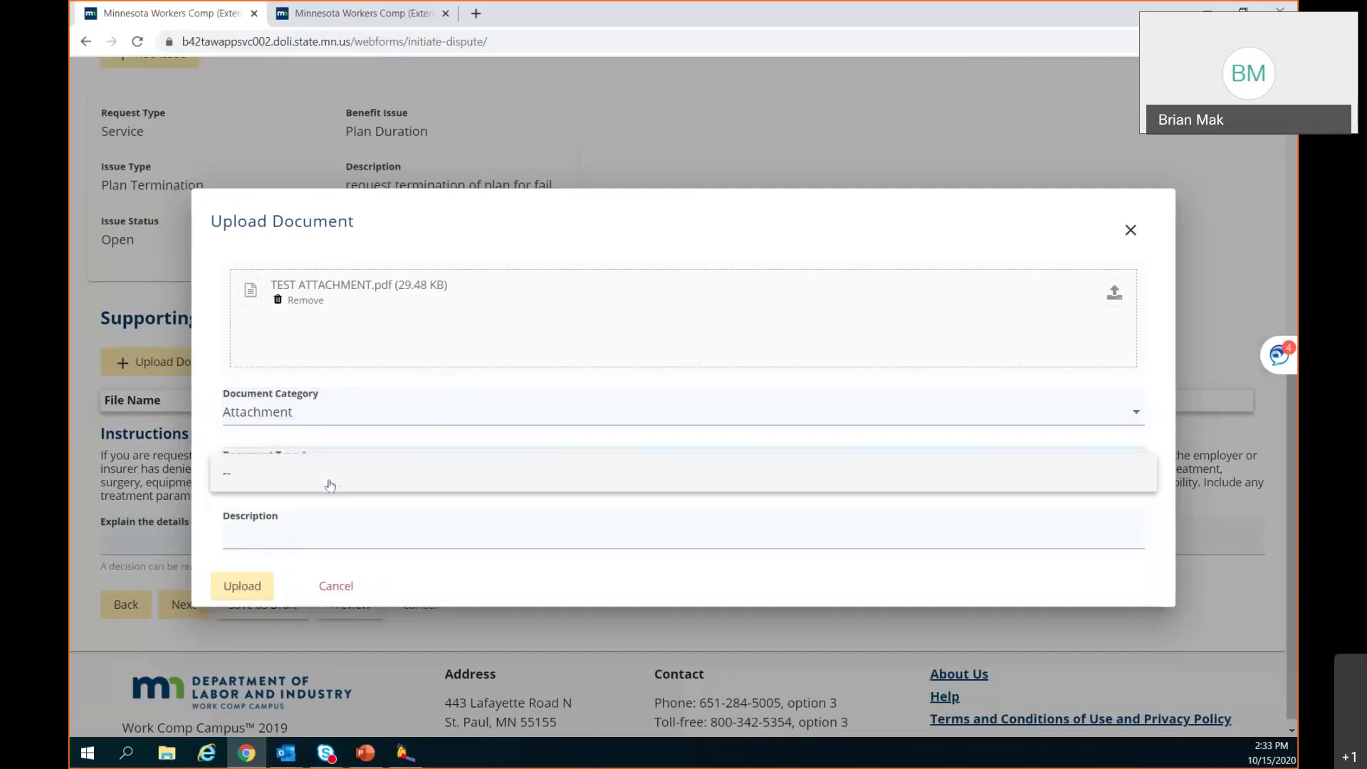
pyautogui.click(329, 477)
pyautogui.click(279, 534)
pyautogui.click(347, 473)
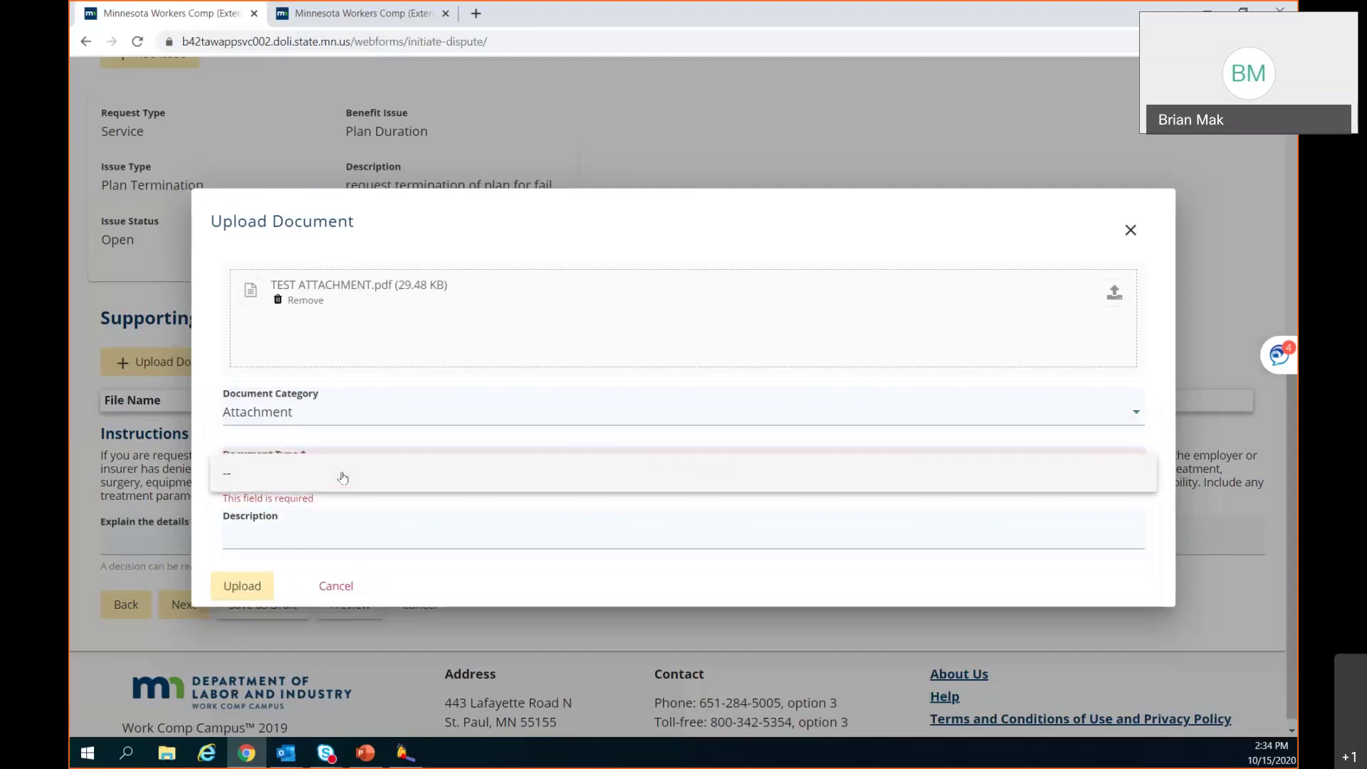
pyautogui.click(260, 479)
pyautogui.click(318, 526)
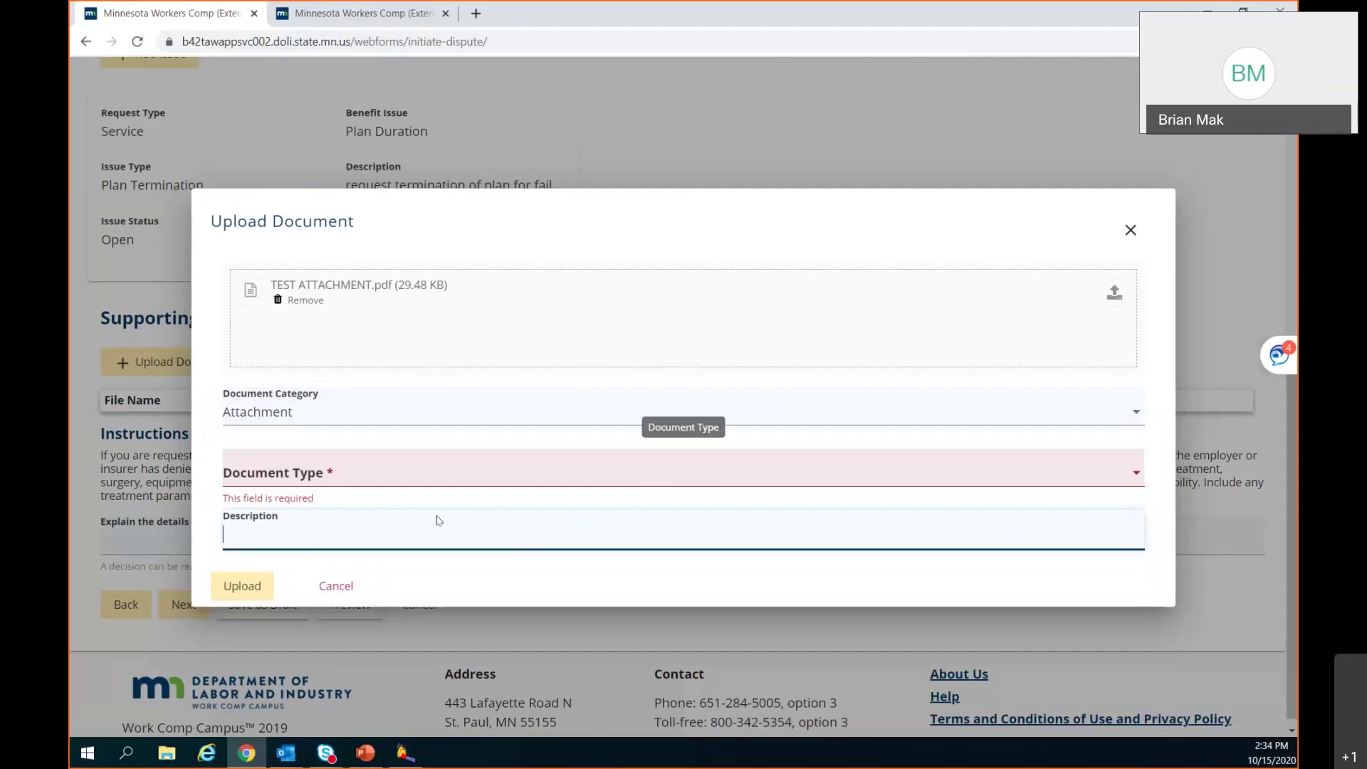
pyautogui.click(331, 587)
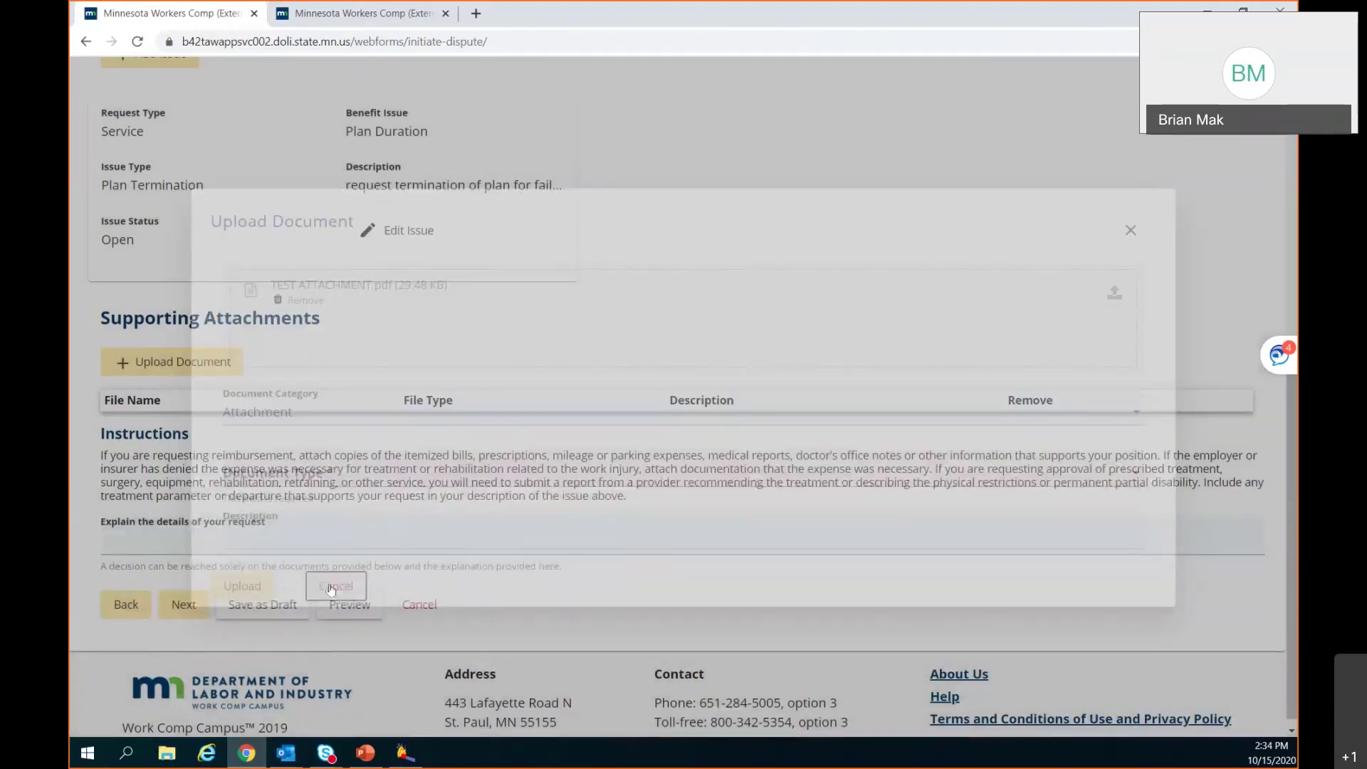
pyautogui.click(172, 362)
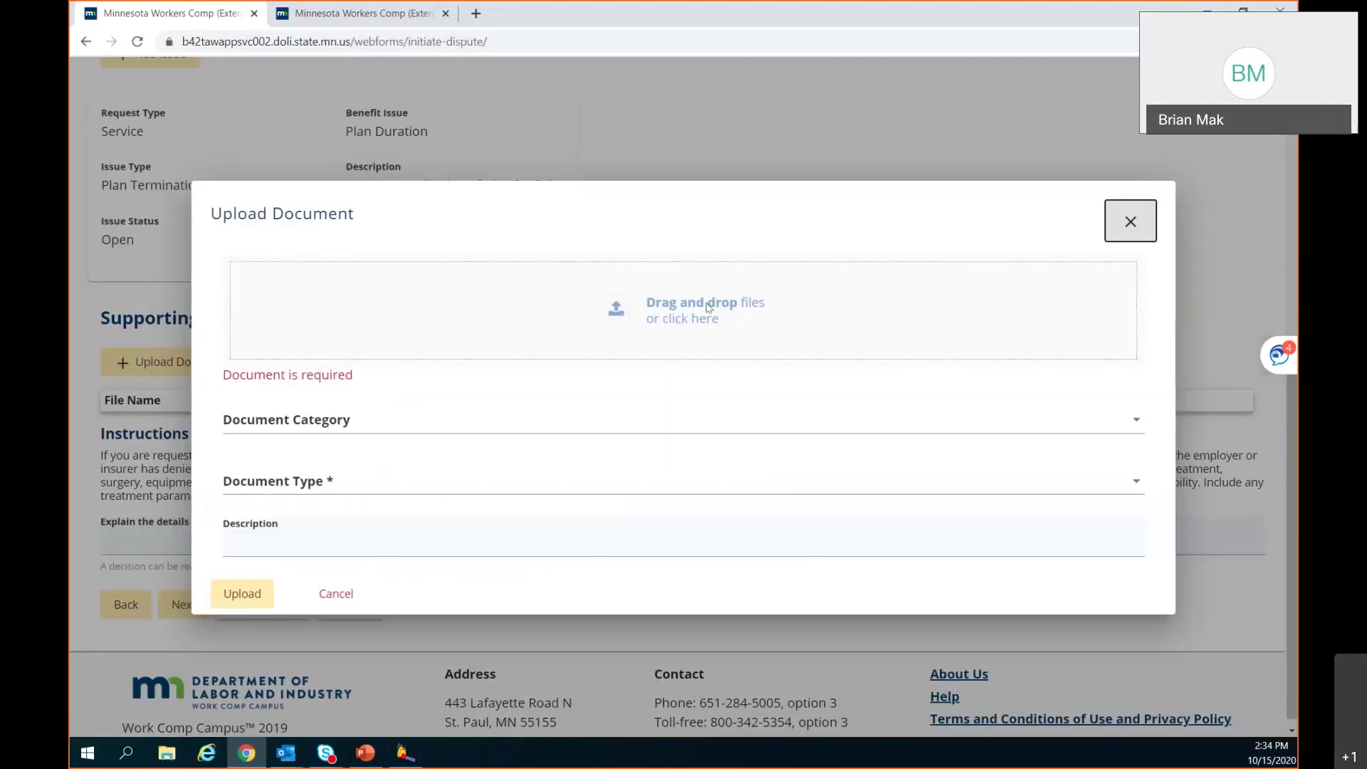
# Select TEST ATTACHMENT.pdf and set its document type to 106 Conference
pyautogui.click(708, 307)
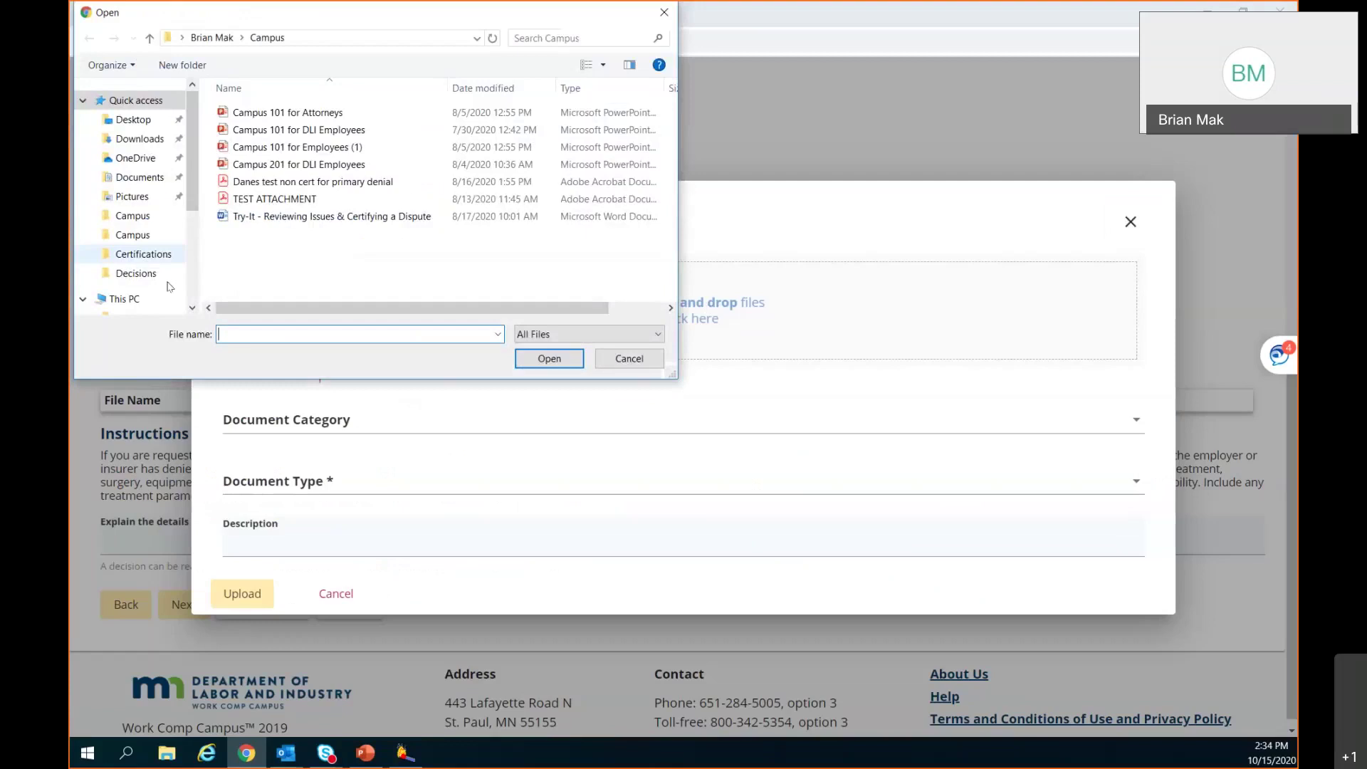
pyautogui.doubleClick(279, 200)
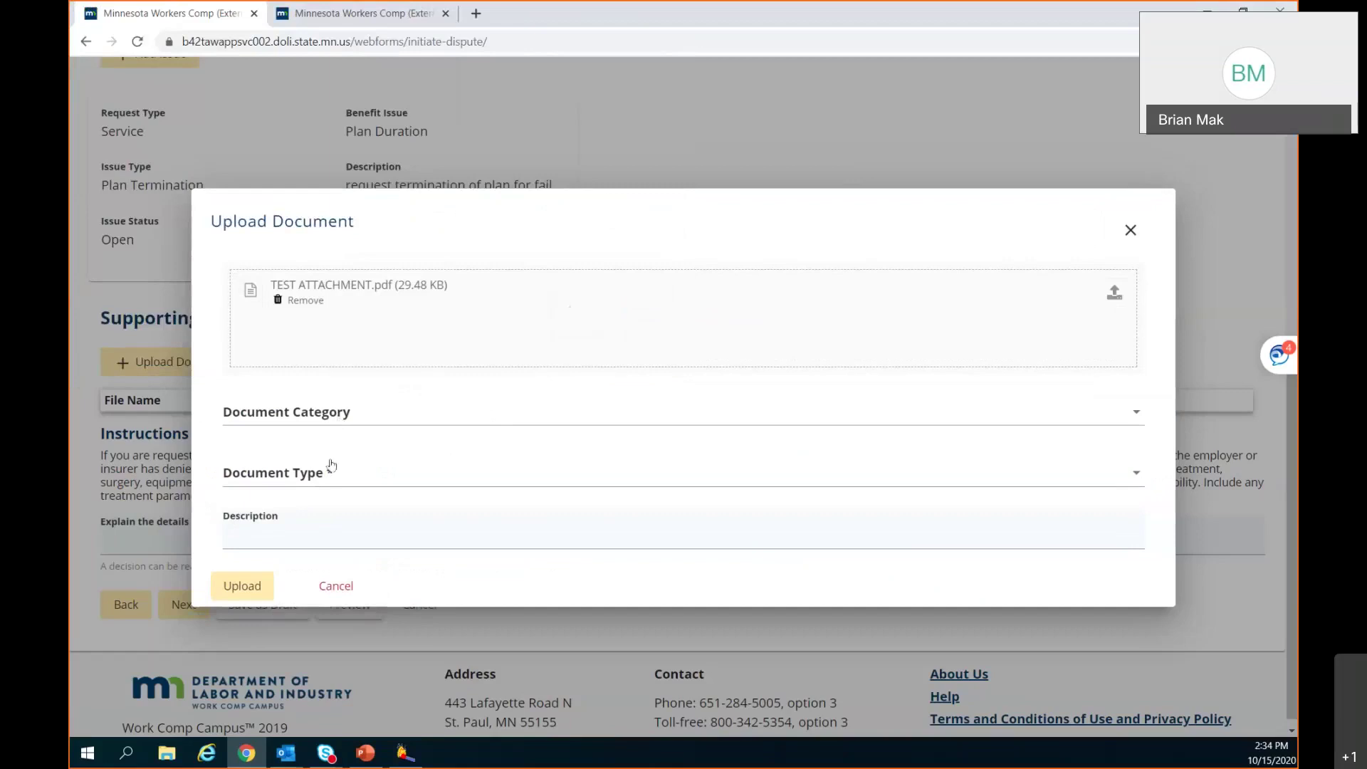
pyautogui.click(327, 482)
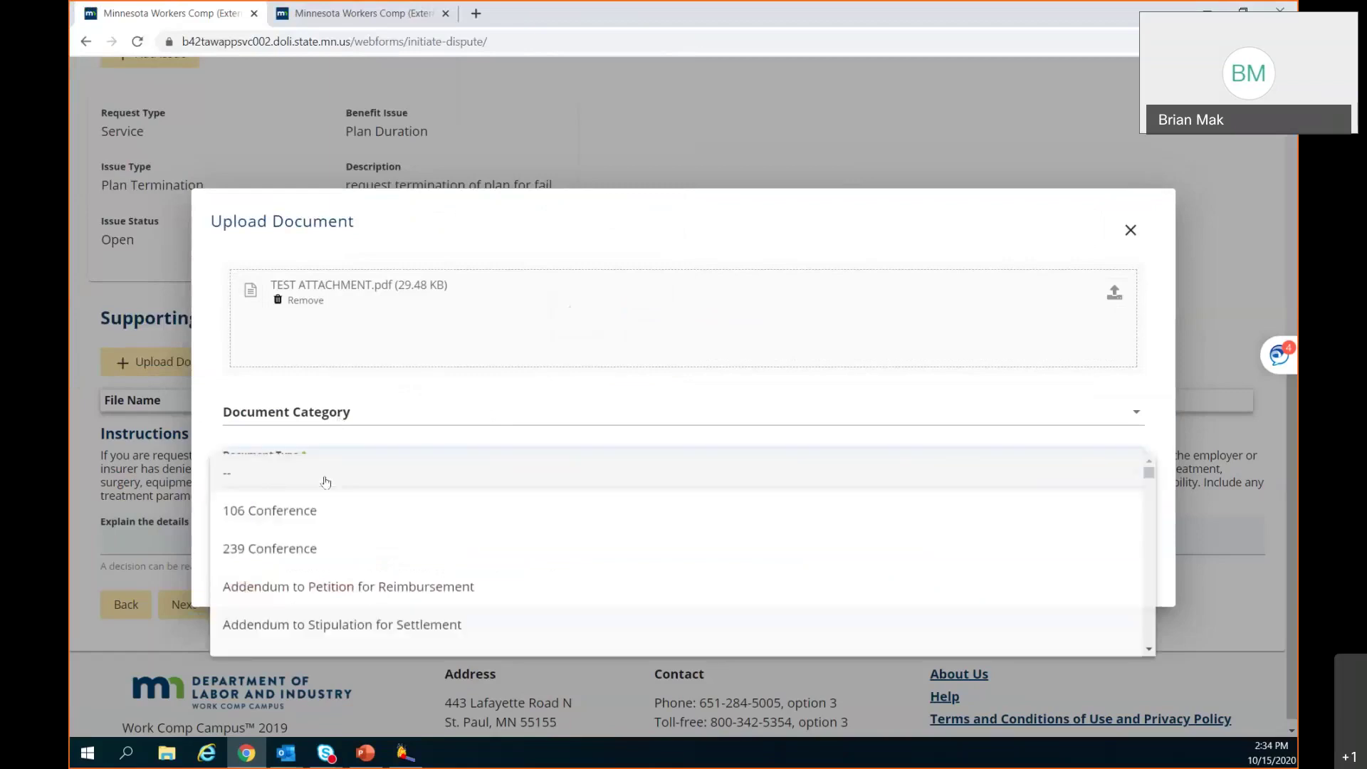
pyautogui.click(293, 513)
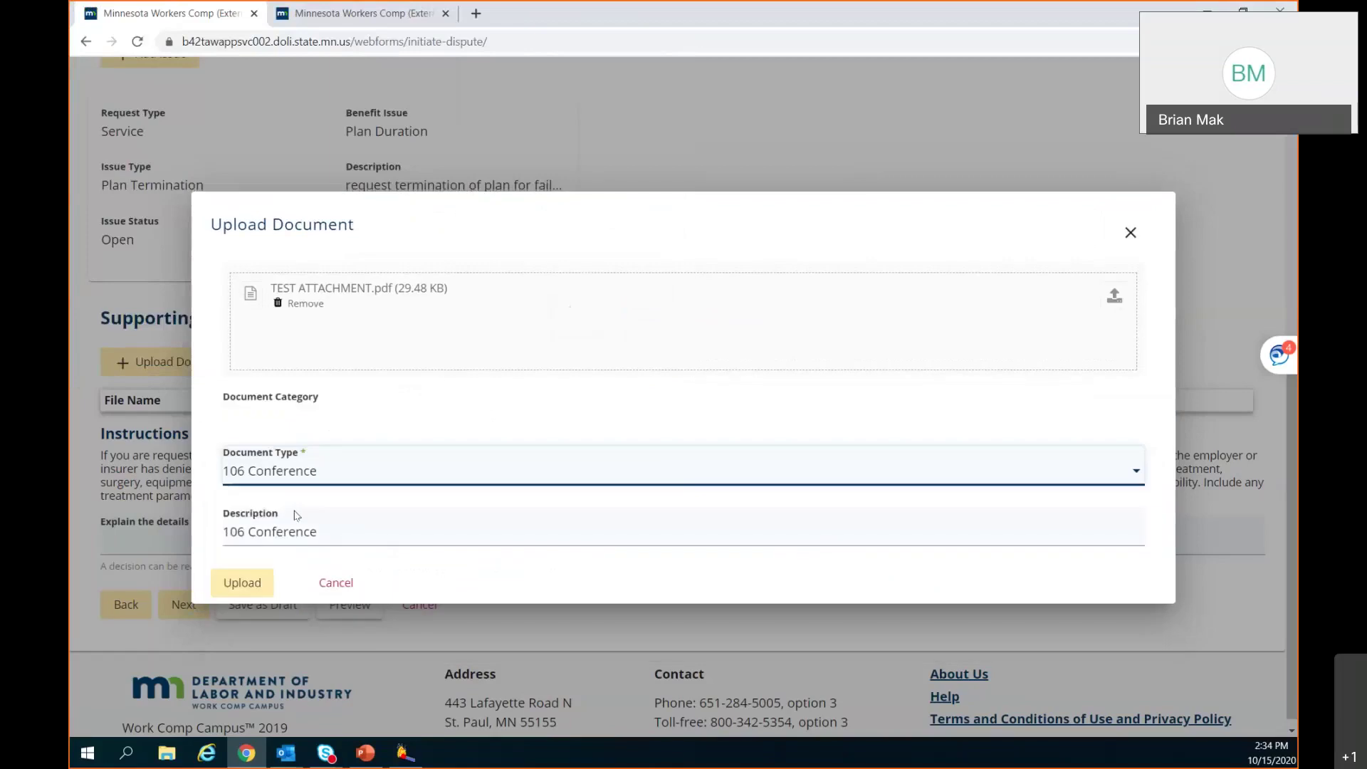
# Clear the description, upload the attachment, and continue to Filing Summary & Signature
pyautogui.click(351, 524)
pyautogui.press('BackSpace')
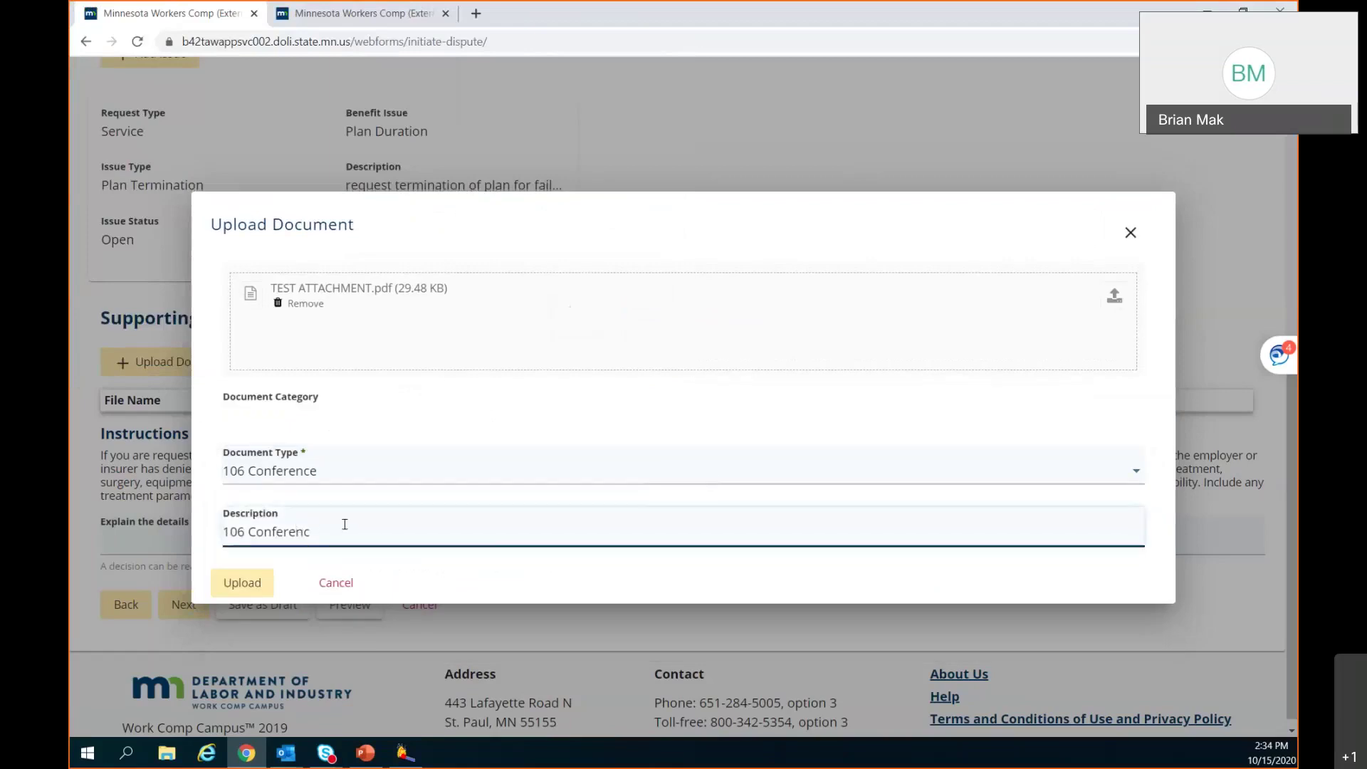
pyautogui.hotkey('ctrl', 'a')
pyautogui.press('BackSpace')
pyautogui.click(241, 583)
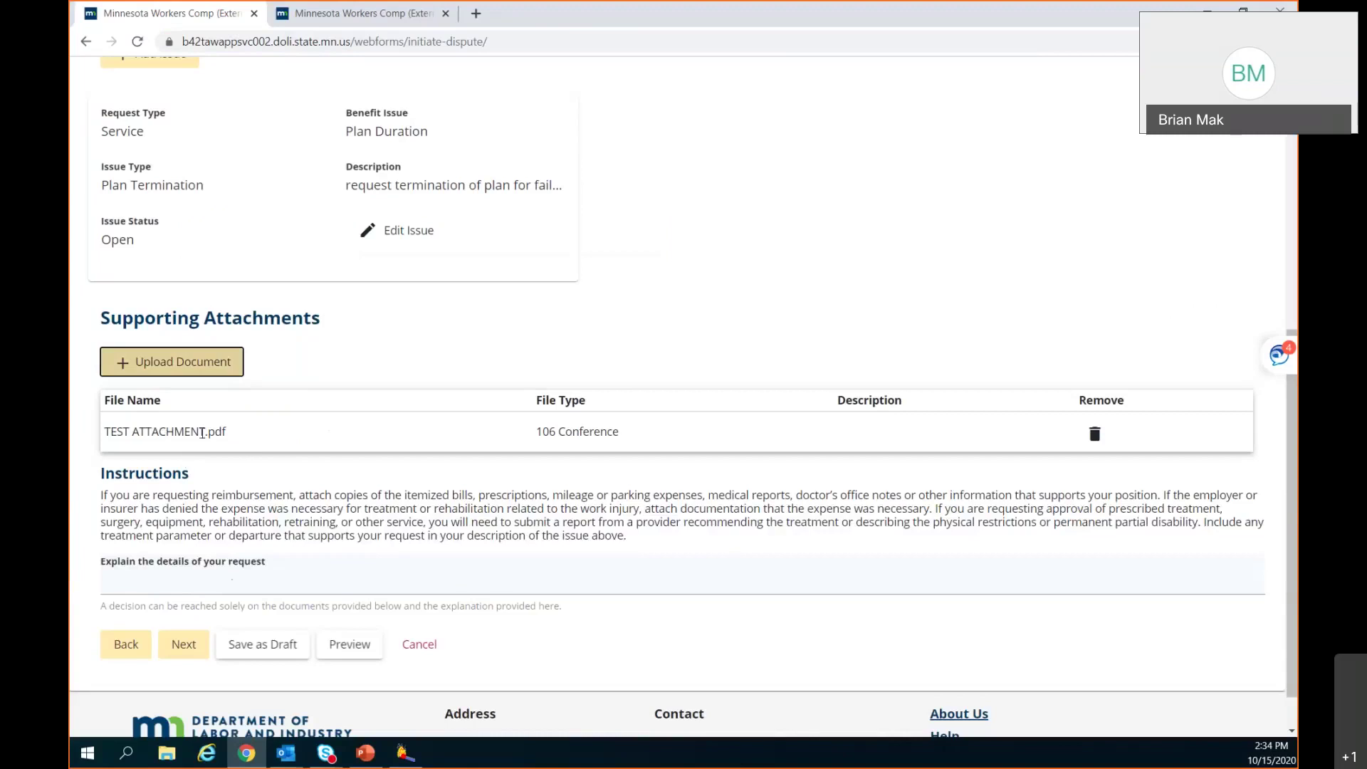
pyautogui.scroll(-1, 238, 537)
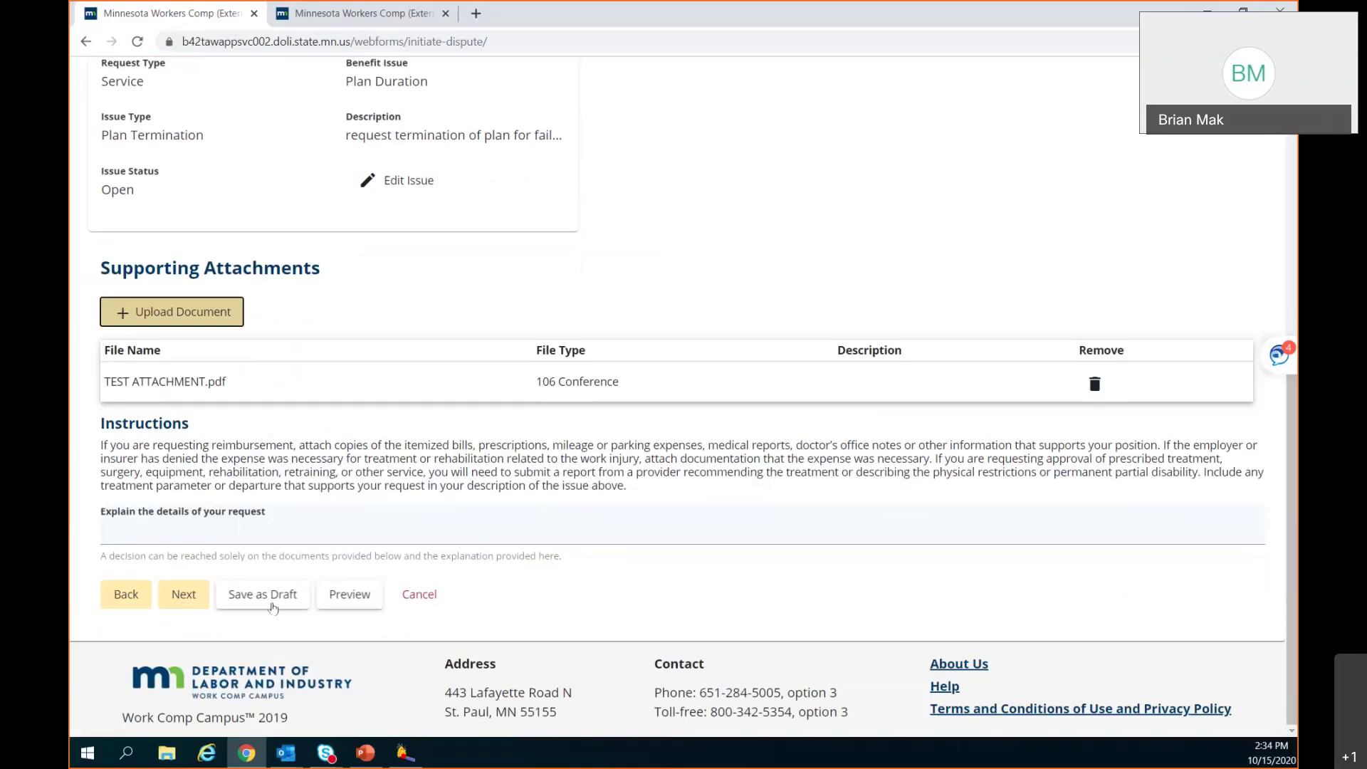
pyautogui.click(180, 600)
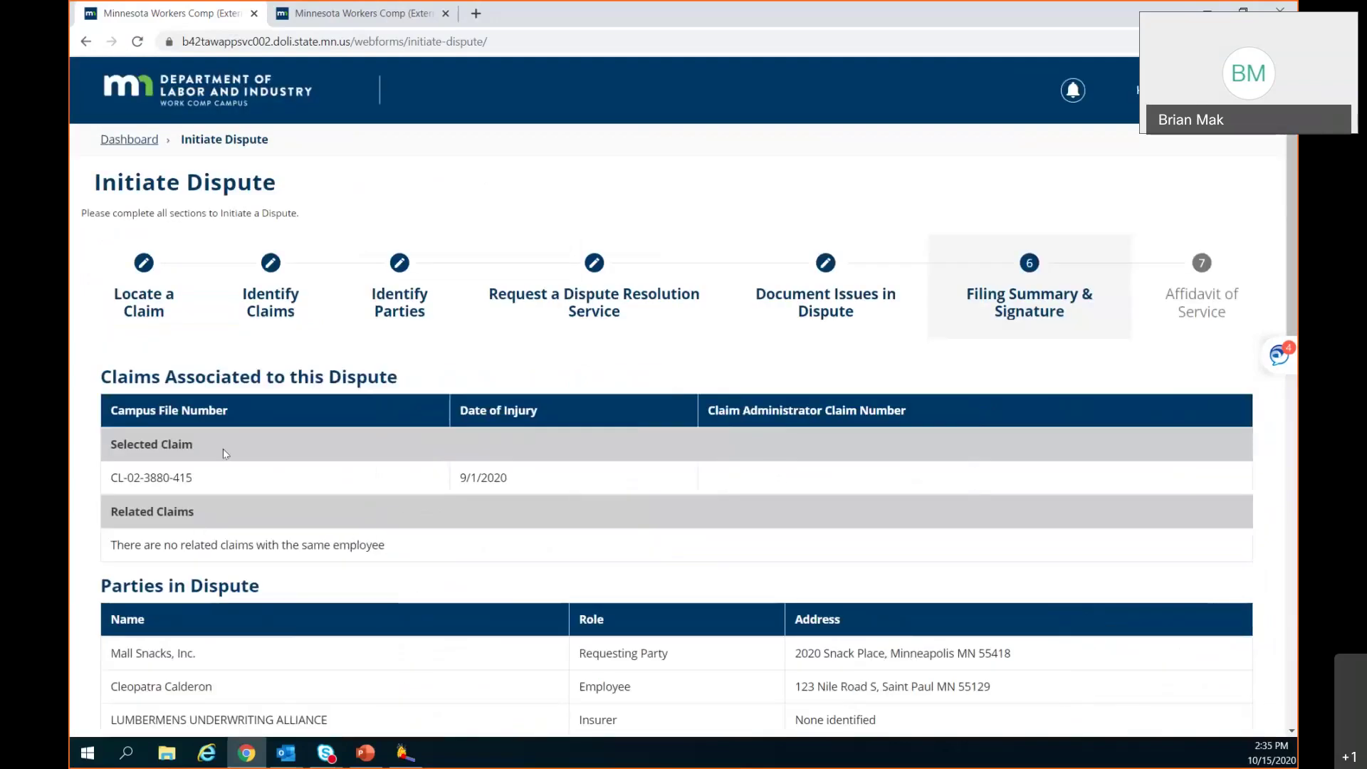
# Scroll the Filing Summary down to the Notice of Appearance section and focus the Attorney ID field
pyautogui.scroll(-3, 357, 497)
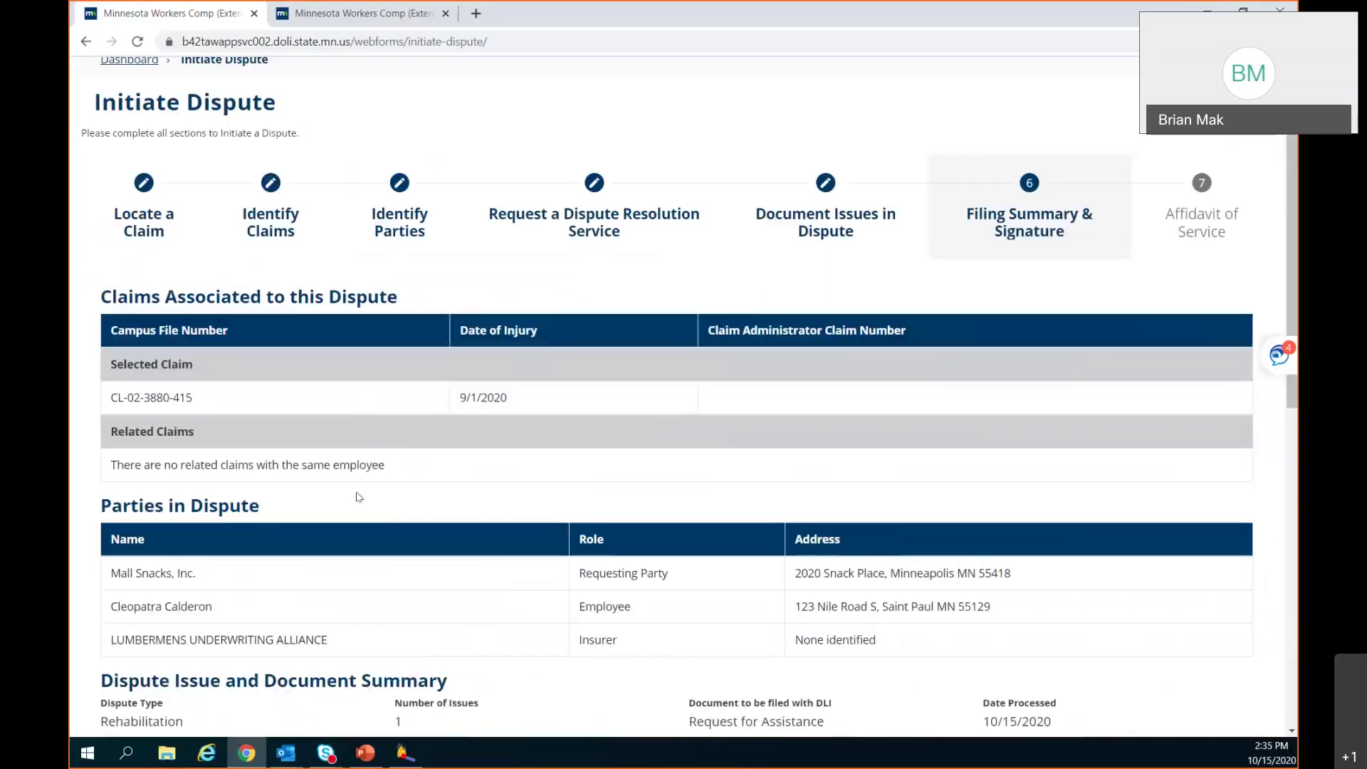
pyautogui.scroll(-1, 342, 462)
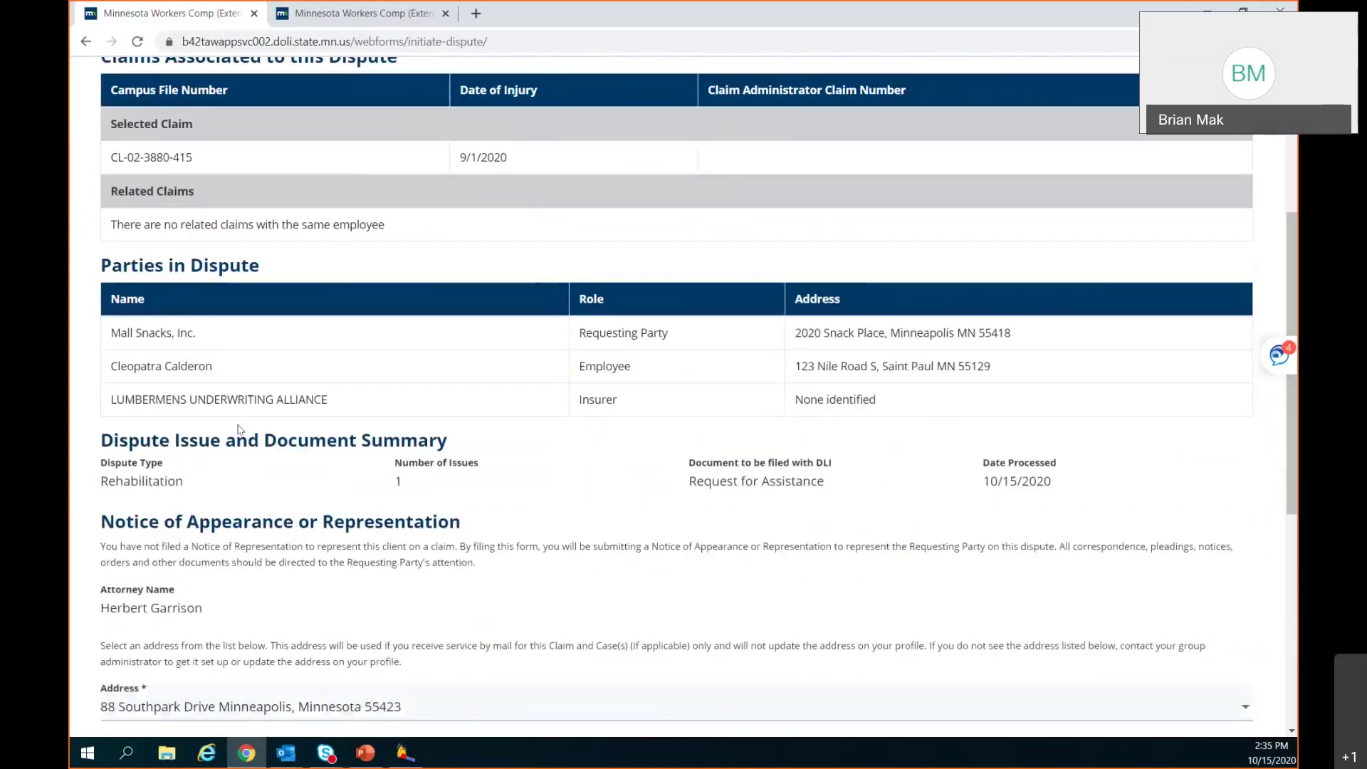
pyautogui.scroll(-2, 394, 554)
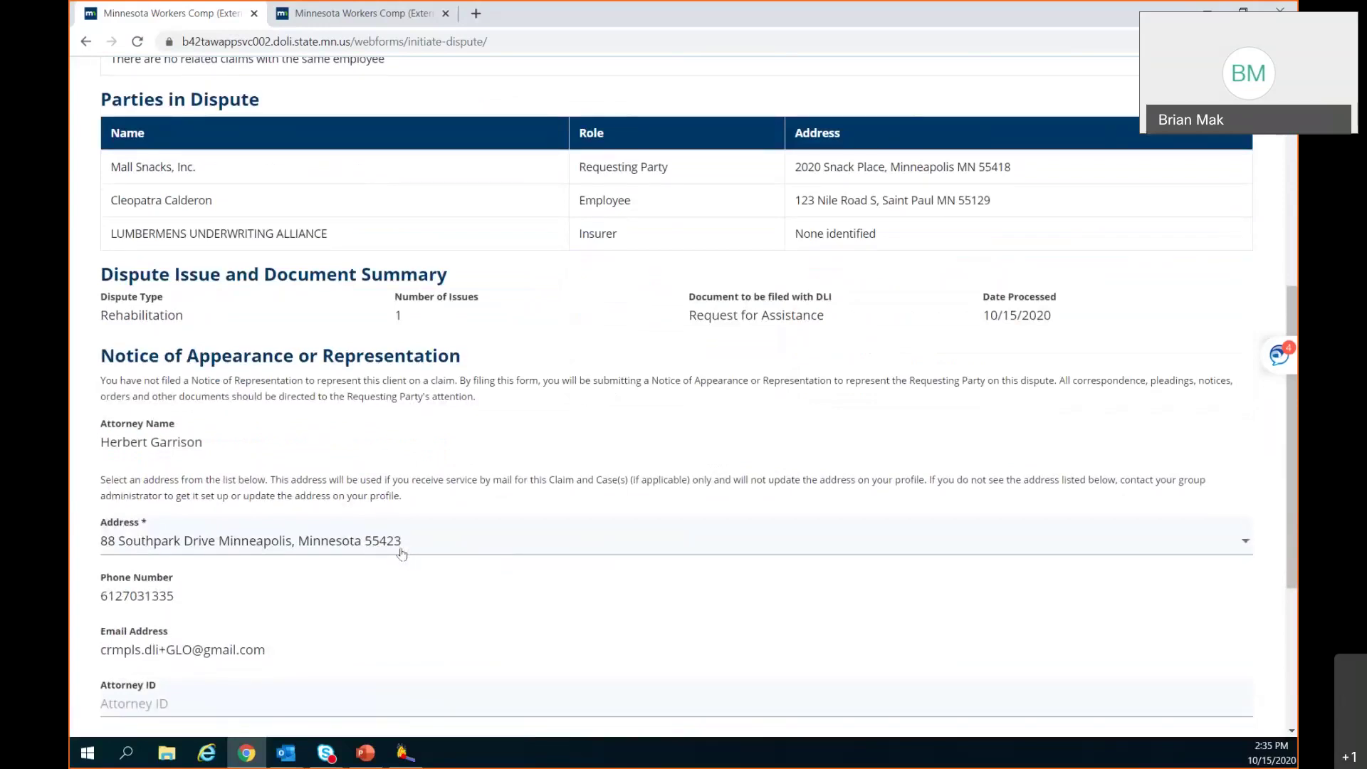
pyautogui.scroll(-1, 402, 555)
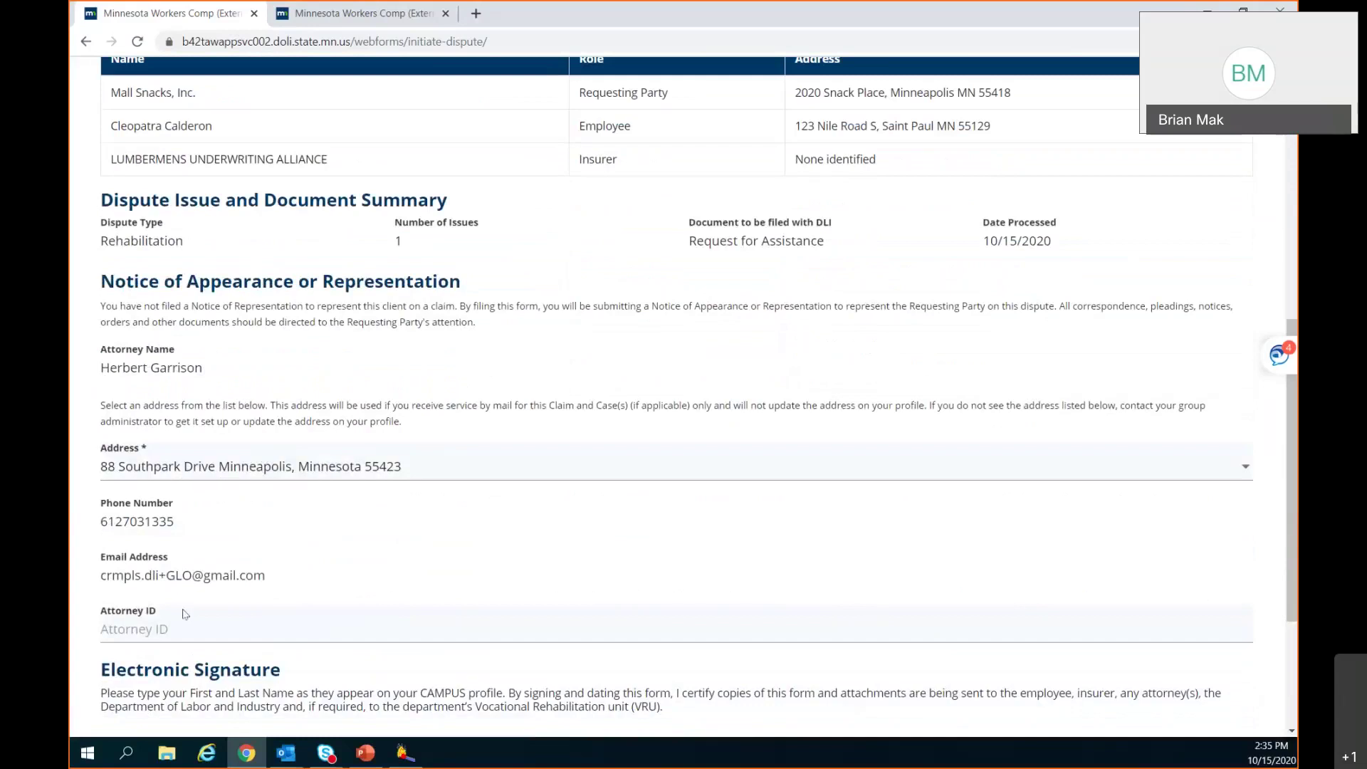
pyautogui.click(148, 630)
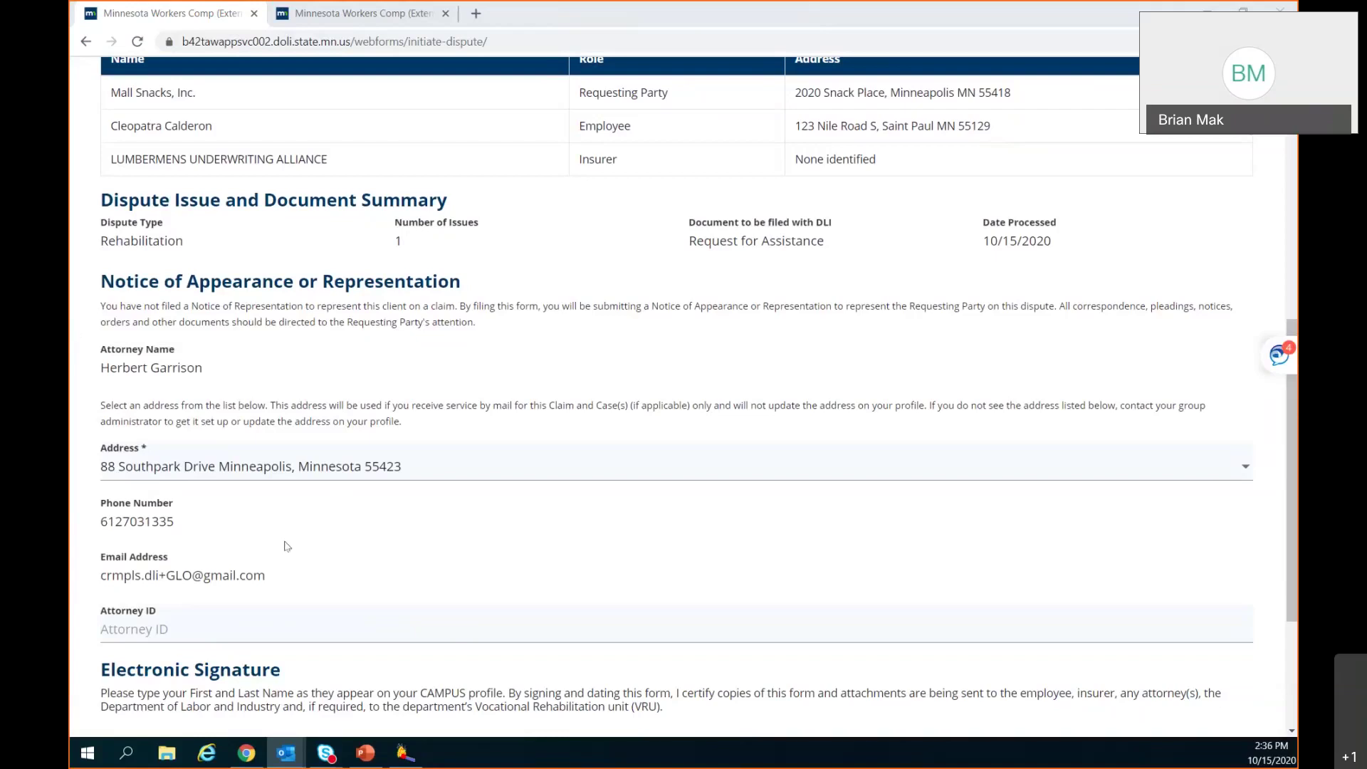
pyautogui.scroll(-2, 284, 546)
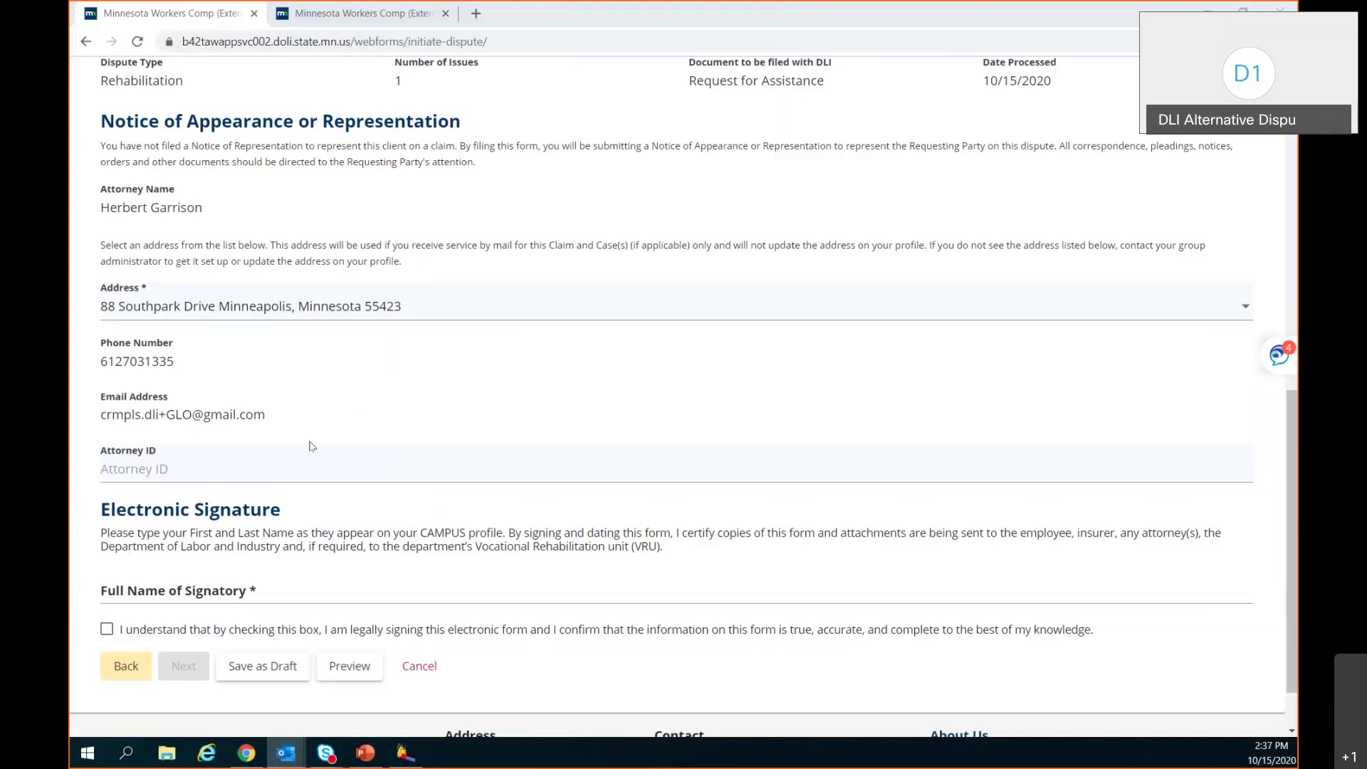
pyautogui.scroll(1, 397, 430)
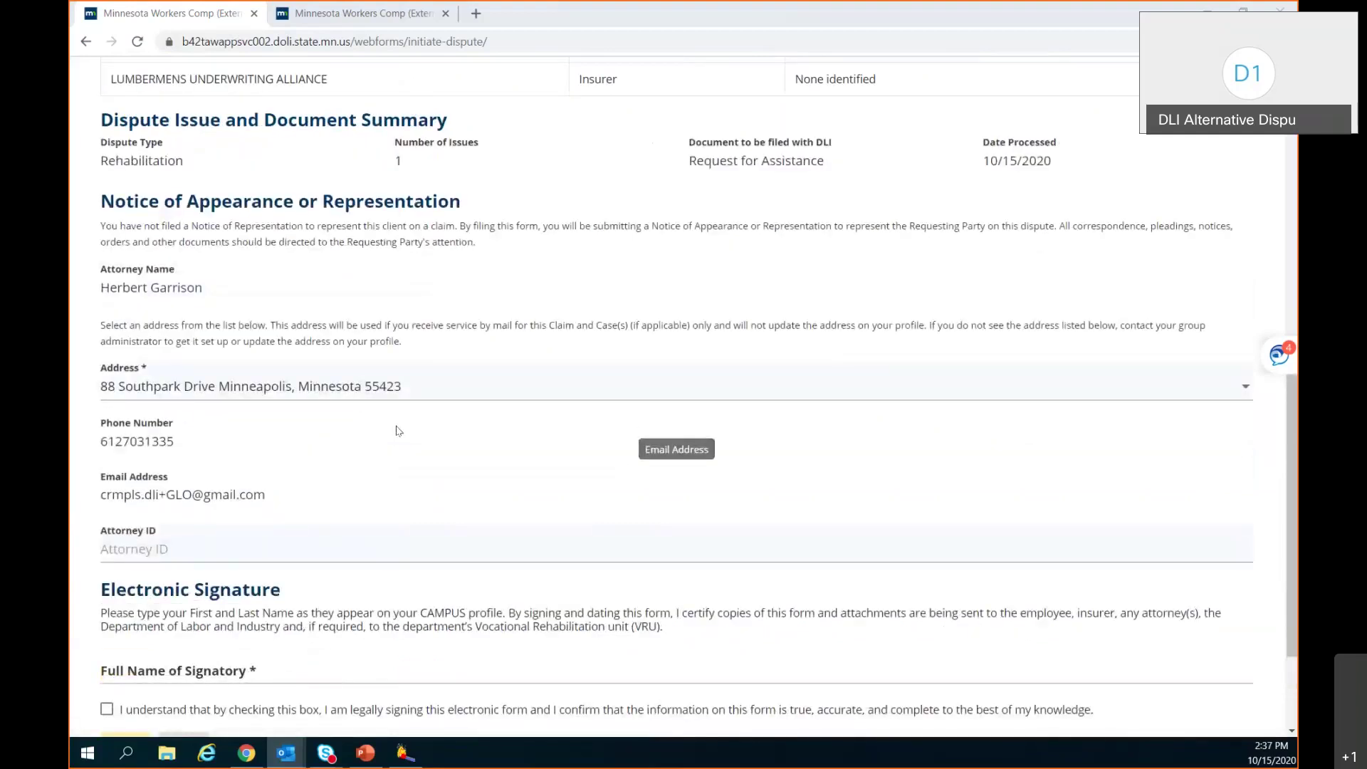
pyautogui.scroll(3, 397, 430)
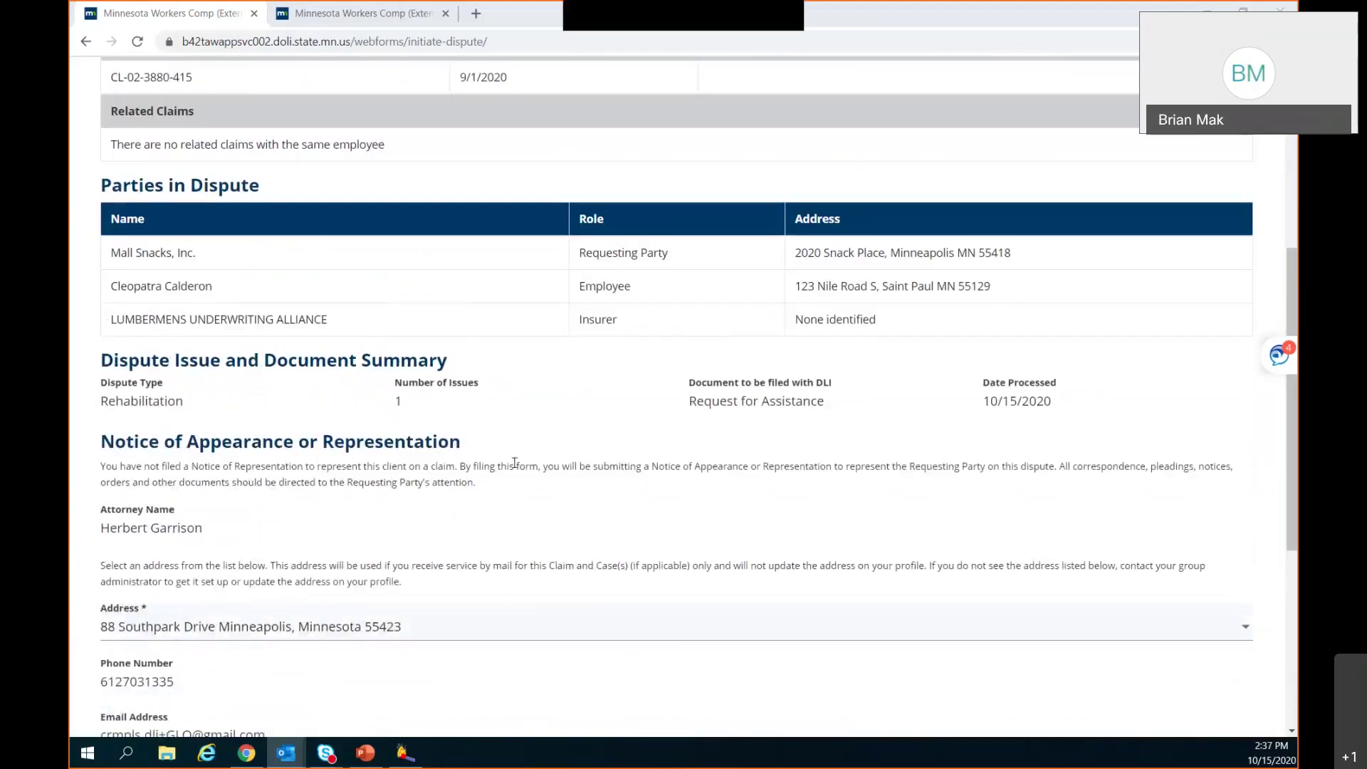
pyautogui.scroll(1, 511, 462)
pyautogui.scroll(5, 510, 464)
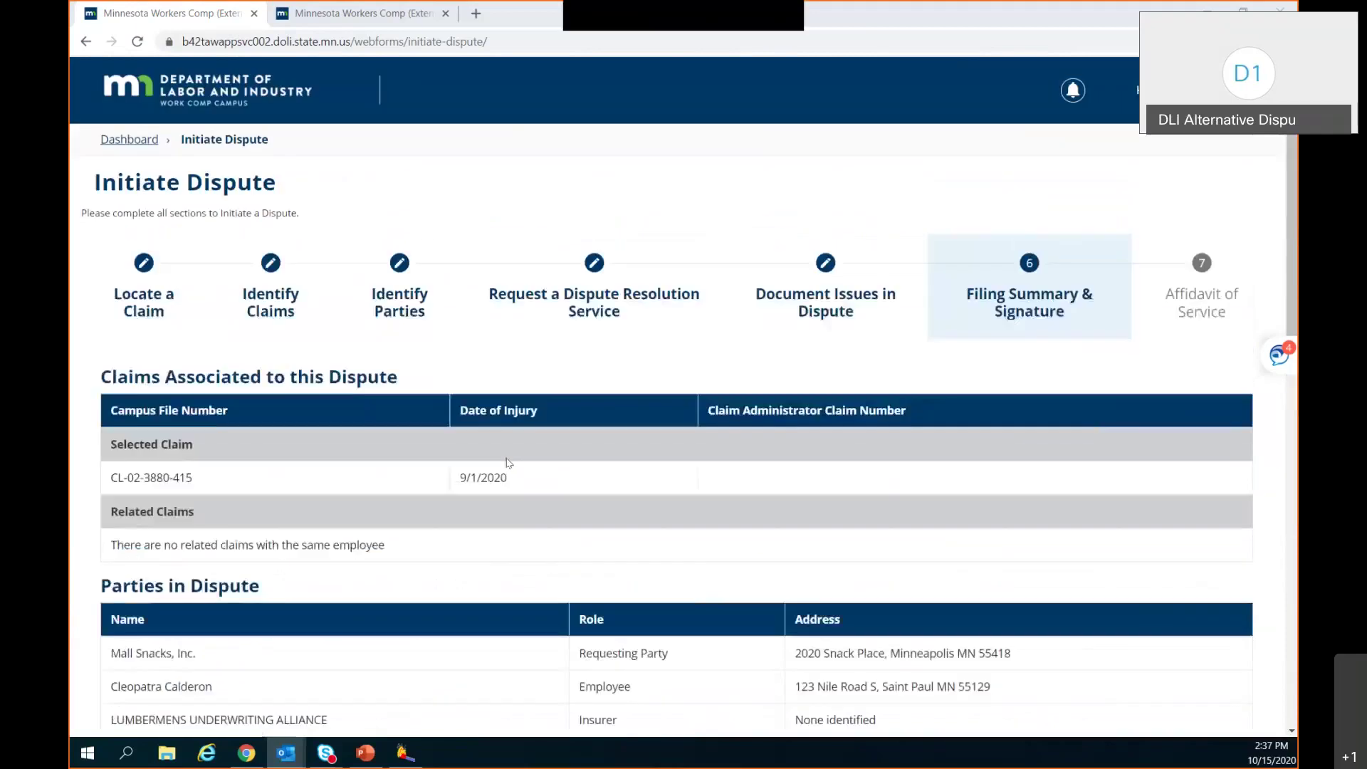
pyautogui.scroll(-4, 508, 462)
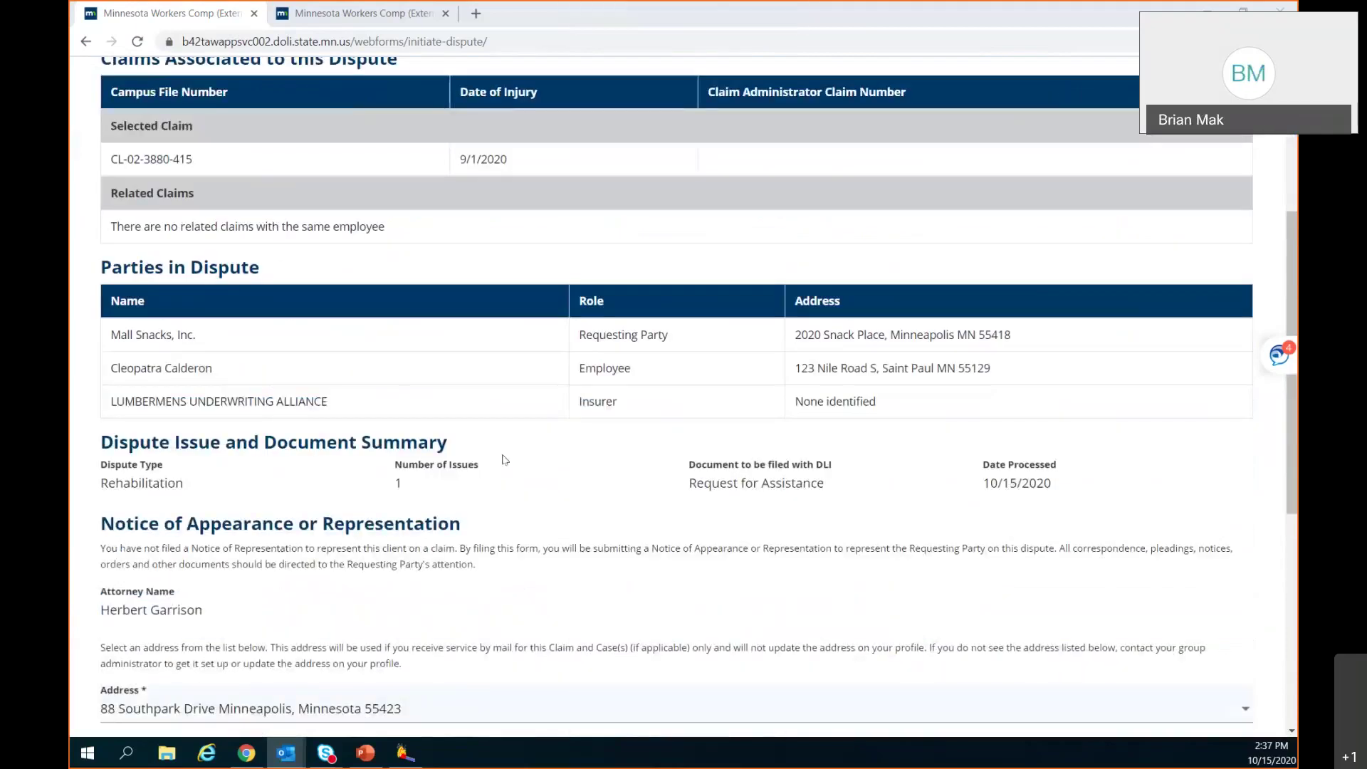
pyautogui.scroll(-6, 503, 459)
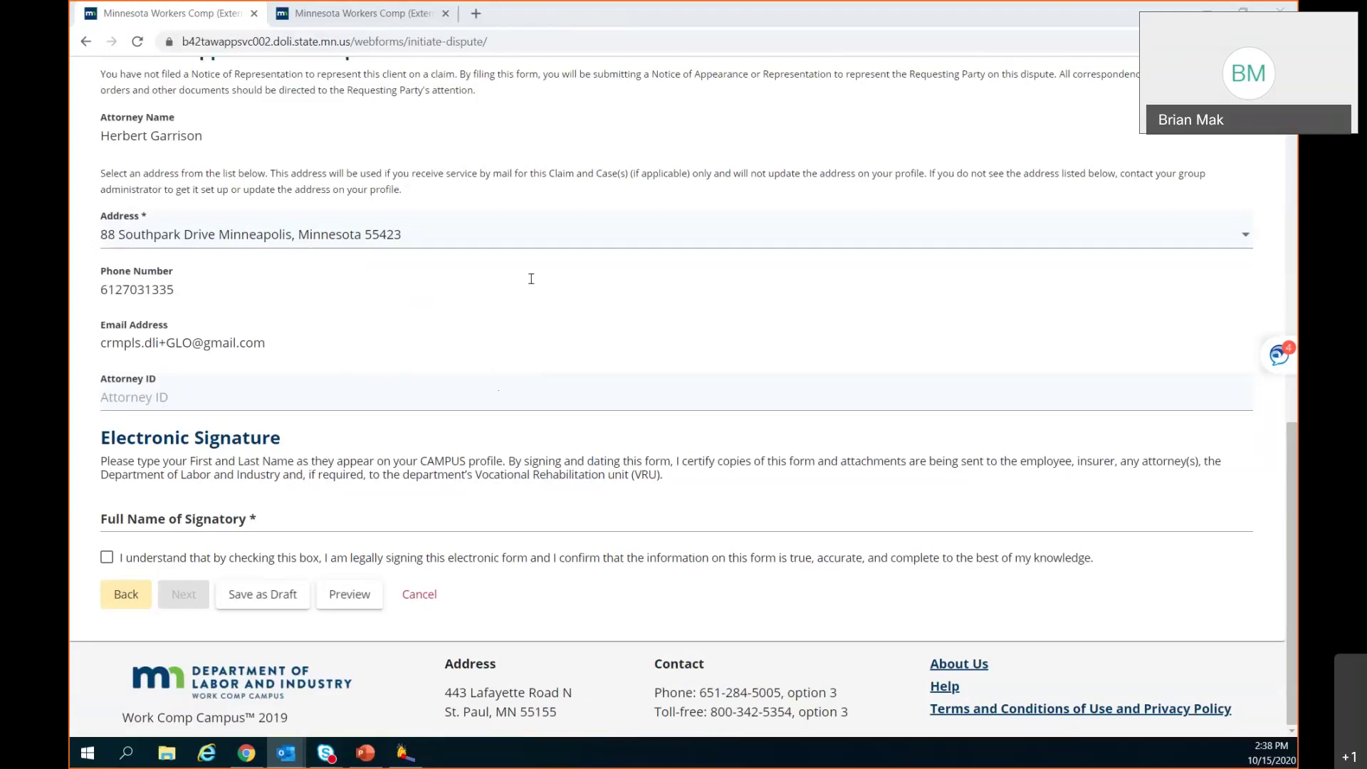
pyautogui.scroll(10, 531, 278)
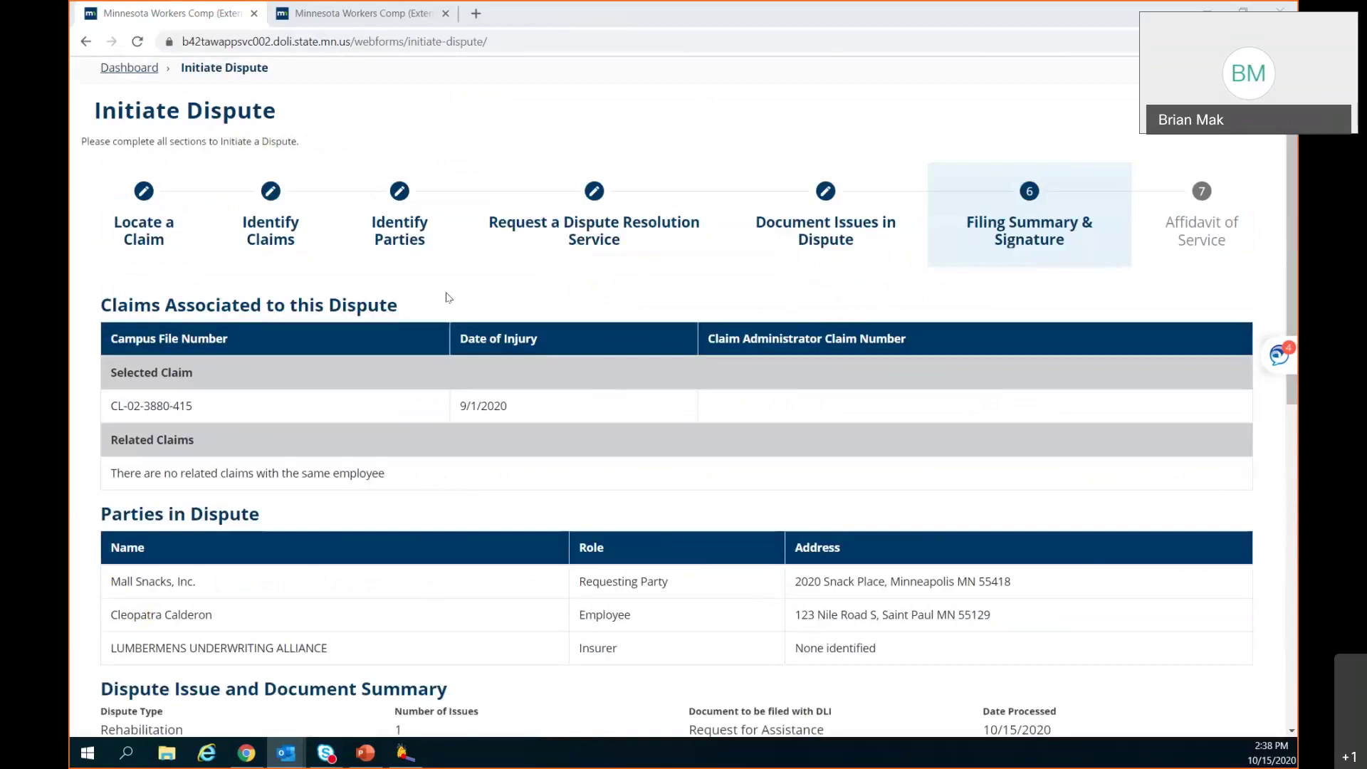
pyautogui.scroll(-5, 449, 297)
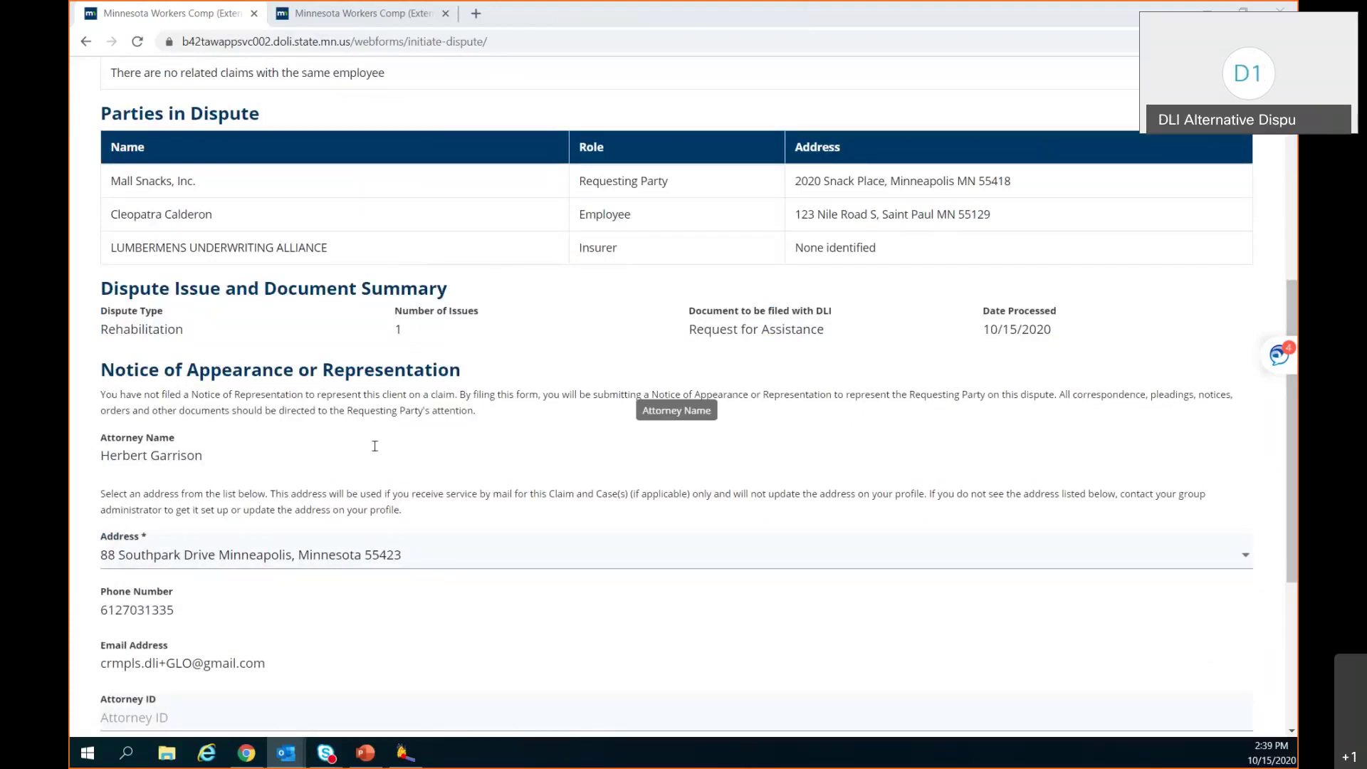
pyautogui.scroll(-5, 375, 445)
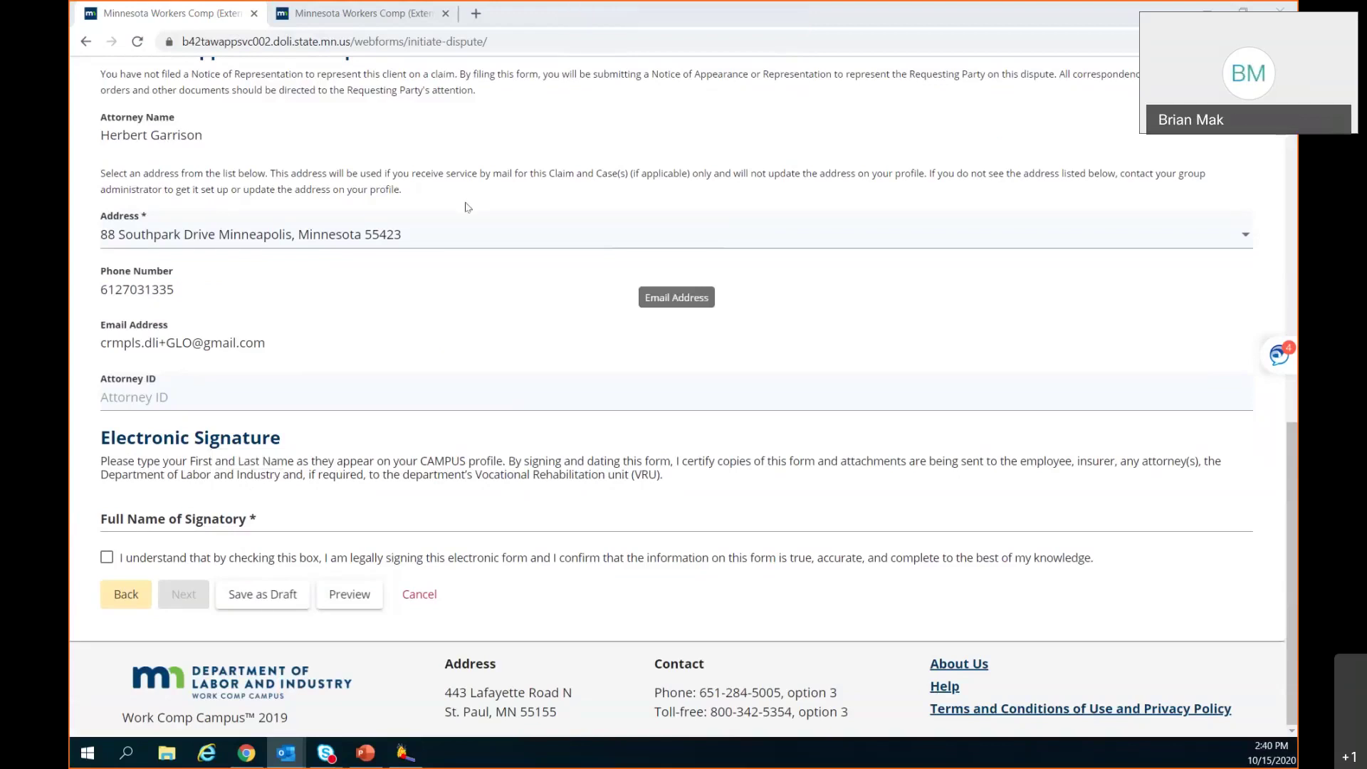
pyautogui.click(350, 603)
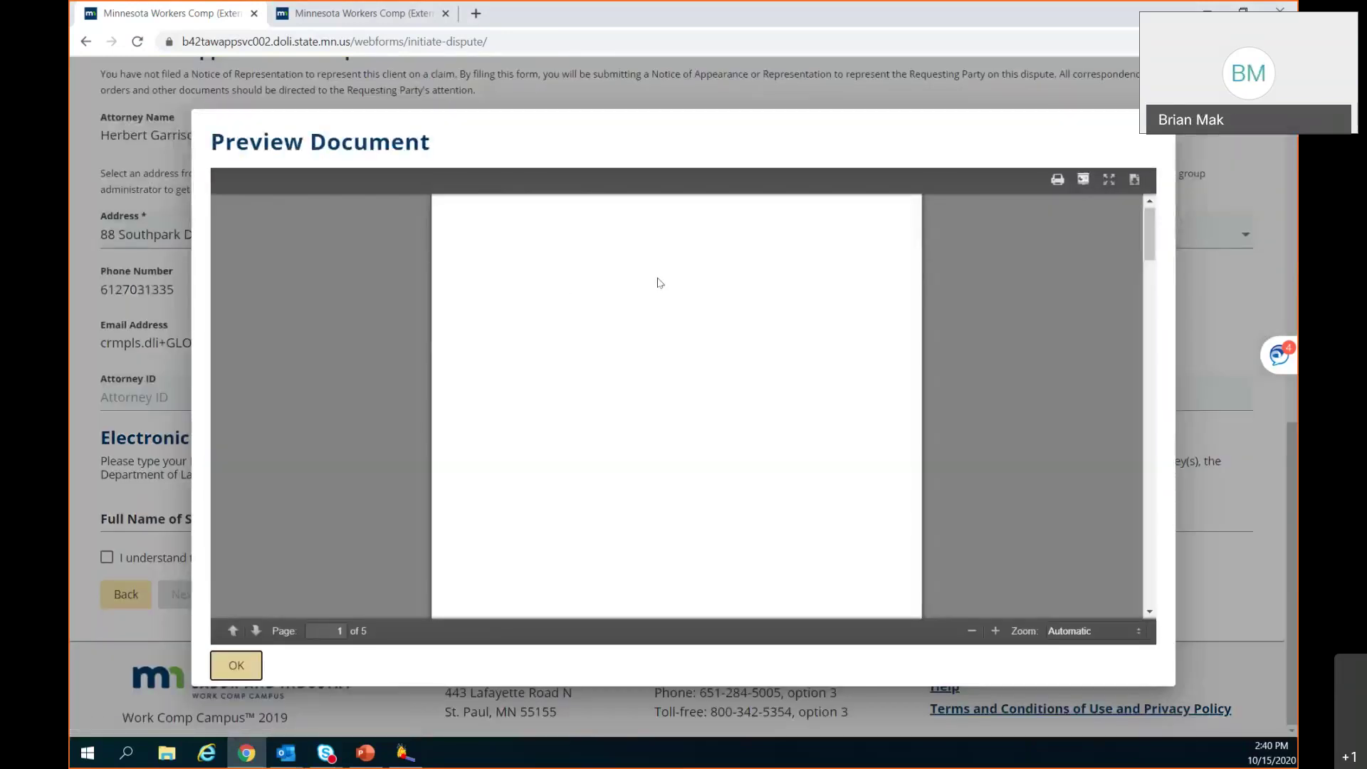
# Scroll the preview through all five pages, down to the Affidavit of Service, then back to page 2
pyautogui.scroll(-5, 658, 281)
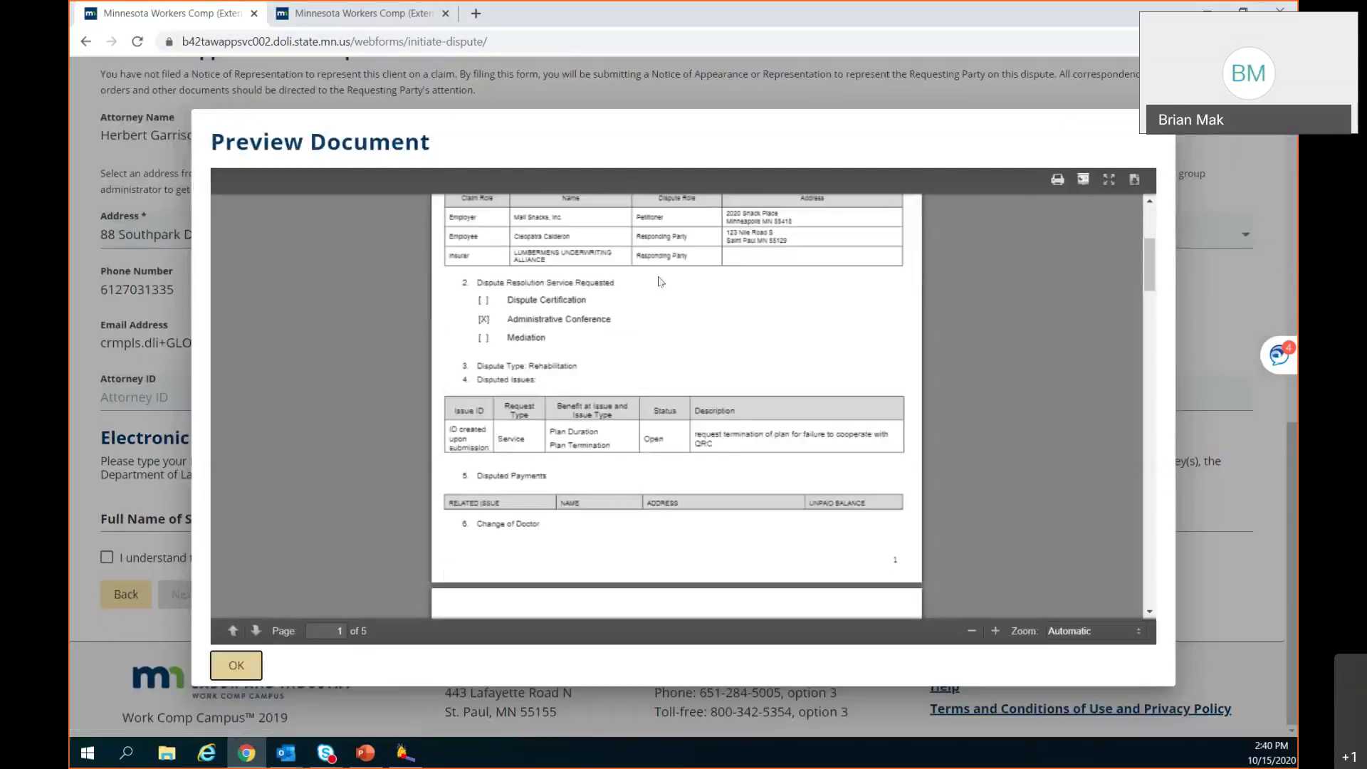
pyautogui.scroll(-3, 659, 282)
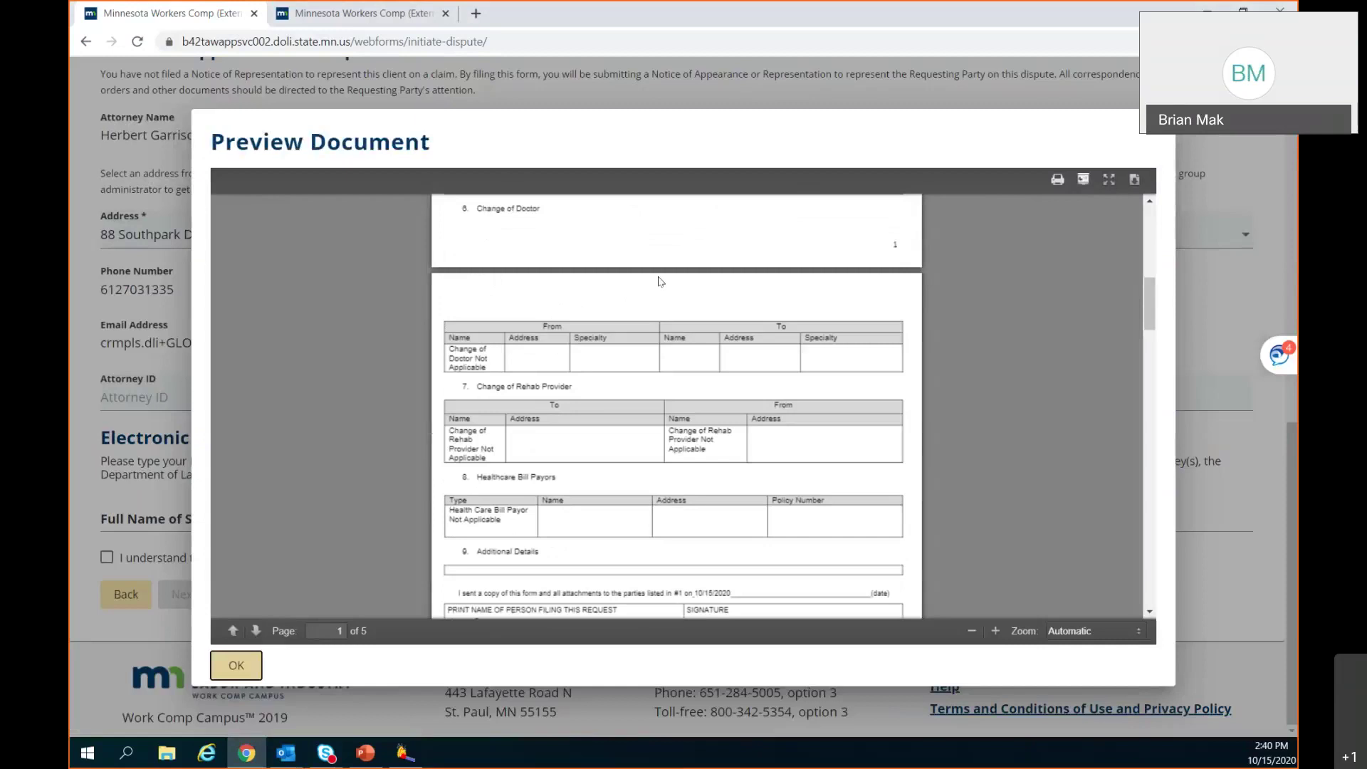
pyautogui.scroll(-4, 658, 281)
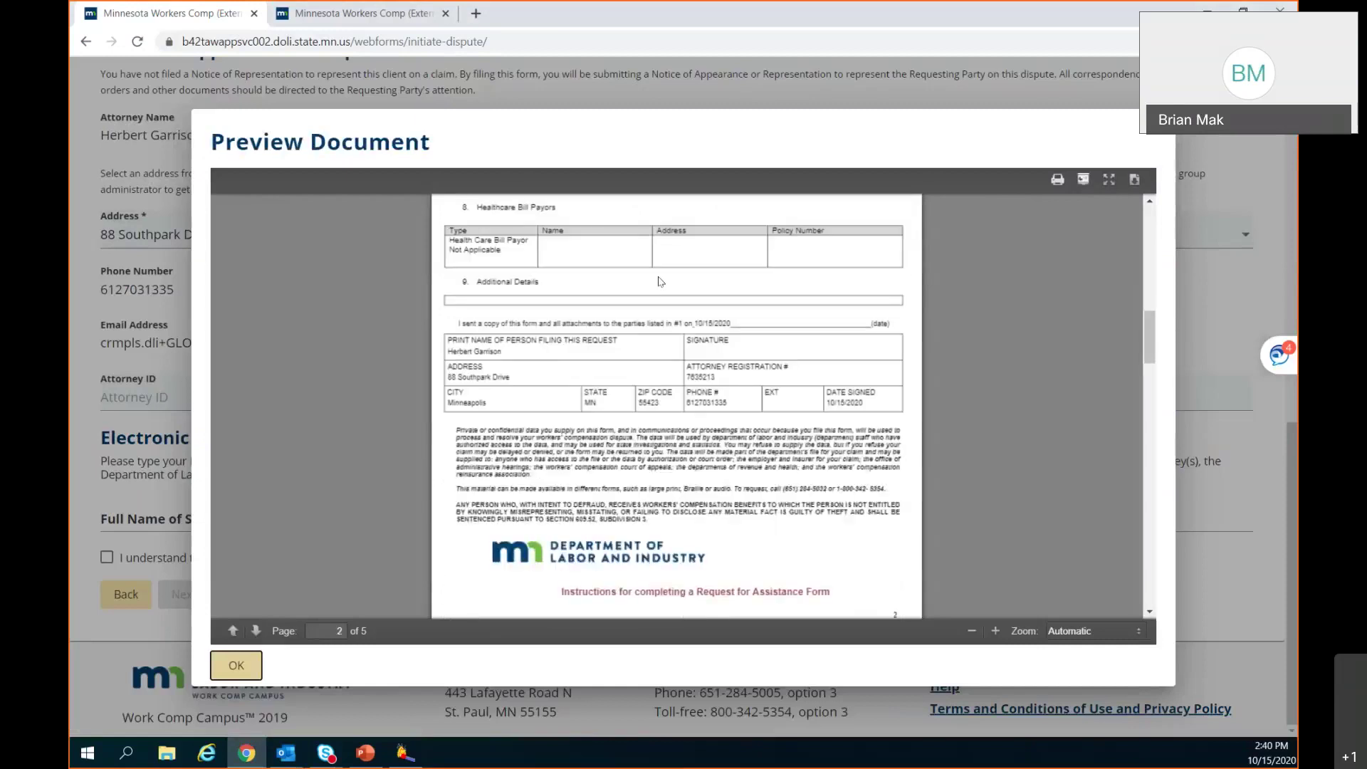
pyautogui.scroll(-1, 659, 281)
pyautogui.scroll(5, 642, 272)
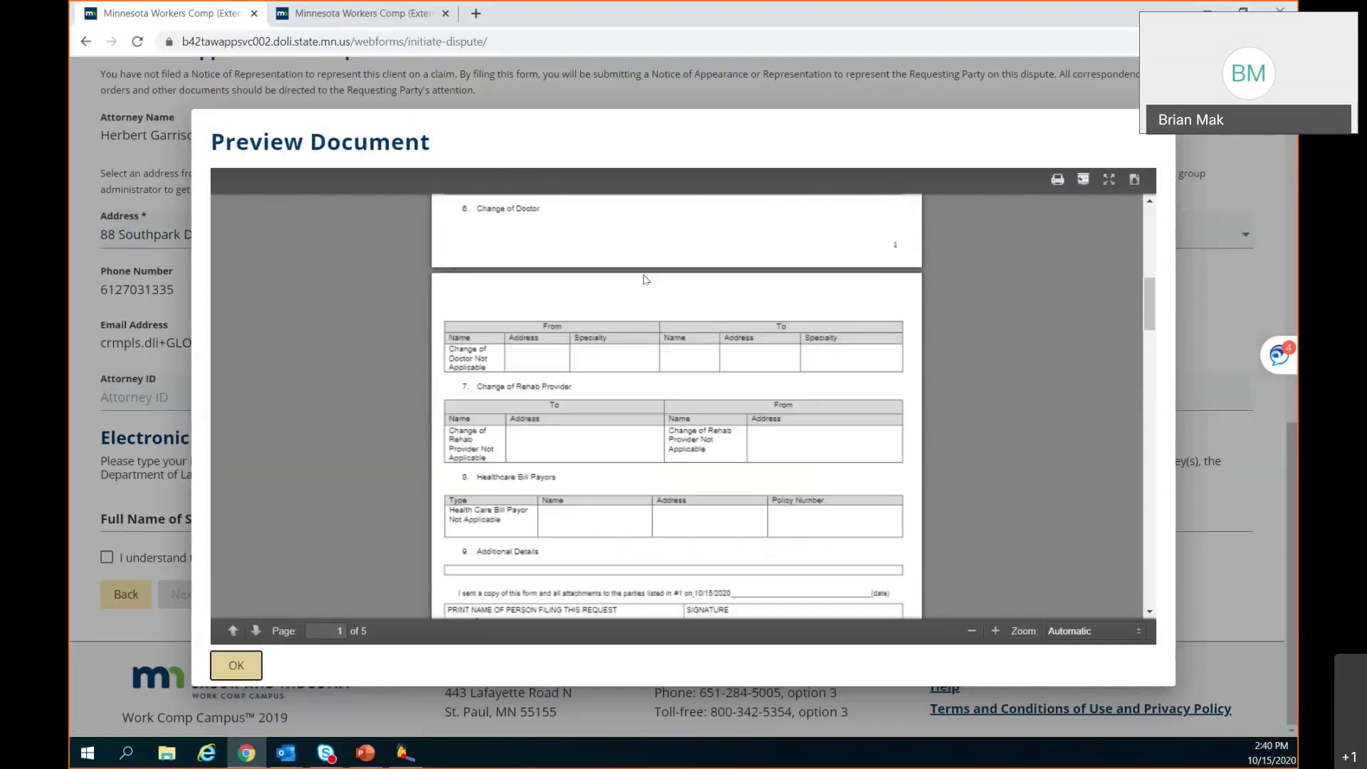
pyautogui.scroll(-5, 645, 279)
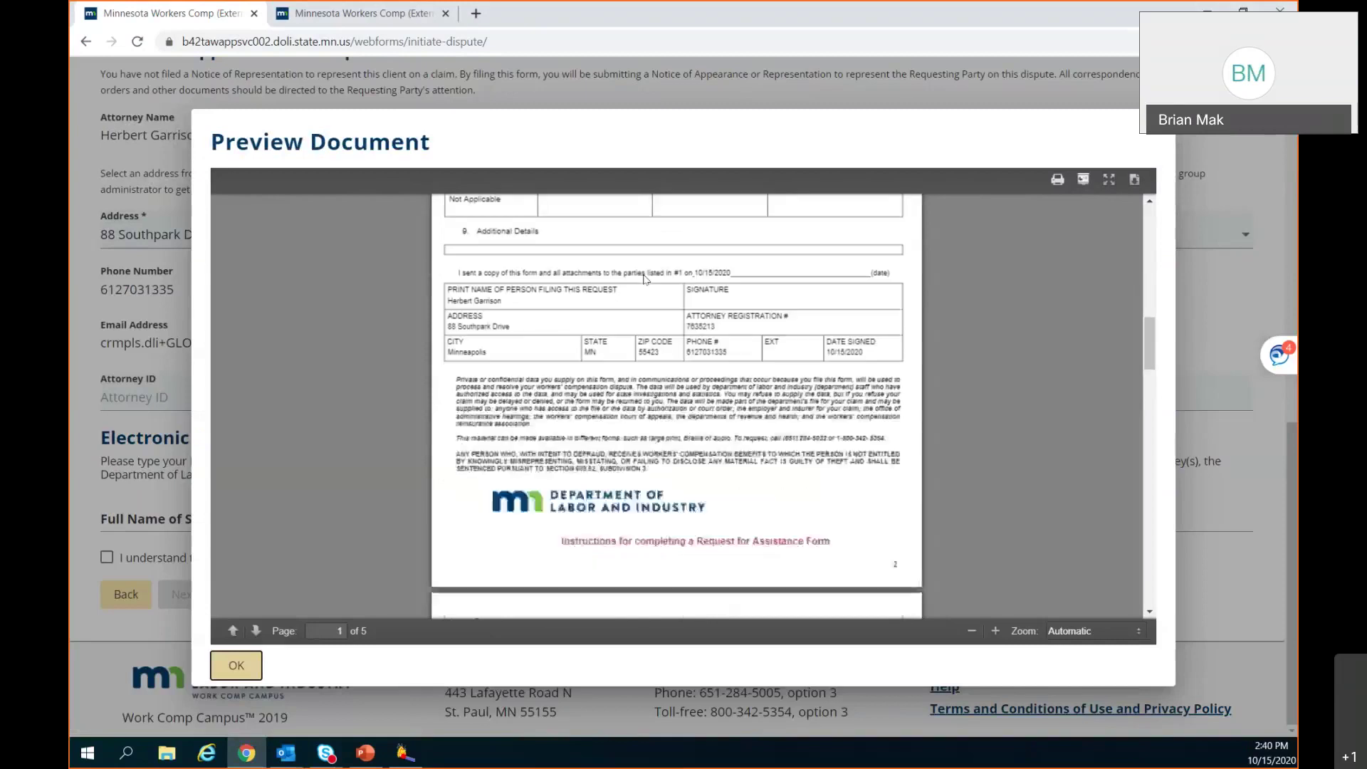
pyautogui.scroll(-5, 645, 279)
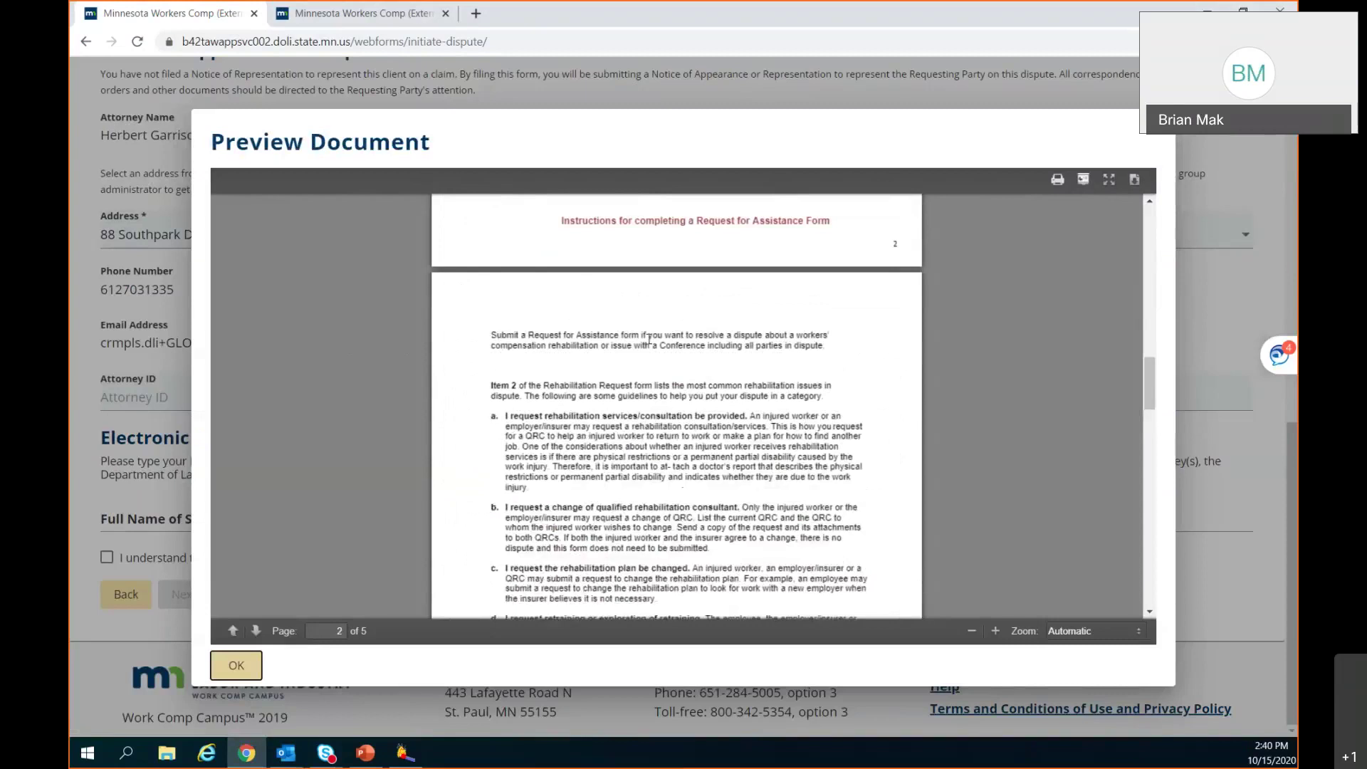
pyautogui.scroll(10, 649, 340)
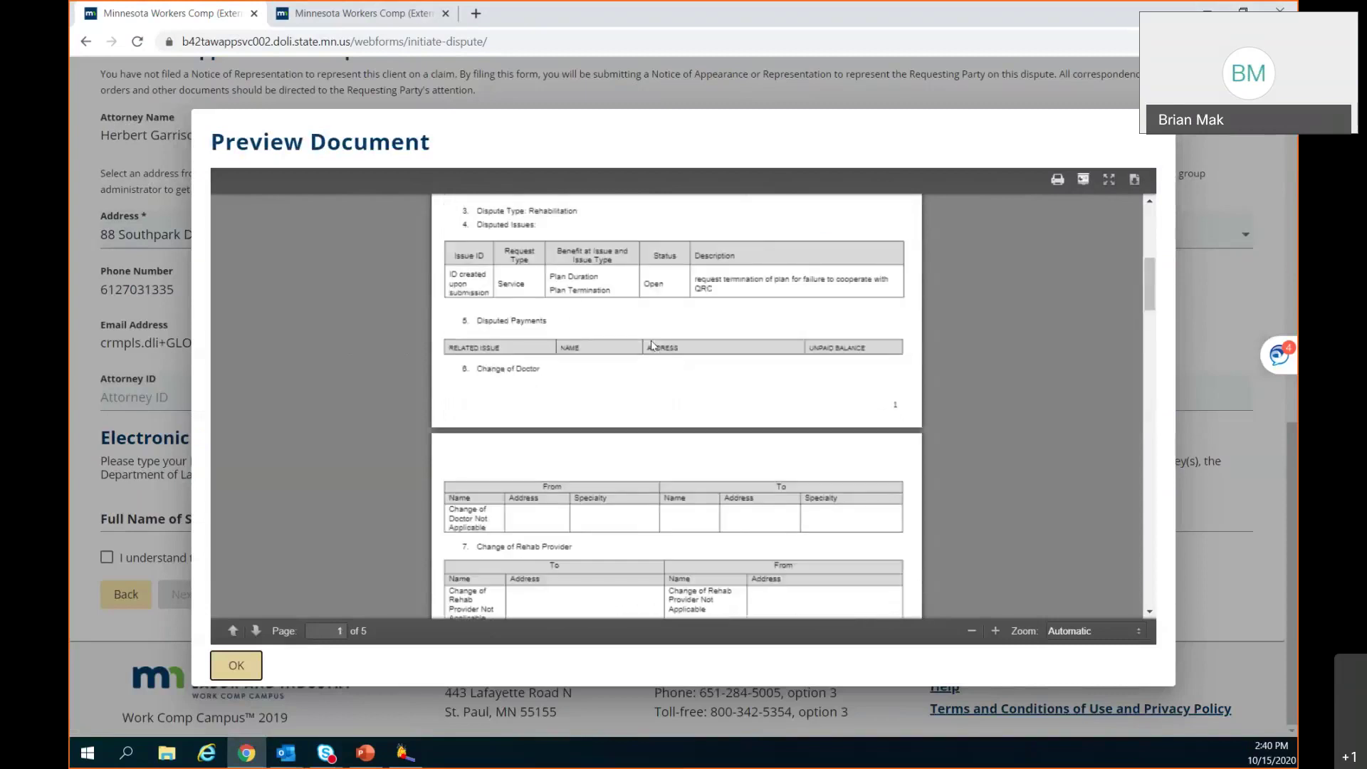
pyautogui.scroll(3, 649, 340)
pyautogui.scroll(2, 649, 334)
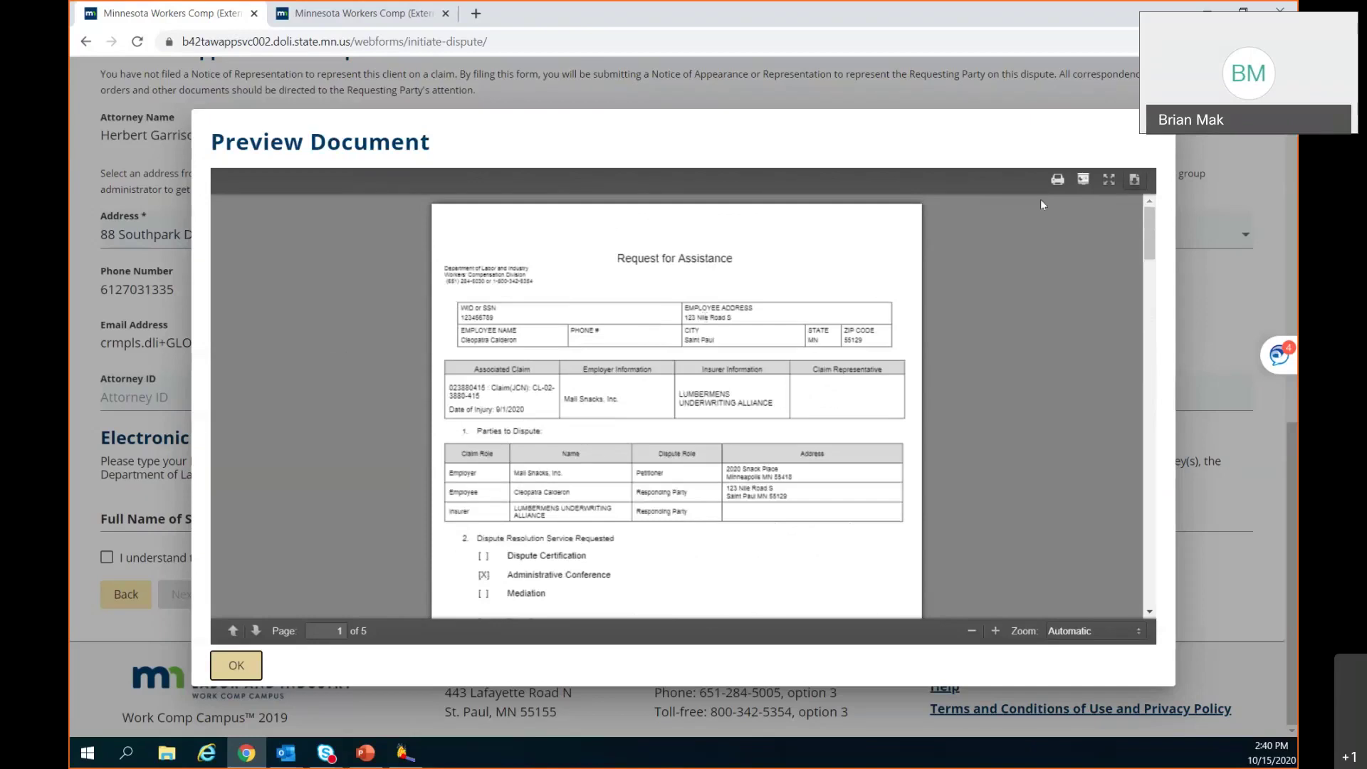
pyautogui.scroll(-1, 719, 387)
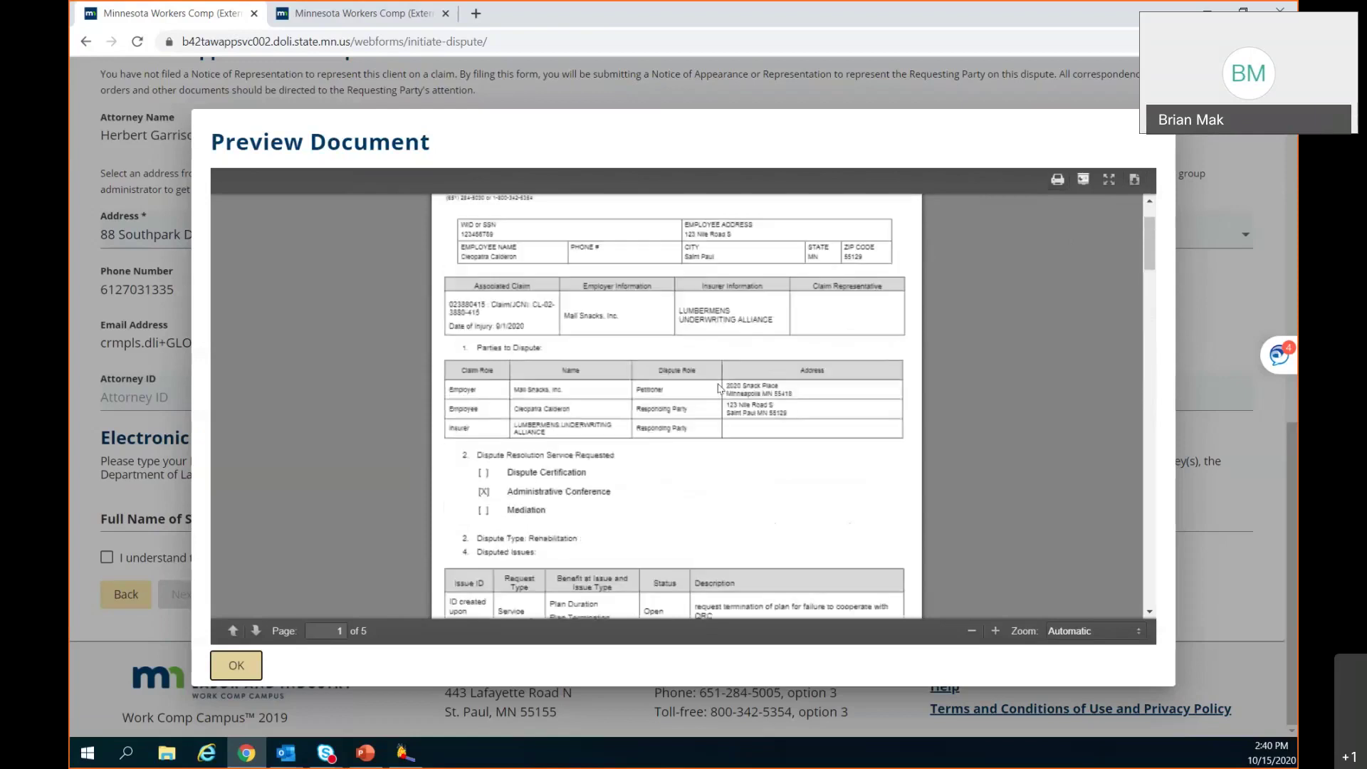
pyautogui.scroll(-8, 719, 387)
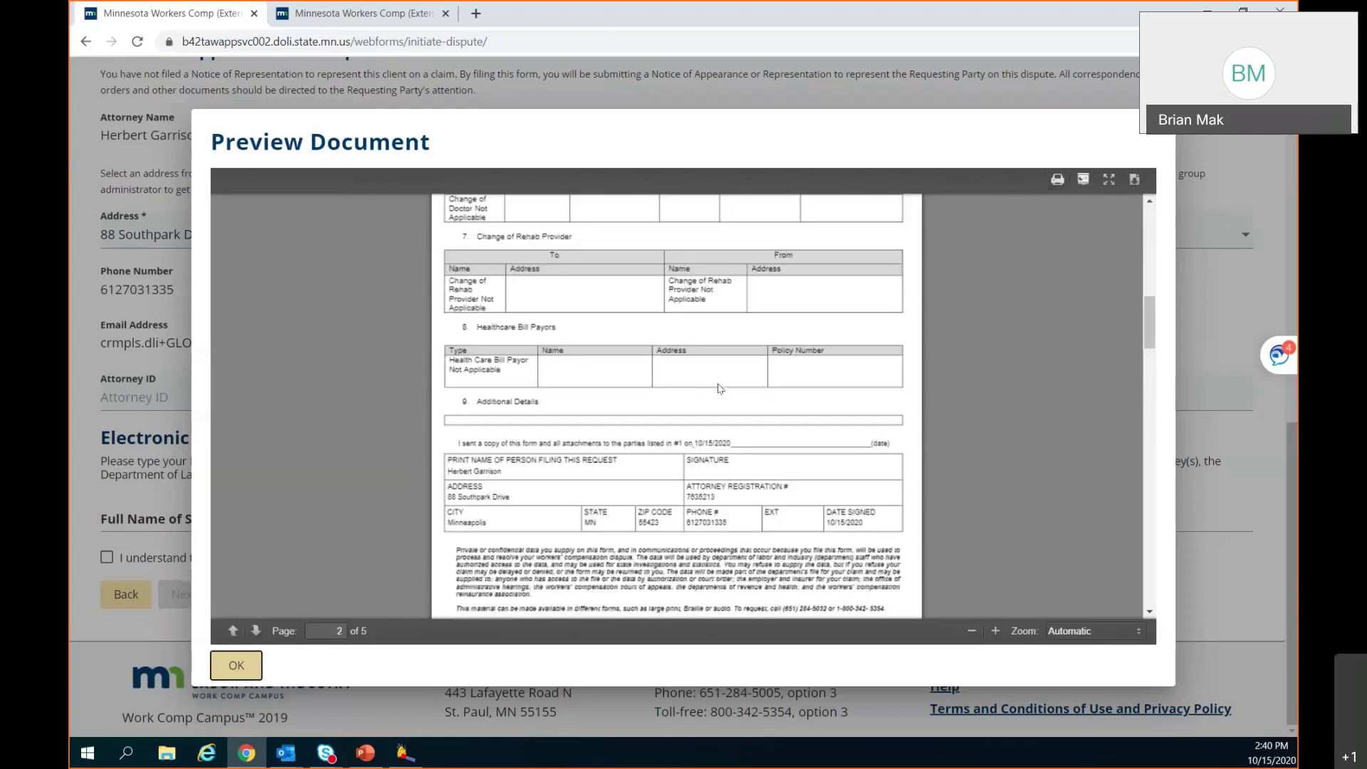
pyautogui.scroll(-4, 719, 388)
pyautogui.scroll(-8, 717, 383)
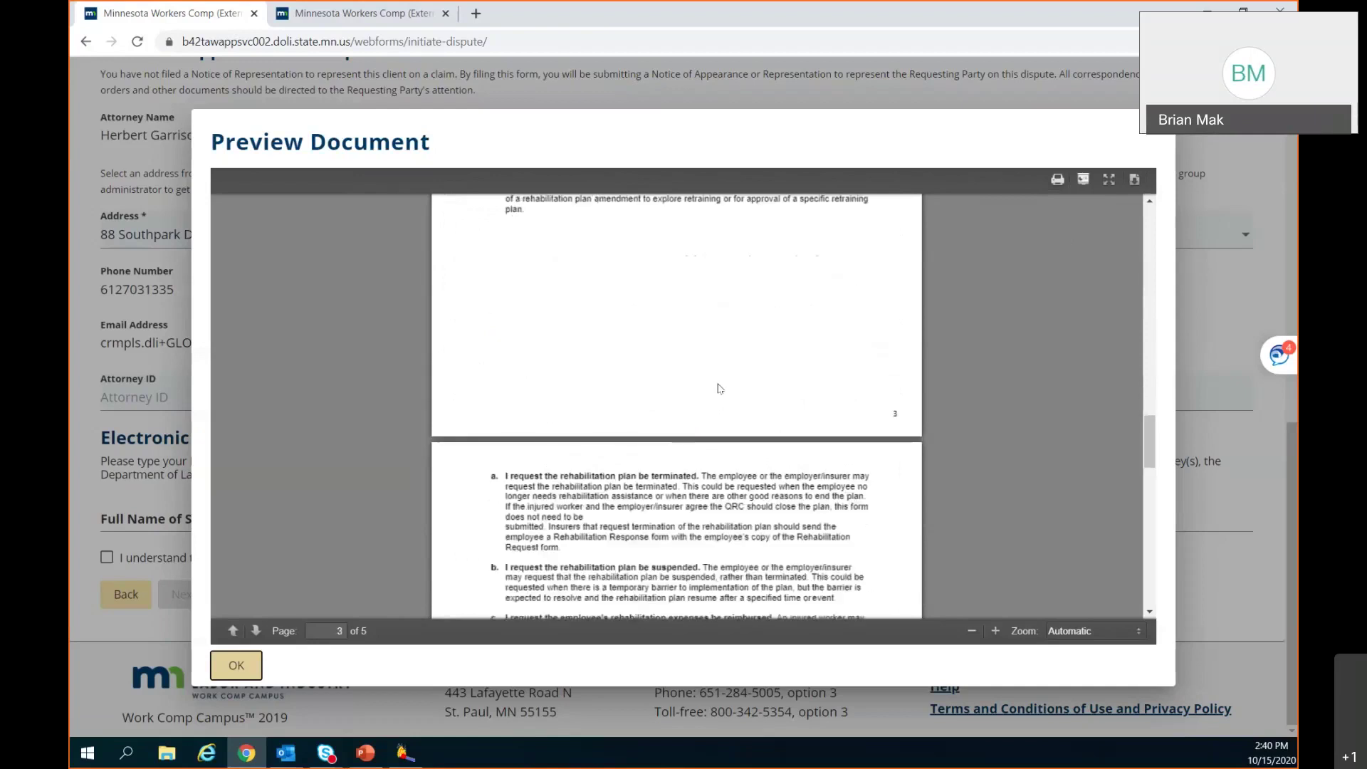
pyautogui.scroll(-15, 718, 388)
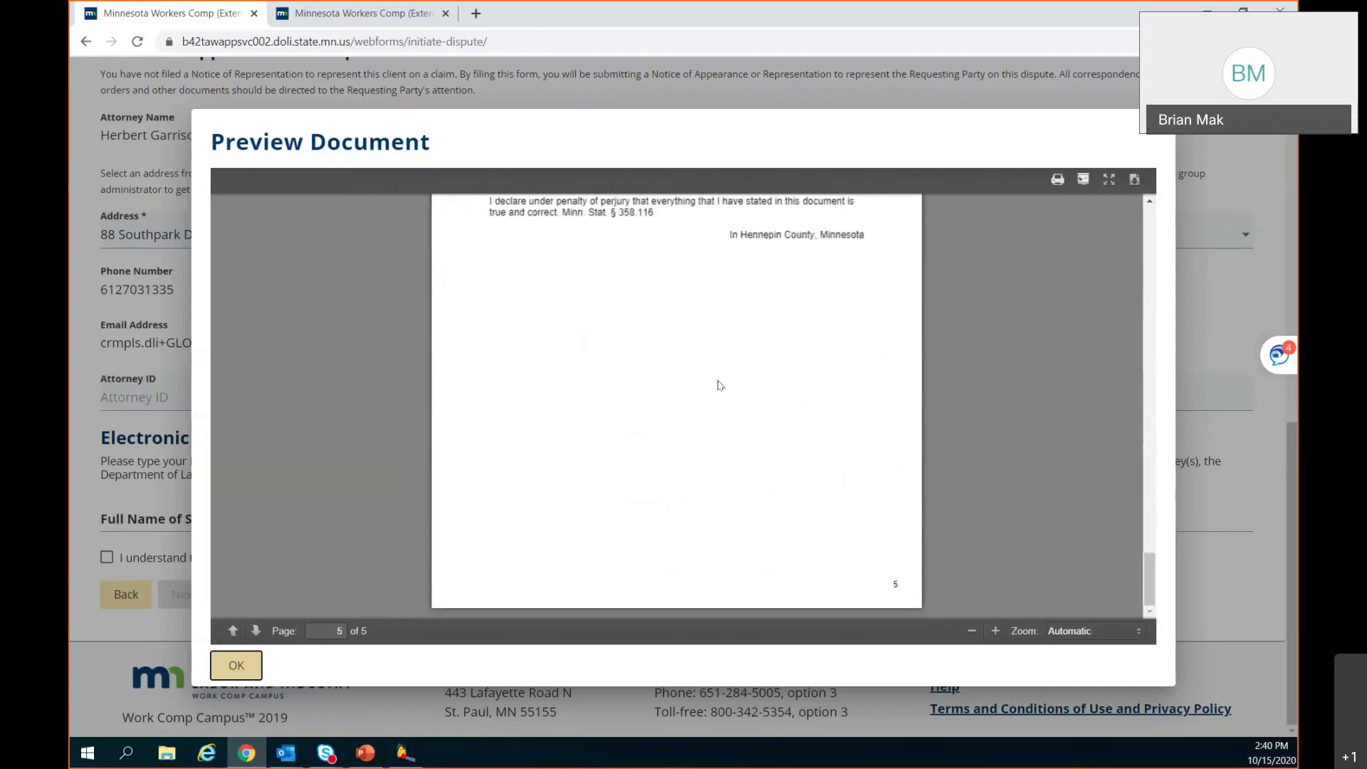
pyautogui.scroll(4, 712, 374)
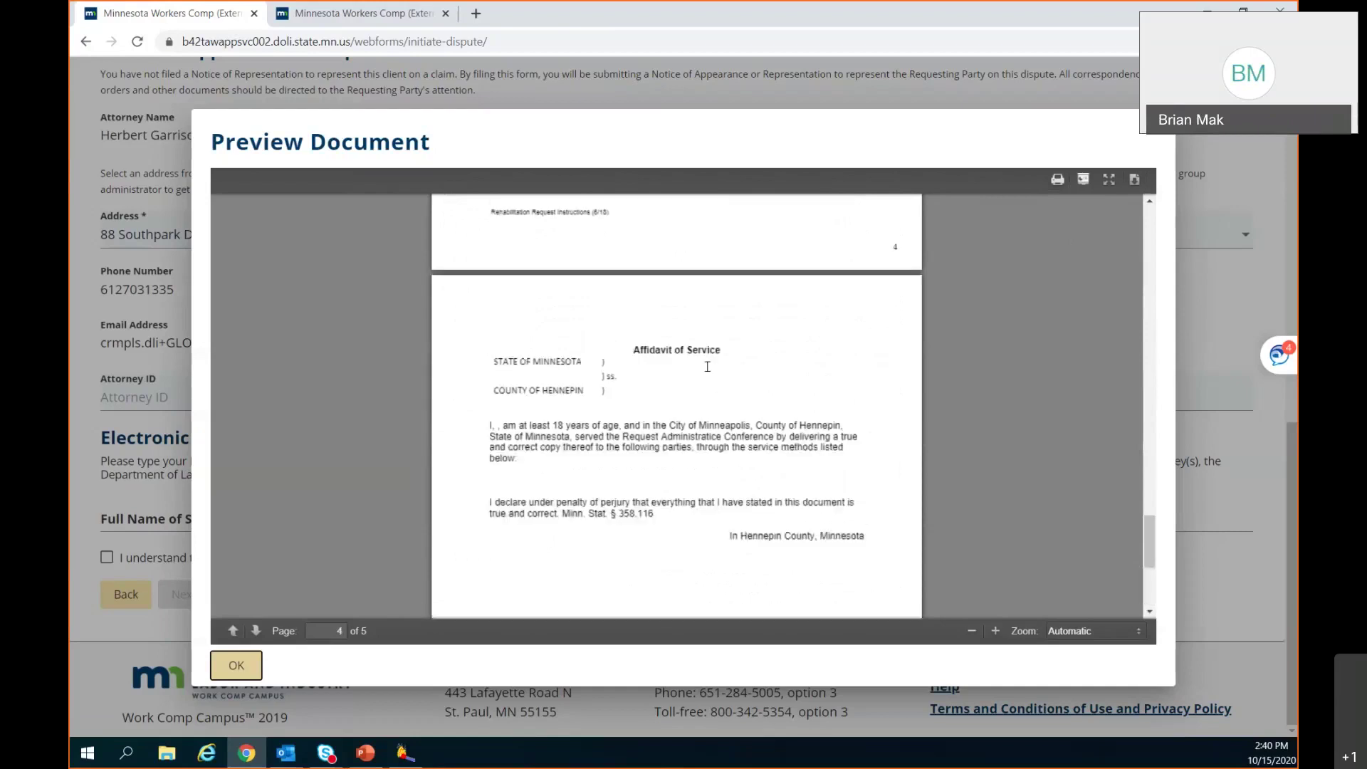
pyautogui.scroll(10, 707, 367)
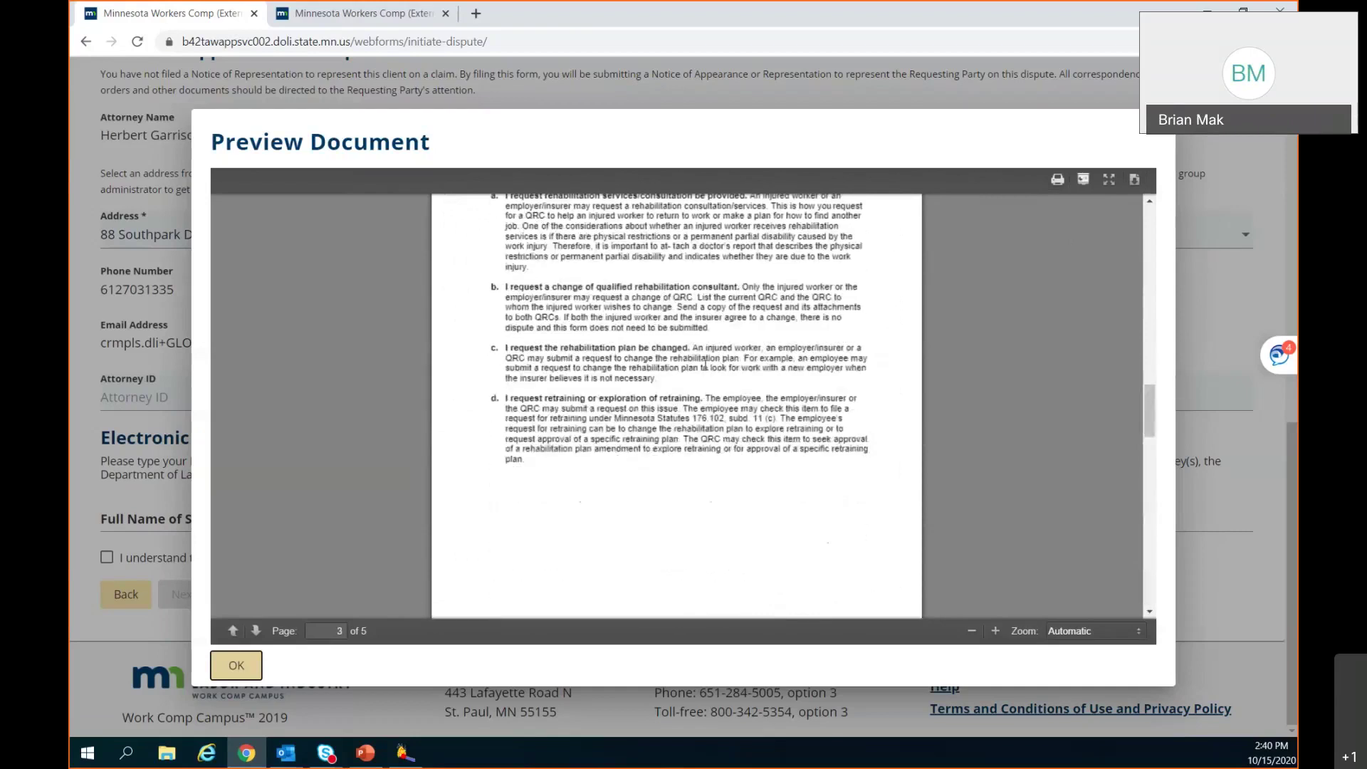
# Close the Preview Document dialog and return to the Electronic Signature section
pyautogui.click(237, 666)
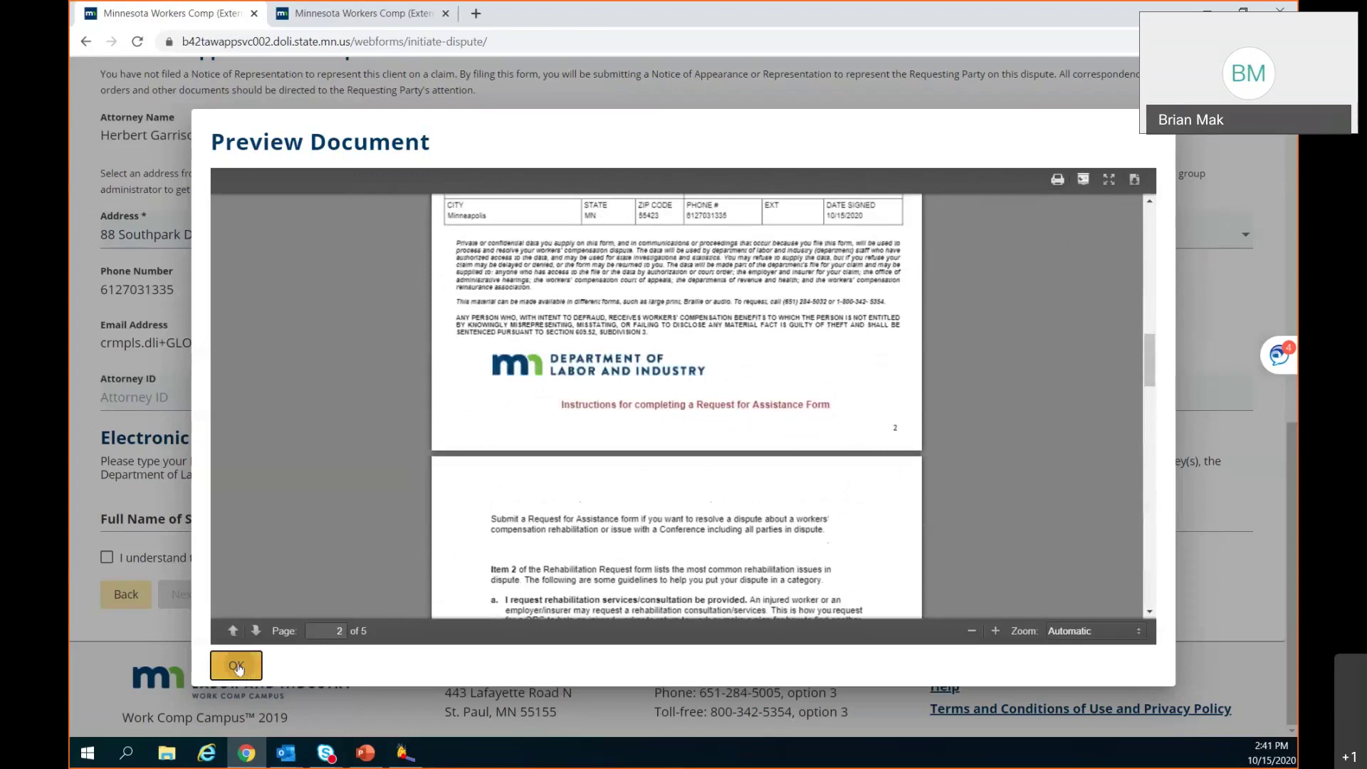
pyautogui.click(238, 666)
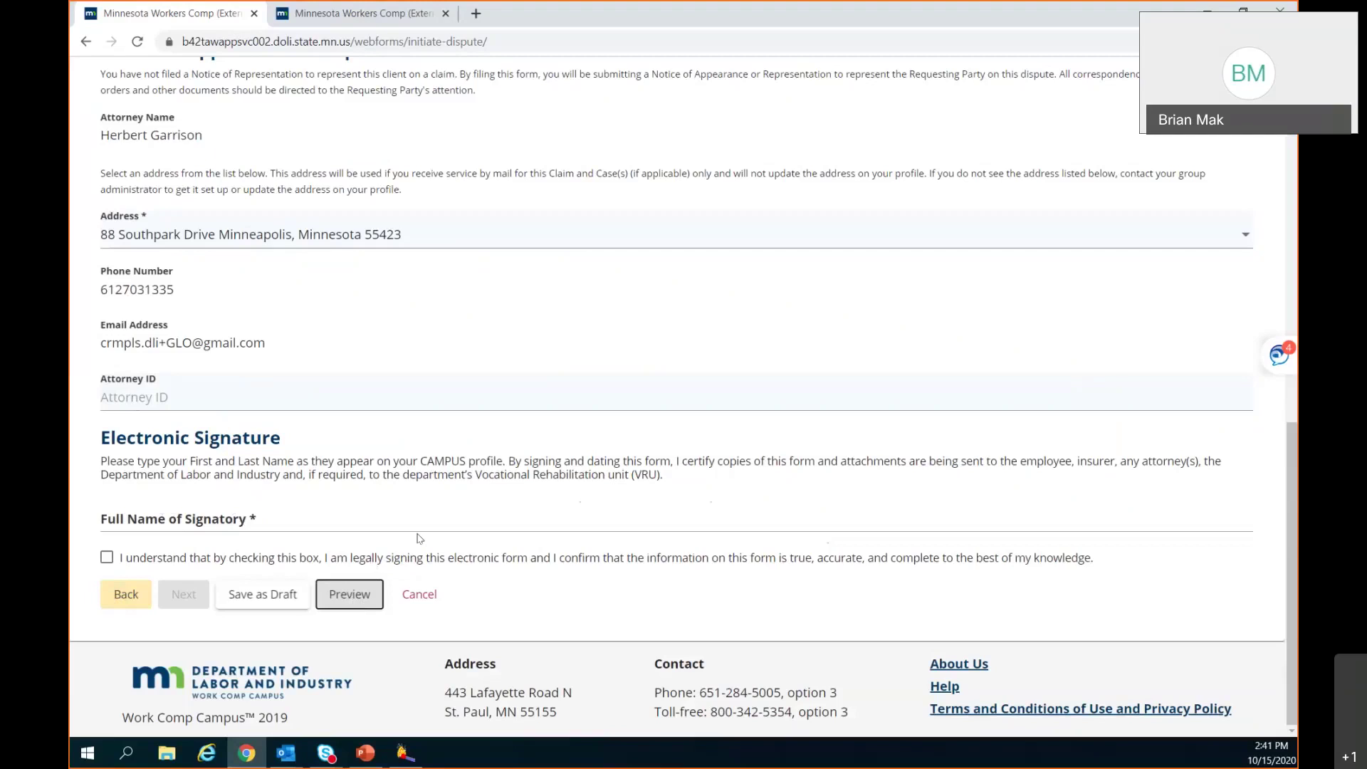
pyautogui.scroll(5, 420, 539)
pyautogui.scroll(-3, 424, 534)
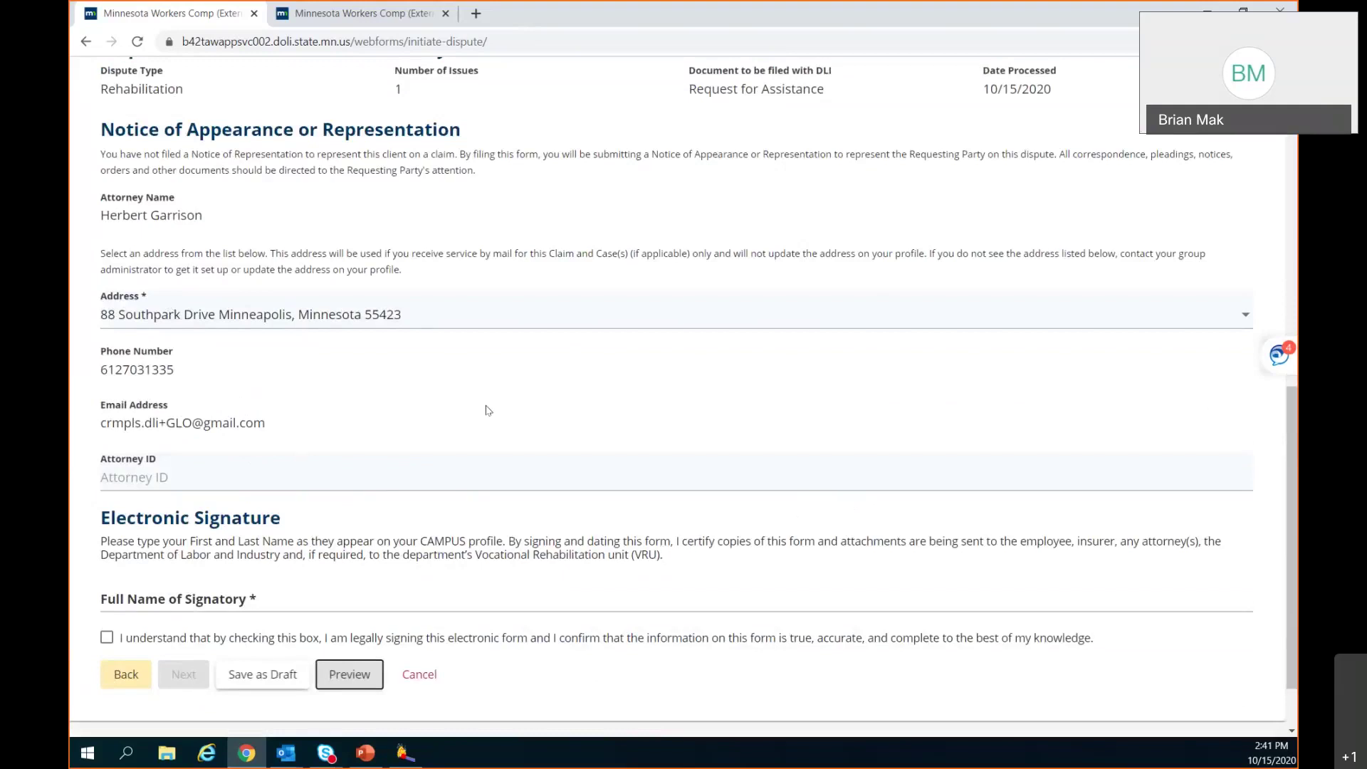
pyautogui.scroll(1, 489, 411)
pyautogui.scroll(4, 489, 411)
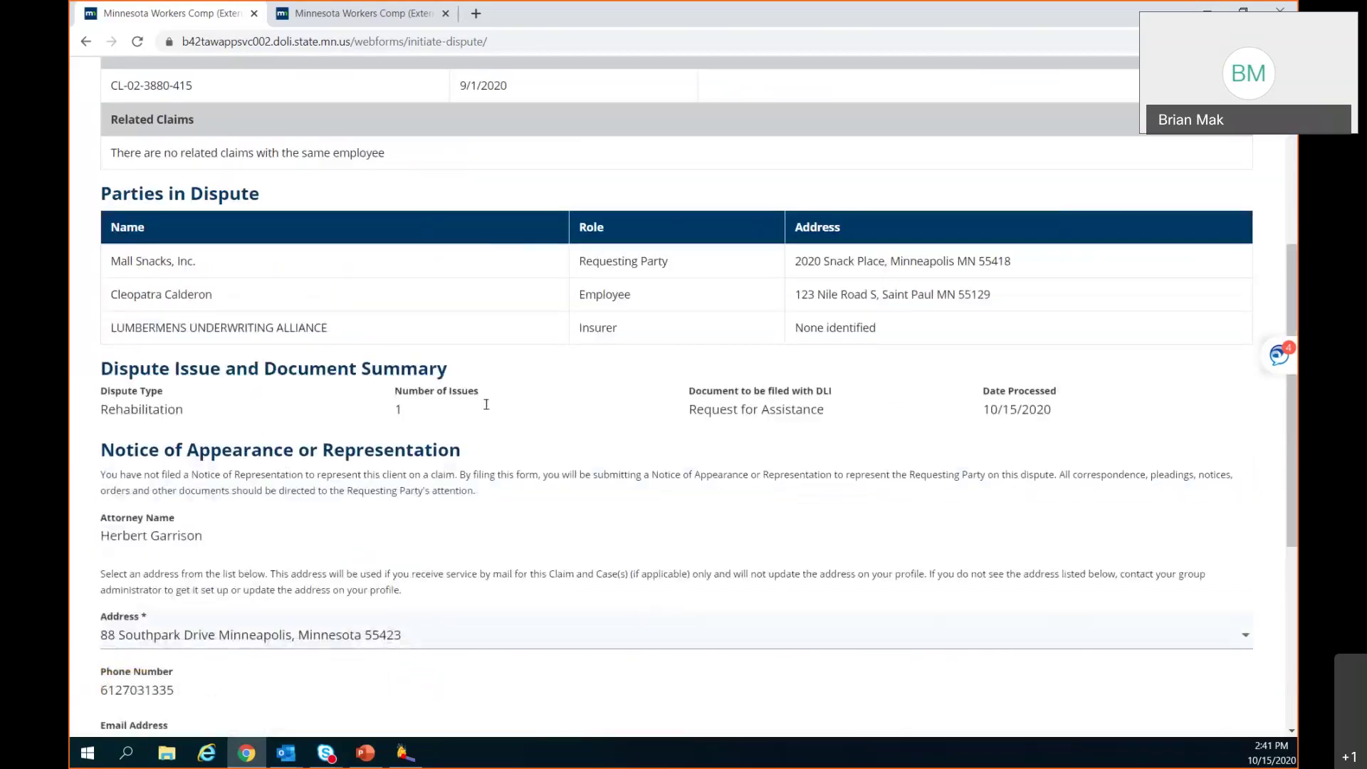
pyautogui.scroll(5, 486, 405)
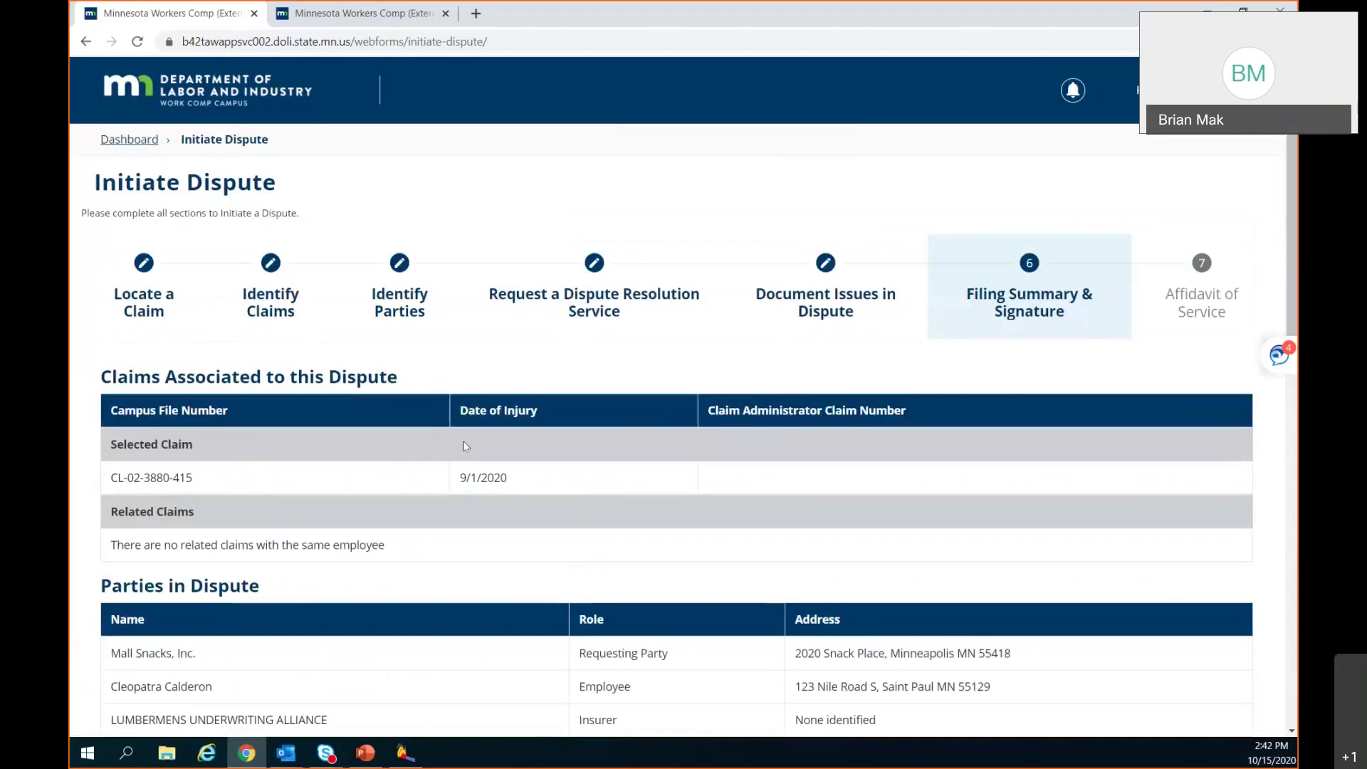
pyautogui.scroll(-3, 463, 445)
pyautogui.scroll(-1, 463, 445)
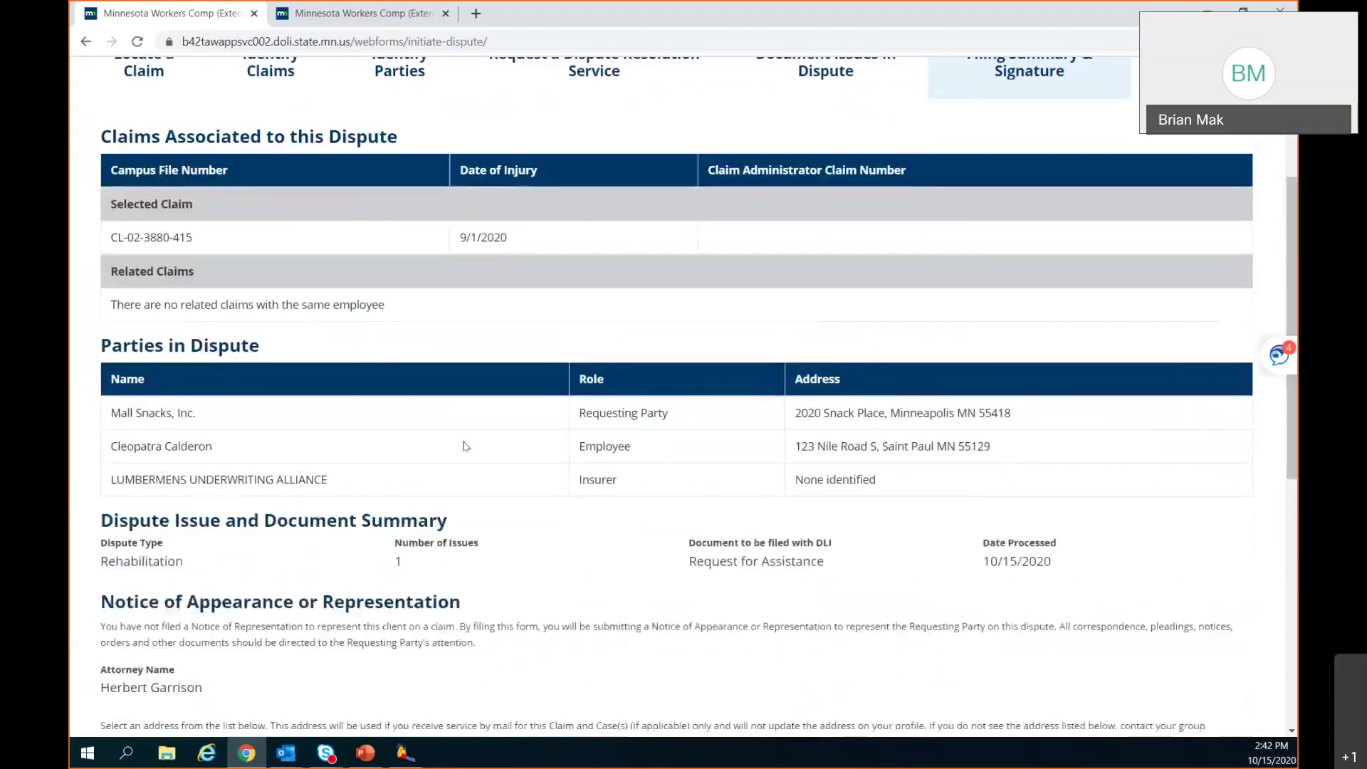
pyautogui.scroll(4, 463, 445)
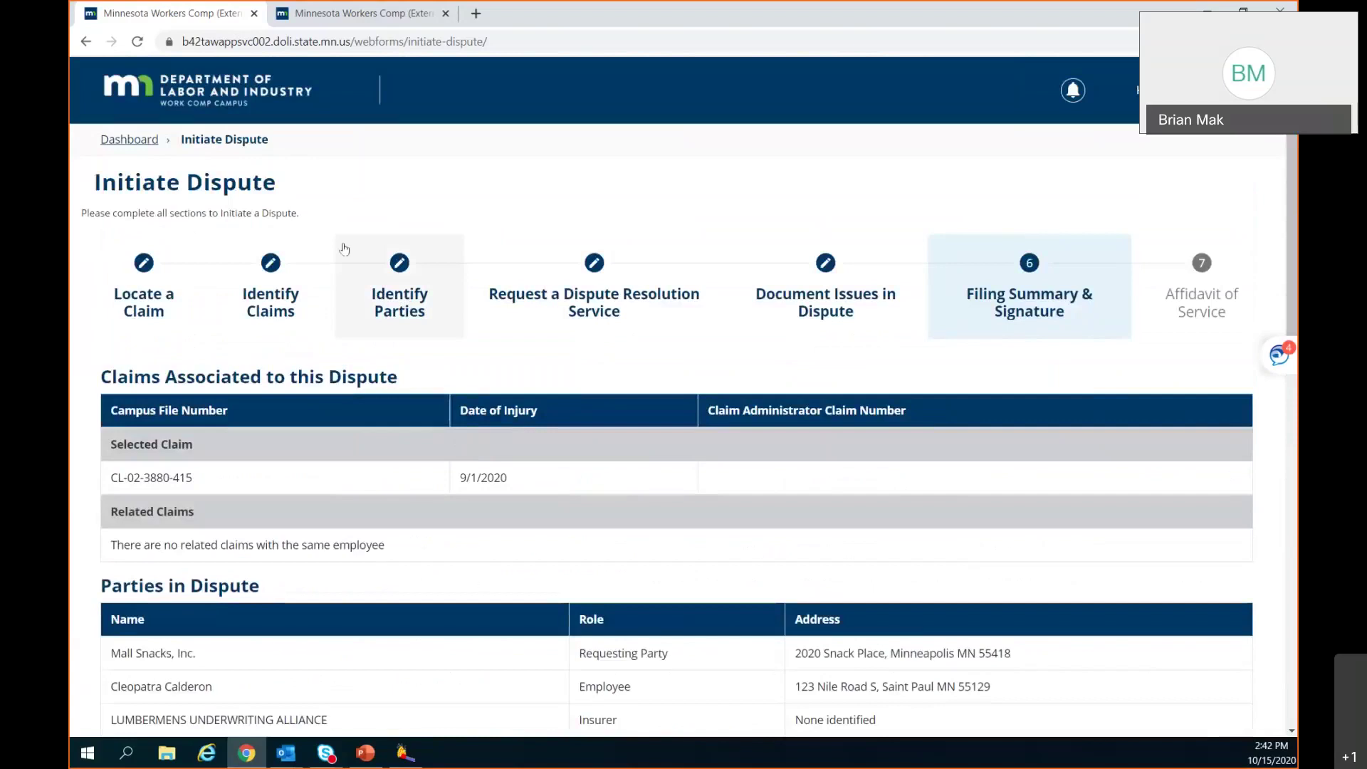
# Go back to the Dashboard and open the Lost Time Indemnity claim from My Claims
pyautogui.click(128, 140)
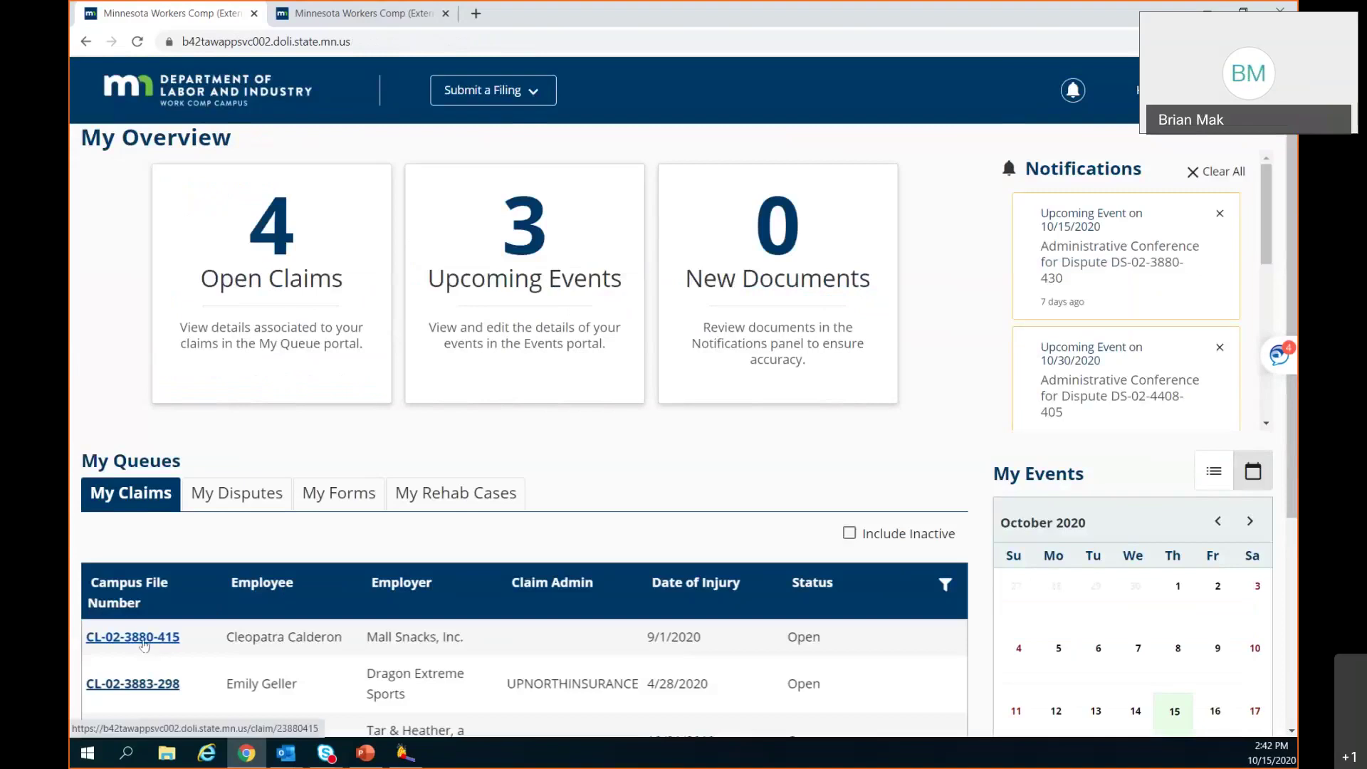
pyautogui.scroll(-3, 142, 644)
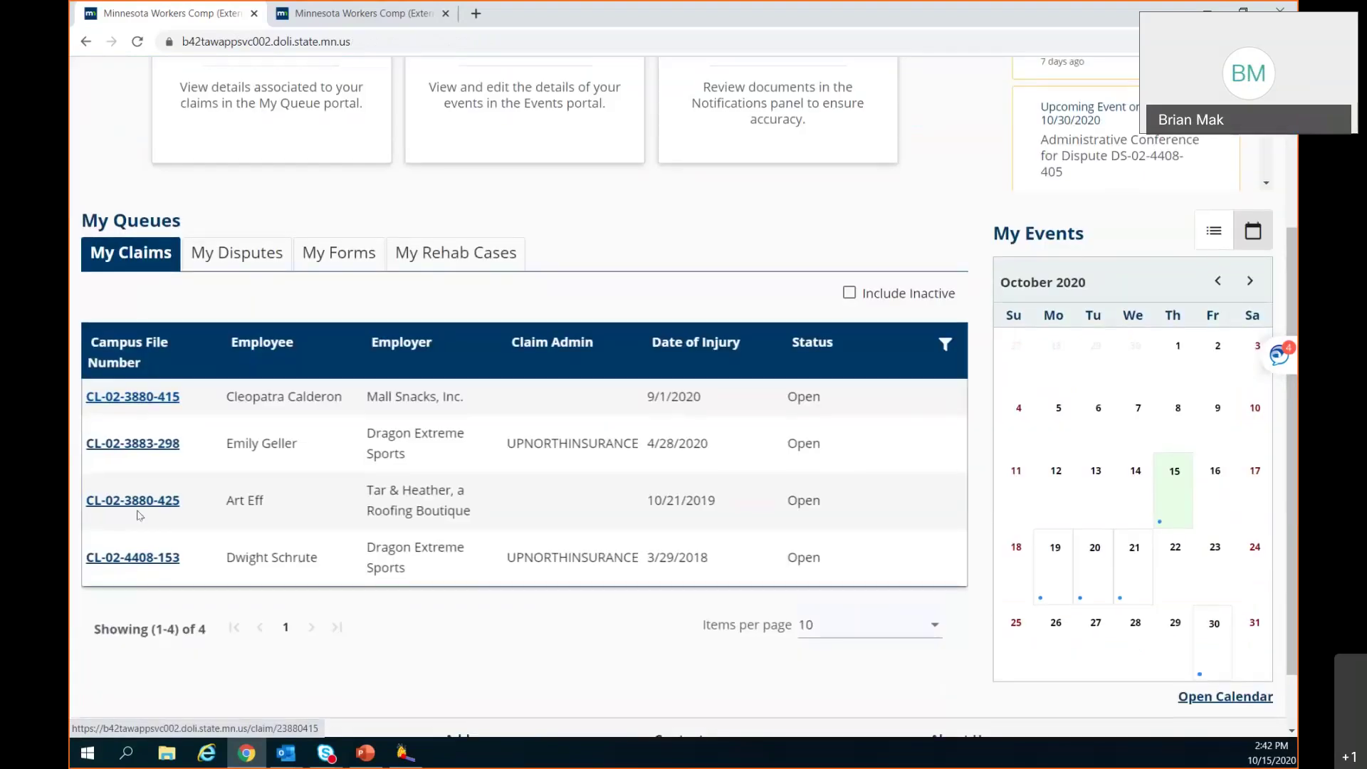
pyautogui.click(131, 559)
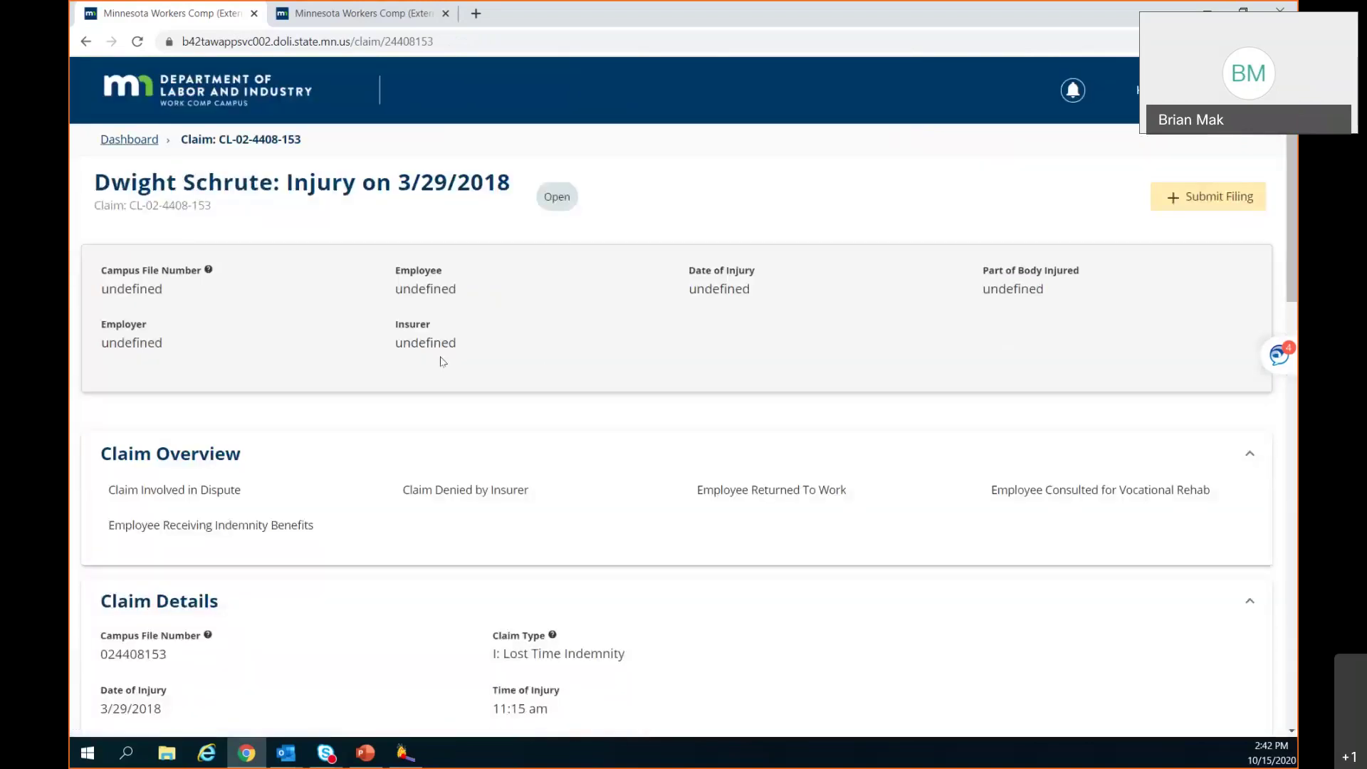
# Show the claim's Related Claims & Cases and open its pending Medical dispute
pyautogui.scroll(-5, 441, 384)
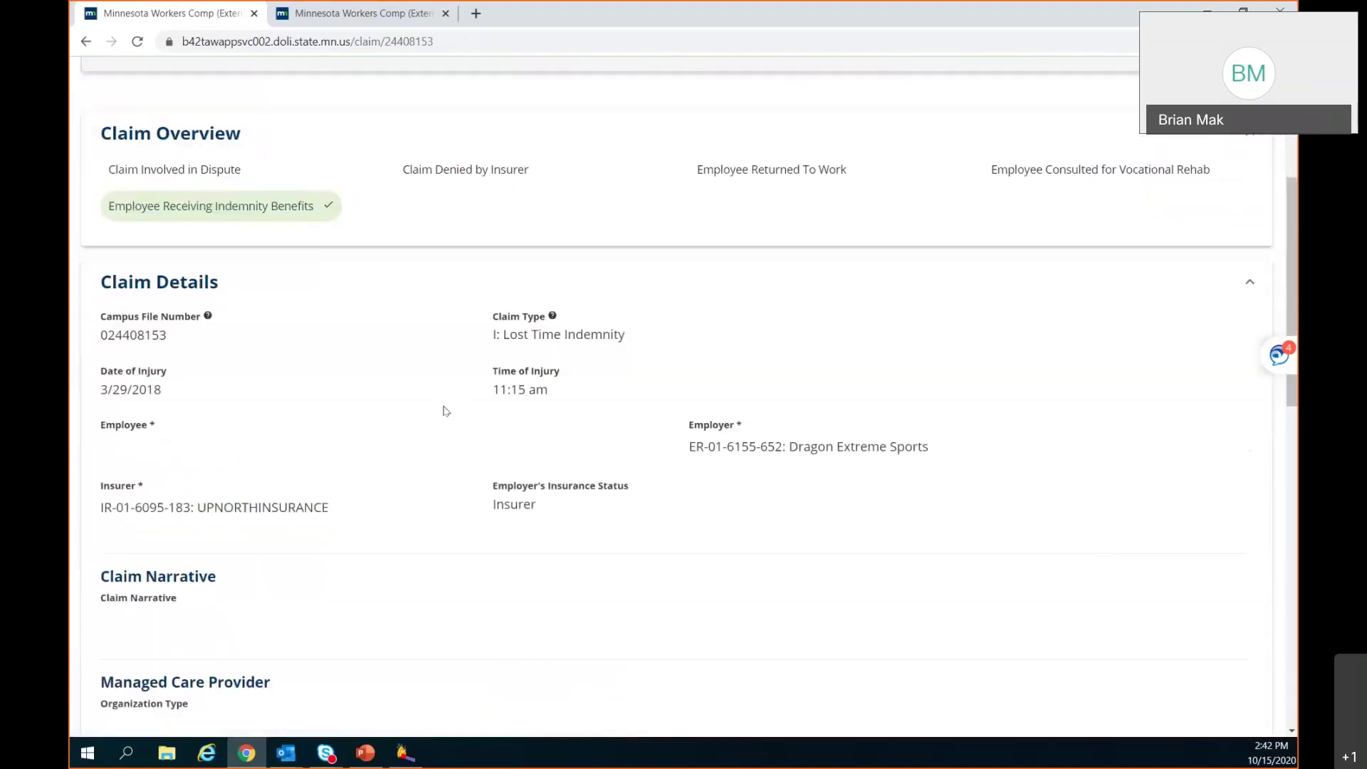
pyautogui.scroll(-10, 443, 411)
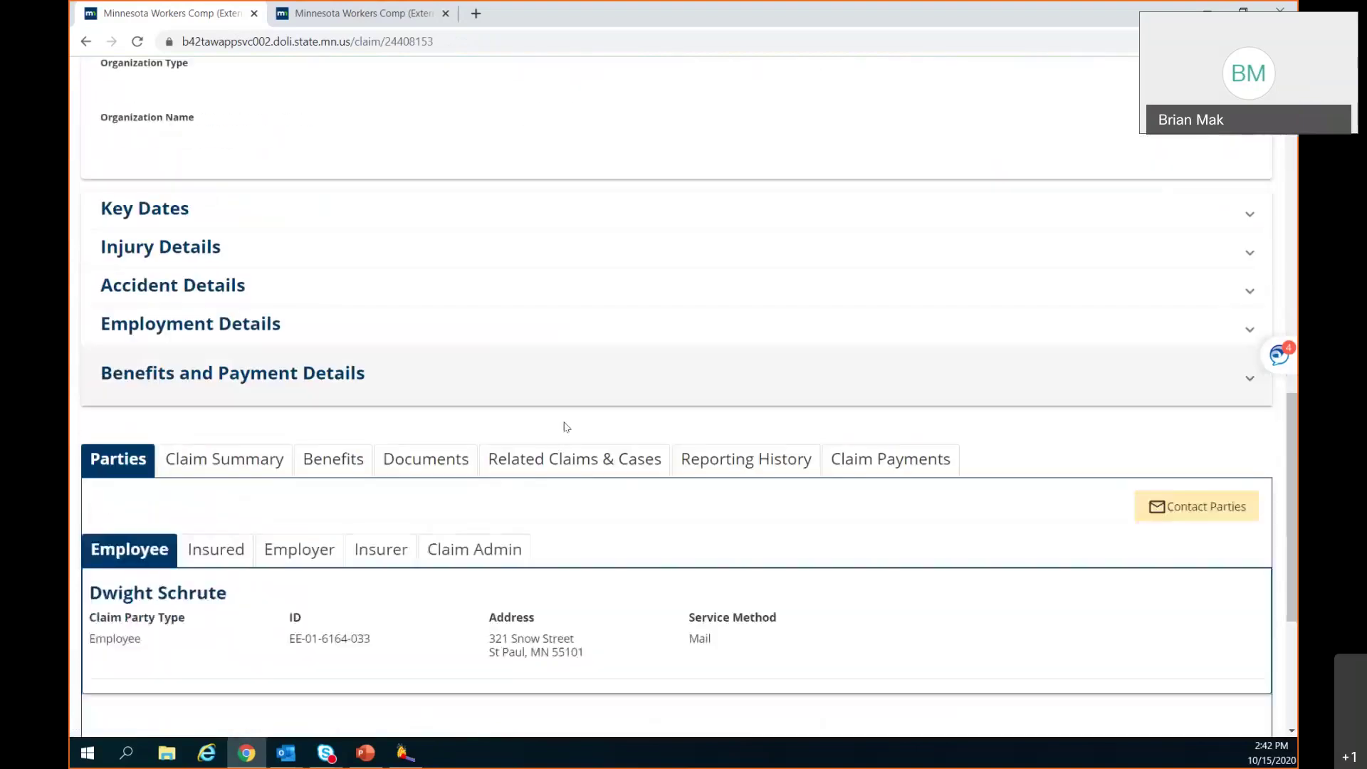
pyautogui.click(581, 462)
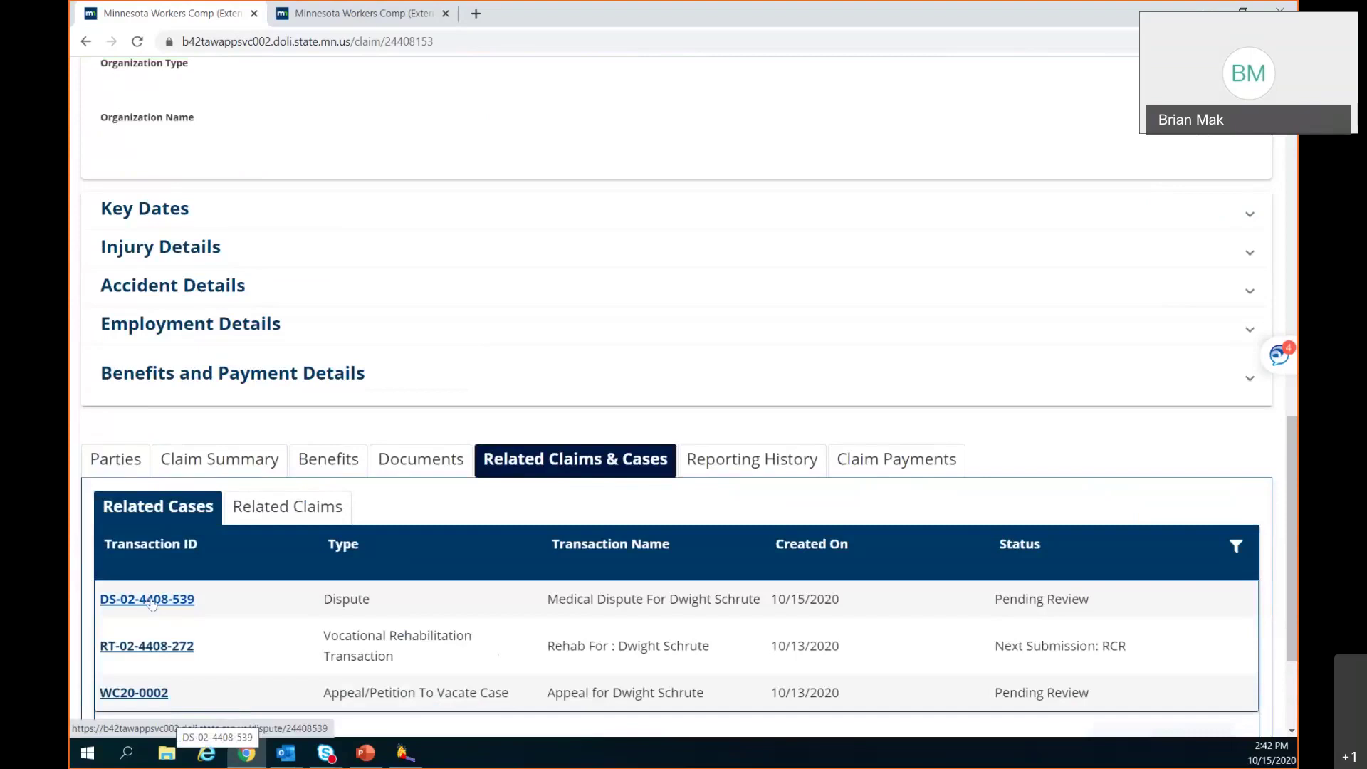
pyautogui.click(152, 601)
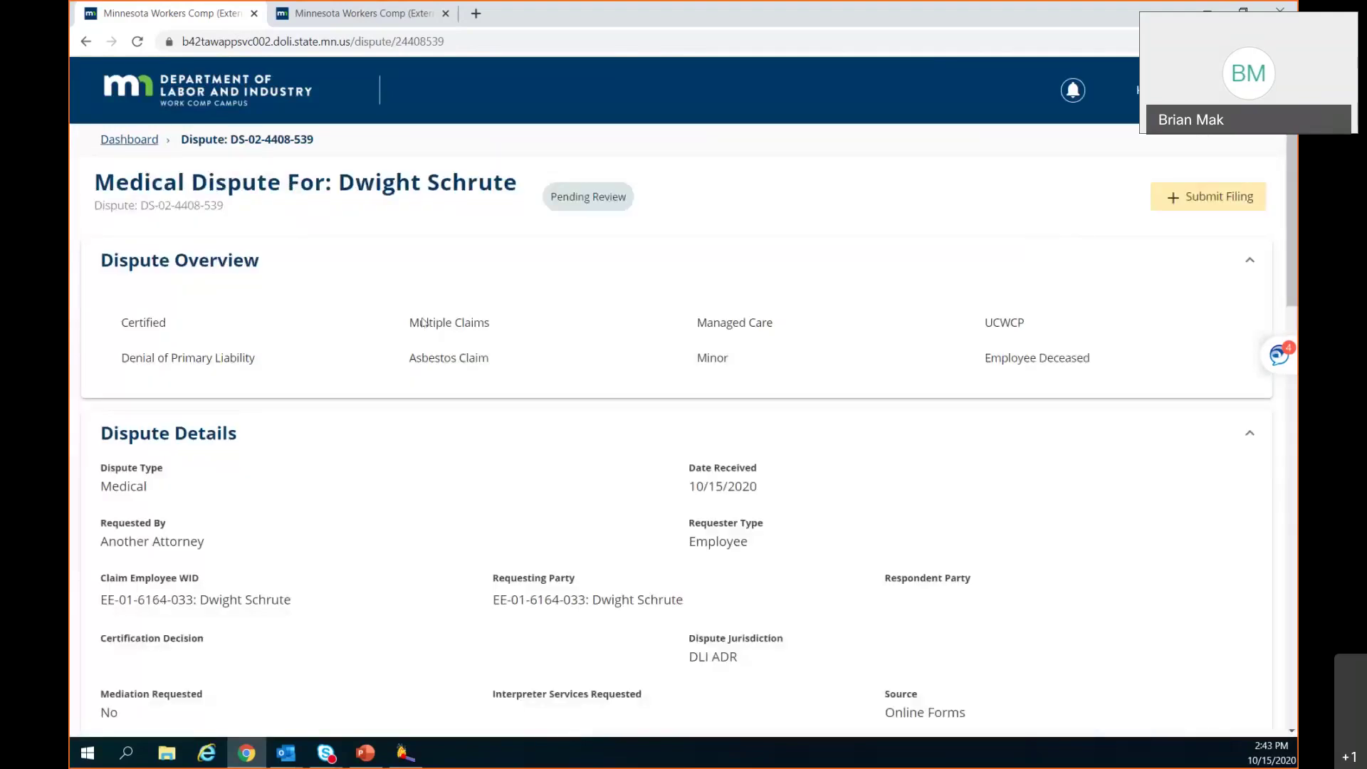
pyautogui.scroll(-5, 423, 322)
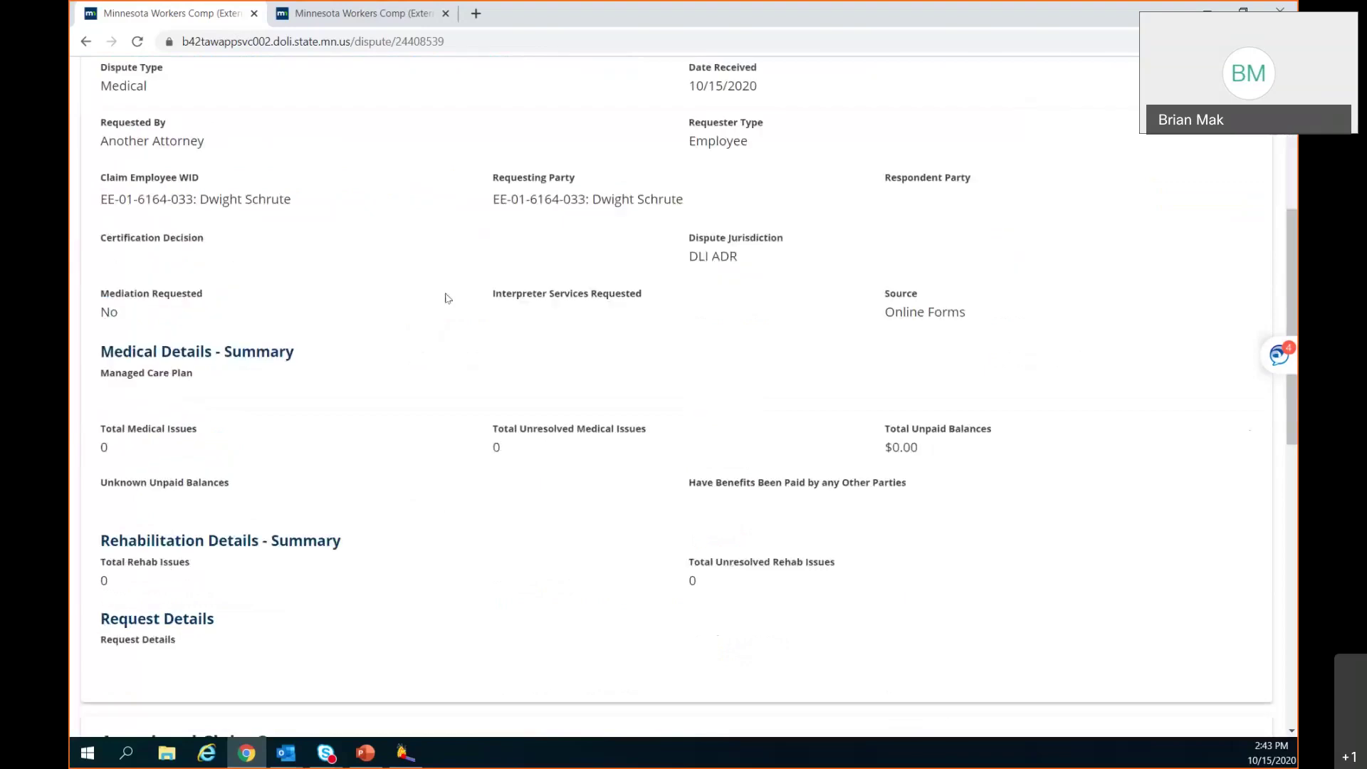
pyautogui.scroll(5, 447, 297)
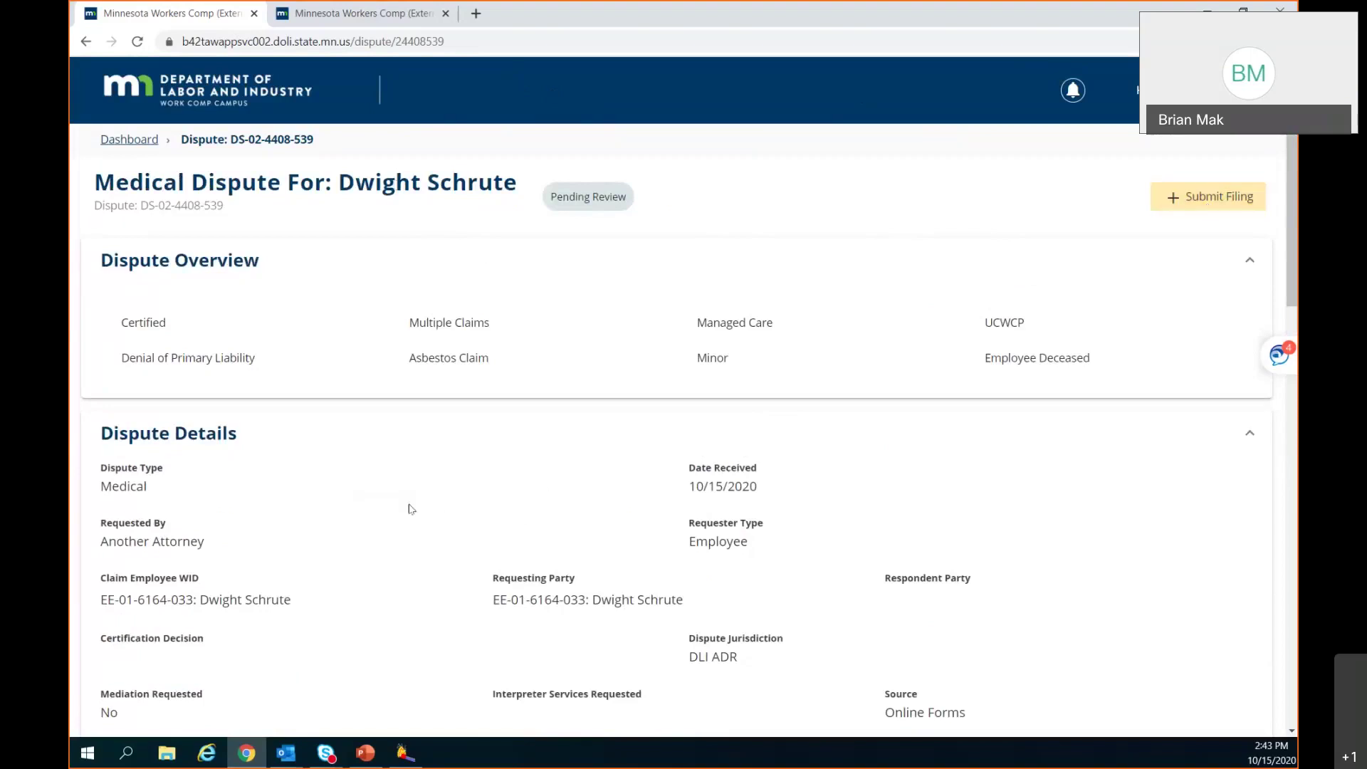
pyautogui.click(1209, 199)
pyautogui.click(496, 455)
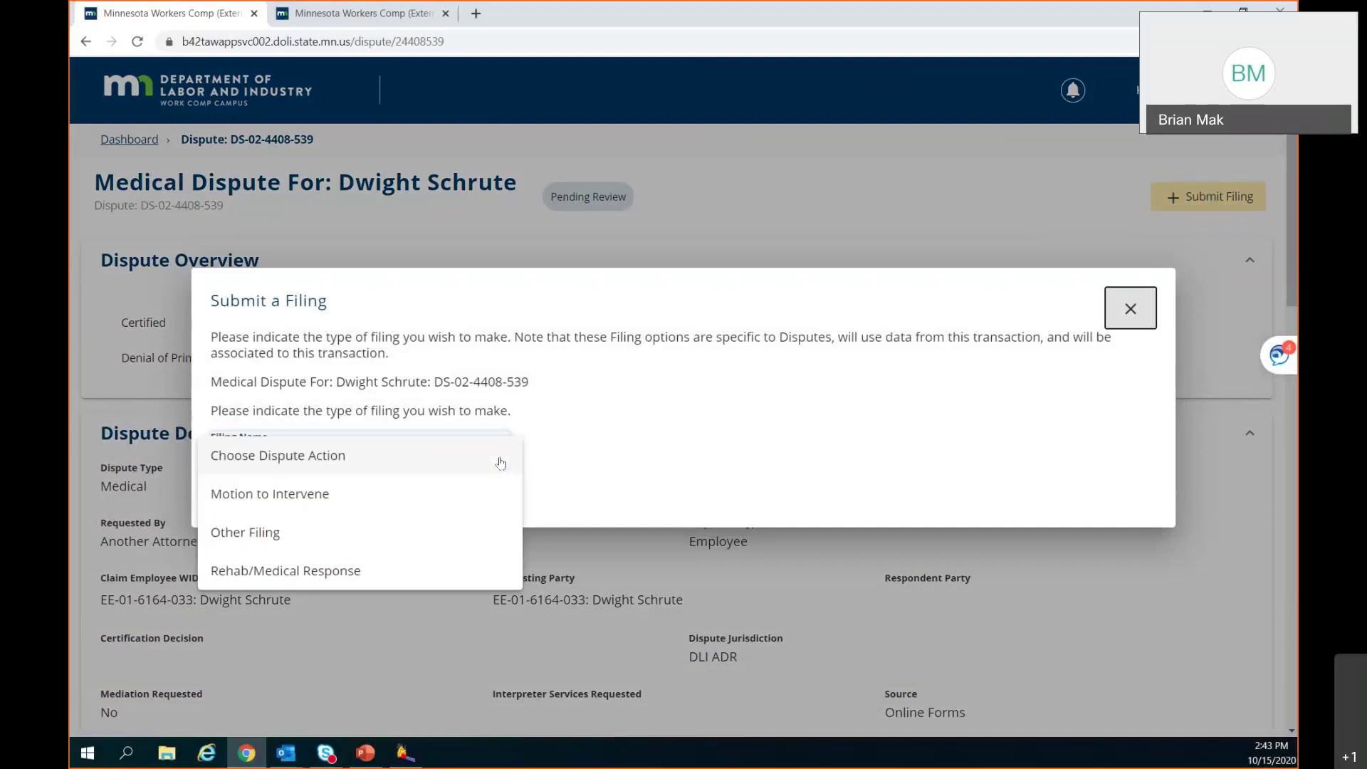
pyautogui.click(290, 575)
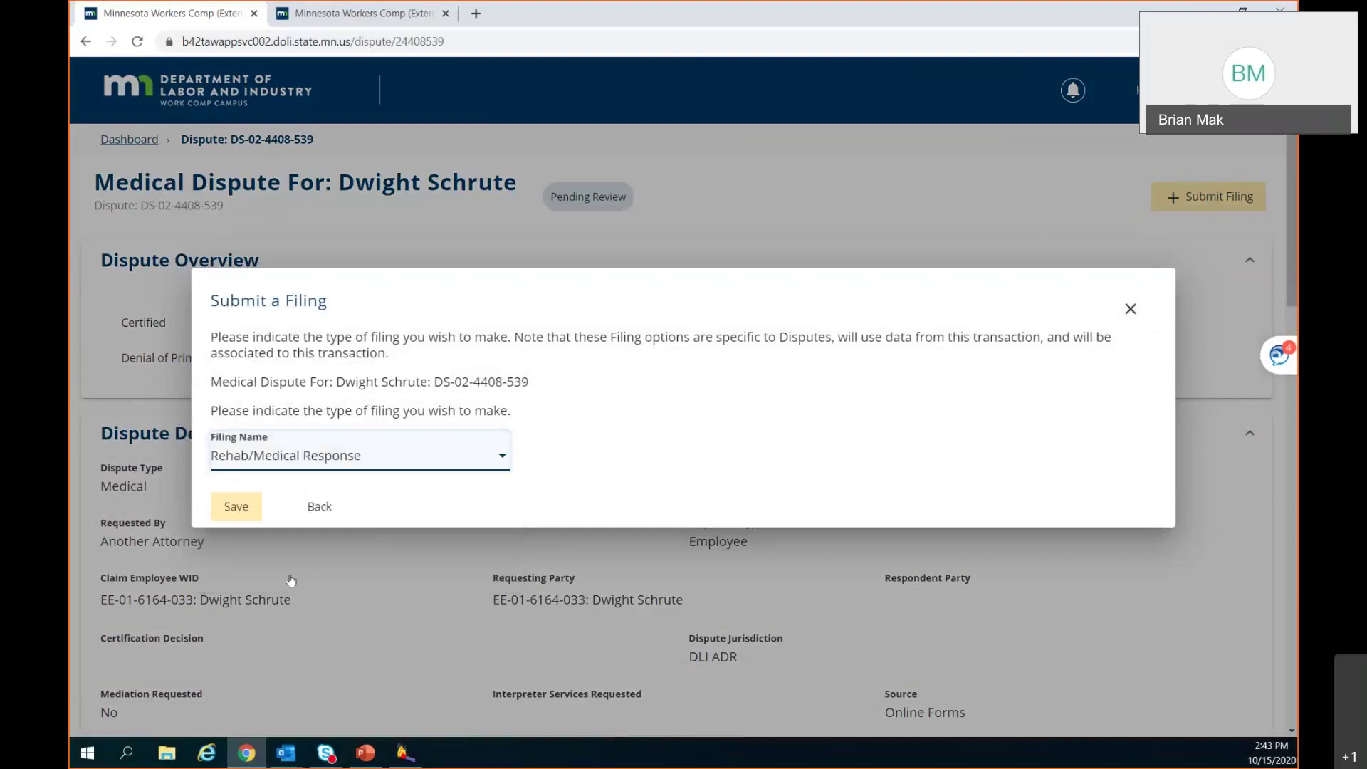
pyautogui.click(235, 510)
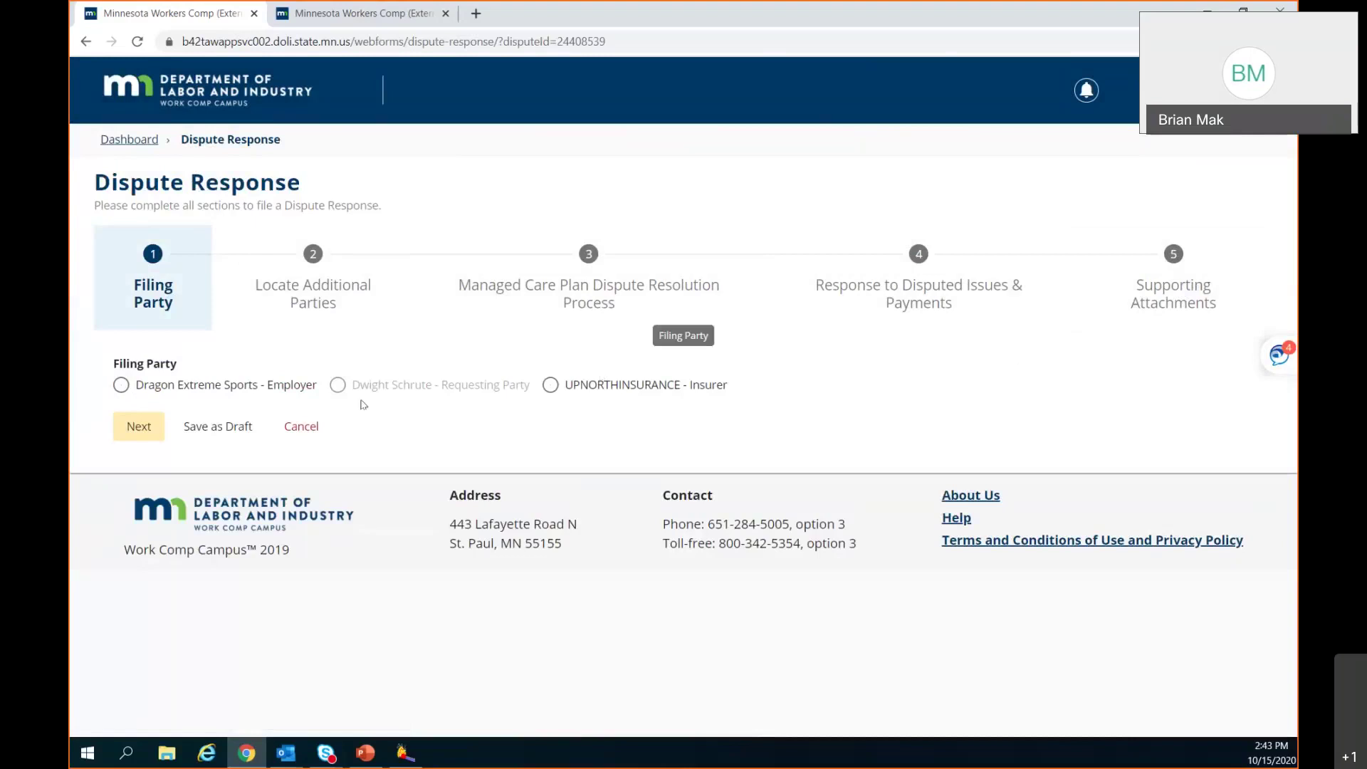
pyautogui.click(297, 428)
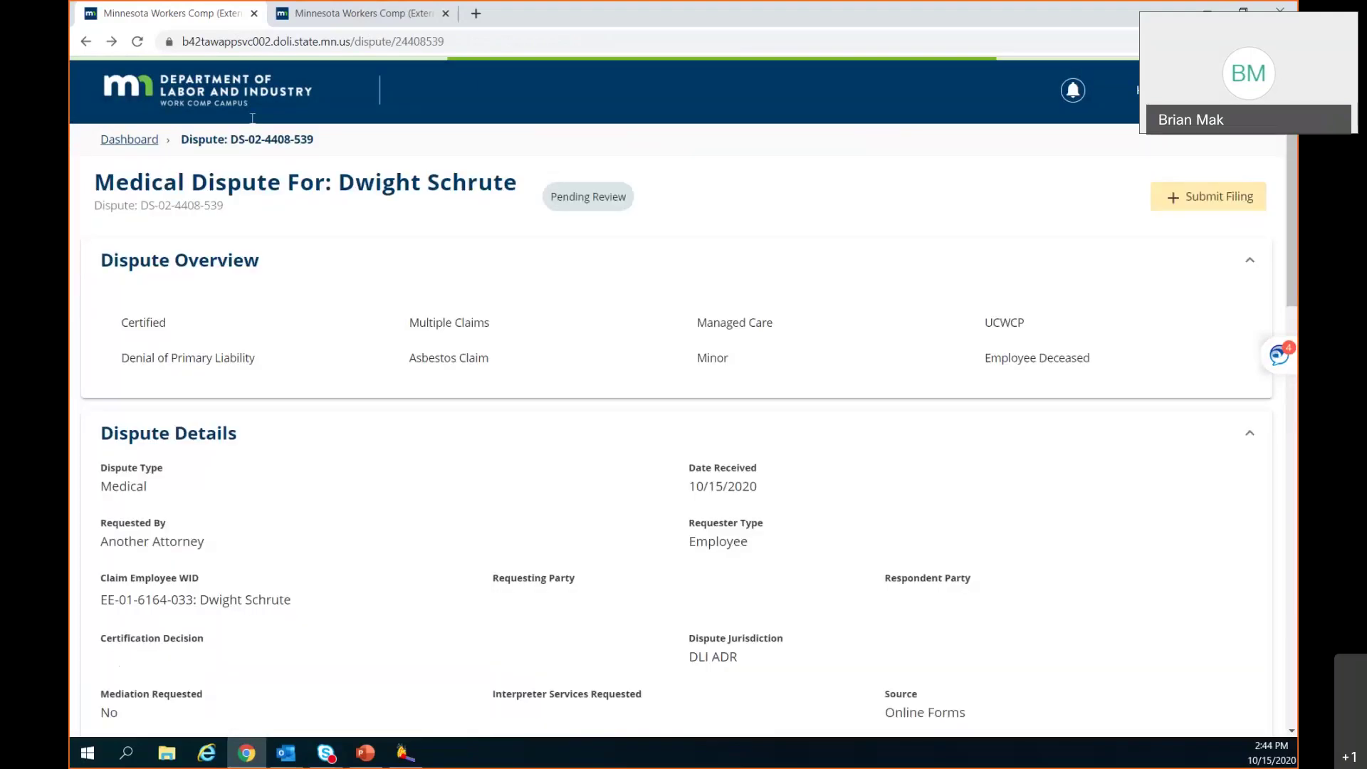
# Return to the dashboard and open claim CL-02-4408-153
pyautogui.click(208, 91)
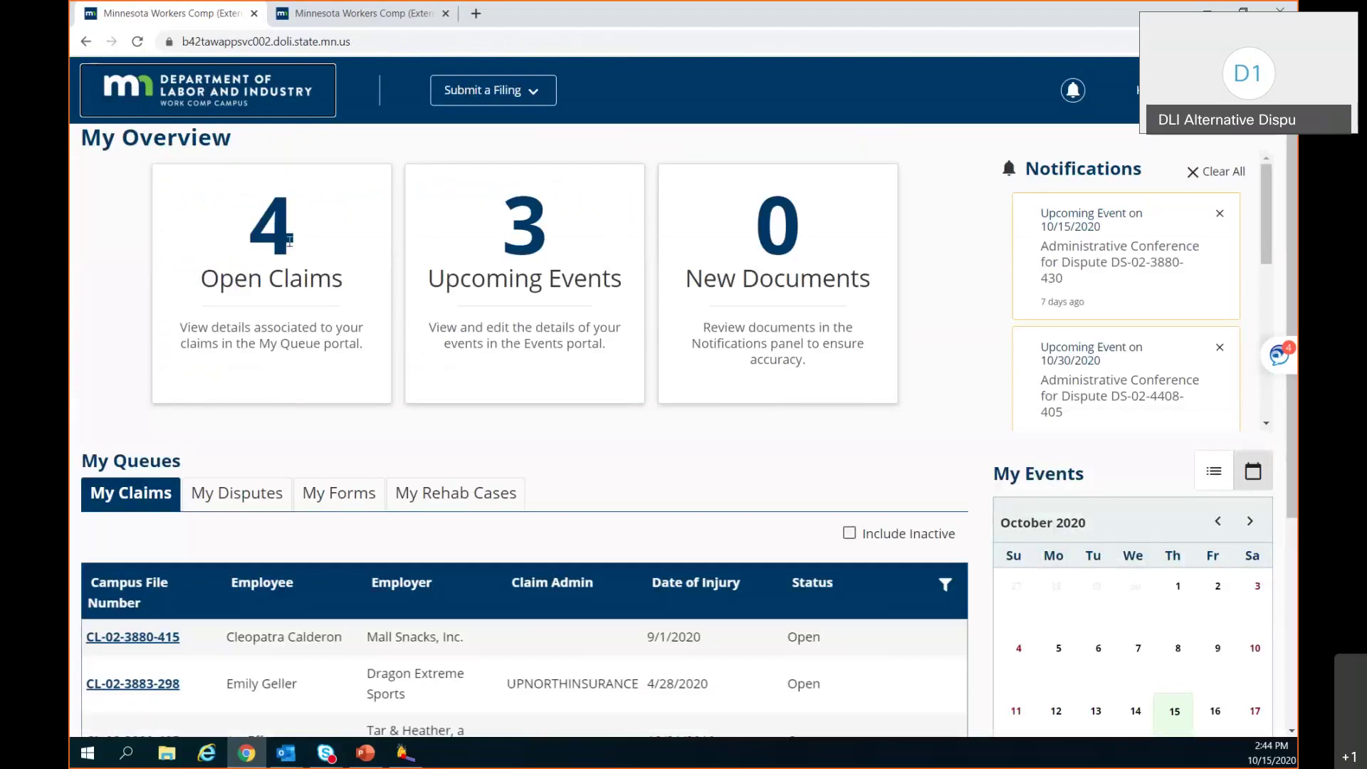
pyautogui.scroll(-4, 289, 242)
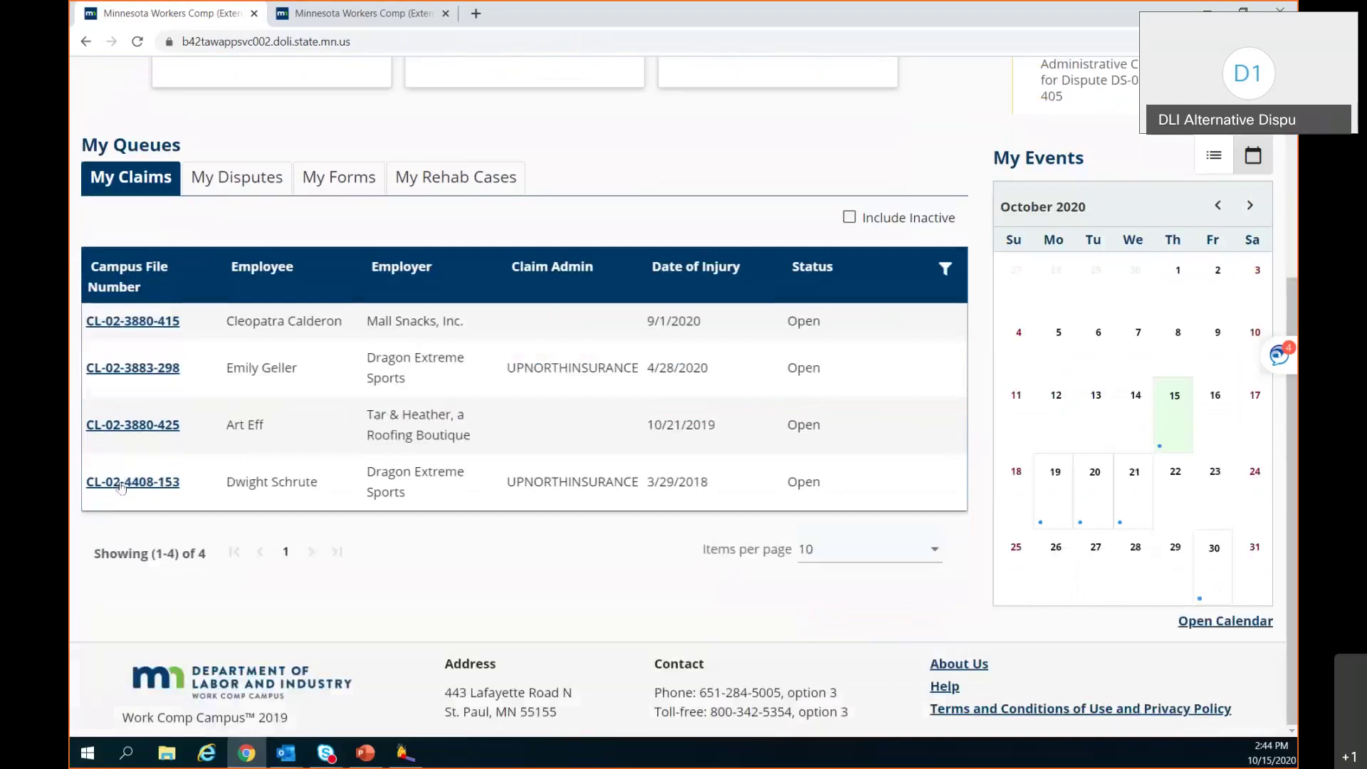
pyautogui.click(122, 486)
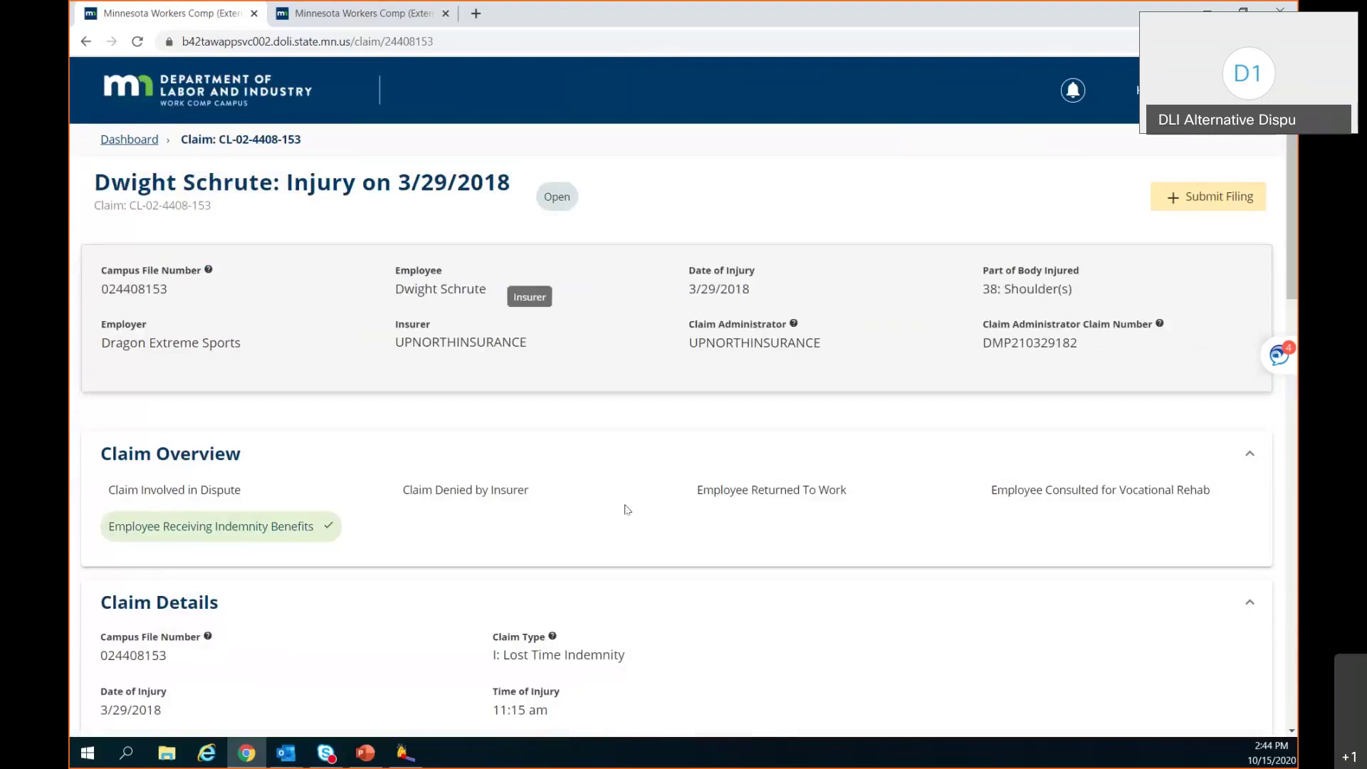
# Open the pending medical dispute from Related Claims & Cases and start a new filing
pyautogui.scroll(-1, 612, 491)
pyautogui.scroll(-6, 598, 472)
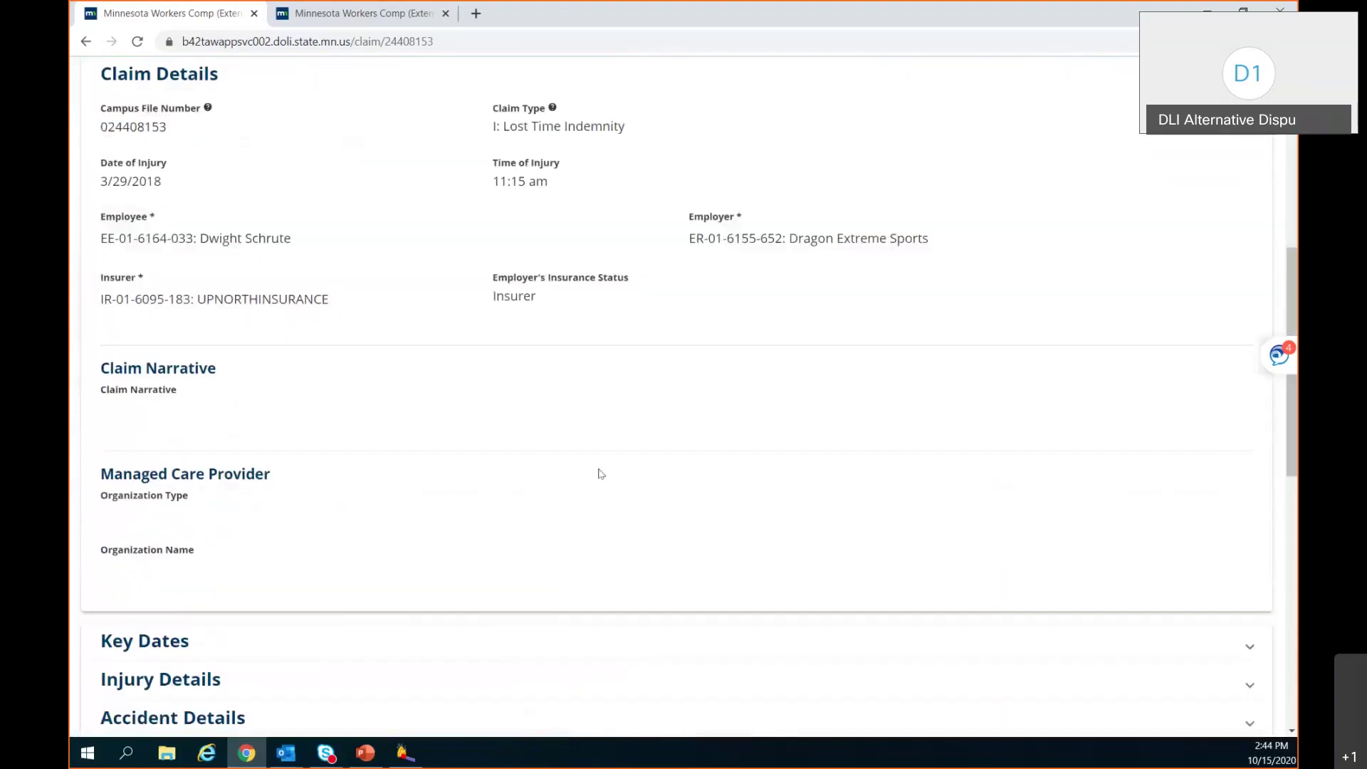
pyautogui.scroll(-6, 601, 474)
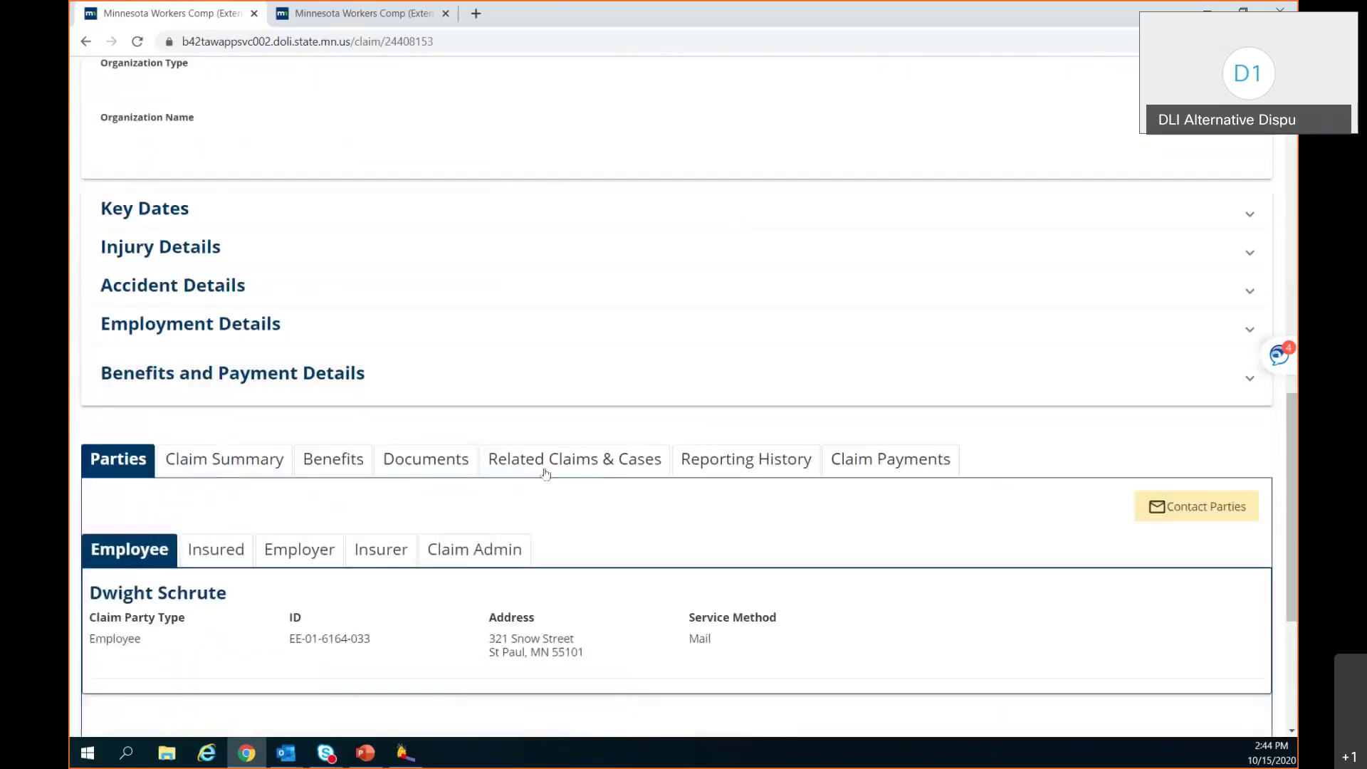
pyautogui.click(544, 473)
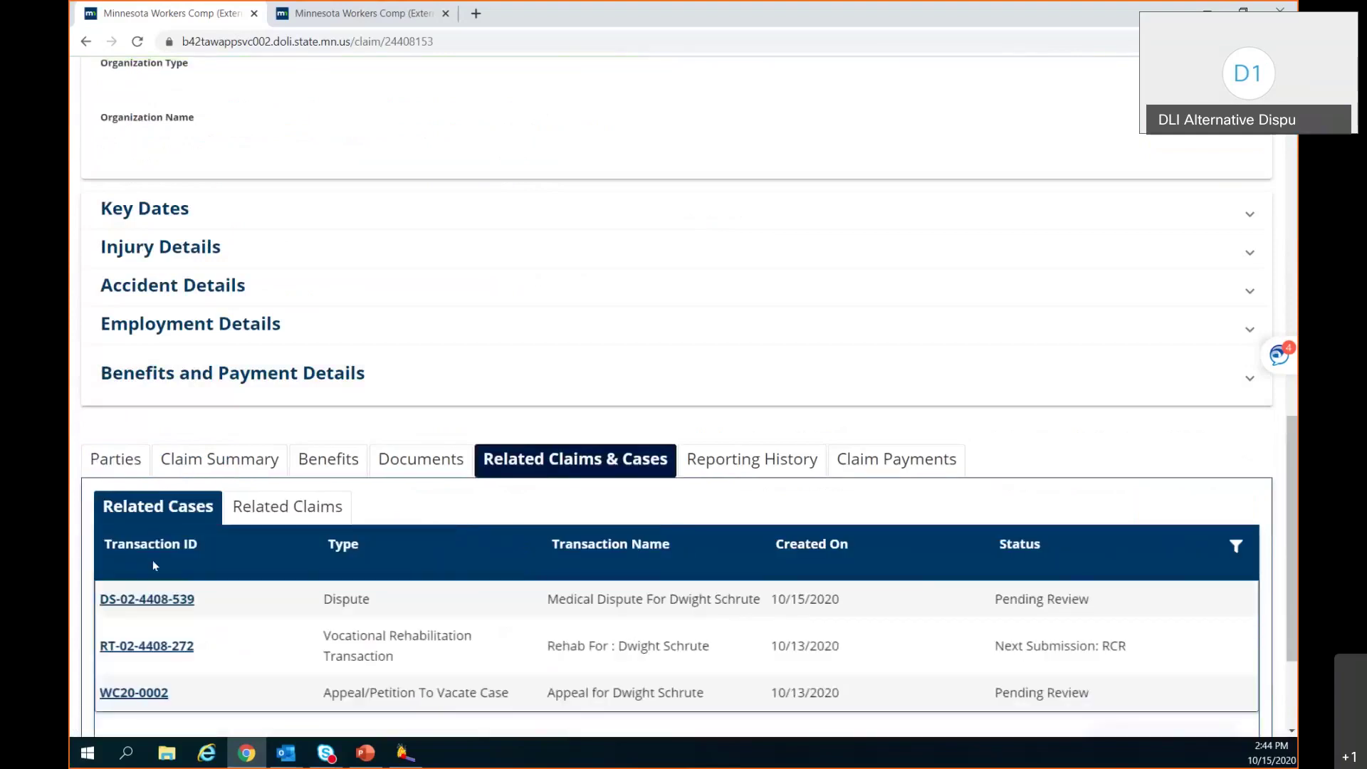
pyautogui.click(147, 600)
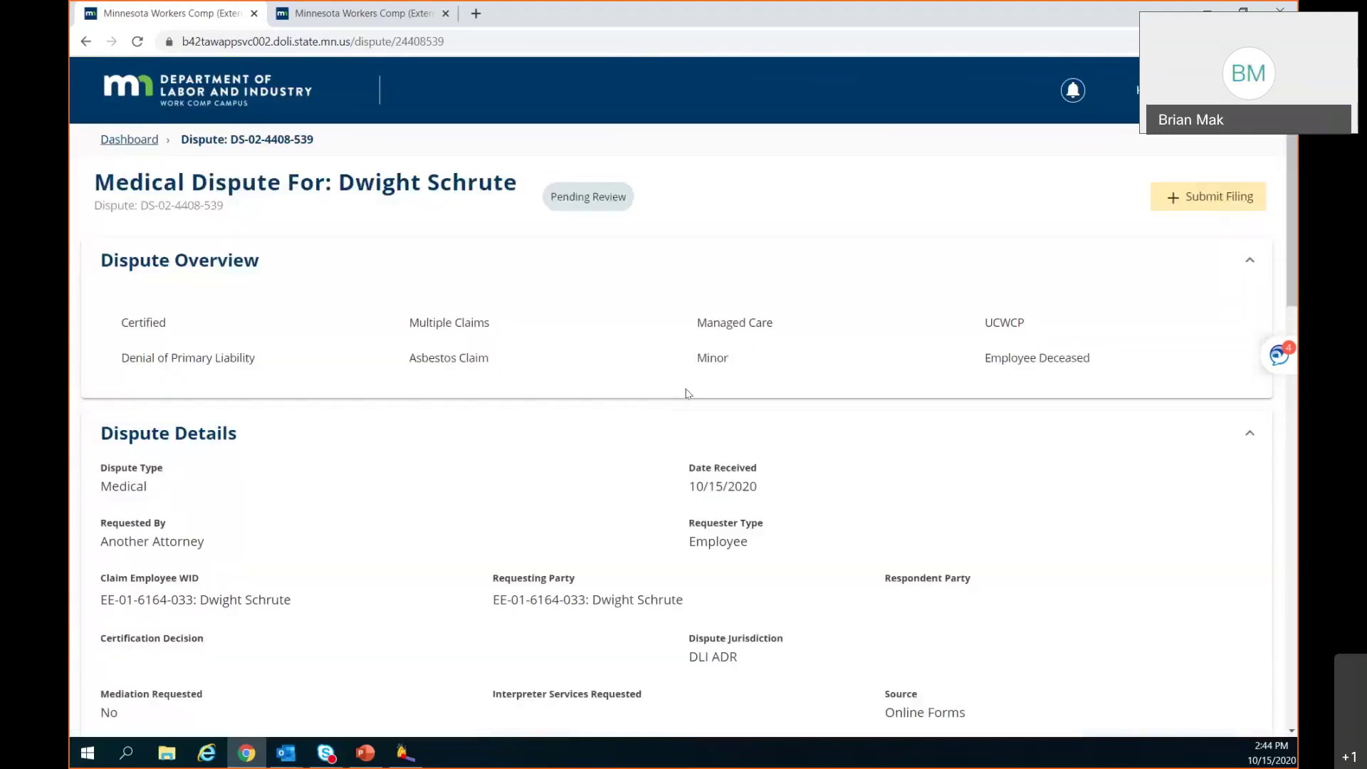
pyautogui.click(1230, 200)
pyautogui.click(503, 456)
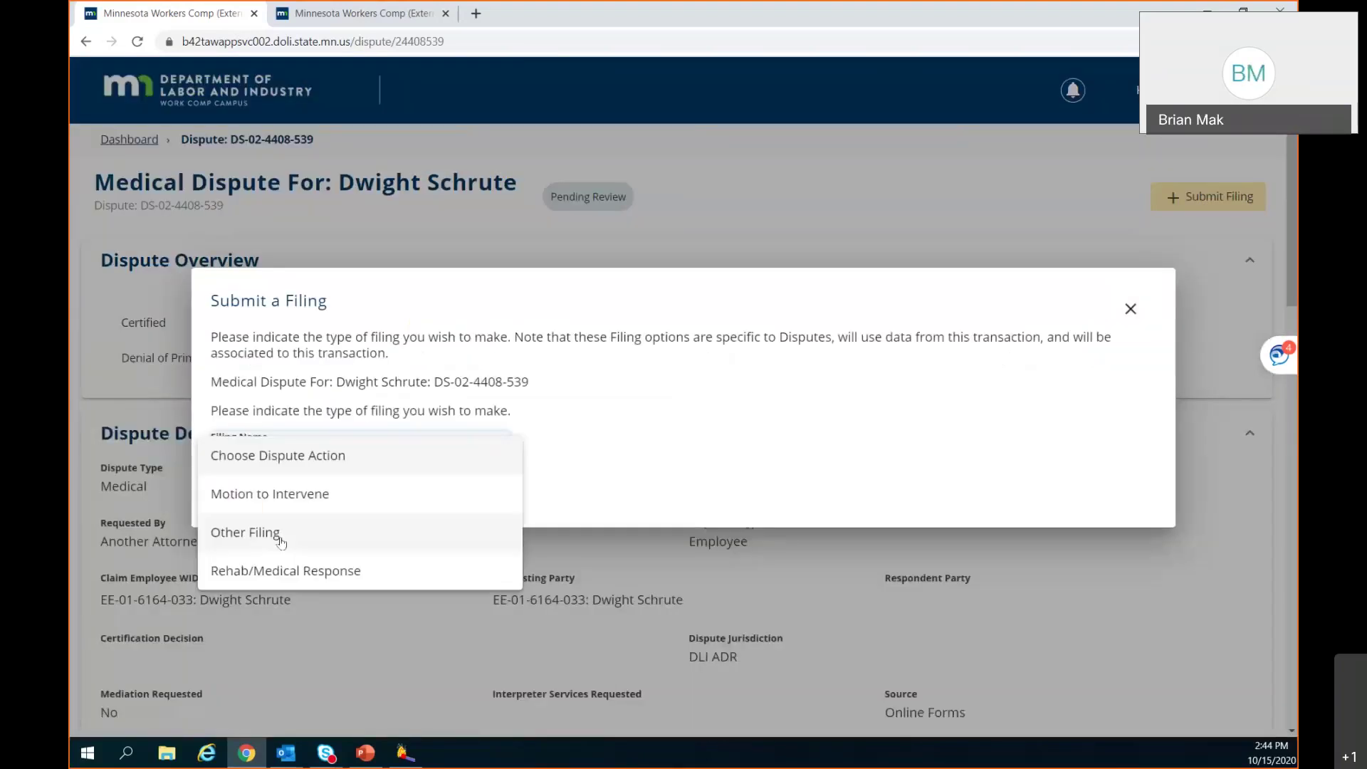
pyautogui.click(289, 579)
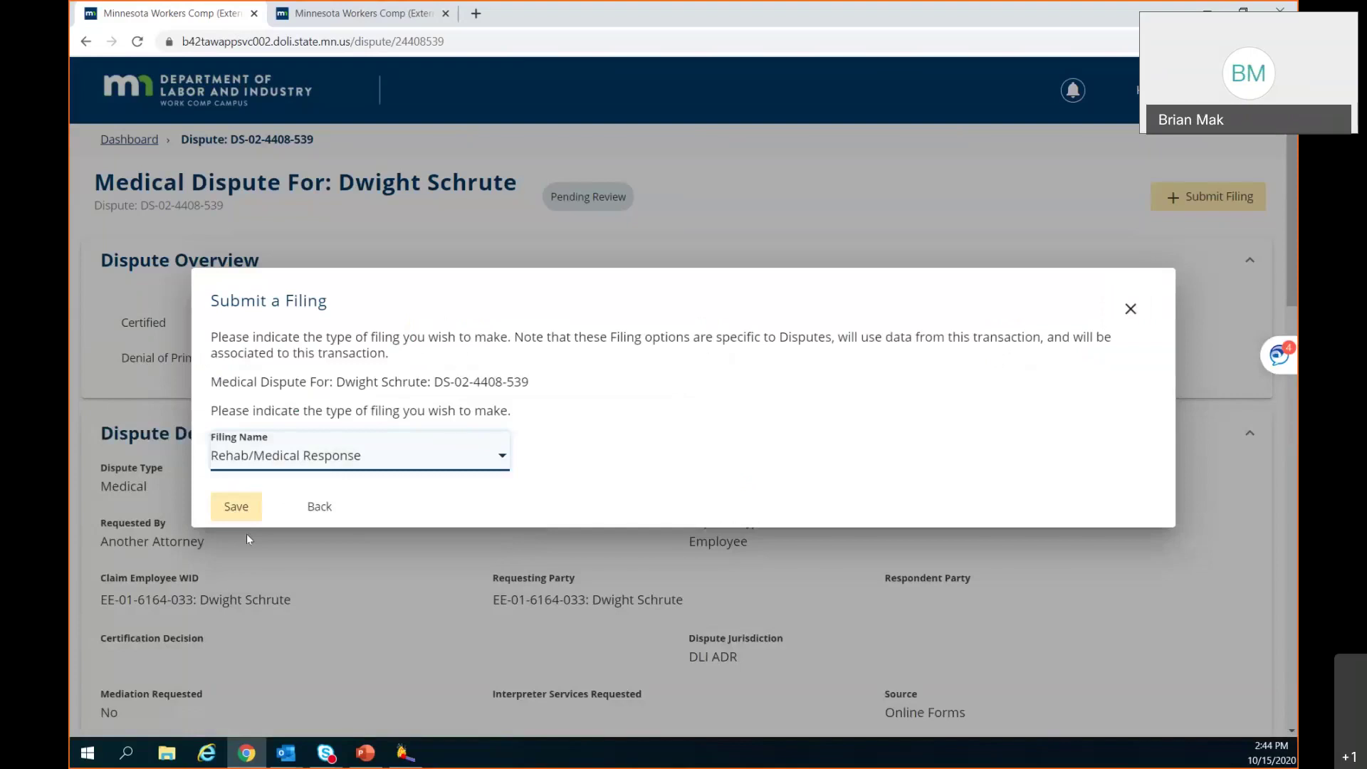
pyautogui.press('Tab')
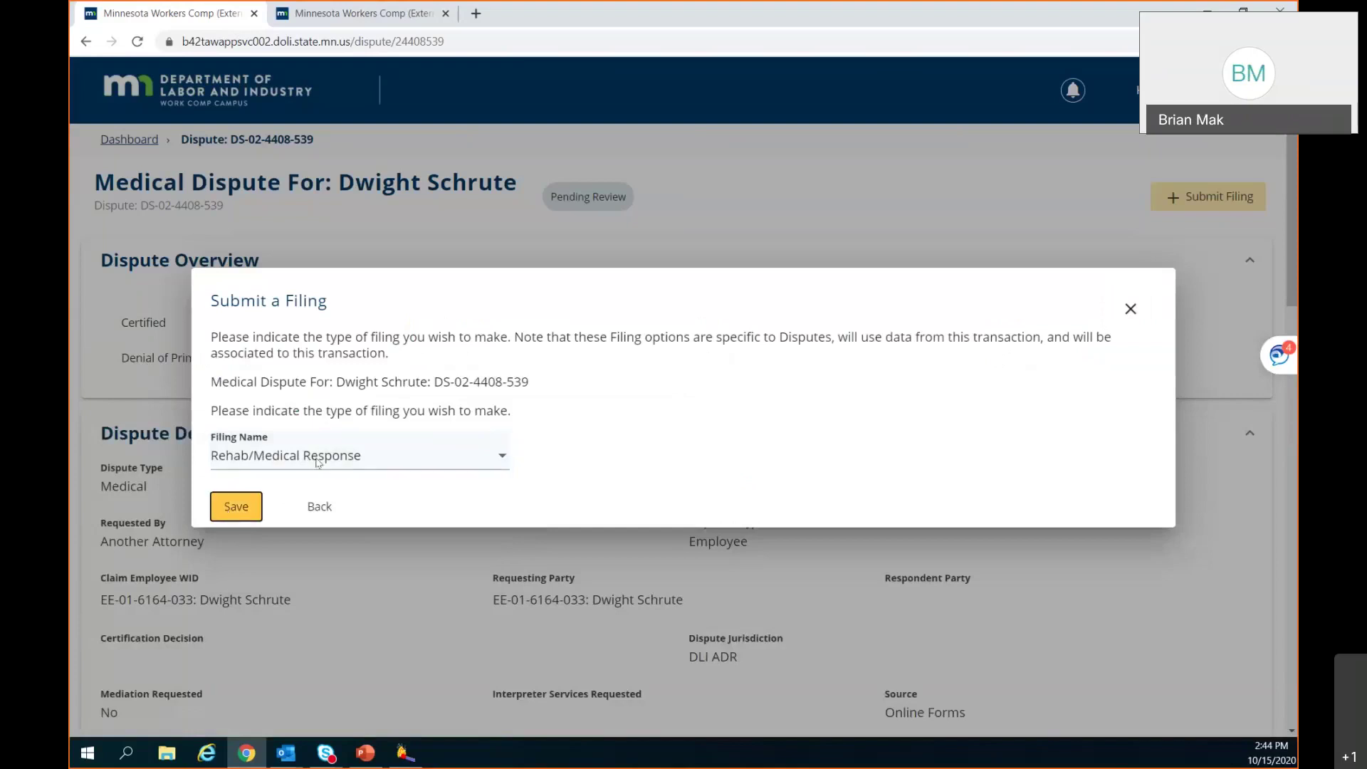
pyautogui.press('Return')
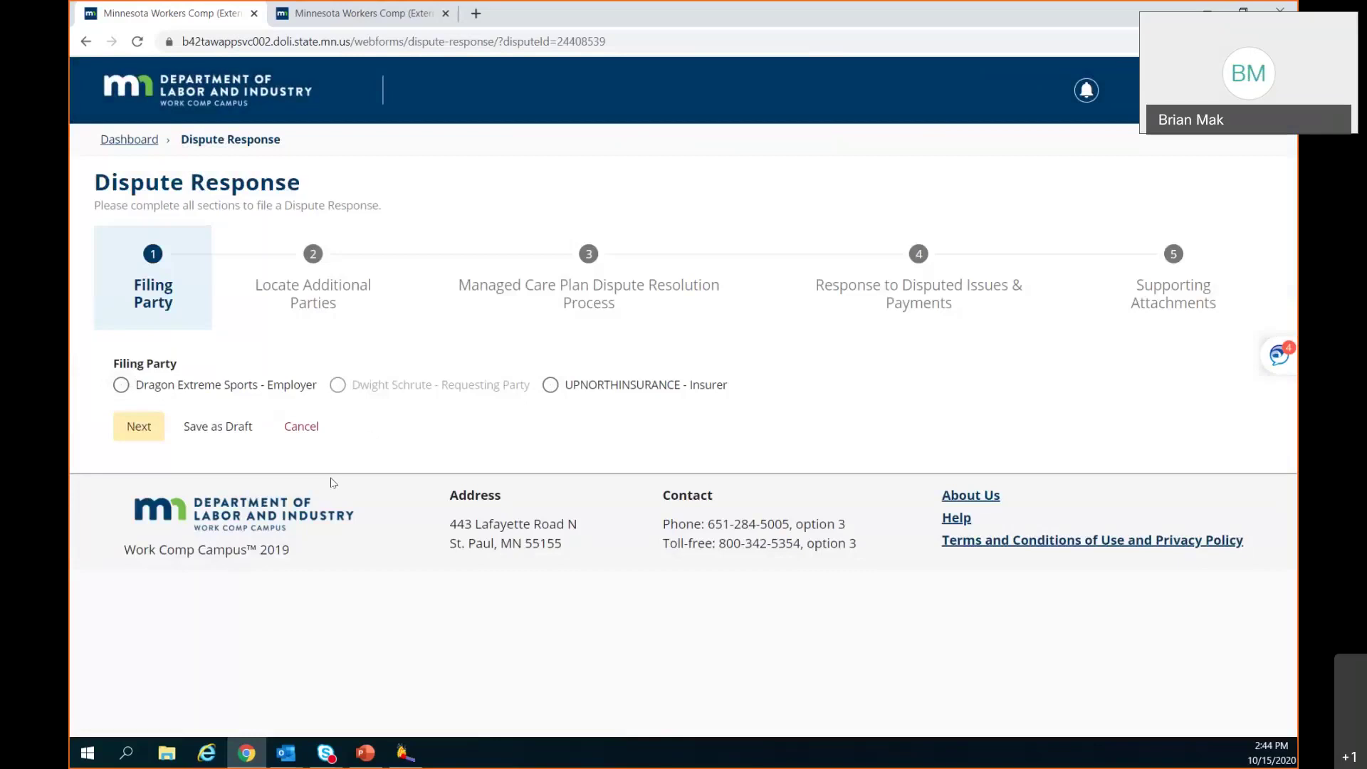
pyautogui.click(301, 428)
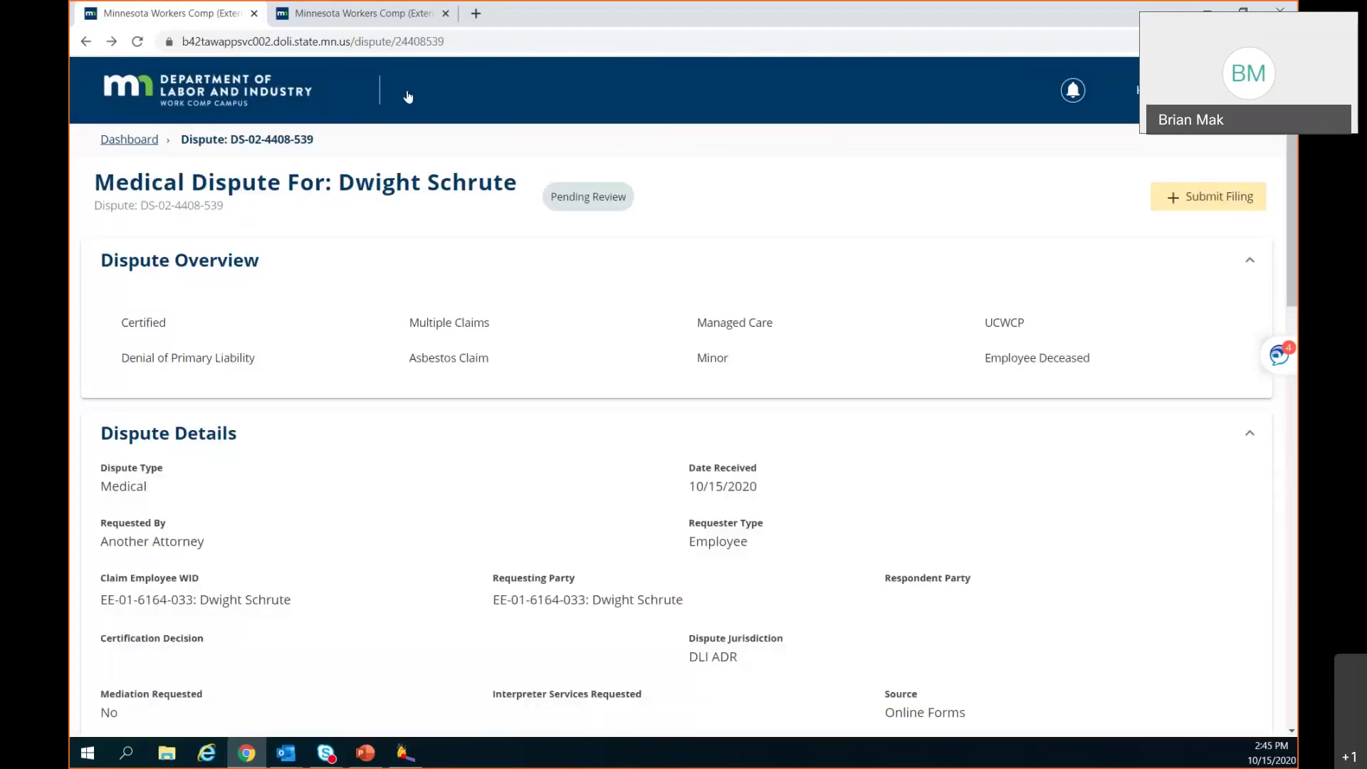
# Open the Initiate a Dispute filing form, then return to the PowerPoint Demo slide
pyautogui.click(533, 98)
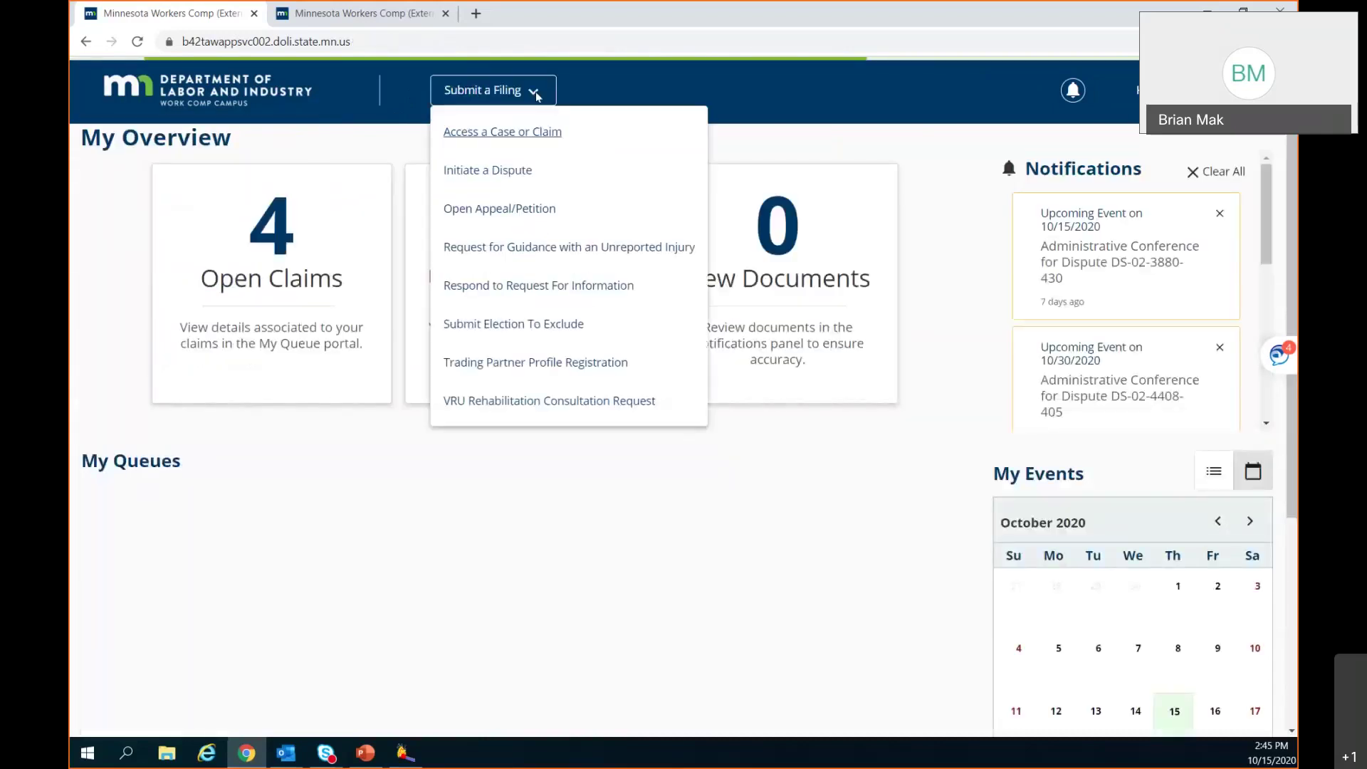
pyautogui.click(484, 171)
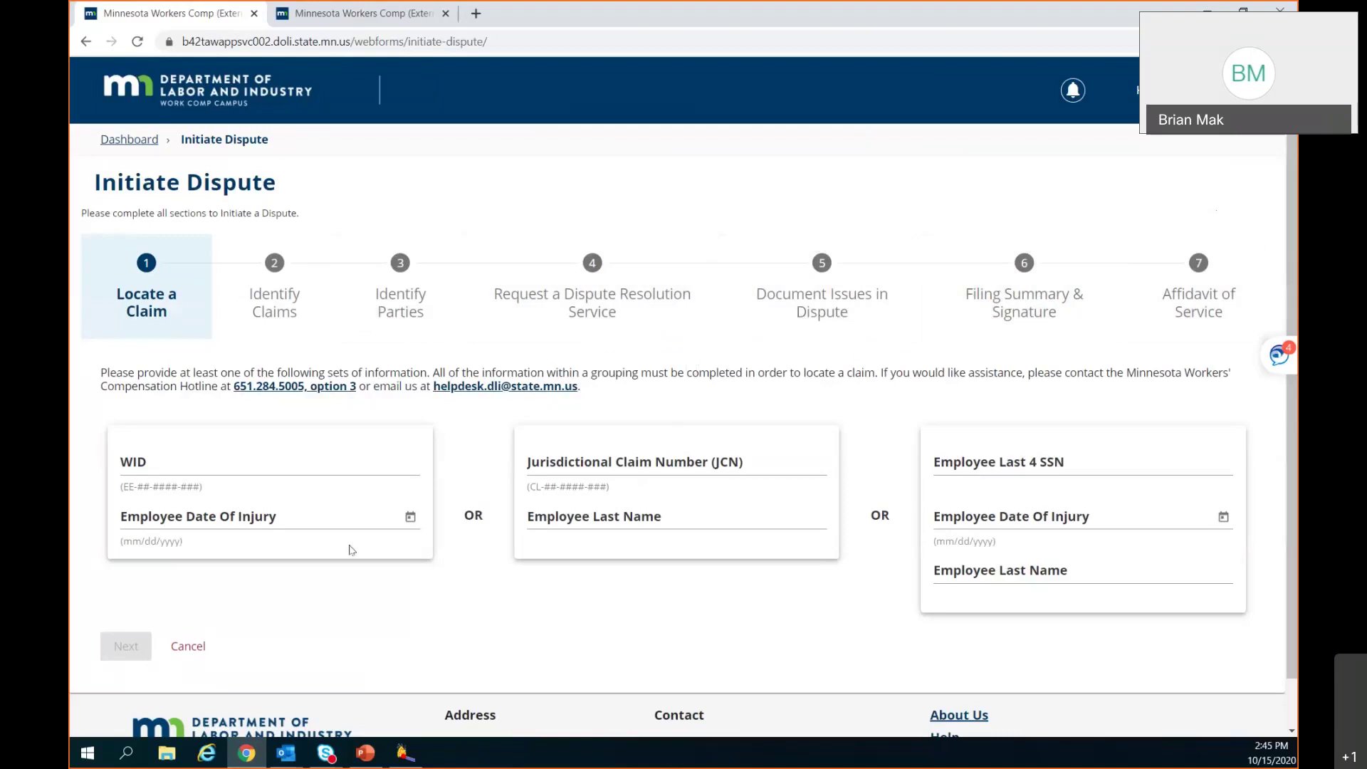
pyautogui.click(364, 756)
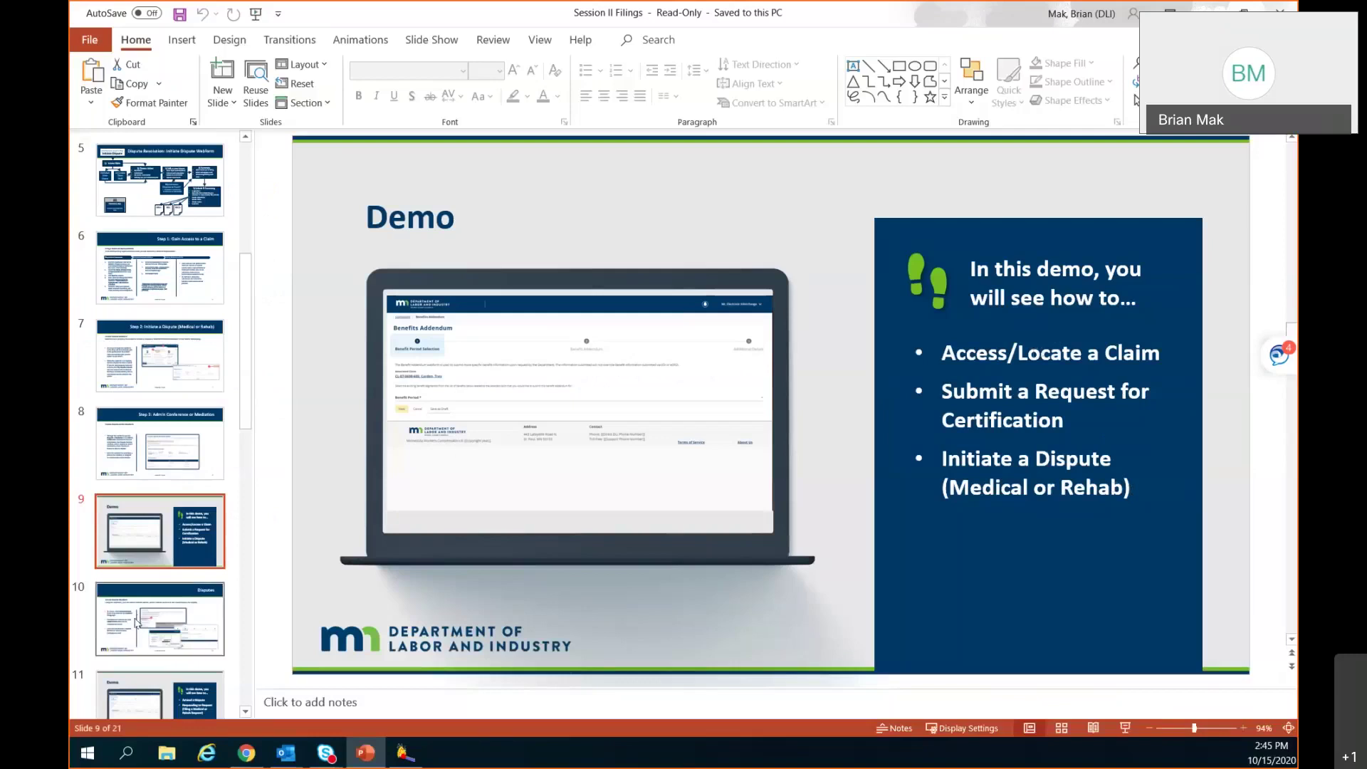
# View the Disputes slide (10), go back to Demo slide 9, then return to the portal
pyautogui.click(136, 621)
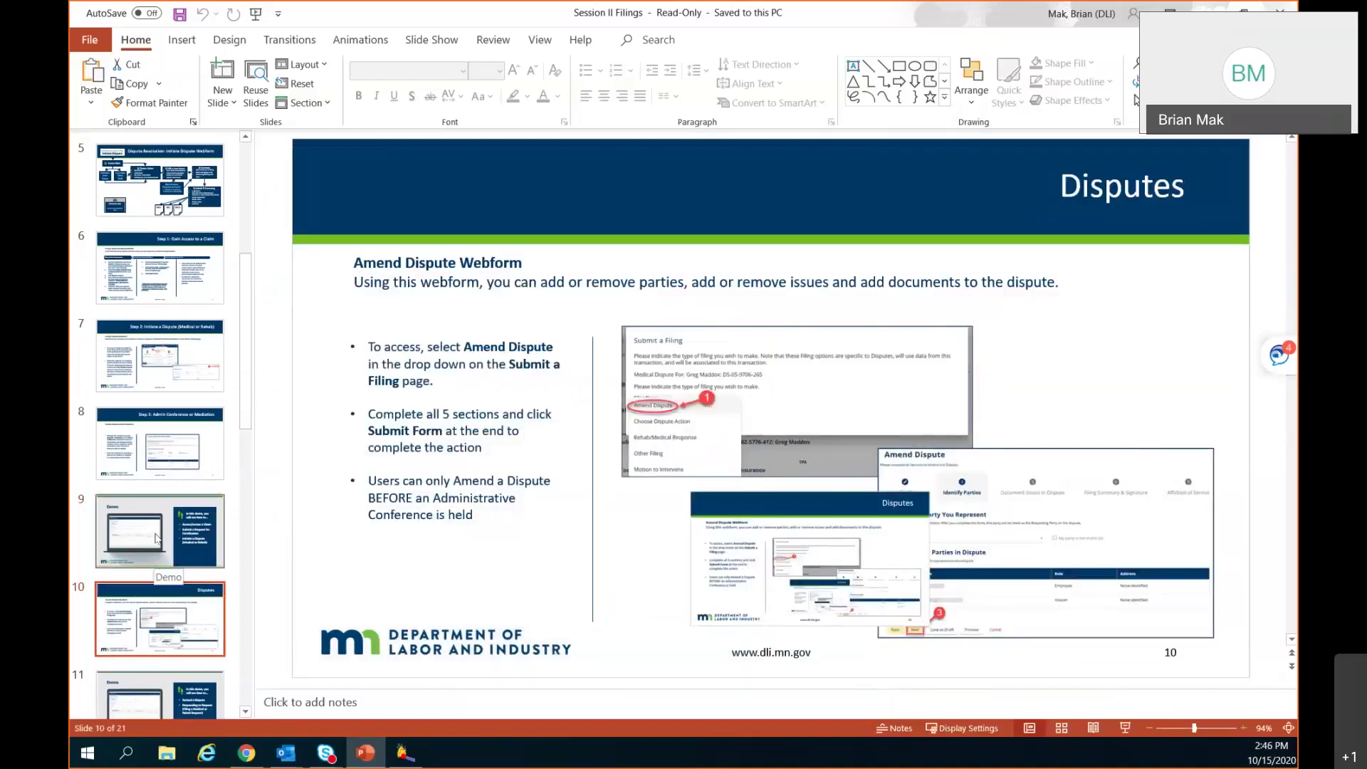
pyautogui.click(156, 539)
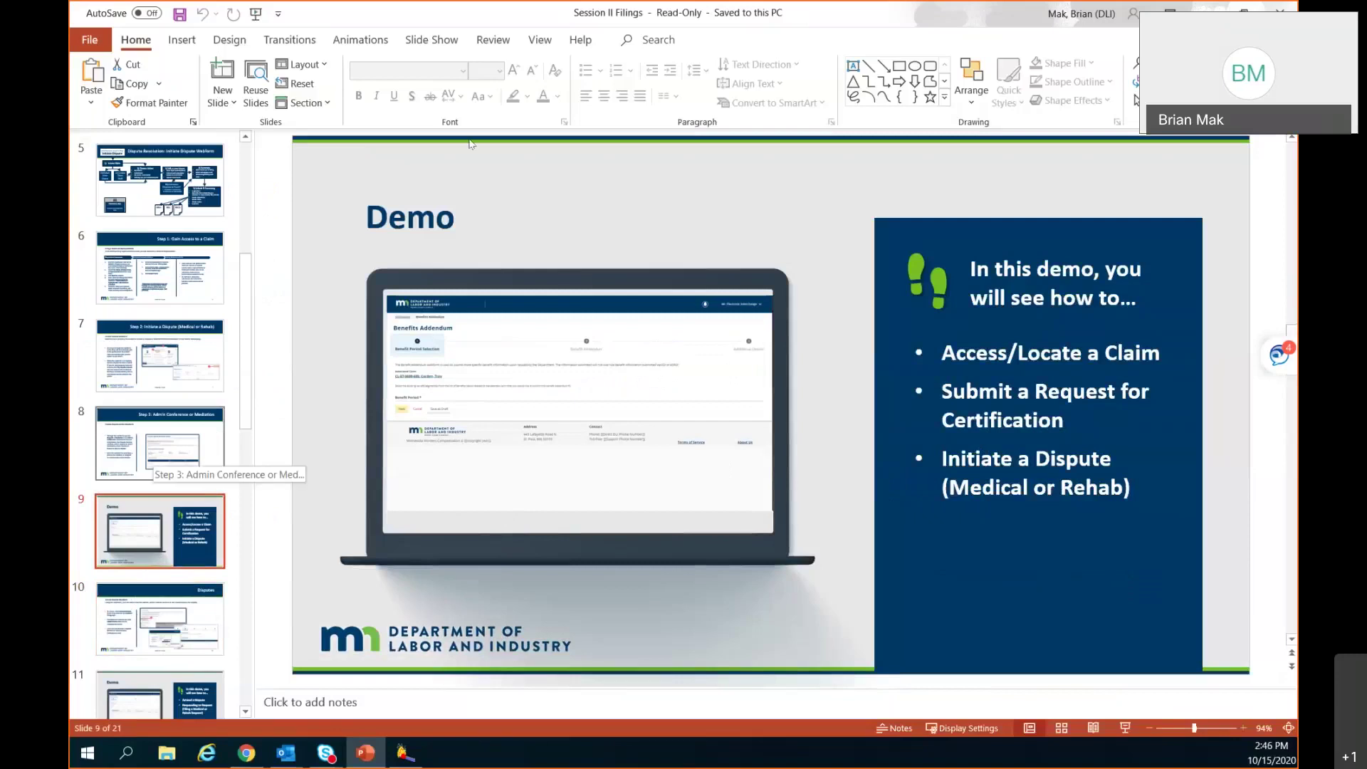
pyautogui.click(374, 758)
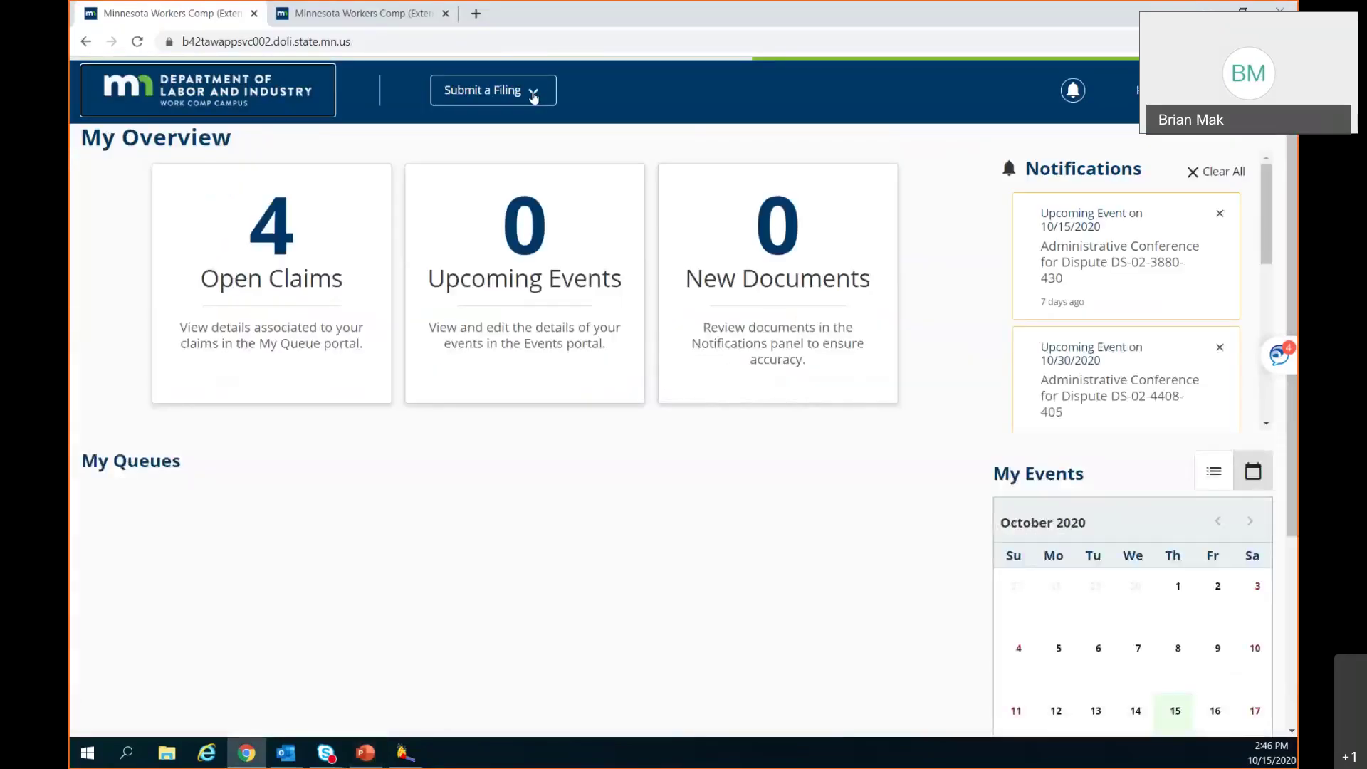
# Request case access choosing File a Notice of Appearance or Representation, and continue
pyautogui.click(534, 96)
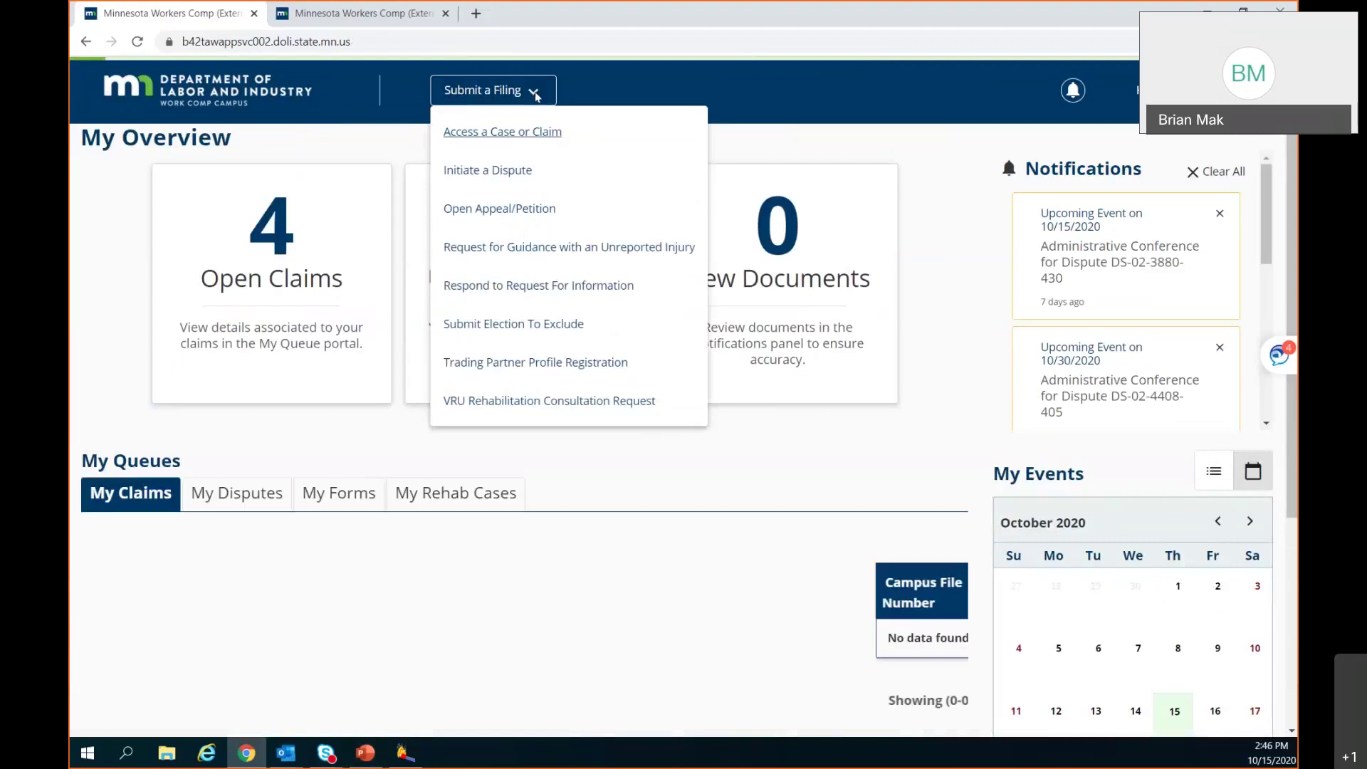
pyautogui.click(506, 137)
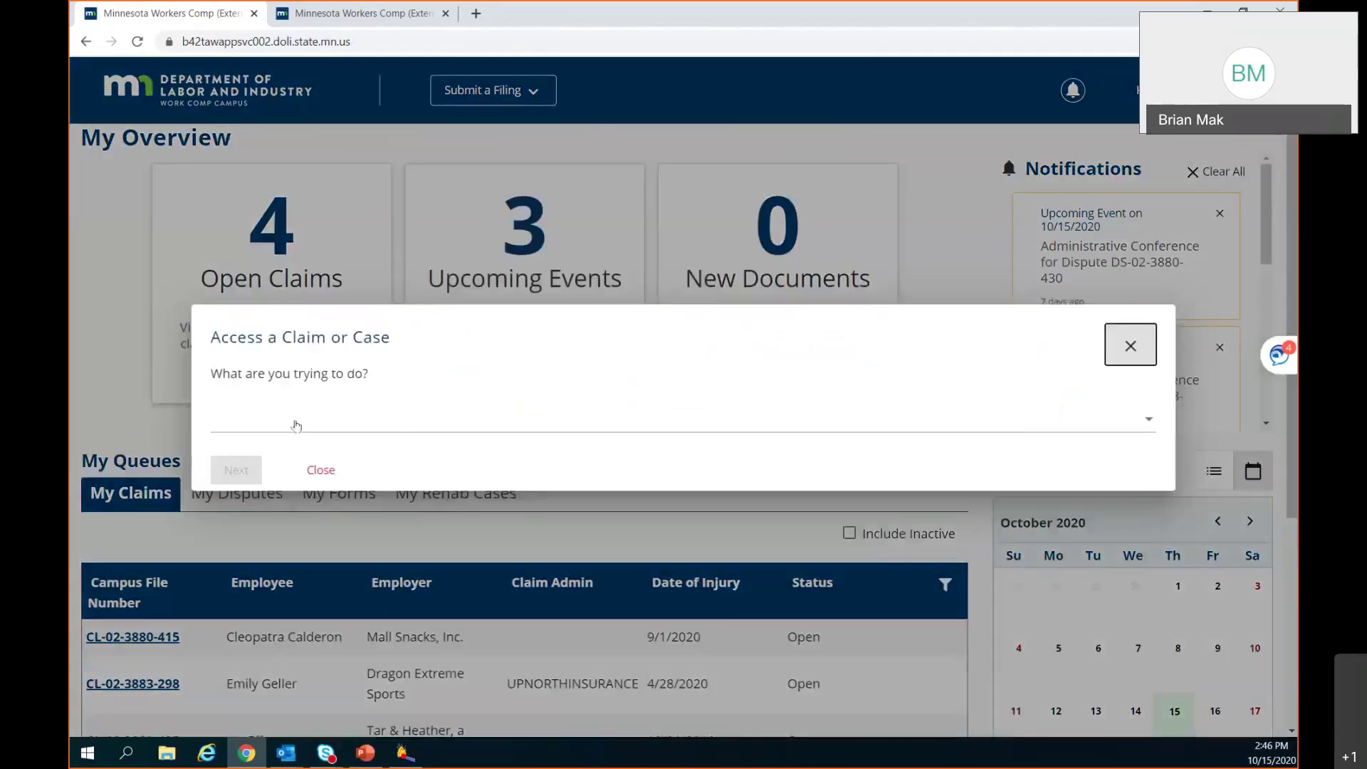
pyautogui.click(296, 421)
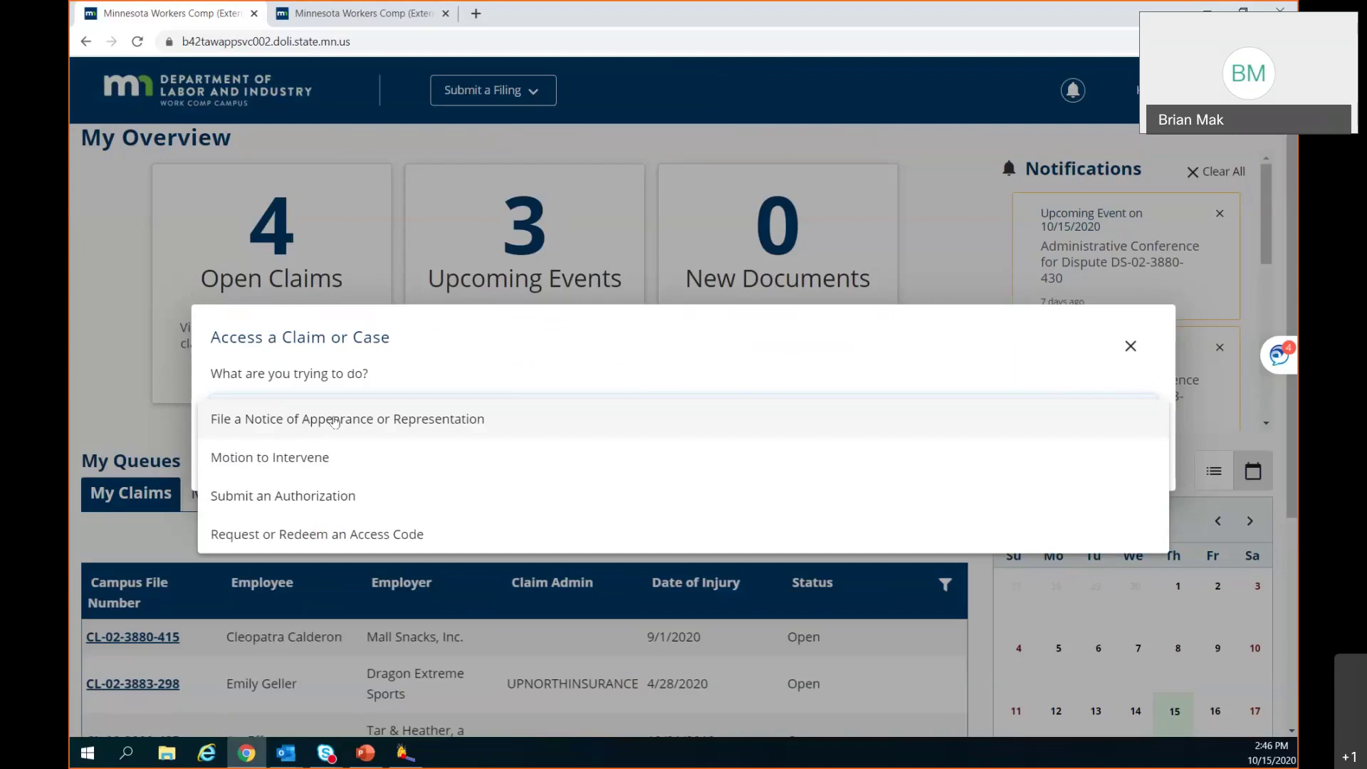
pyautogui.scroll(-1, 335, 421)
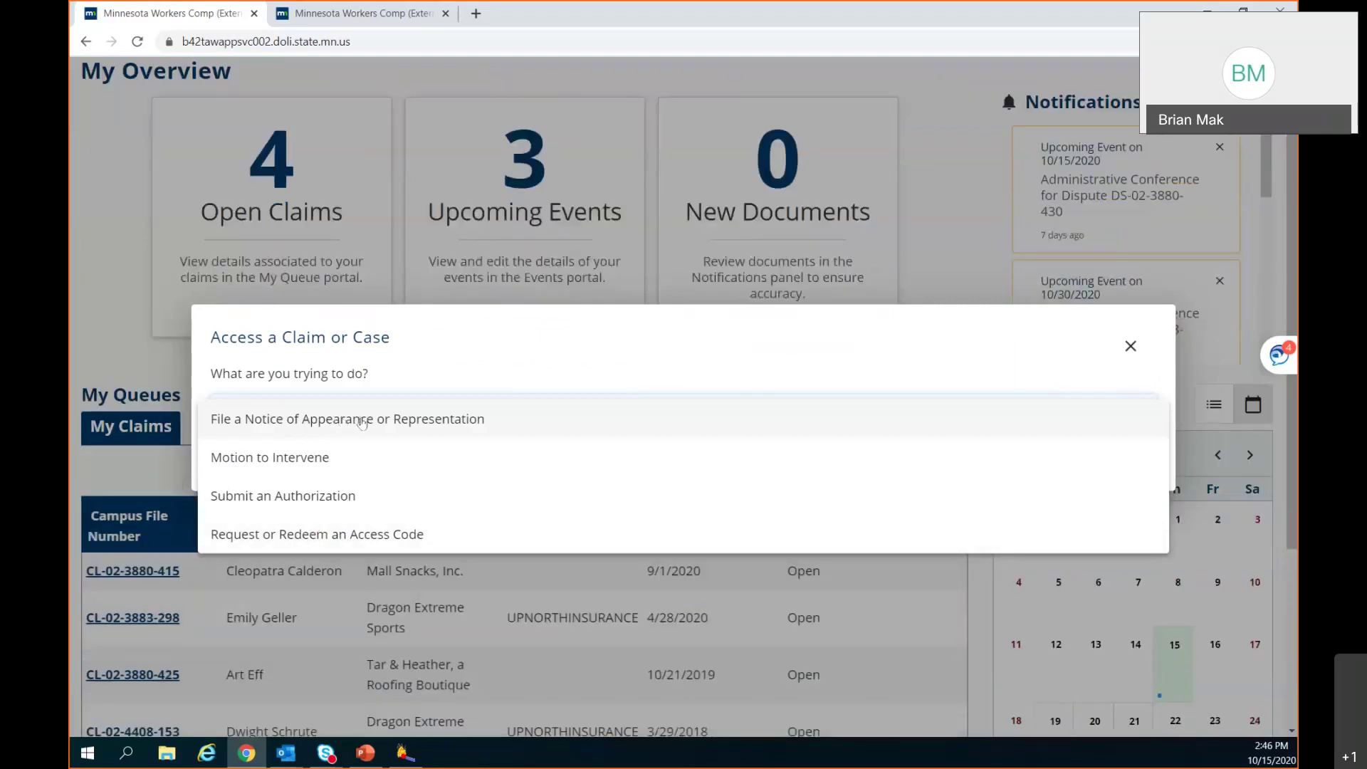
pyautogui.click(363, 423)
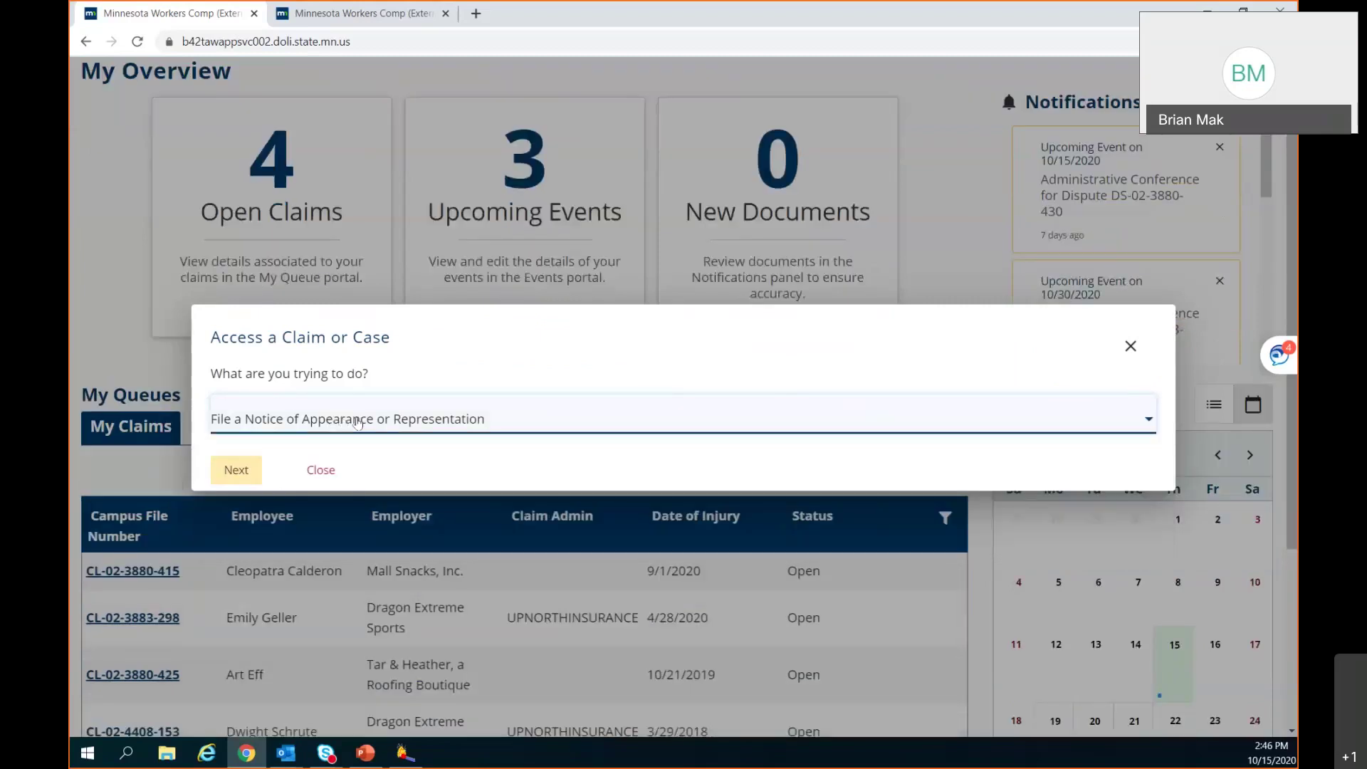
pyautogui.click(237, 471)
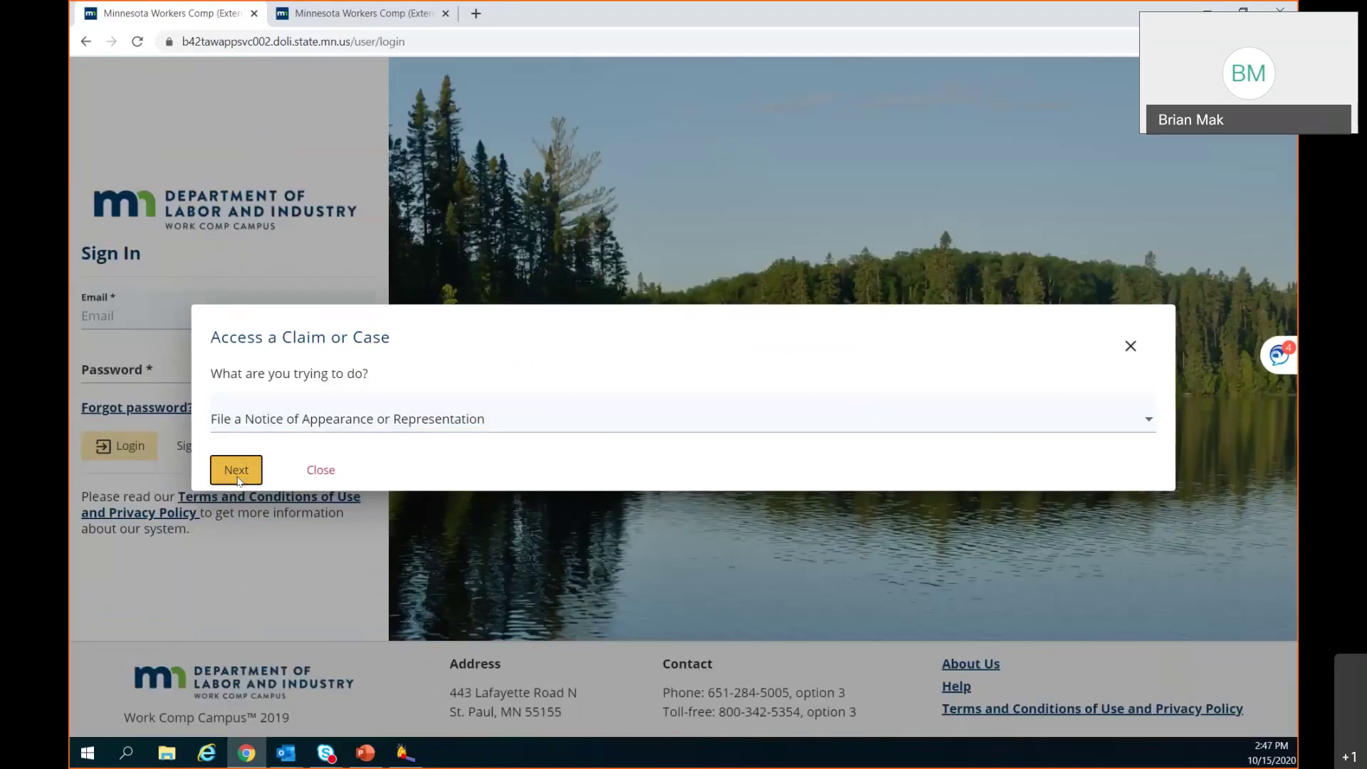
# Log in with saved credentials, agree to the access acknowledgement, and choose Access a Case or Claim
pyautogui.click(128, 448)
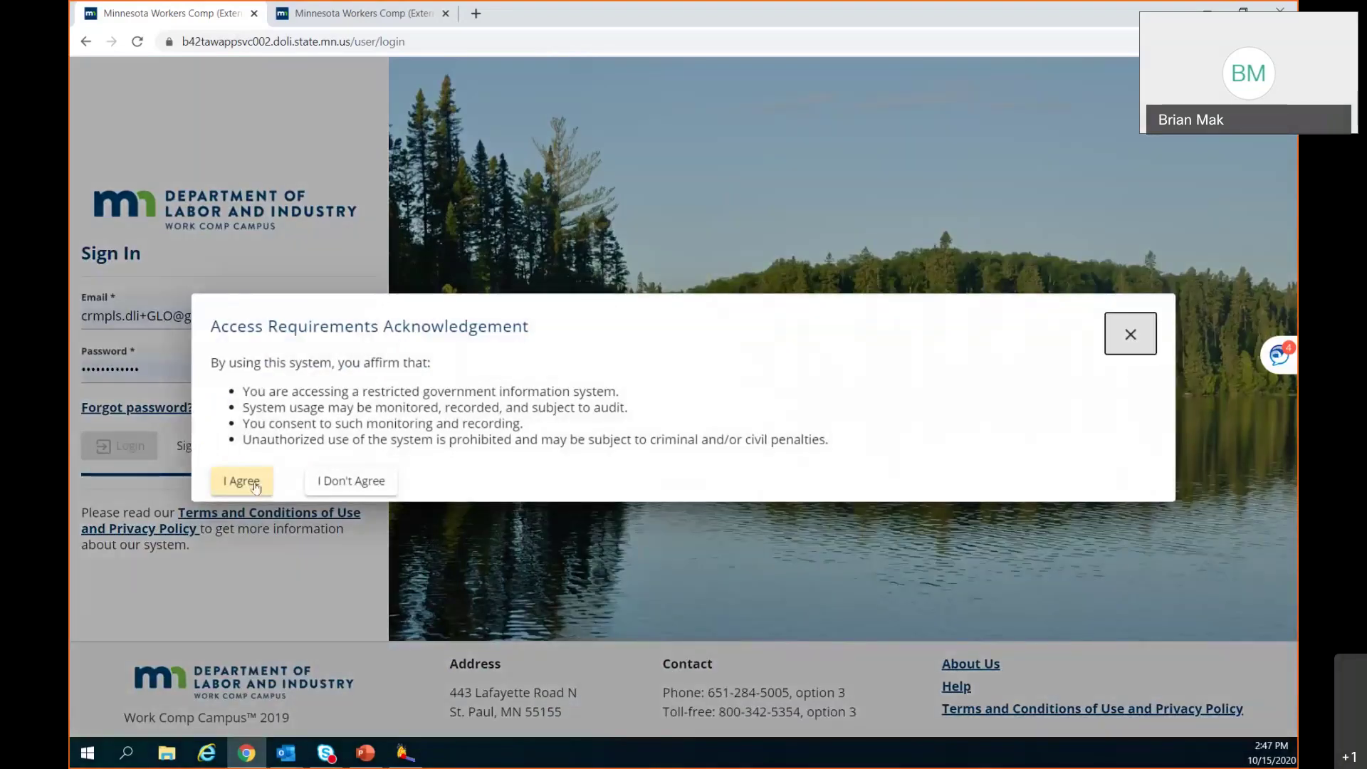
pyautogui.click(255, 487)
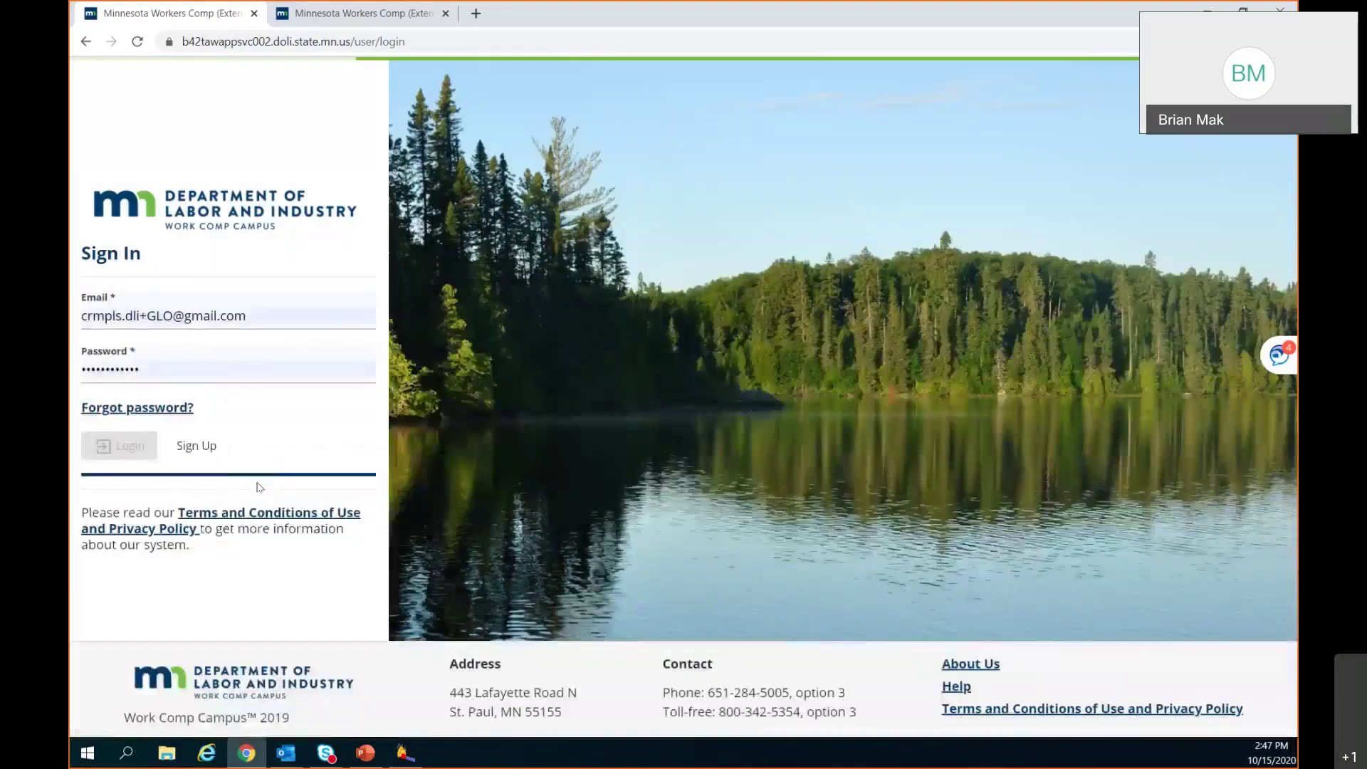
pyautogui.click(534, 91)
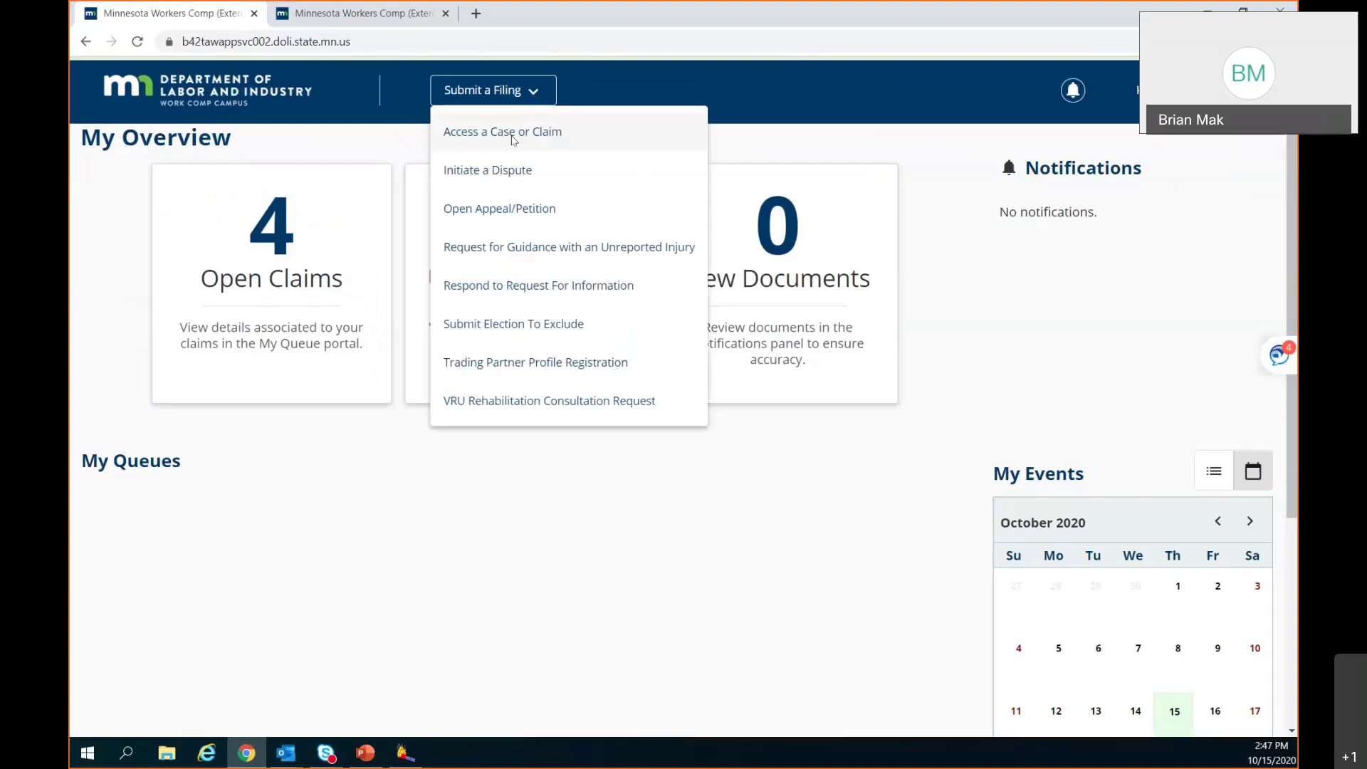
pyautogui.click(513, 132)
# Select File a Notice of Appearance or Representation and open its form
pyautogui.click(289, 393)
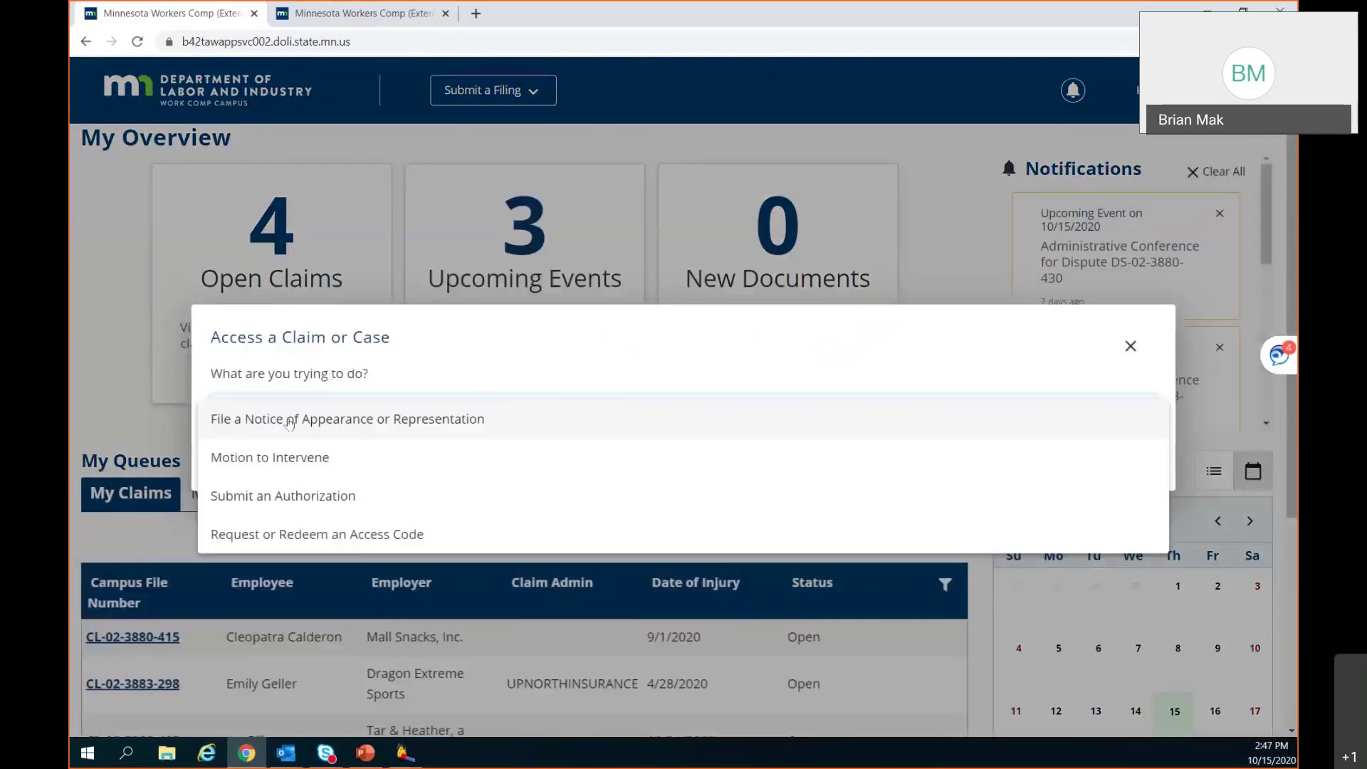
pyautogui.click(289, 421)
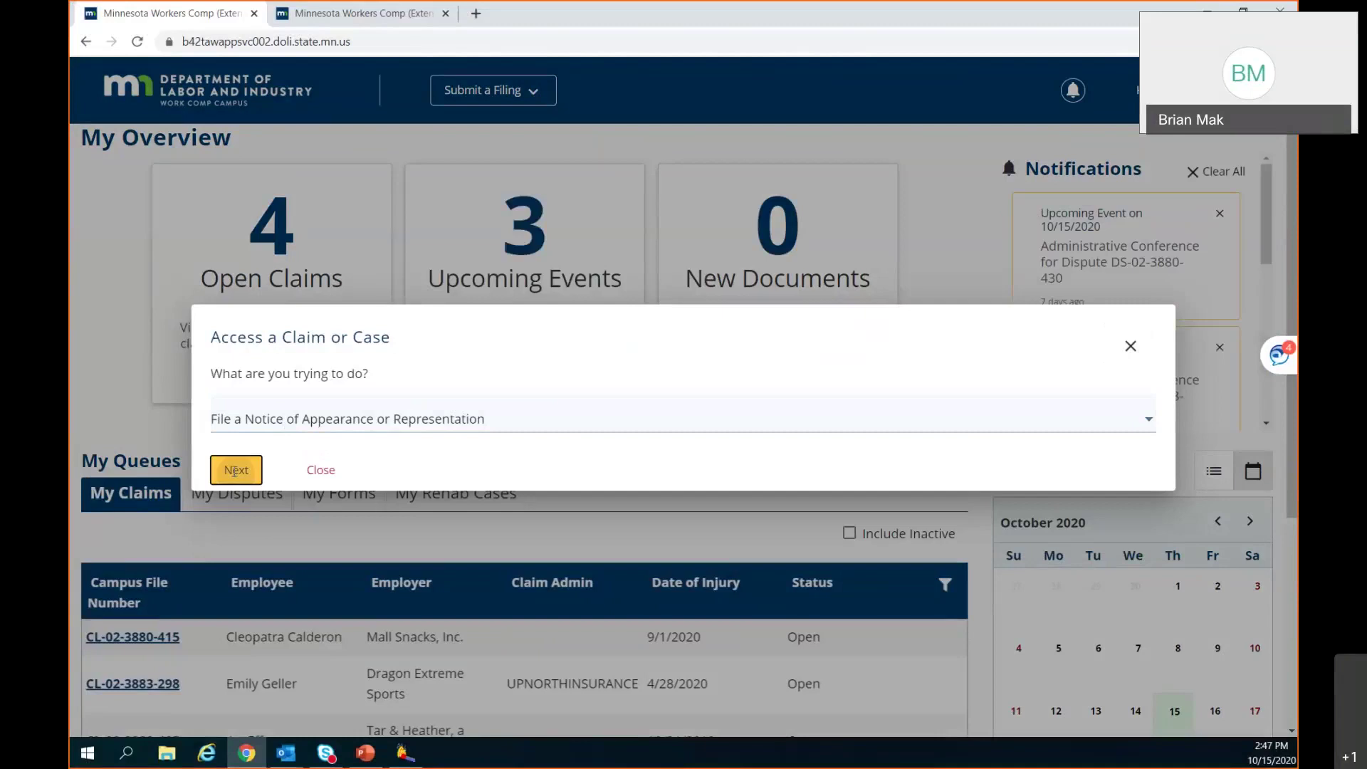
pyautogui.click(235, 471)
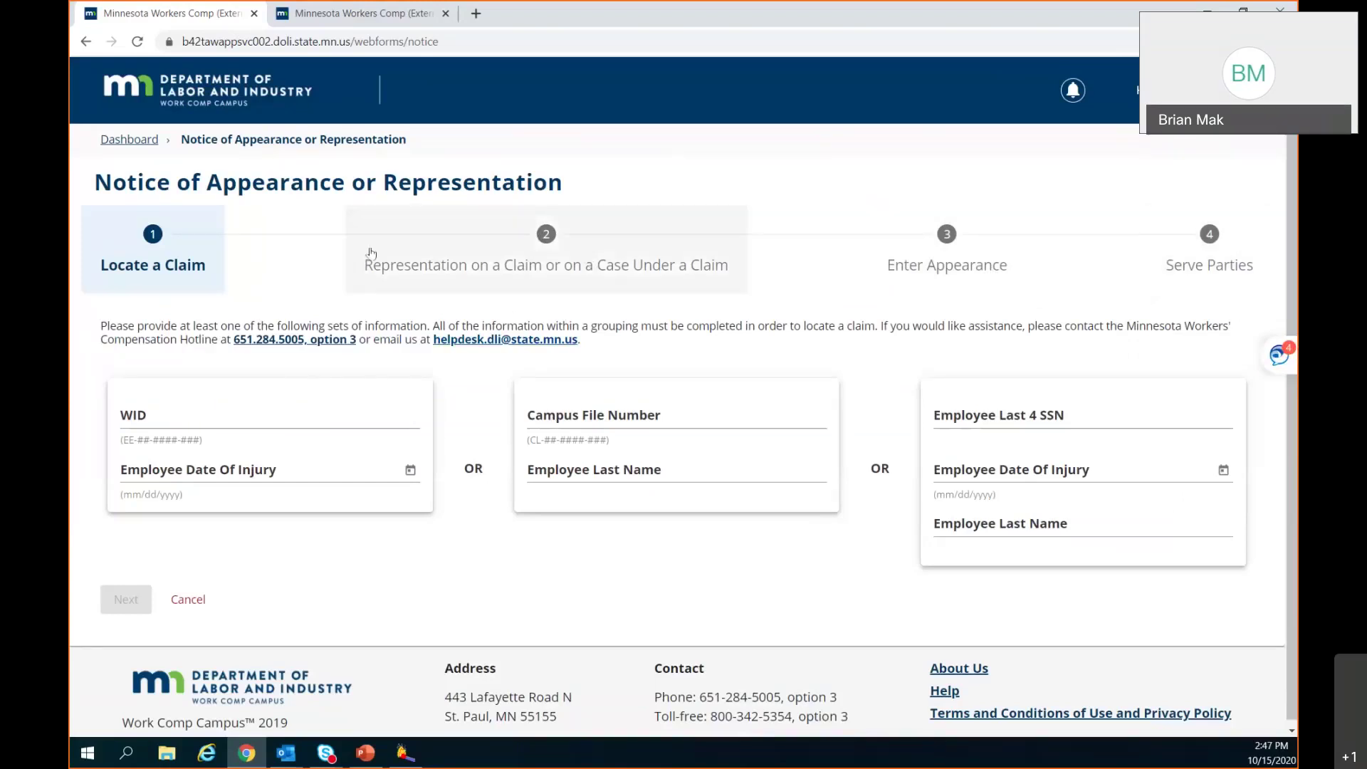
# Return to the portal dashboard, then show the Disputes slide in PowerPoint
pyautogui.click(213, 88)
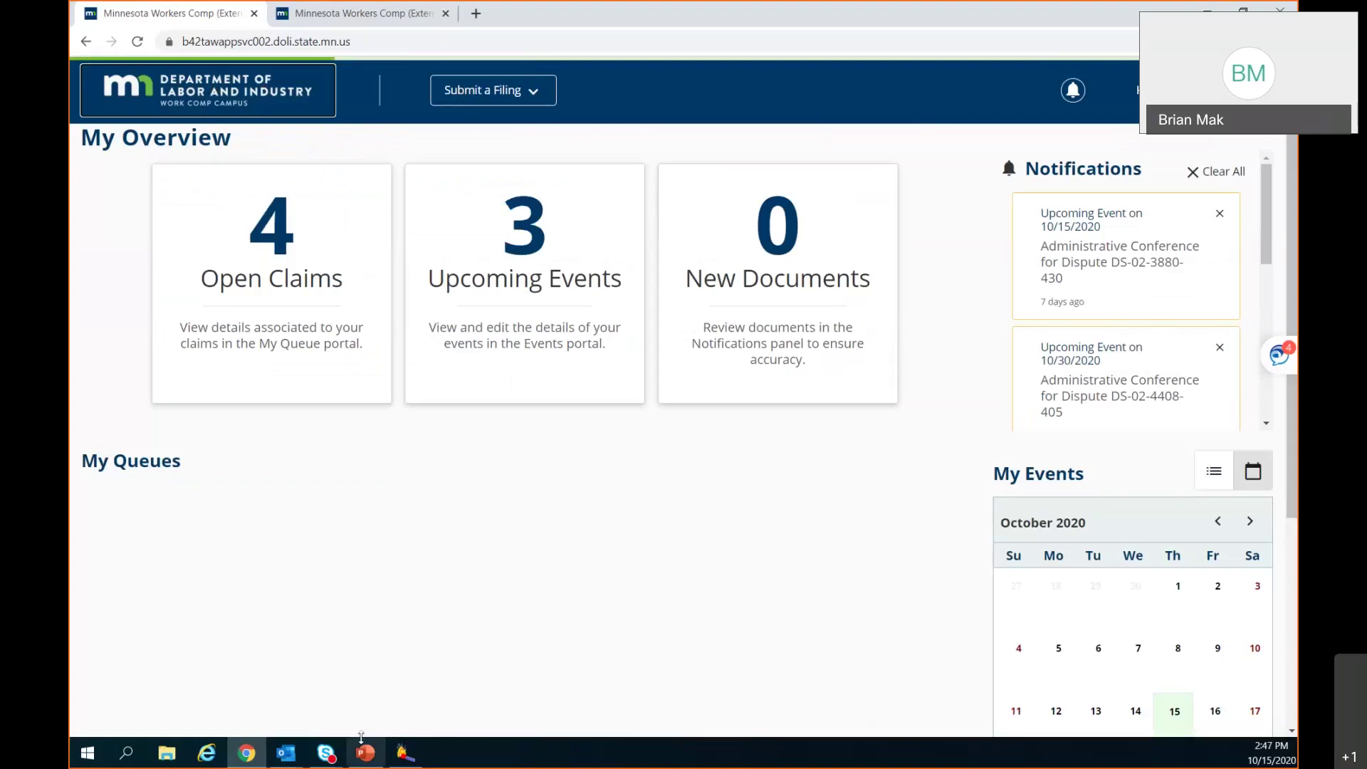
pyautogui.click(364, 751)
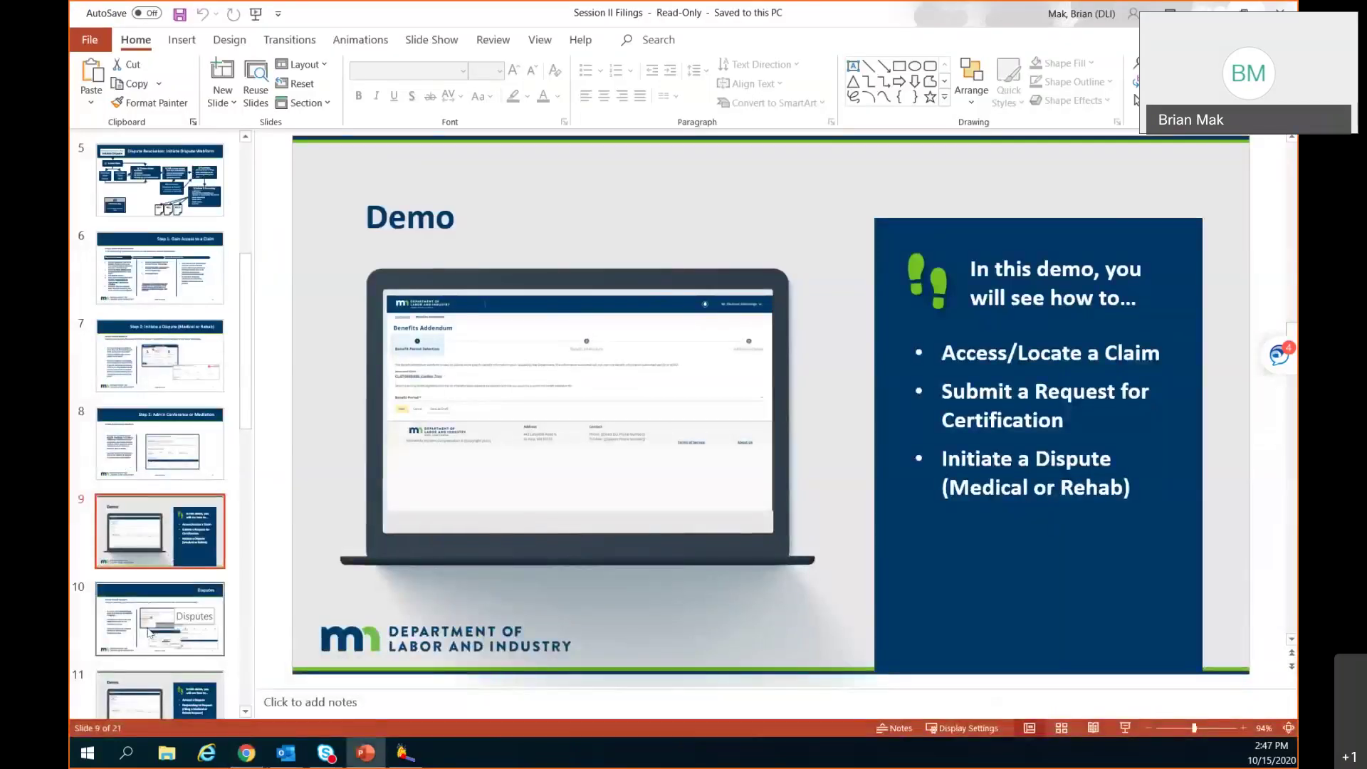
pyautogui.click(149, 632)
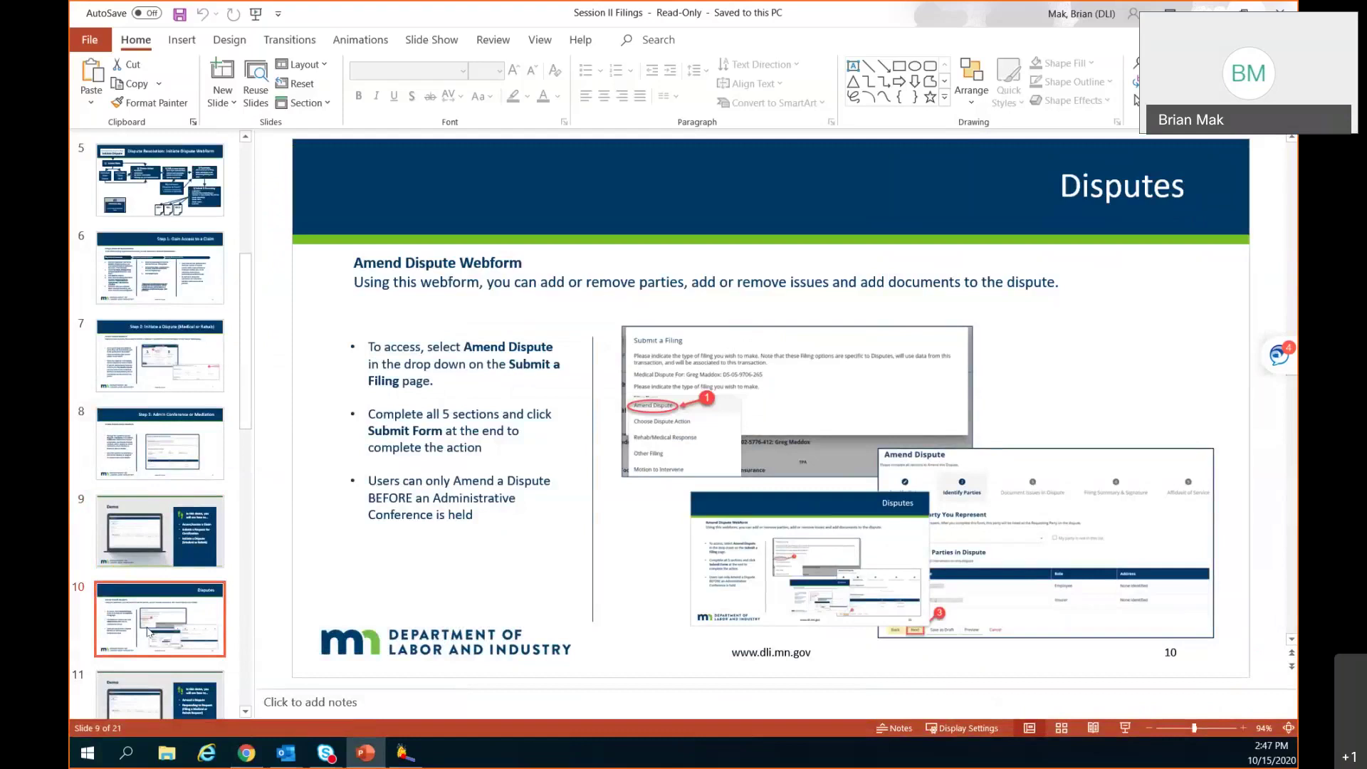
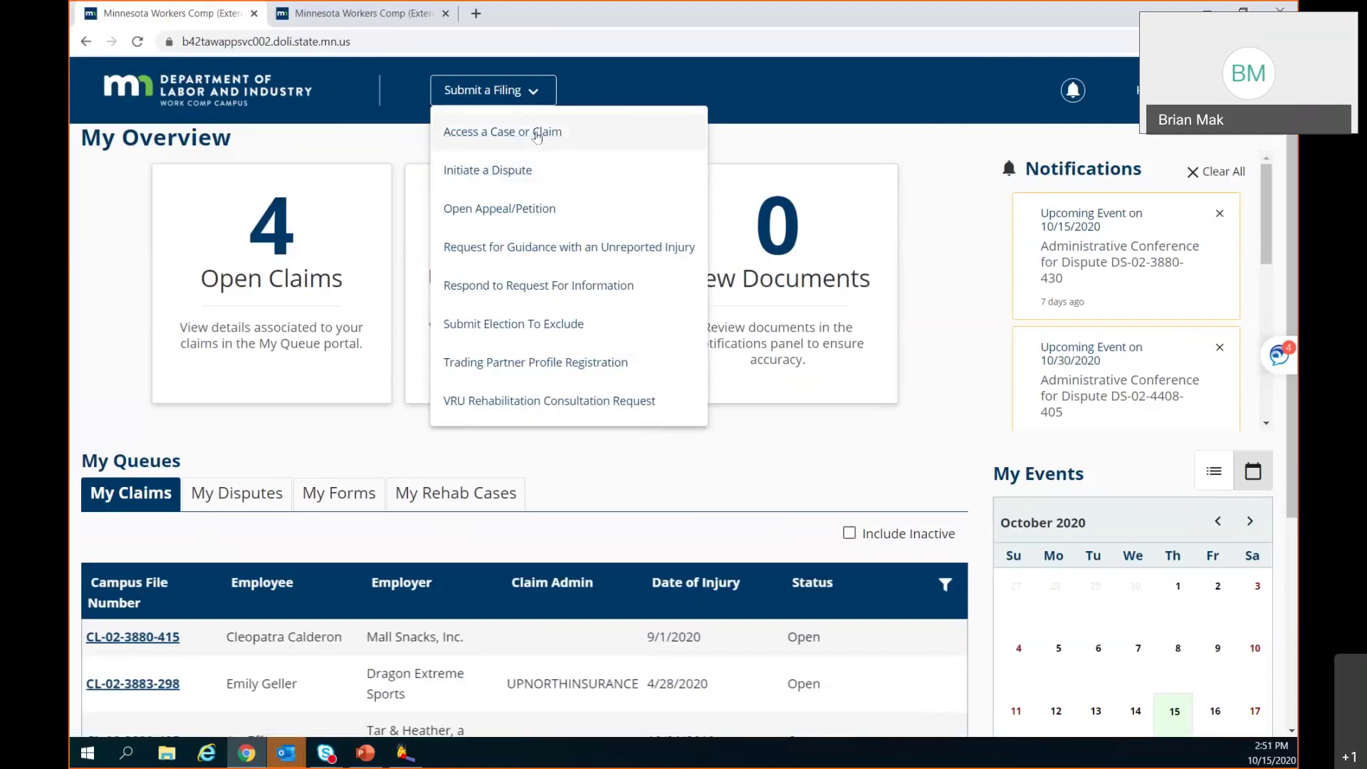
# Start an Access a Case or Claim request with Motion to Intervene as the task
pyautogui.click(537, 135)
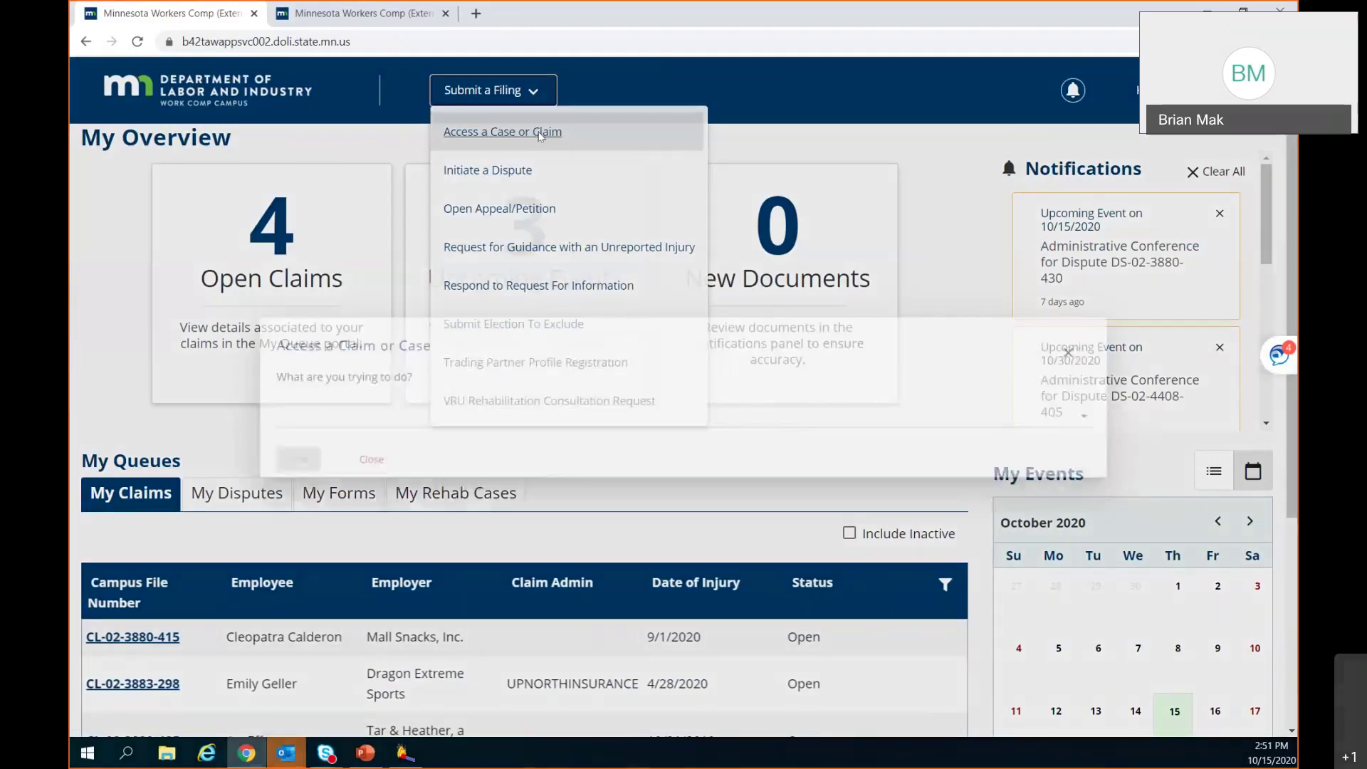
pyautogui.click(272, 431)
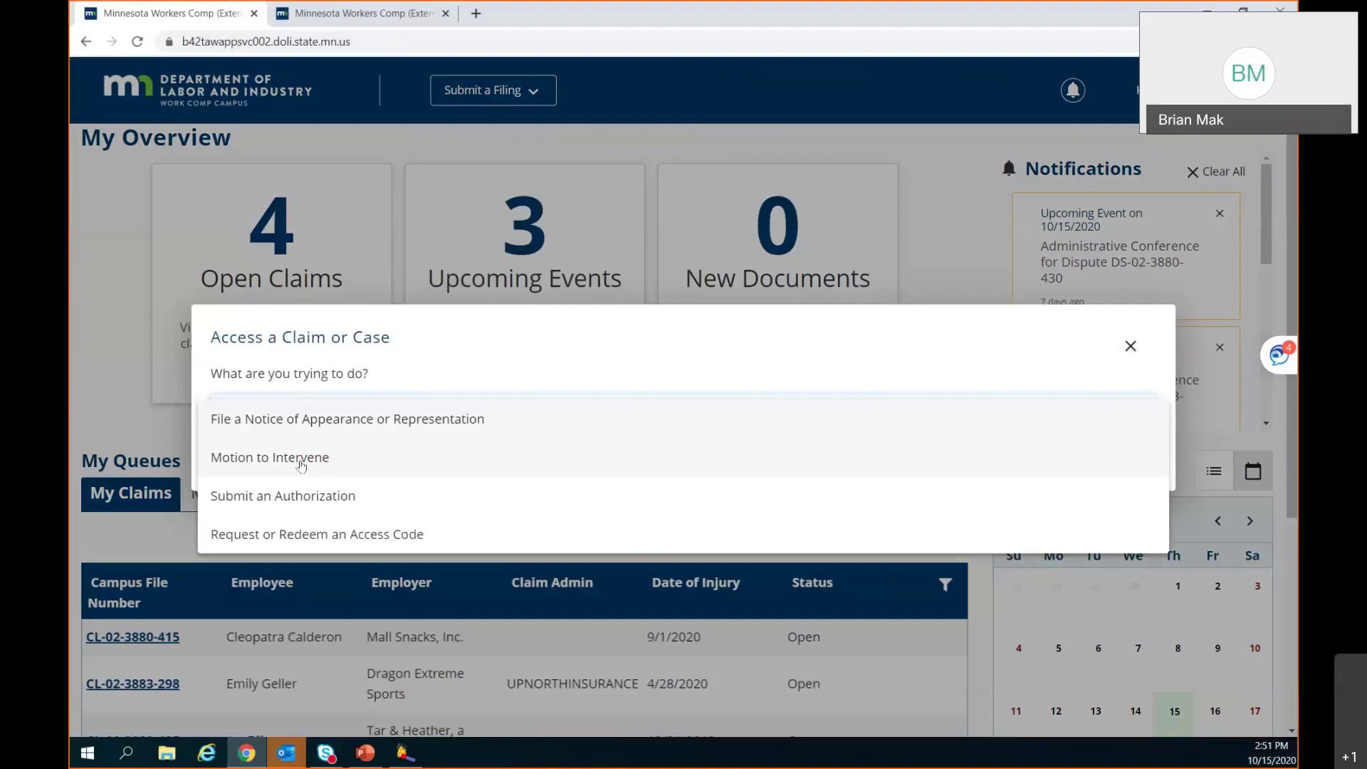
pyautogui.click(300, 465)
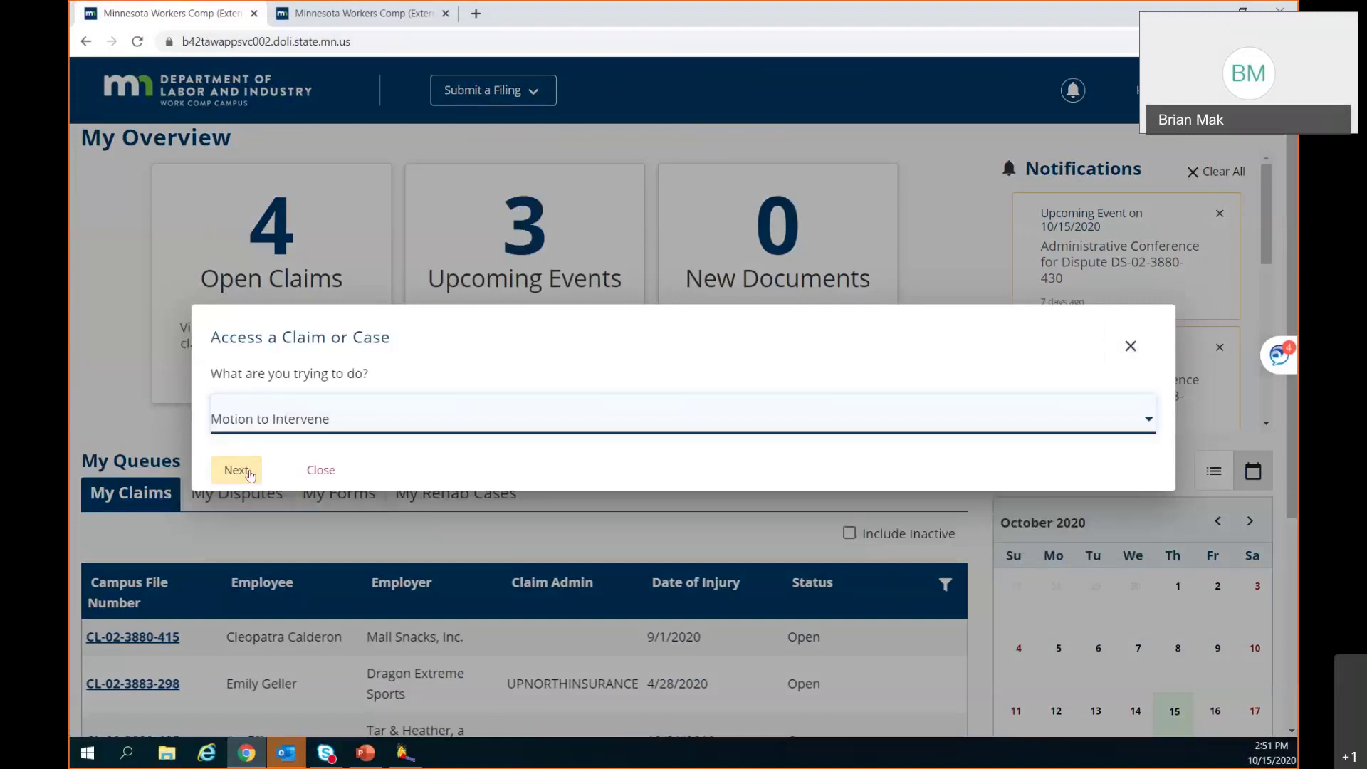
pyautogui.click(239, 477)
pyautogui.click(266, 427)
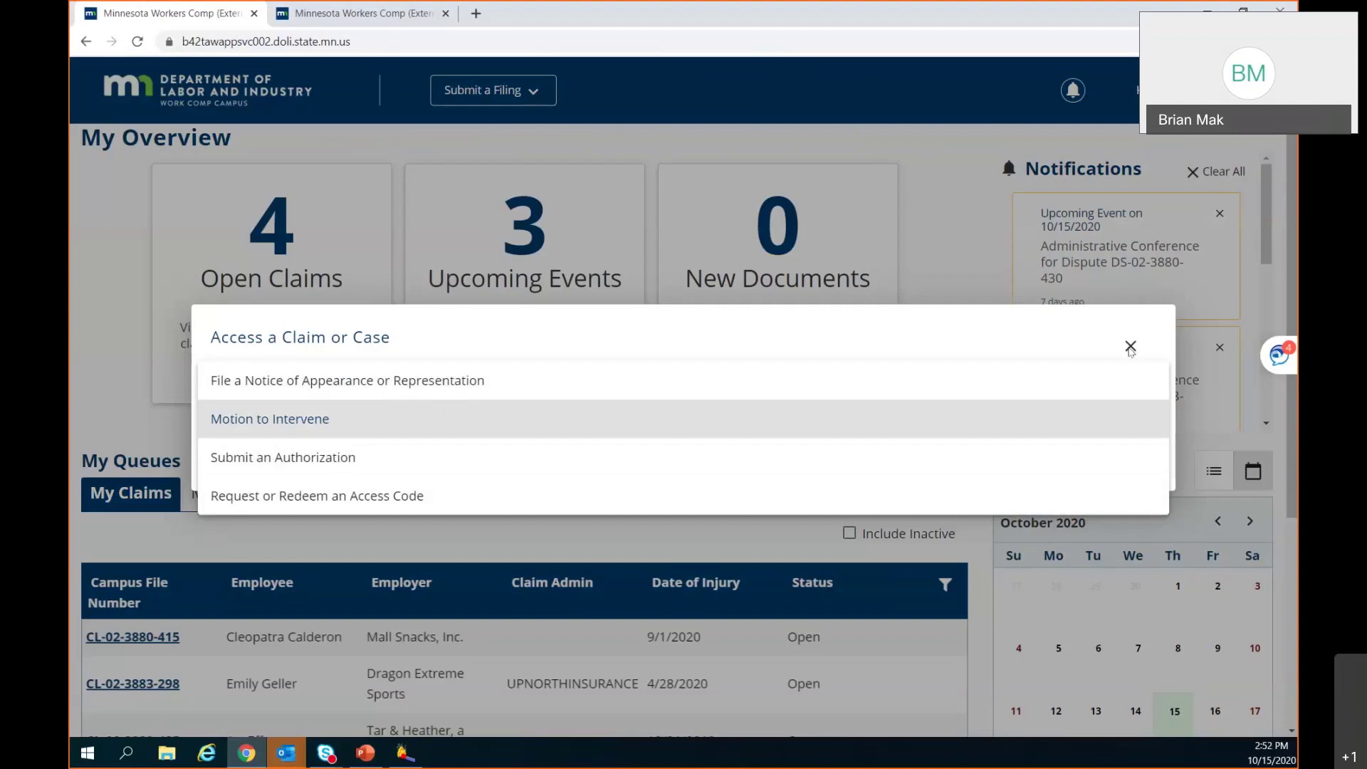
pyautogui.click(875, 226)
# Close the access request, reopen it from Submit a Filing, and dismiss it again
pyautogui.click(1129, 345)
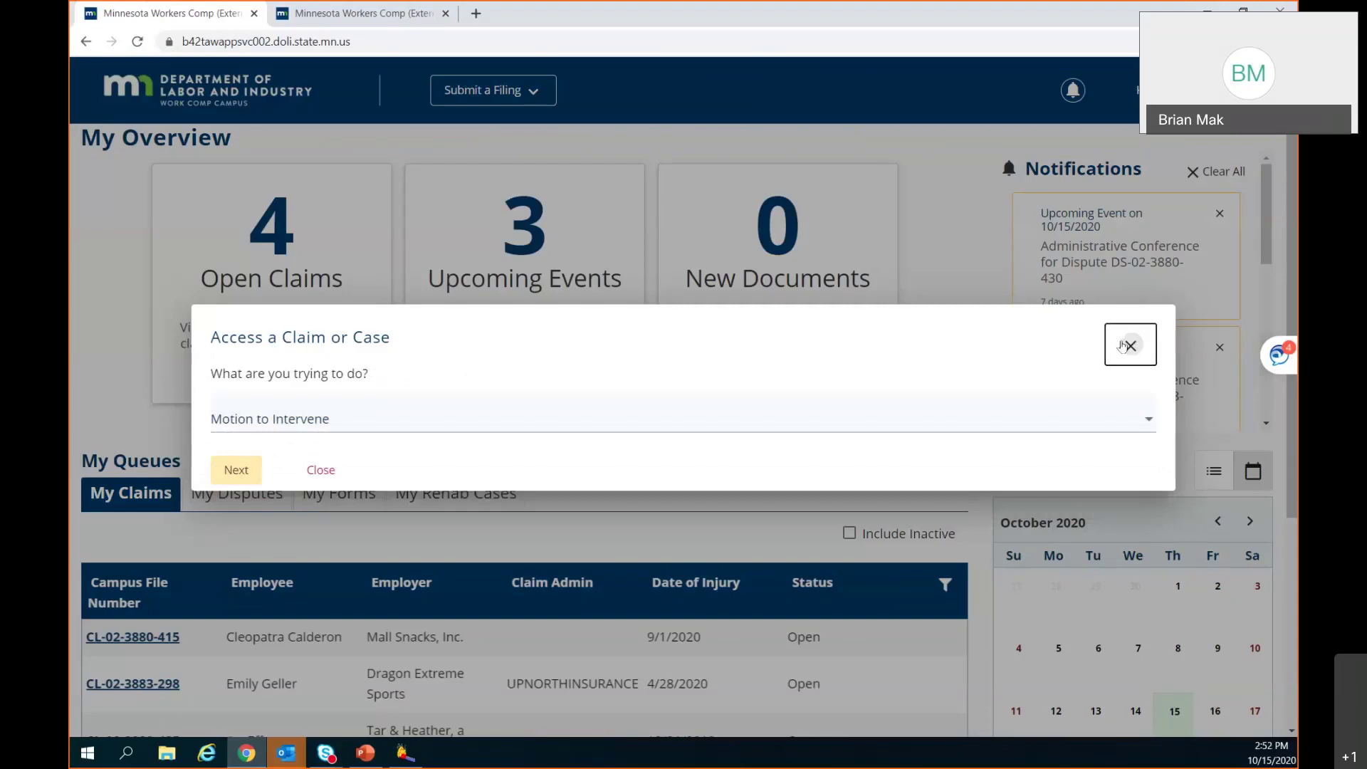
pyautogui.click(1129, 345)
pyautogui.click(493, 90)
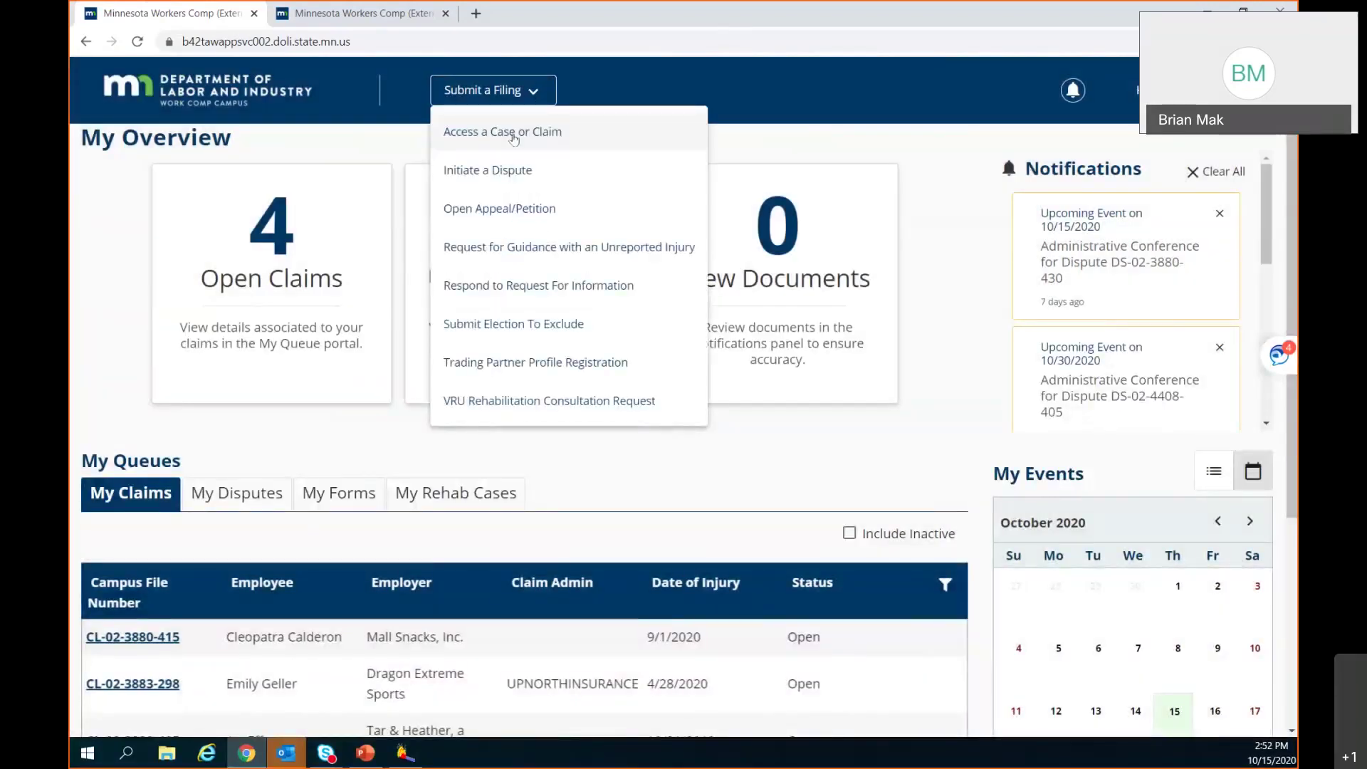
pyautogui.click(513, 136)
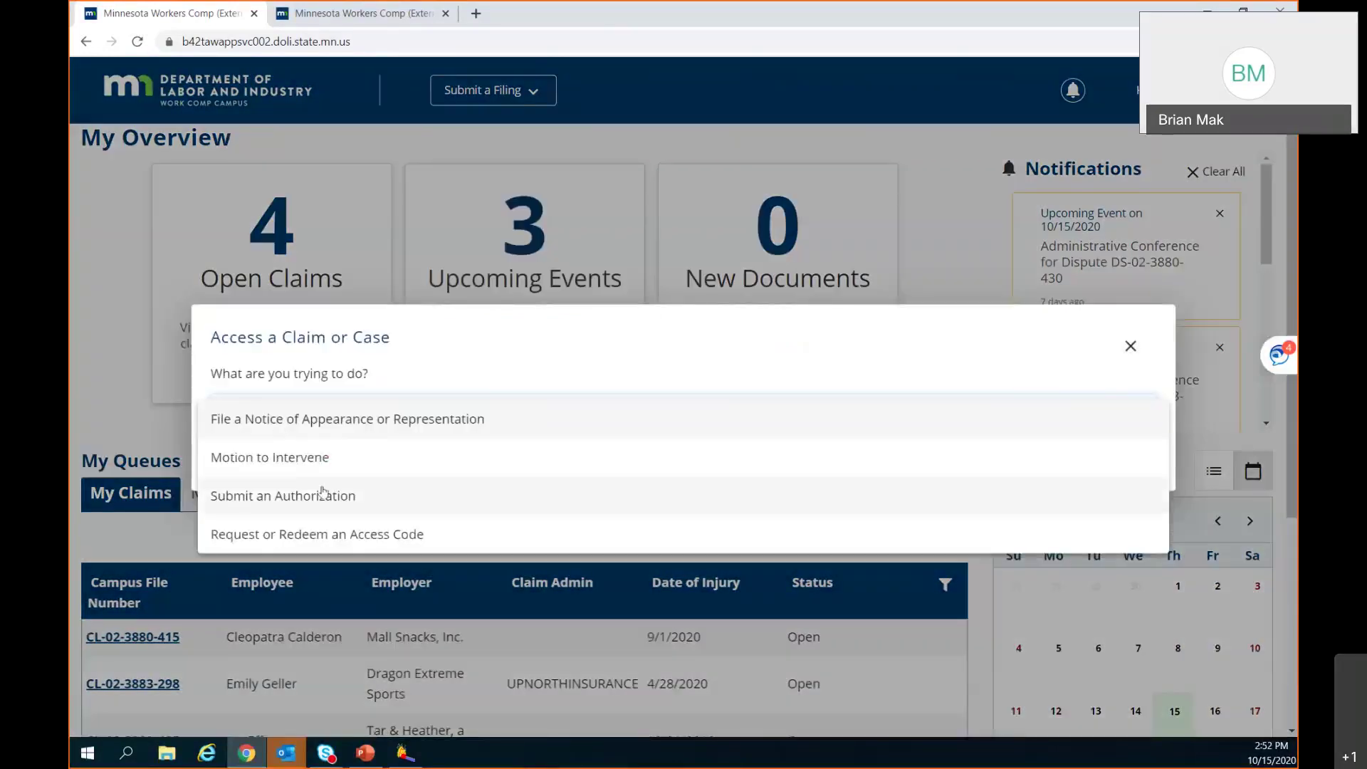
pyautogui.click(1133, 348)
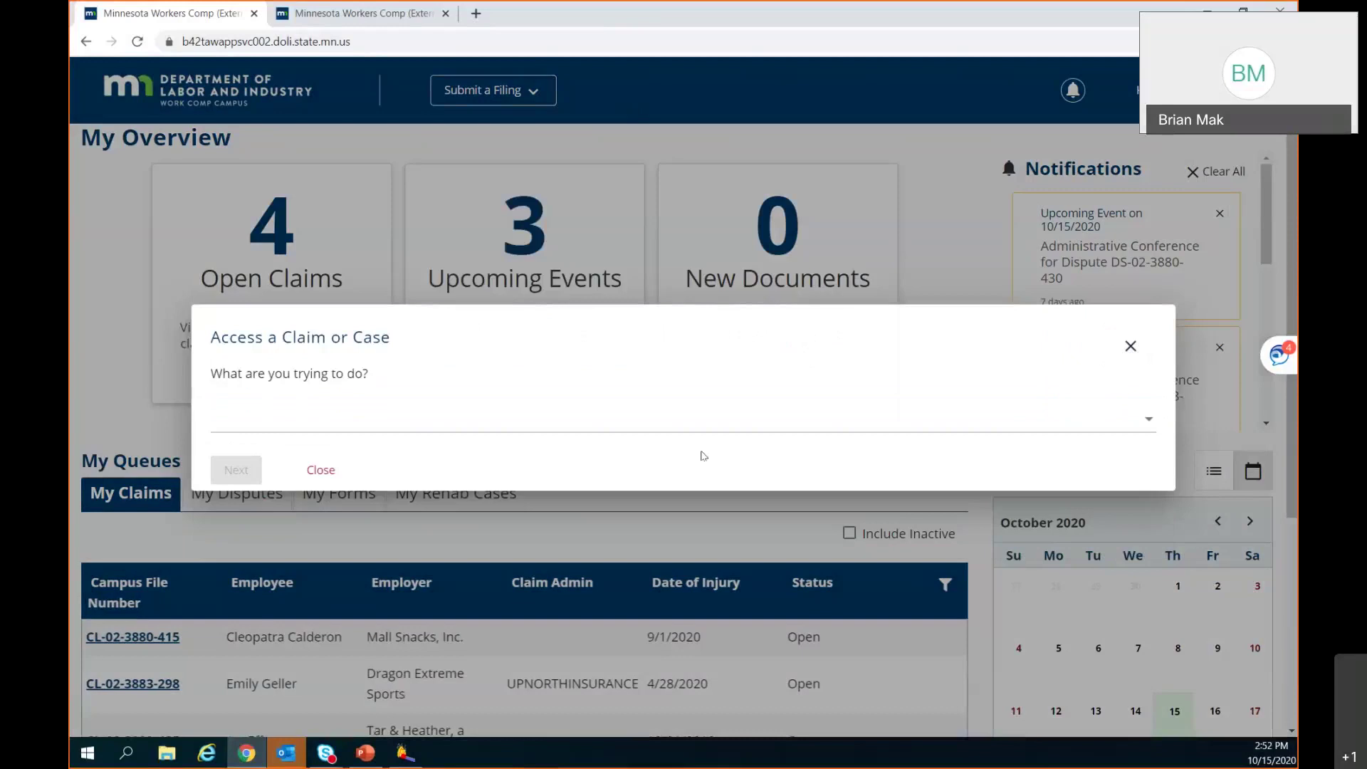
pyautogui.click(1128, 349)
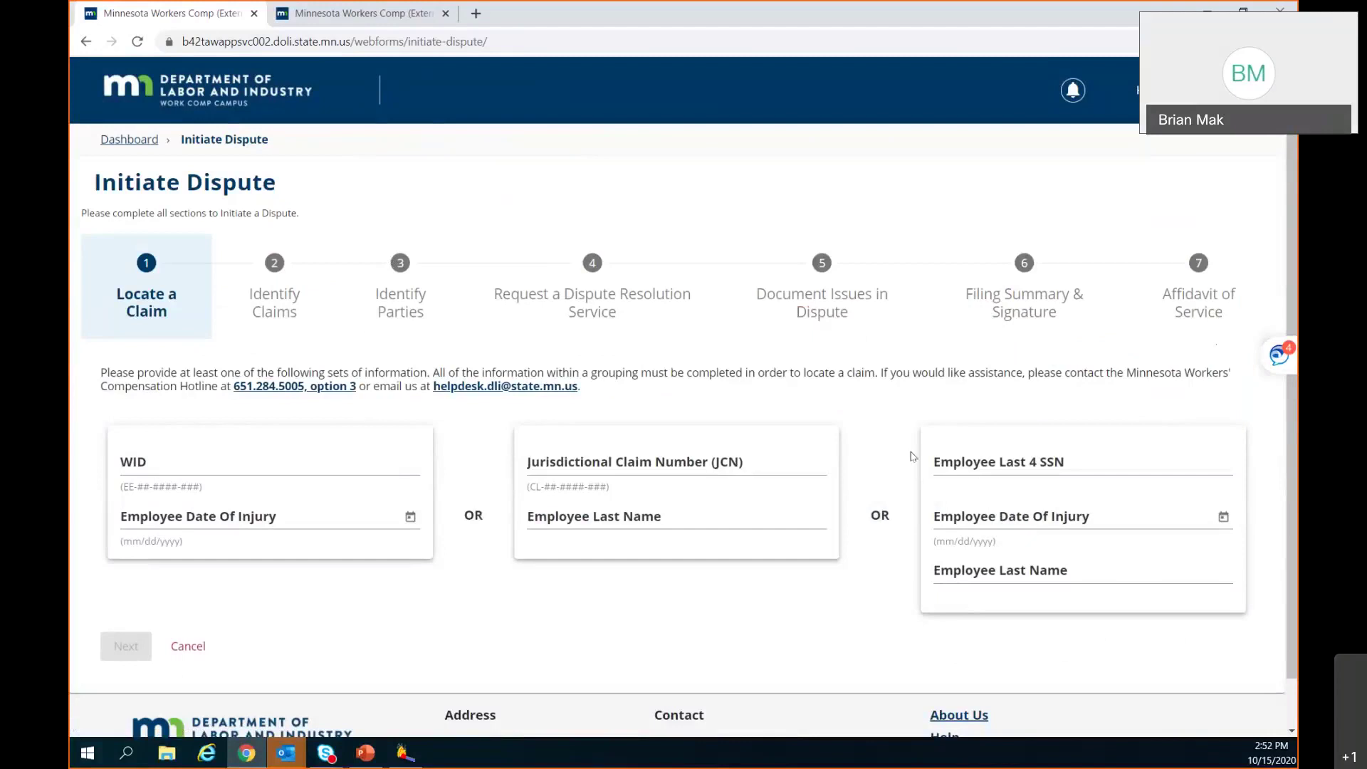
# Return to My Overview via the Dashboard breadcrumb and open the Submit a Filing dropdown
pyautogui.click(129, 140)
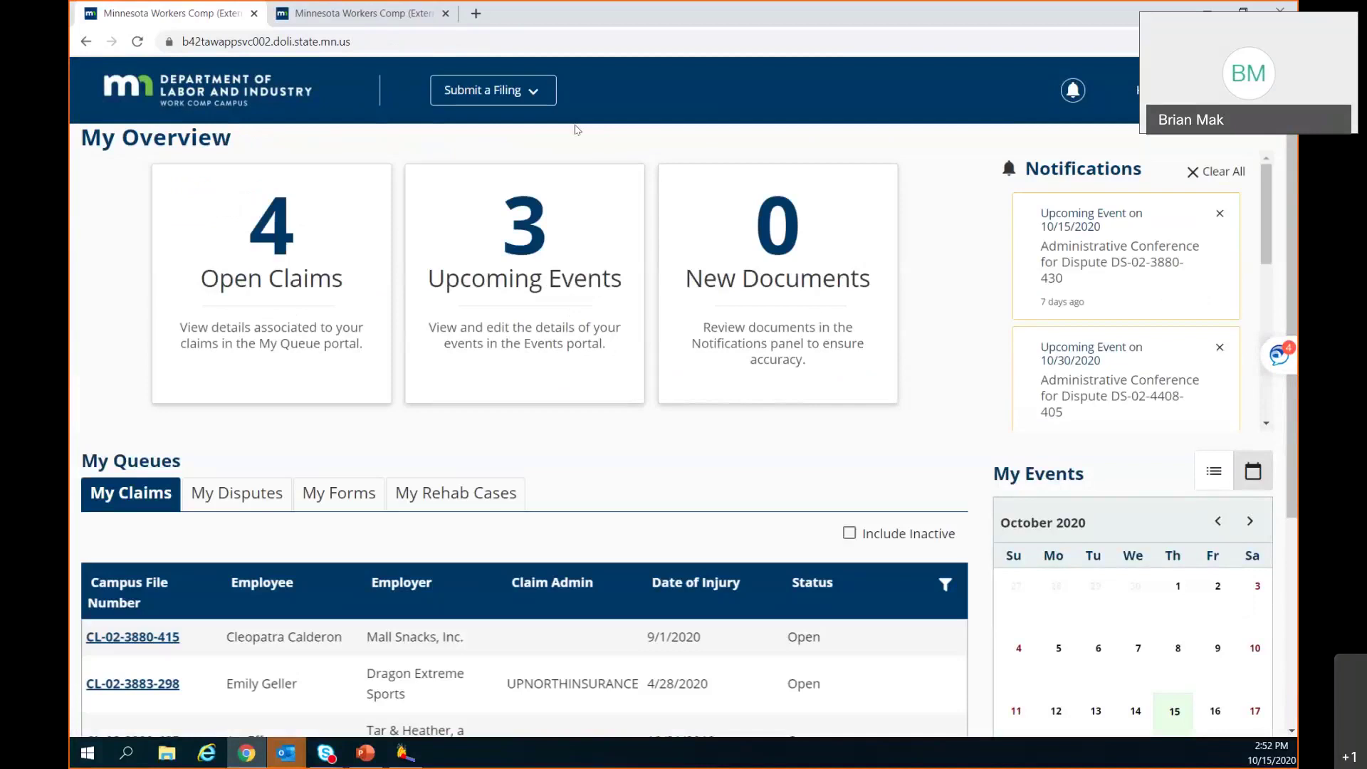
pyautogui.click(536, 97)
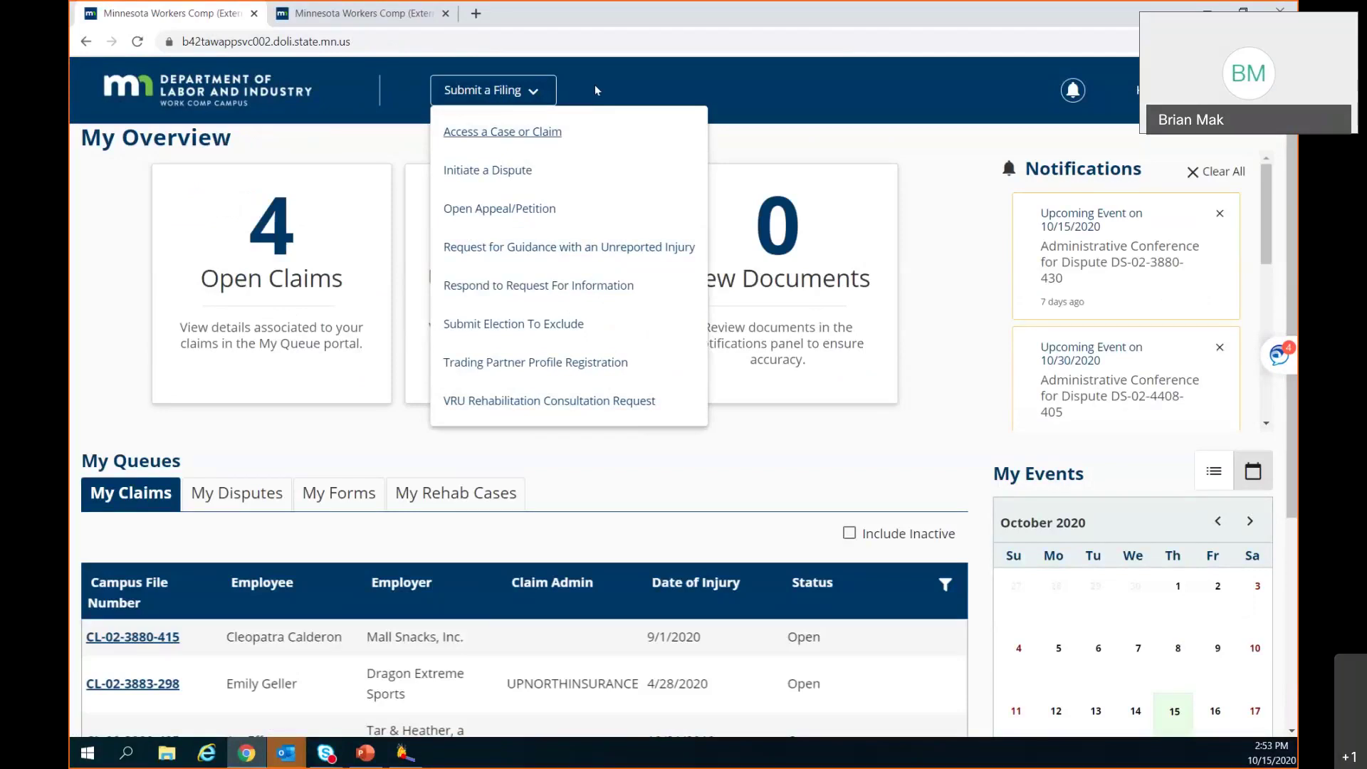
# Request case access for Motion to Intervene, advance to Locate a Dispute, then go back to Dashboard
pyautogui.click(532, 97)
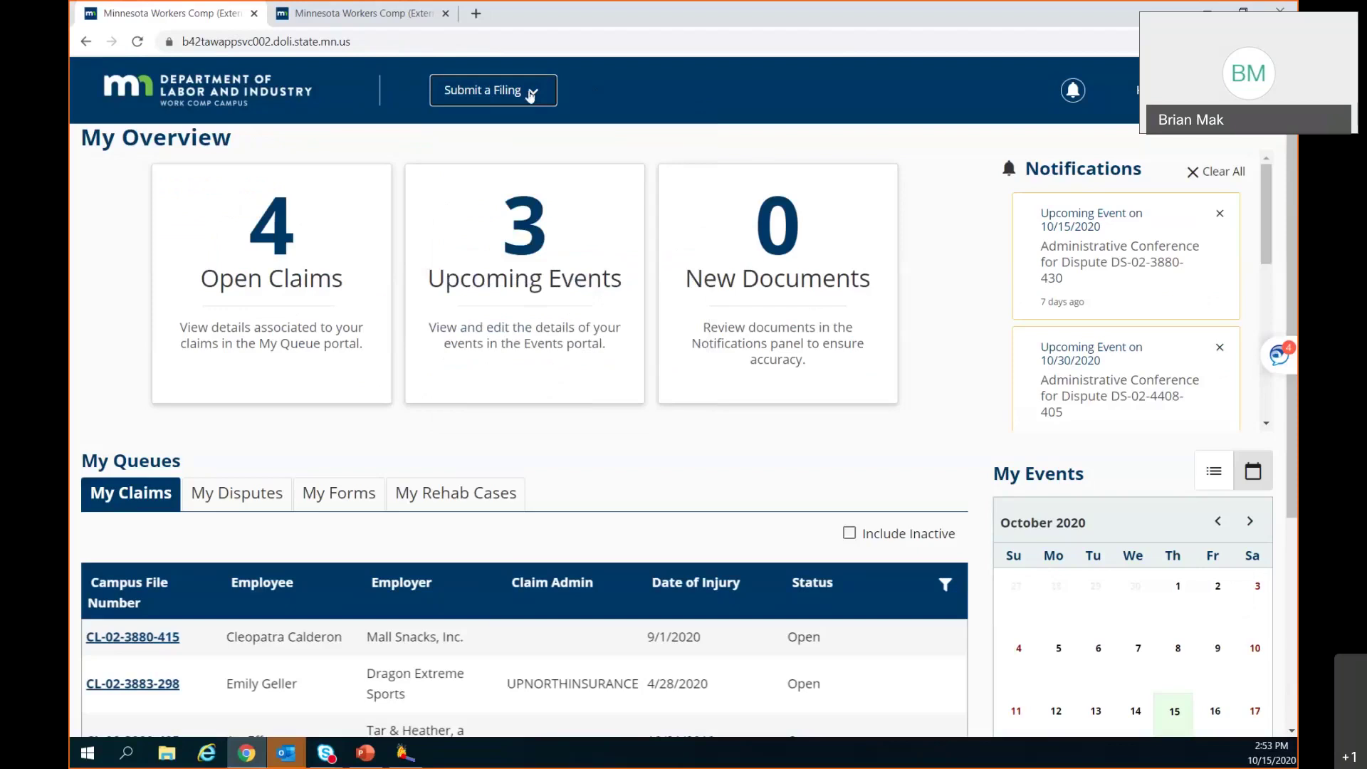
pyautogui.click(531, 97)
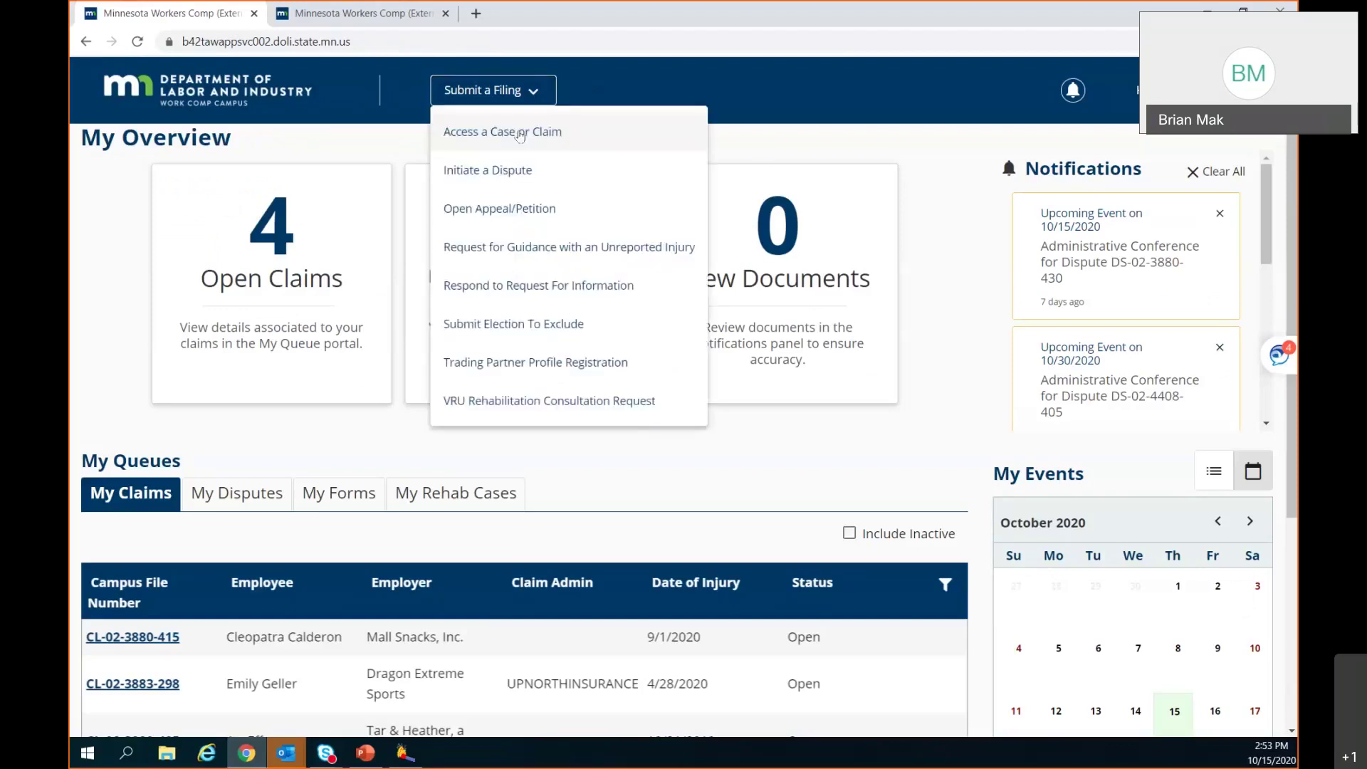
pyautogui.click(520, 133)
pyautogui.click(295, 416)
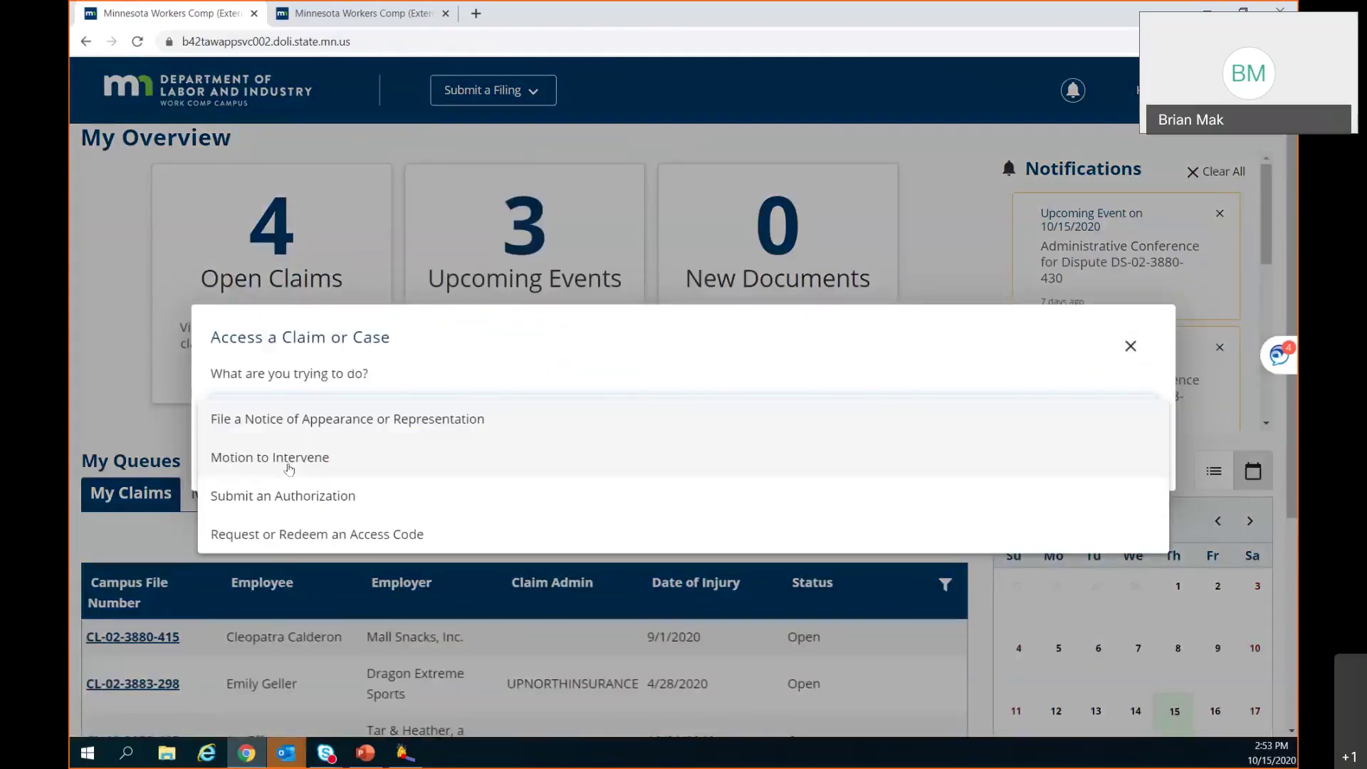
pyautogui.click(290, 468)
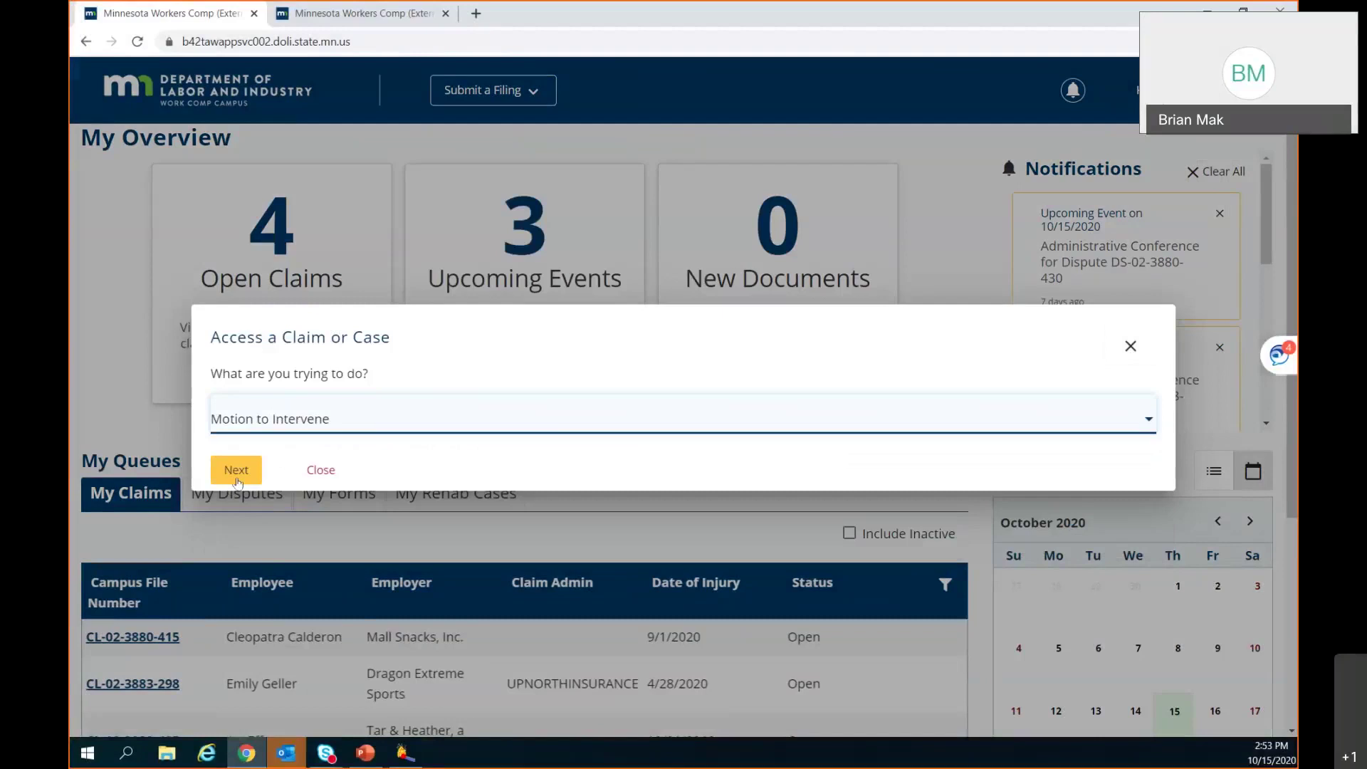
pyautogui.click(237, 471)
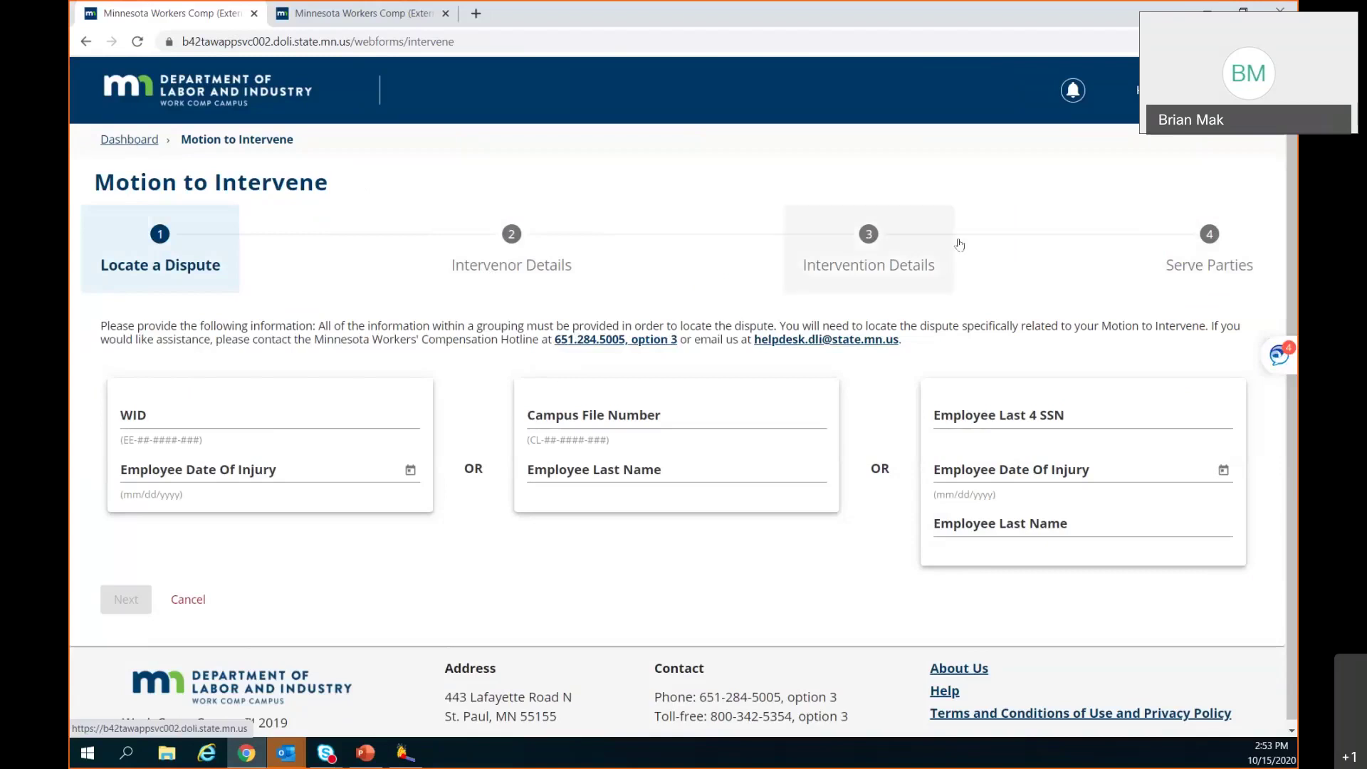
pyautogui.click(126, 142)
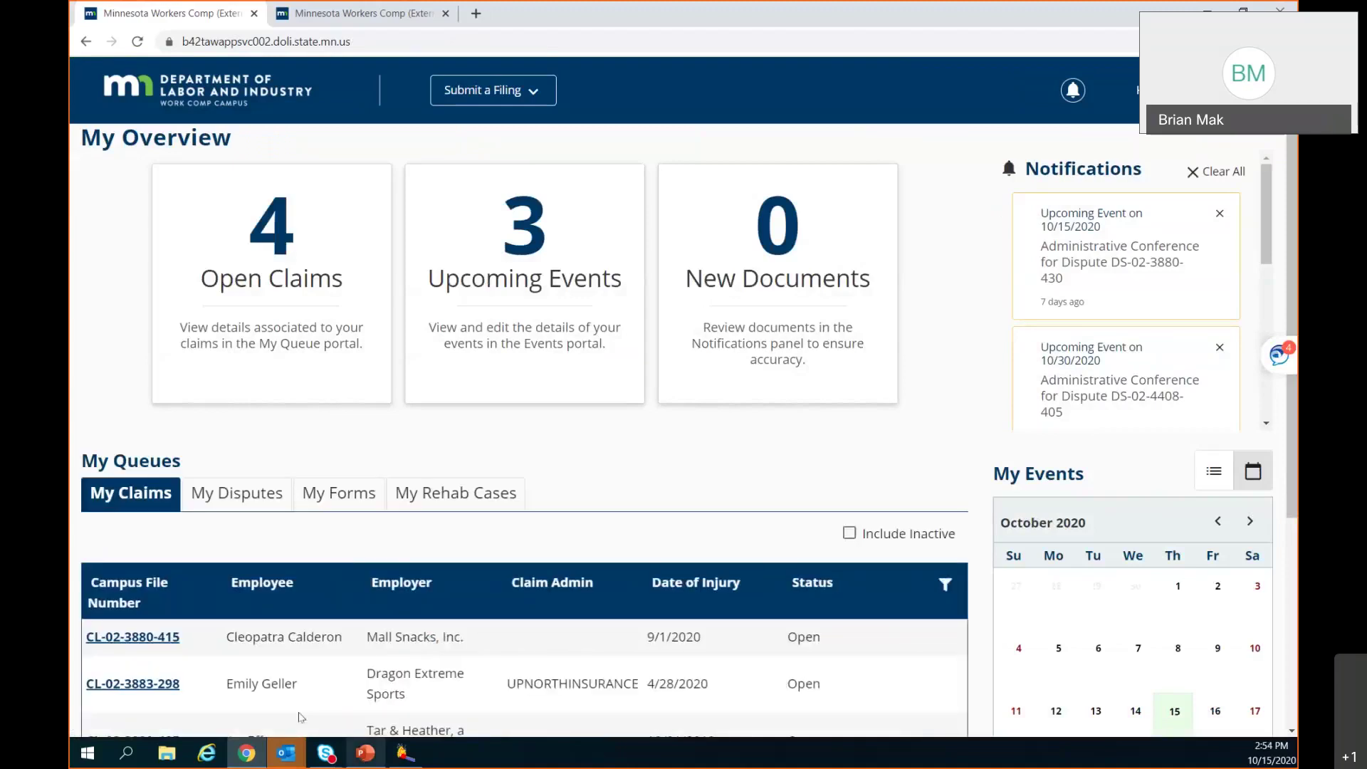
pyautogui.moveTo(361, 760)
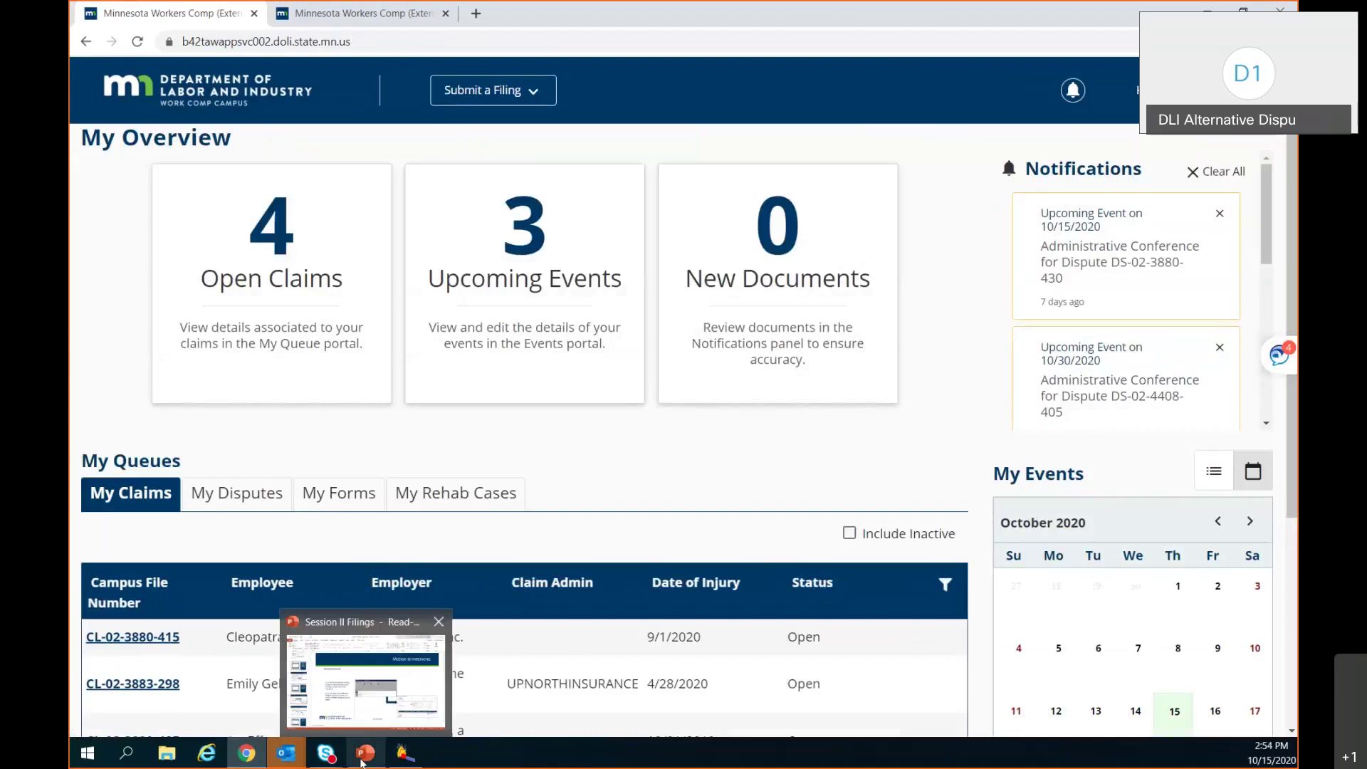
pyautogui.click(361, 756)
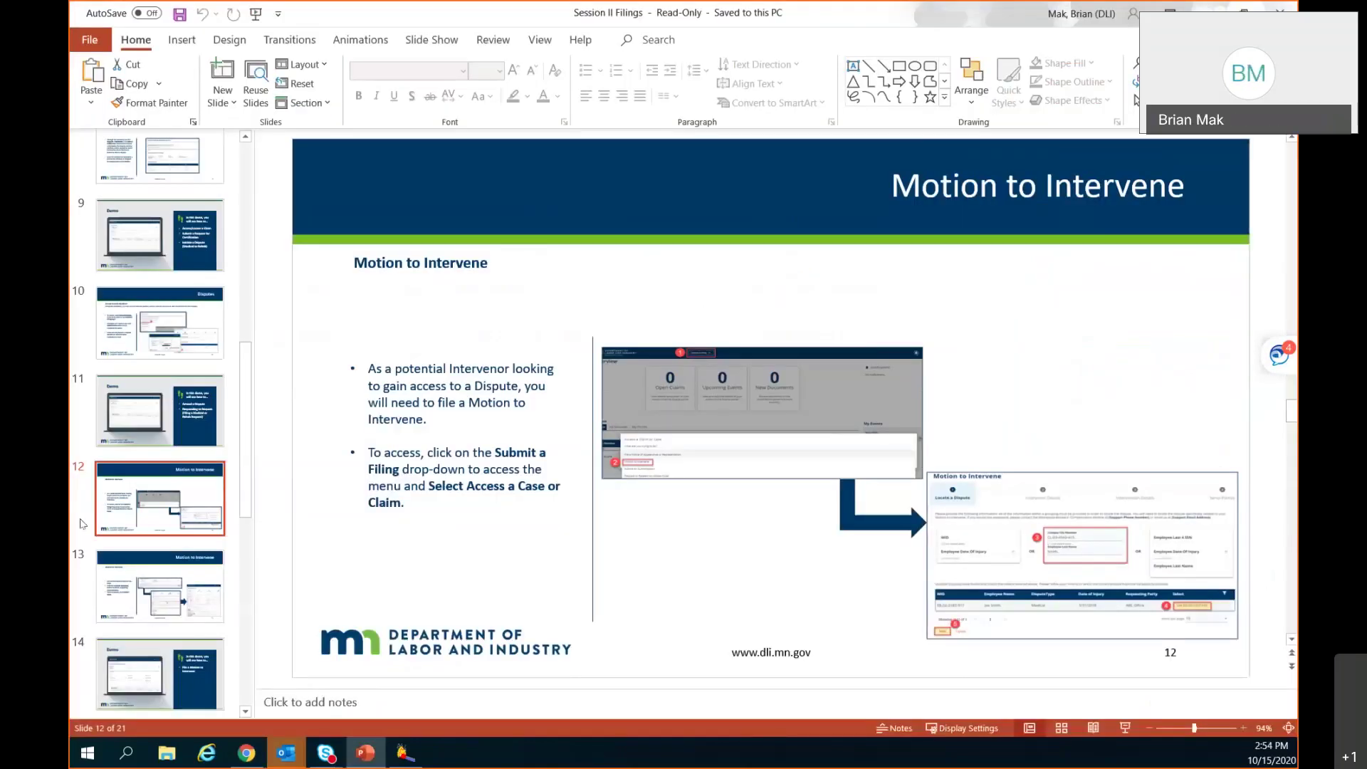
pyautogui.click(419, 763)
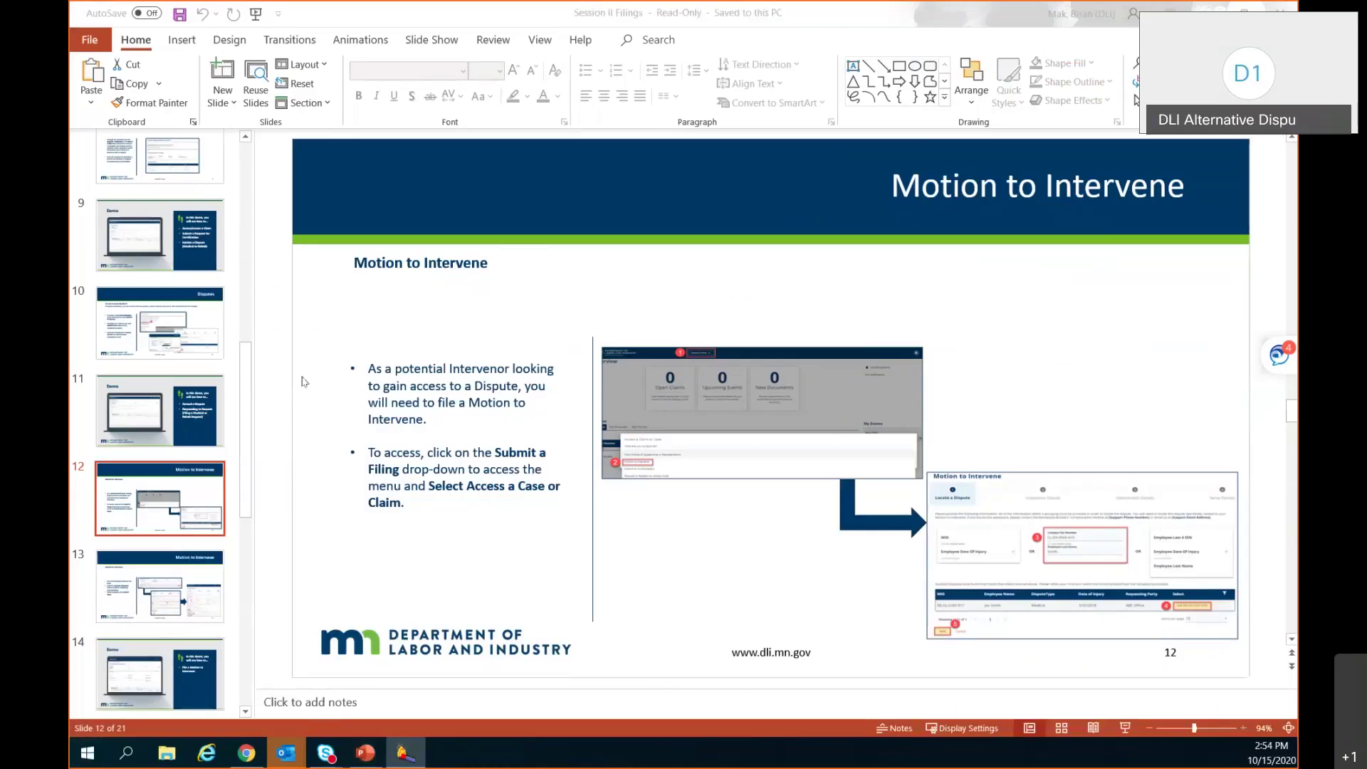
pyautogui.click(363, 753)
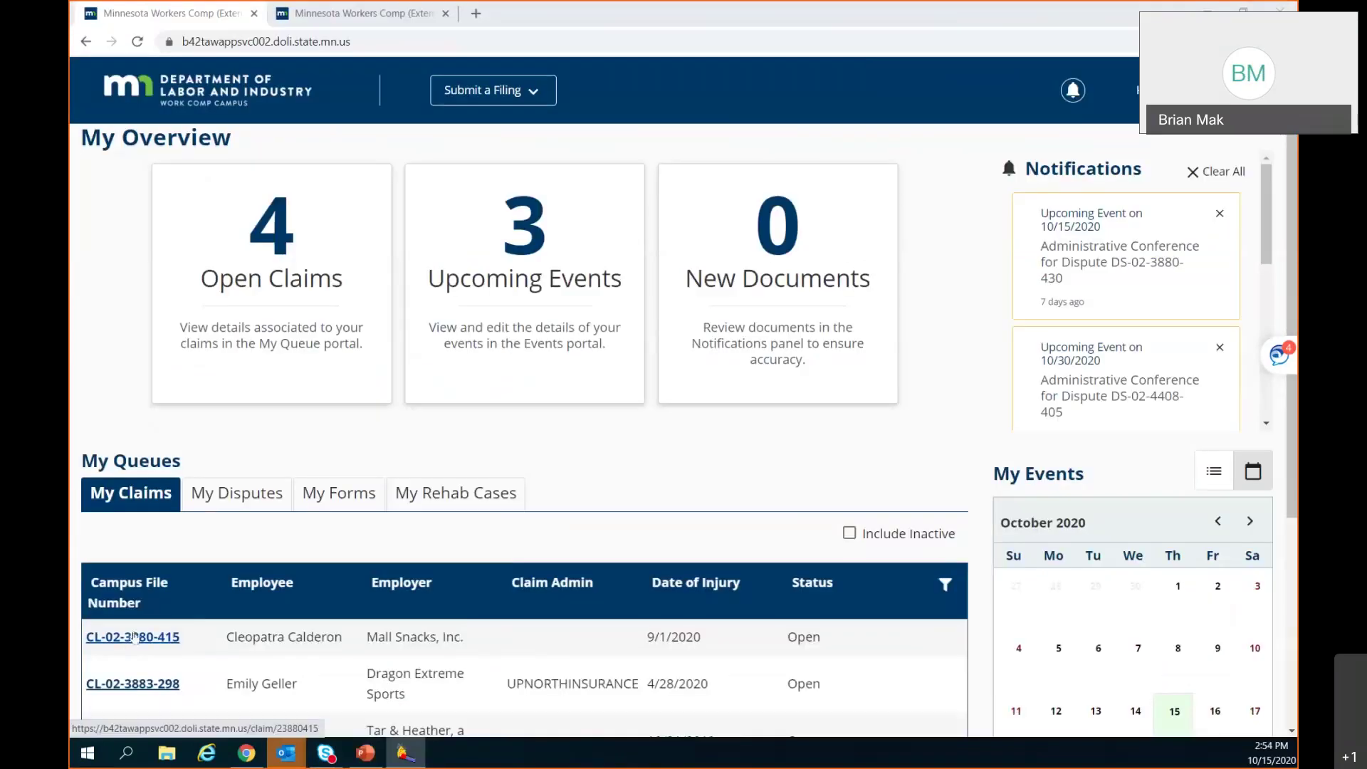
pyautogui.click(134, 636)
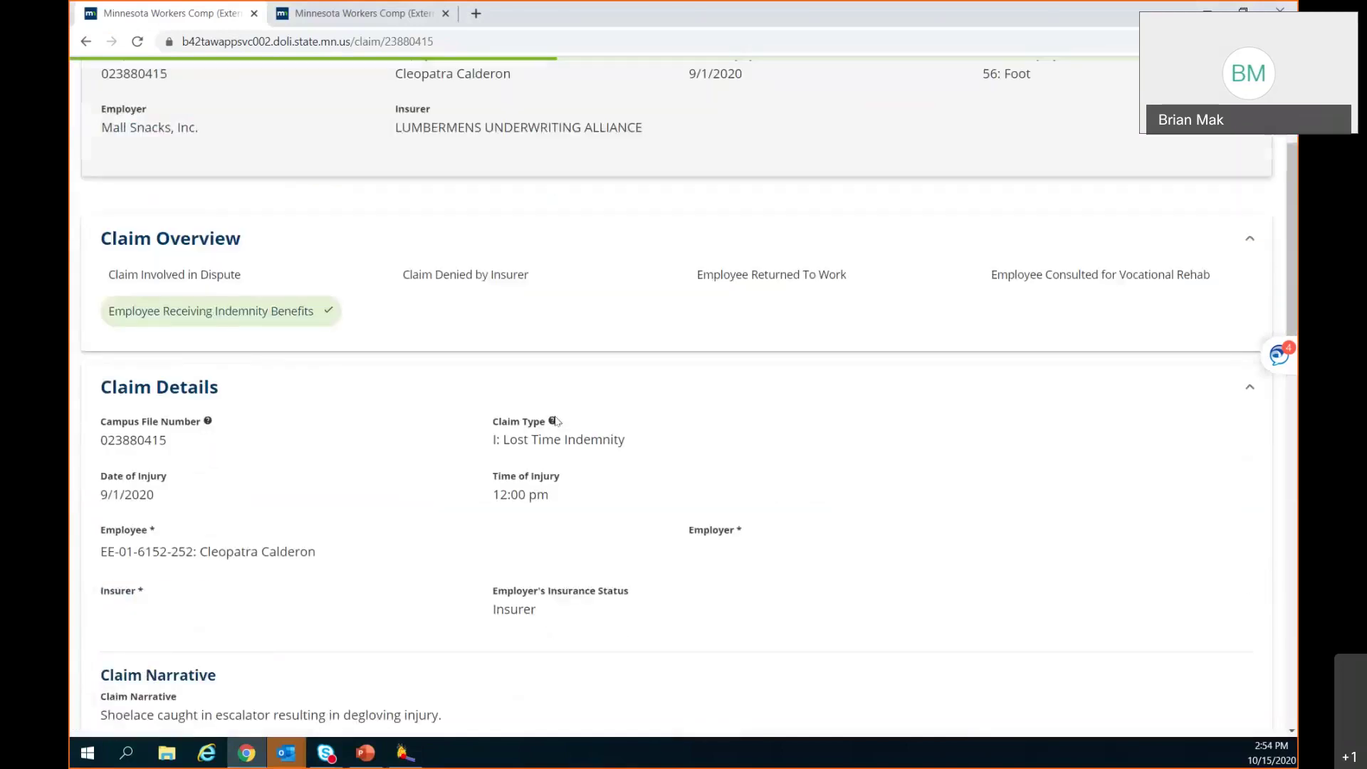
# Under Related Claims & Cases, open the top medical dispute's transaction ID
pyautogui.scroll(-2, 552, 413)
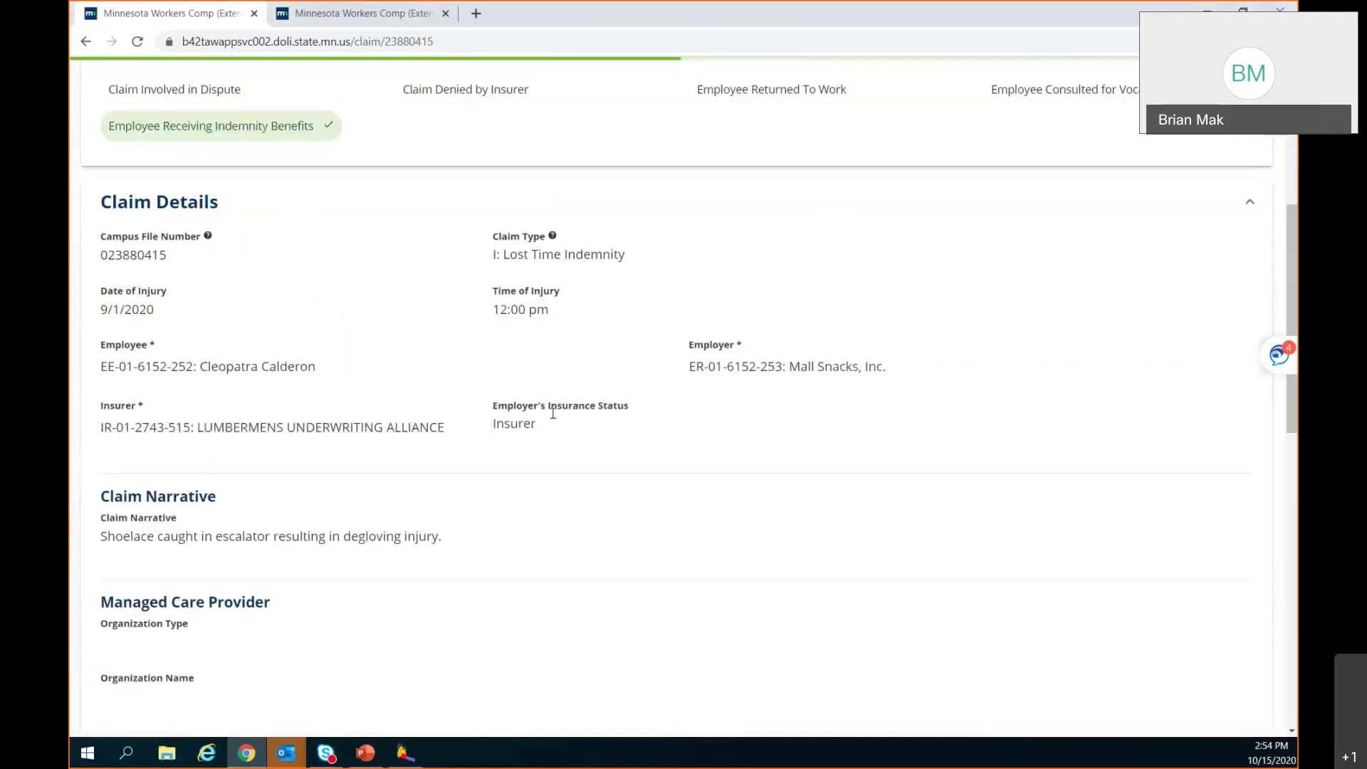
pyautogui.scroll(-3, 553, 413)
pyautogui.scroll(-4, 557, 421)
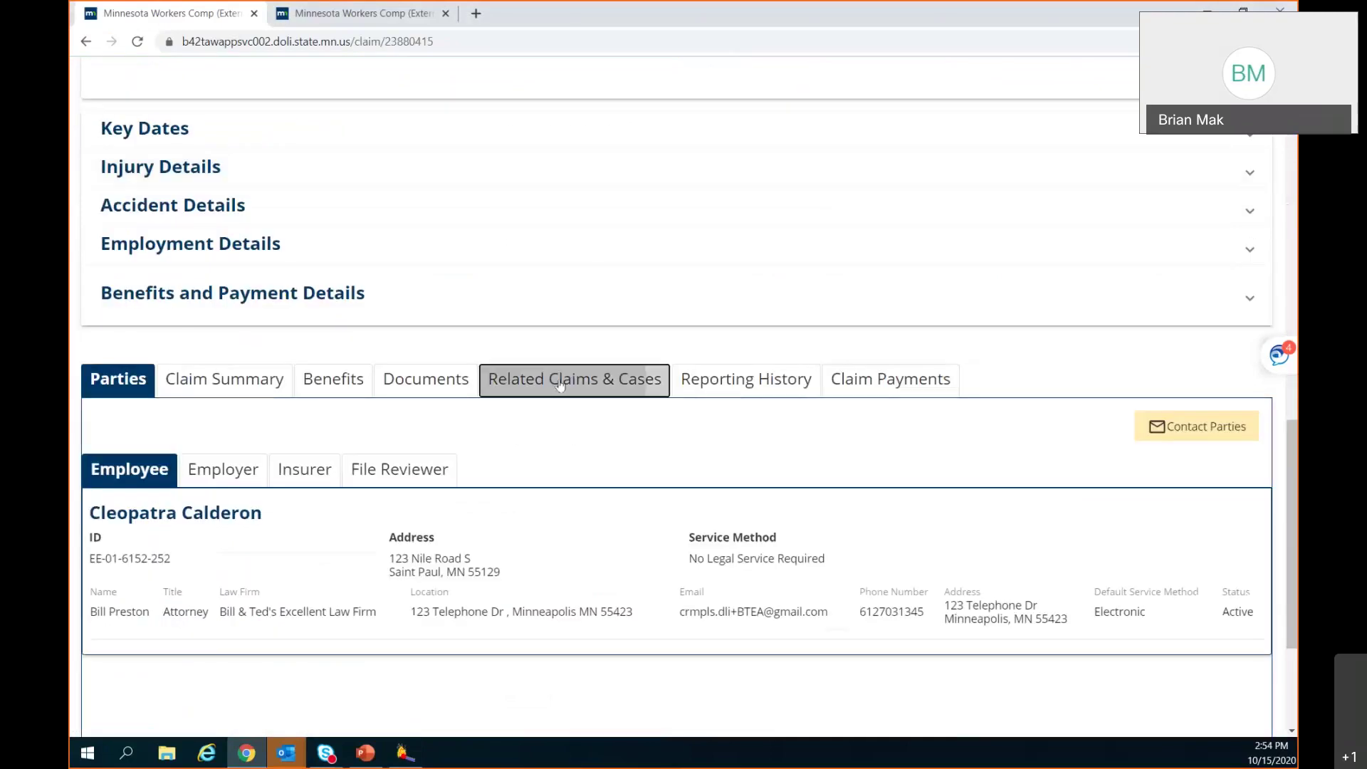
pyautogui.click(560, 383)
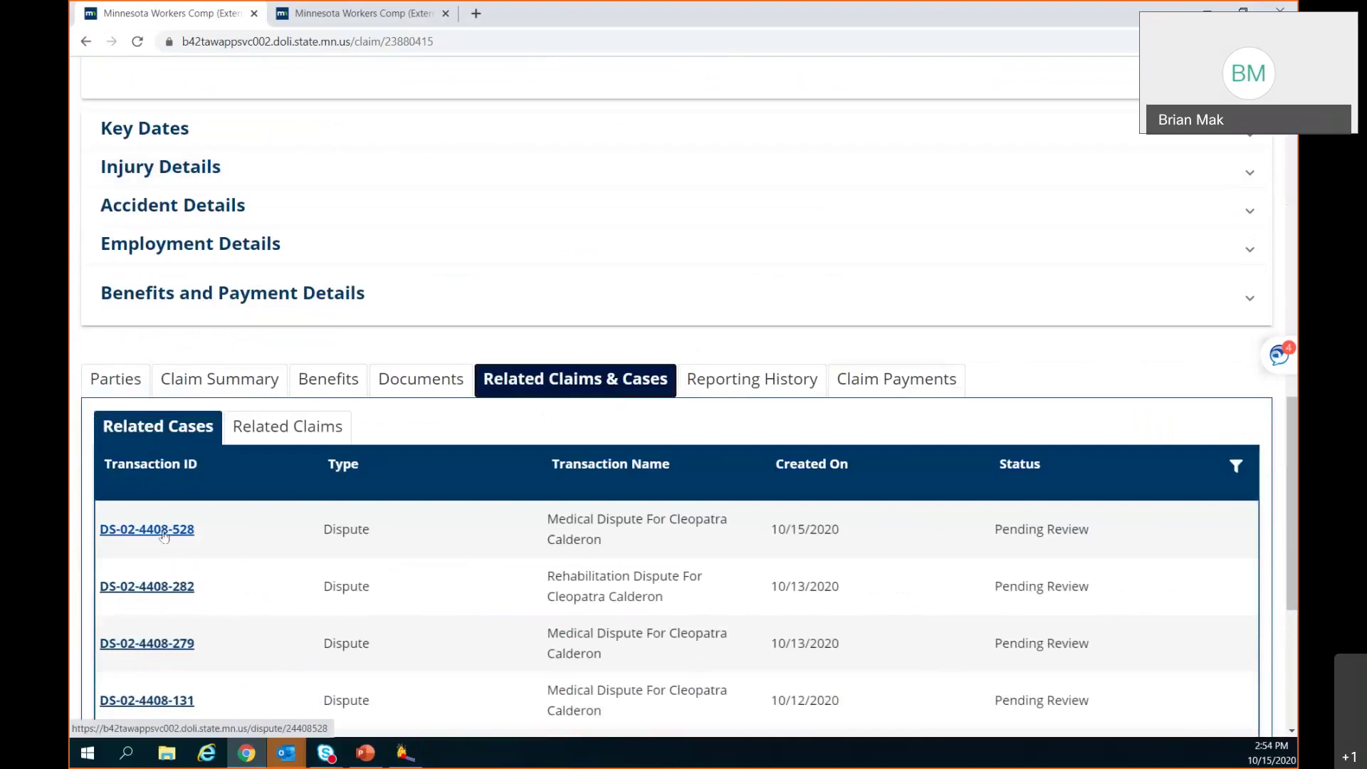
pyautogui.click(164, 531)
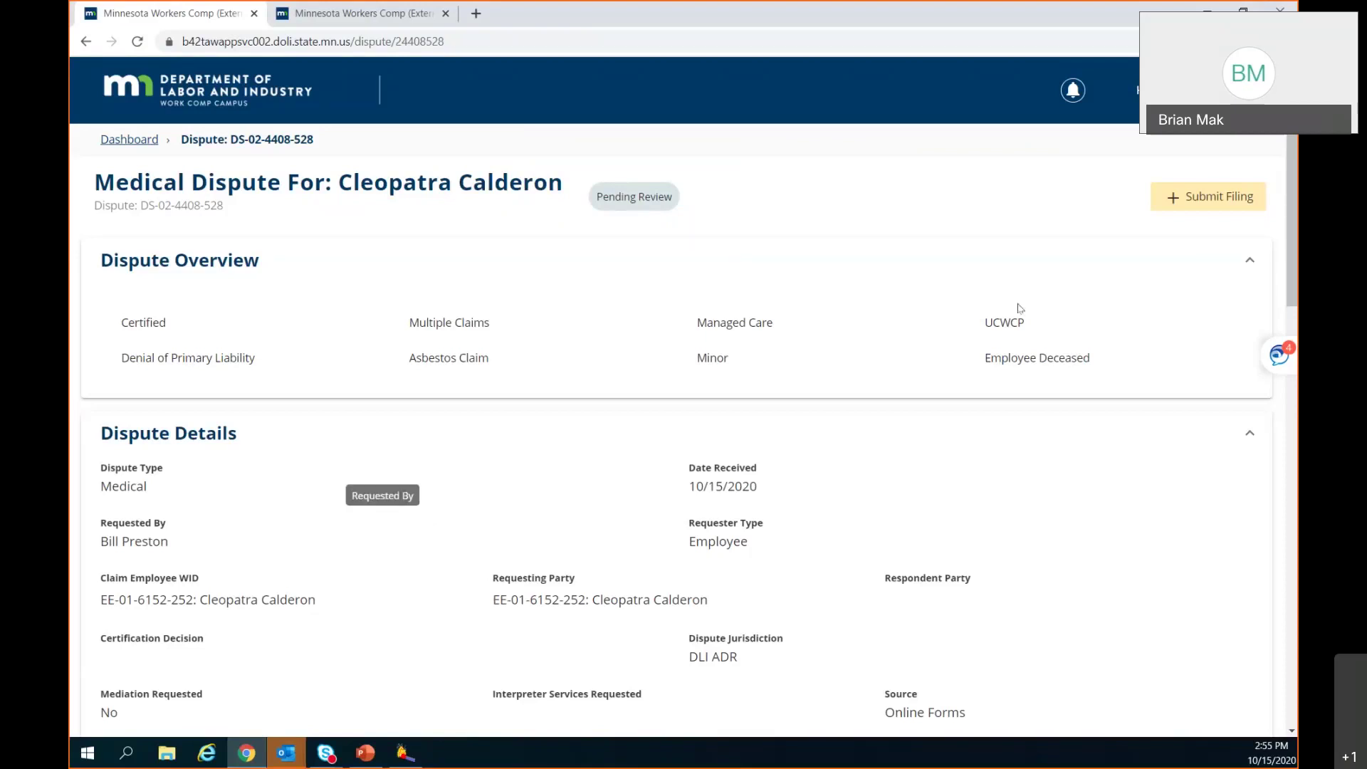
pyautogui.click(1198, 199)
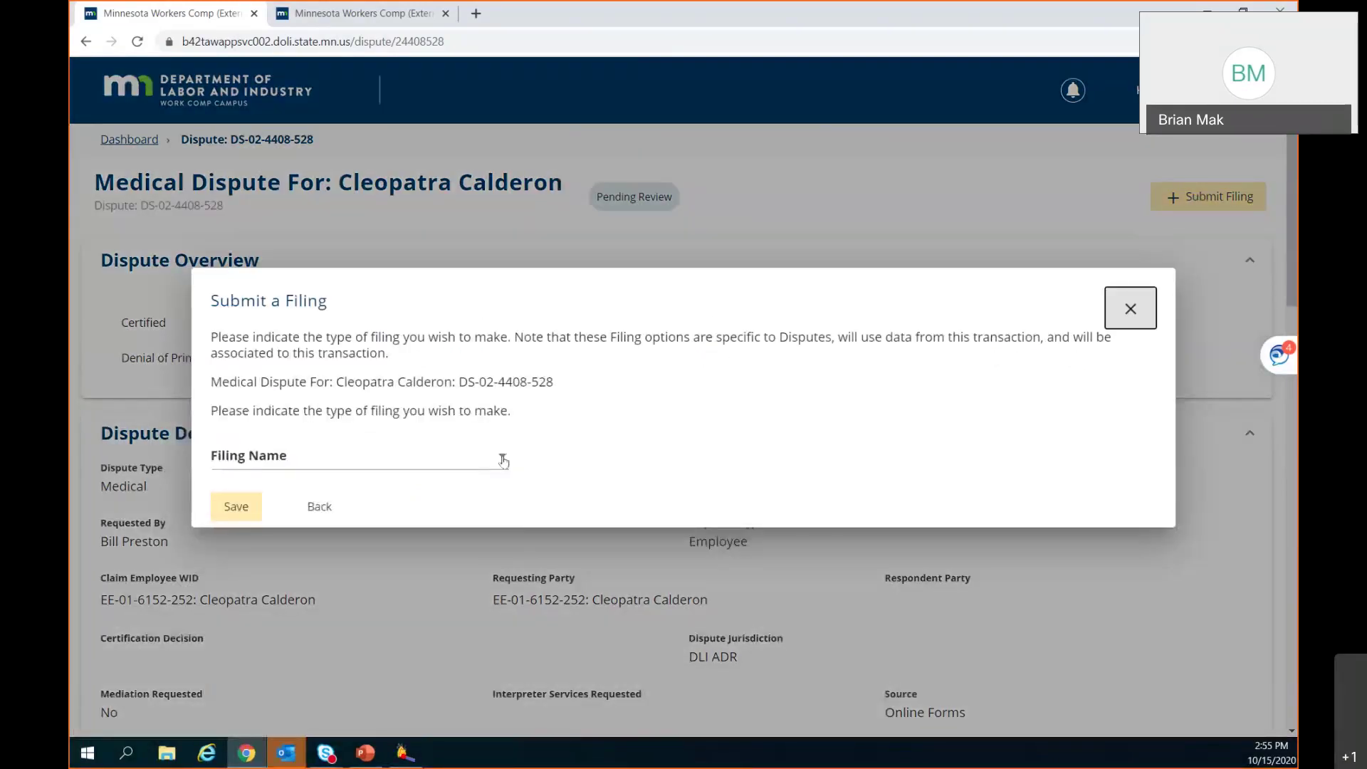
pyautogui.click(503, 461)
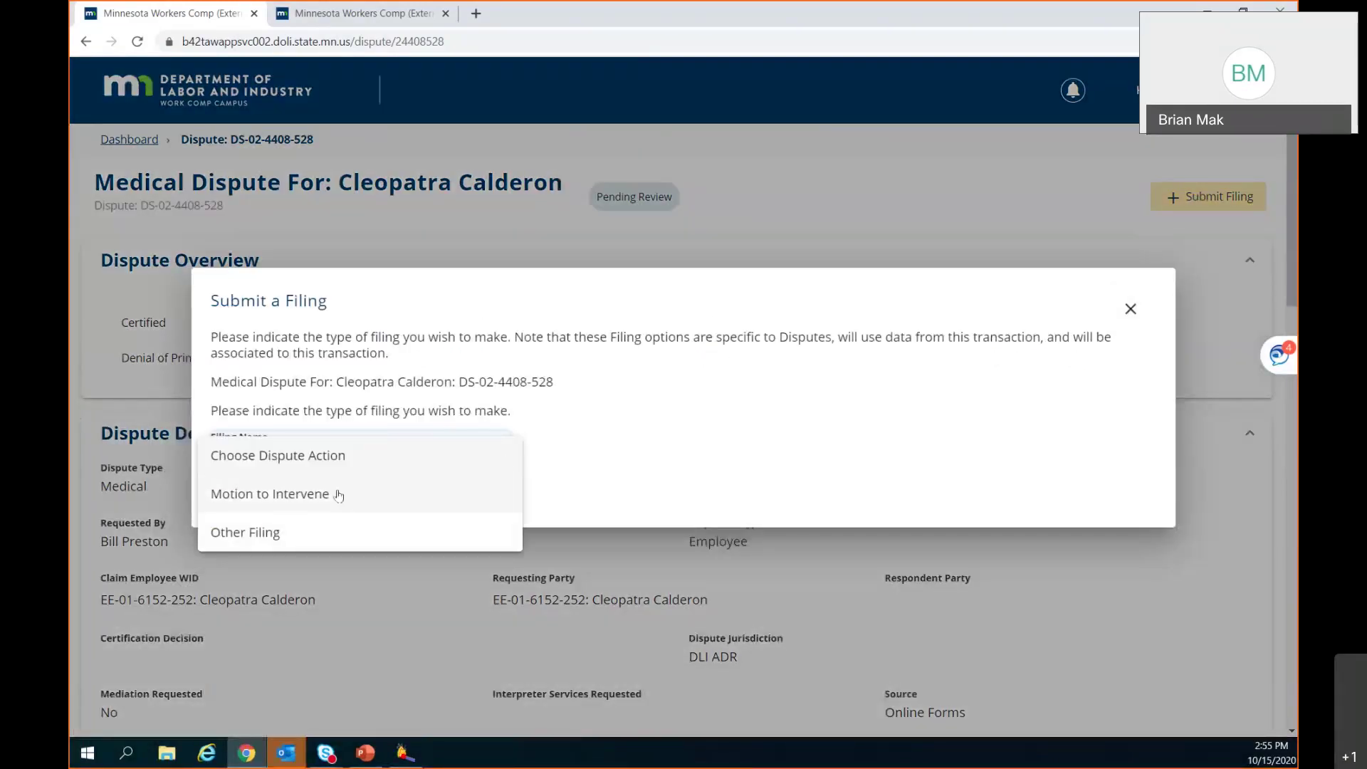
pyautogui.click(259, 544)
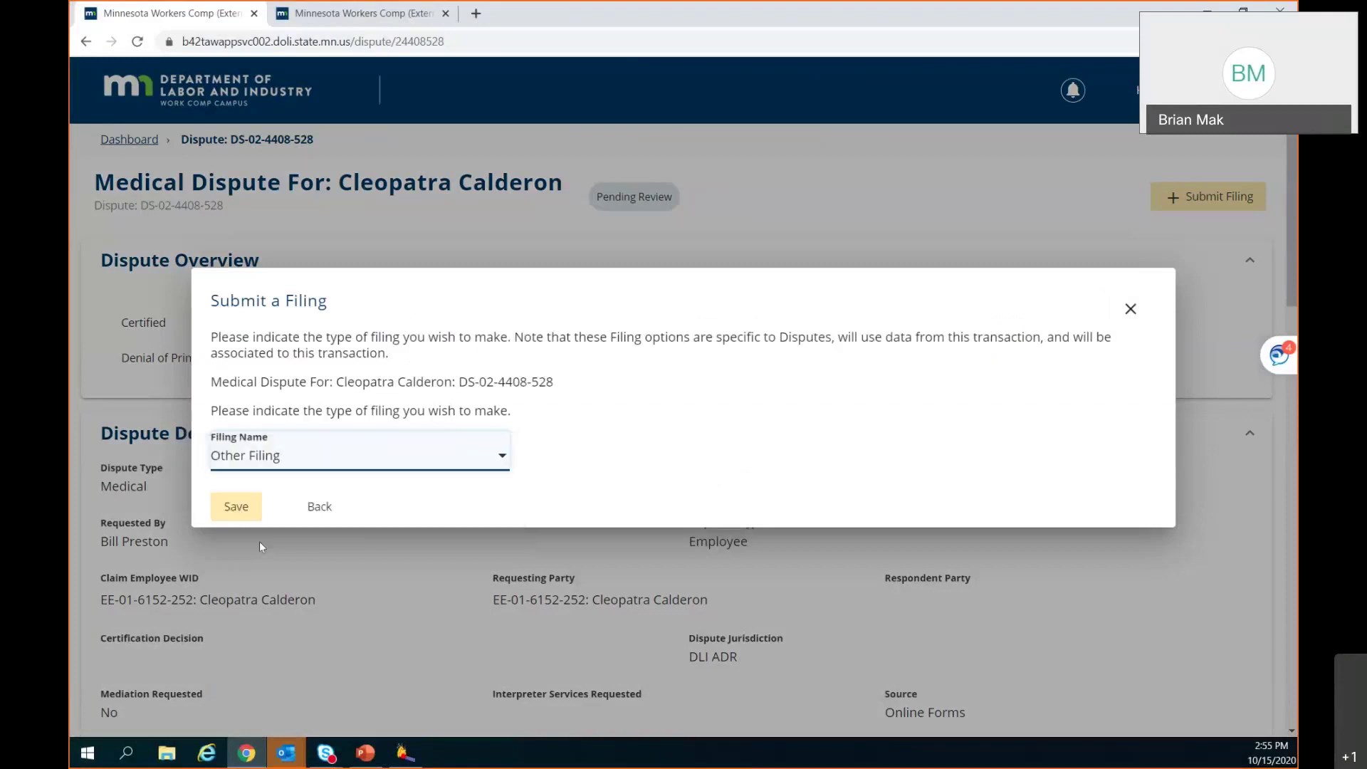
pyautogui.click(235, 506)
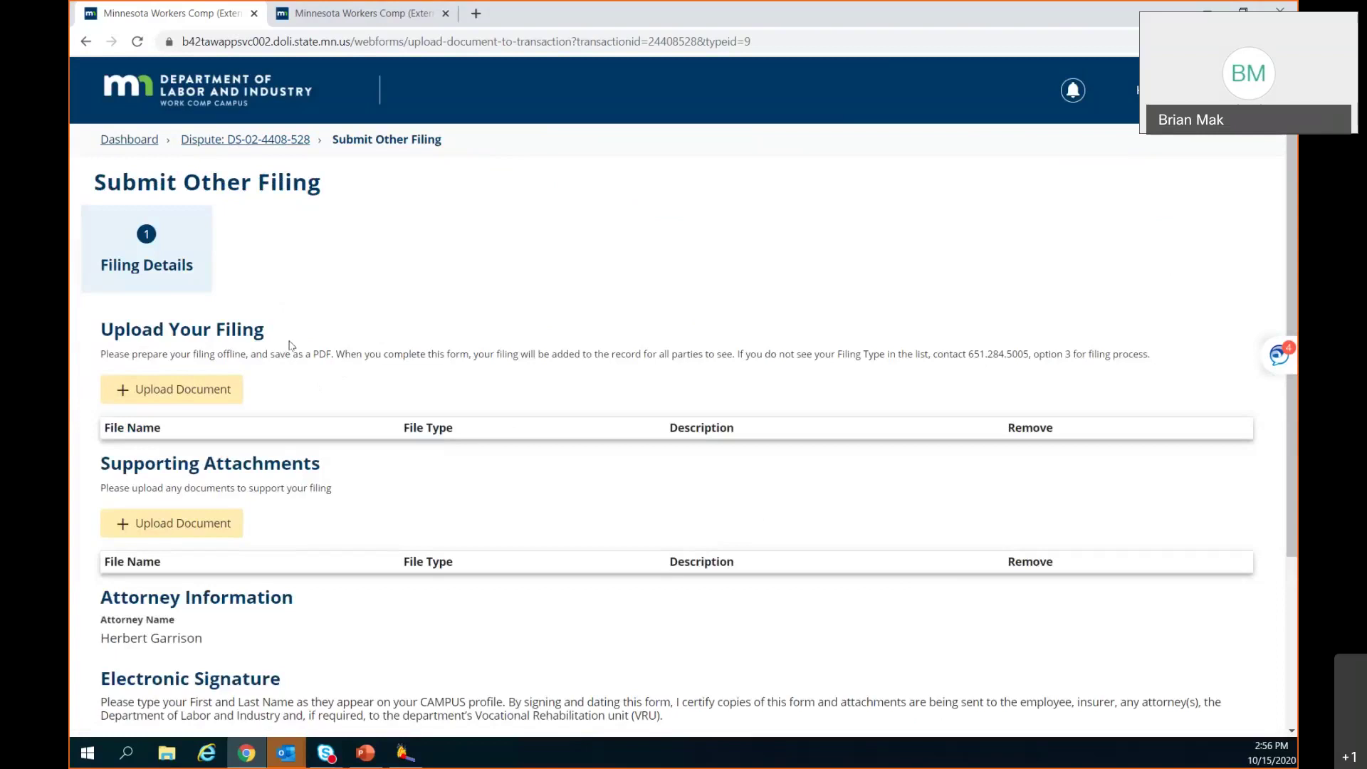
# Upload TEST ATTACHMENT.pdf as Correspondence to Department, described 'notice of right to intervene'
pyautogui.click(134, 397)
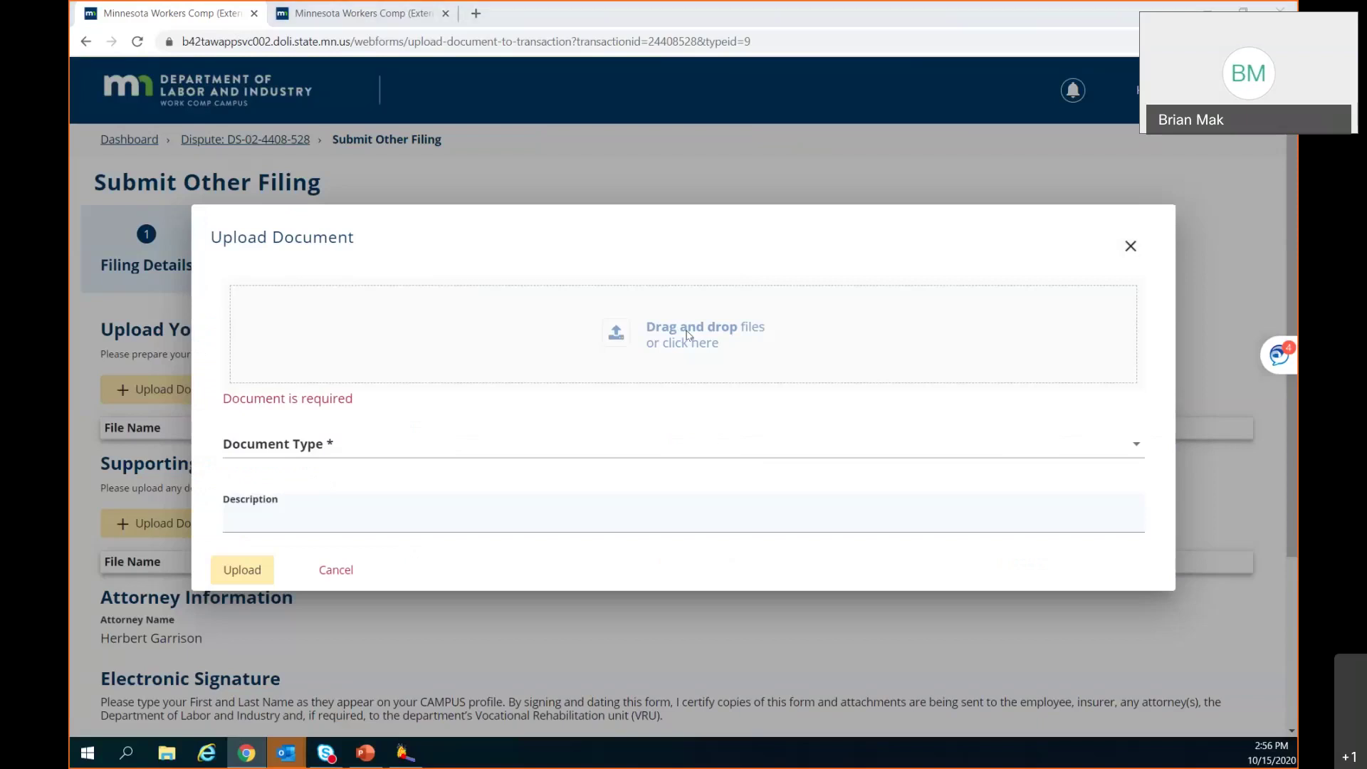
pyautogui.click(687, 334)
pyautogui.click(275, 199)
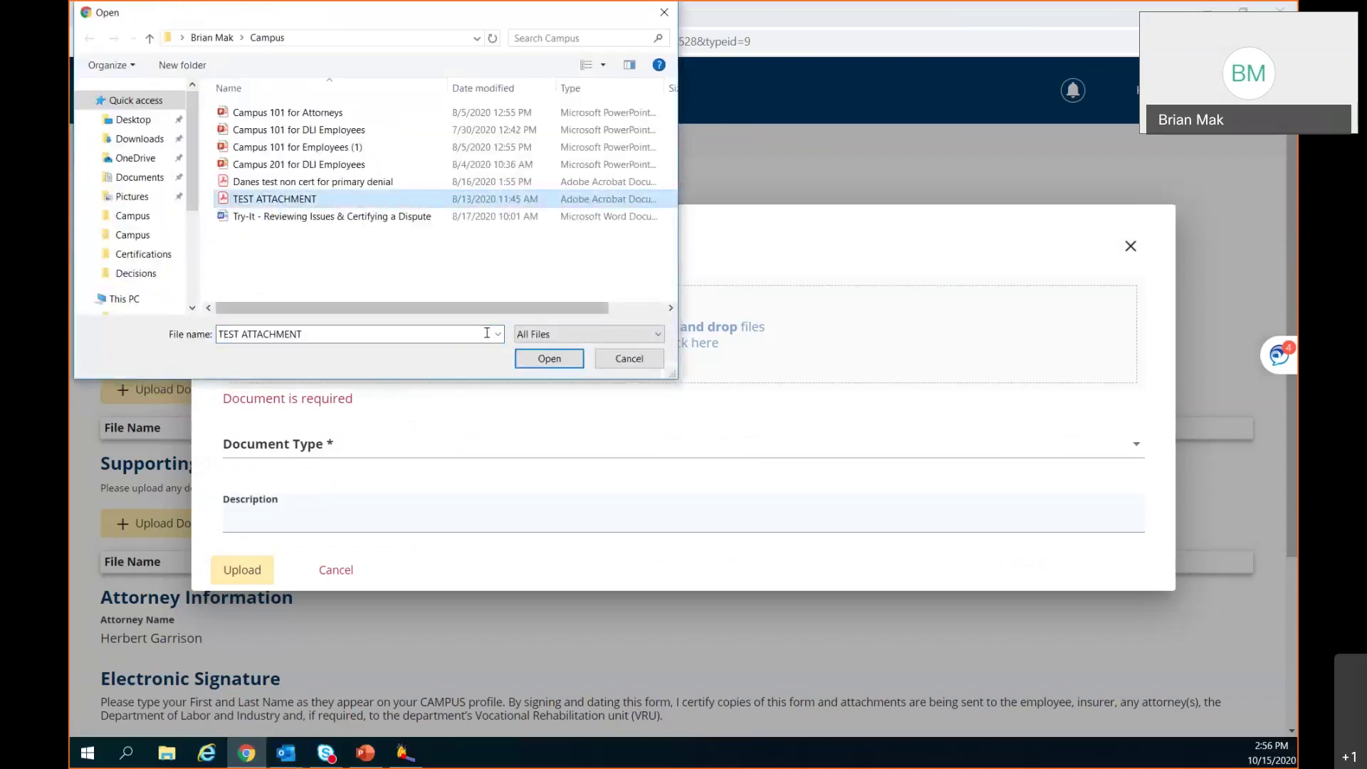
pyautogui.click(549, 359)
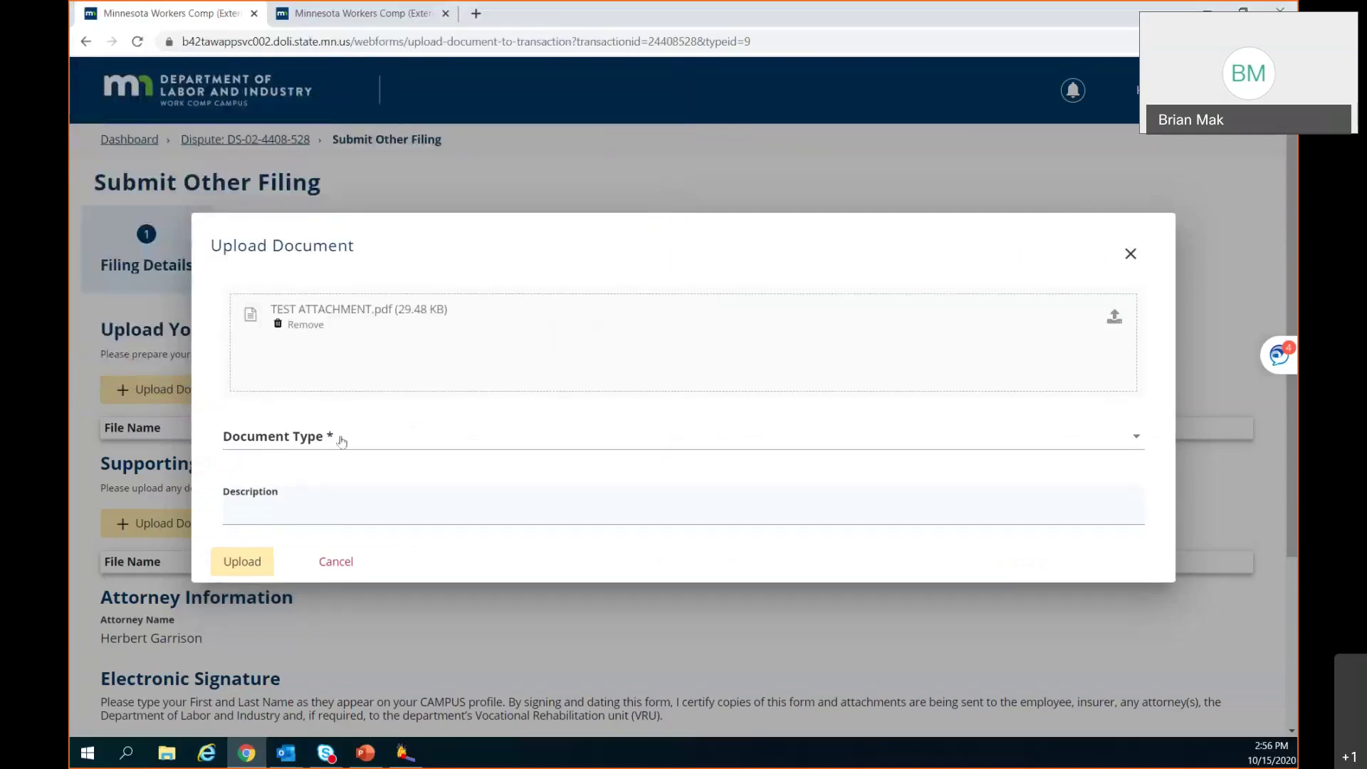
pyautogui.click(316, 441)
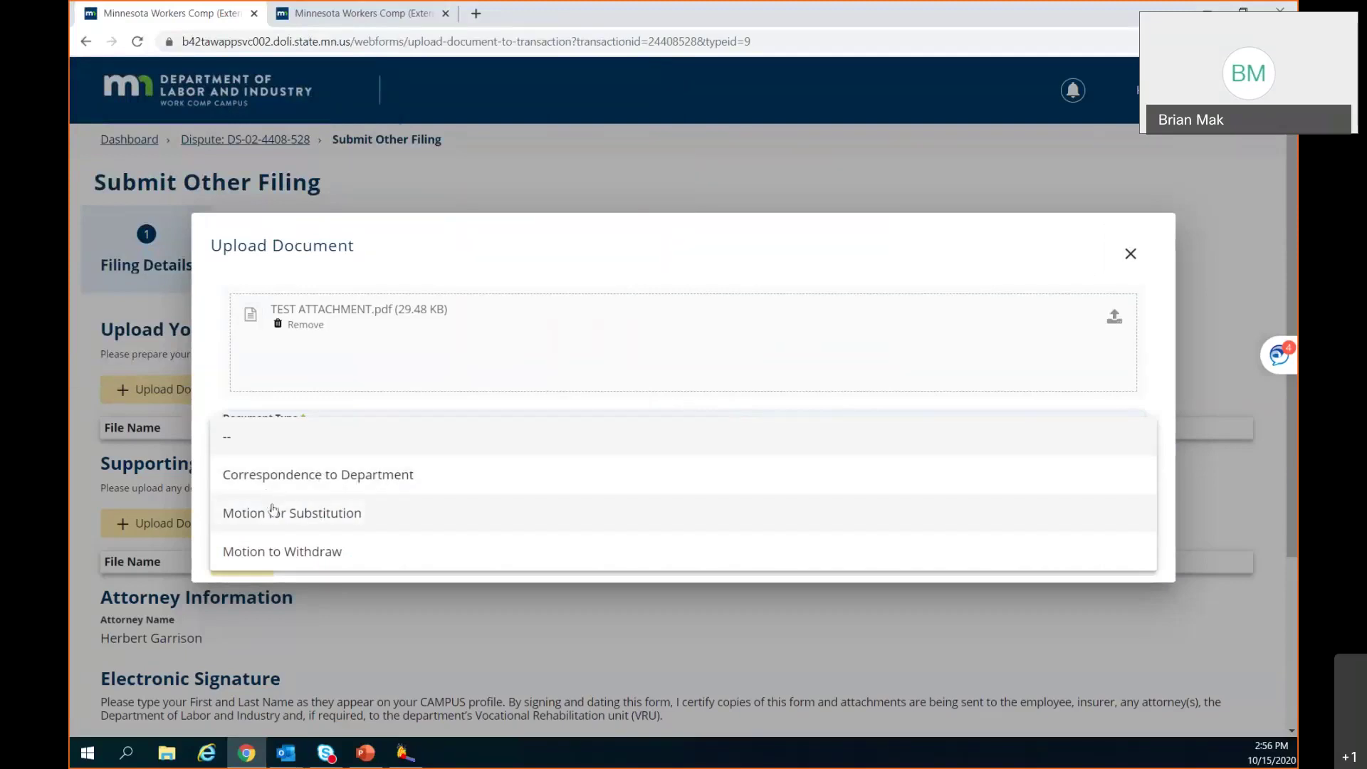
pyautogui.click(279, 477)
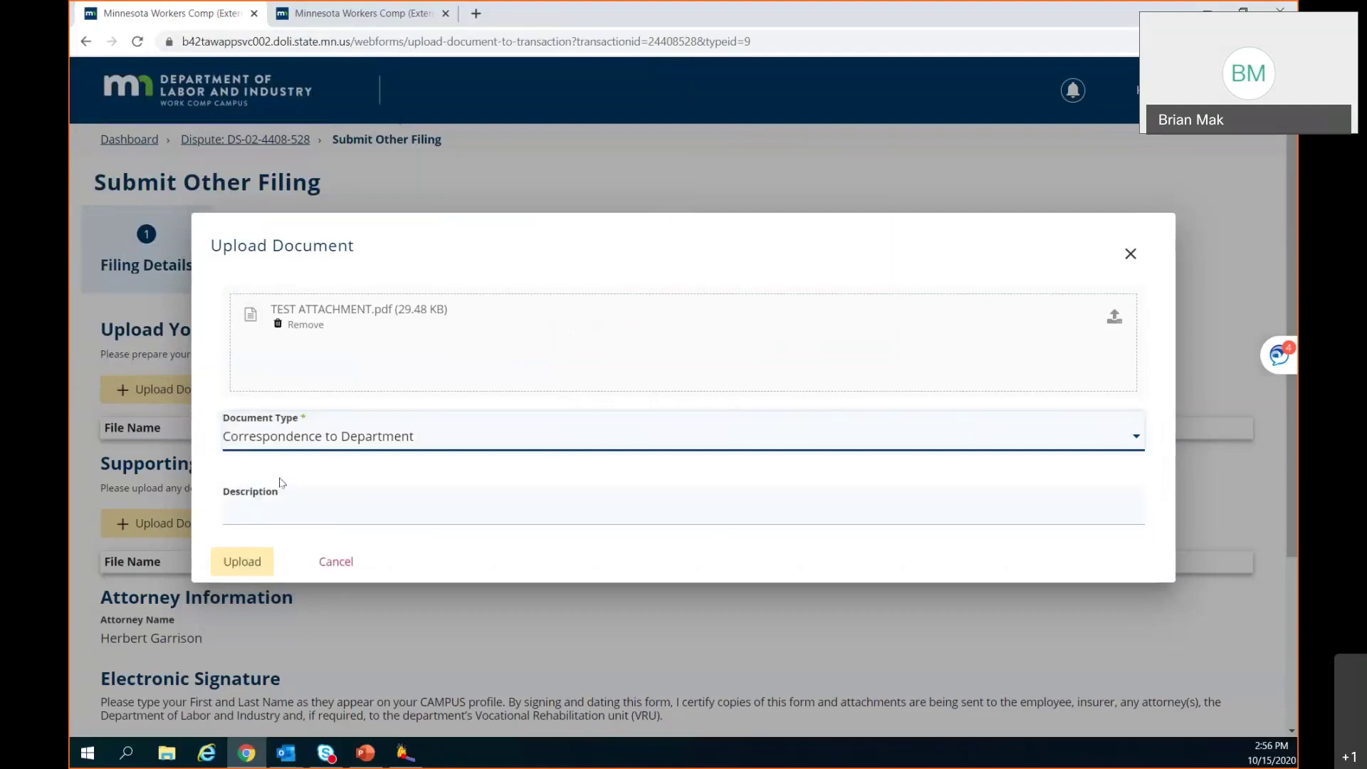
pyautogui.click(271, 507)
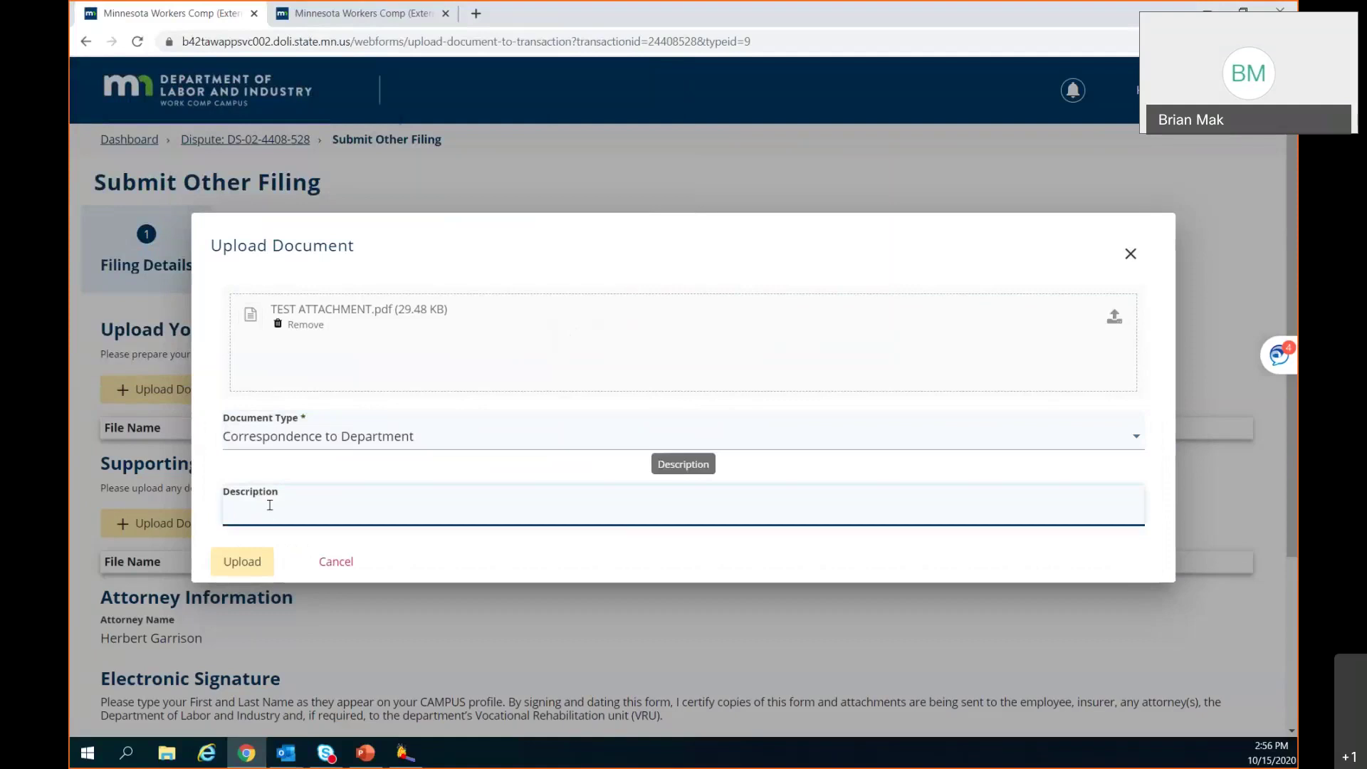
pyautogui.write('noti')
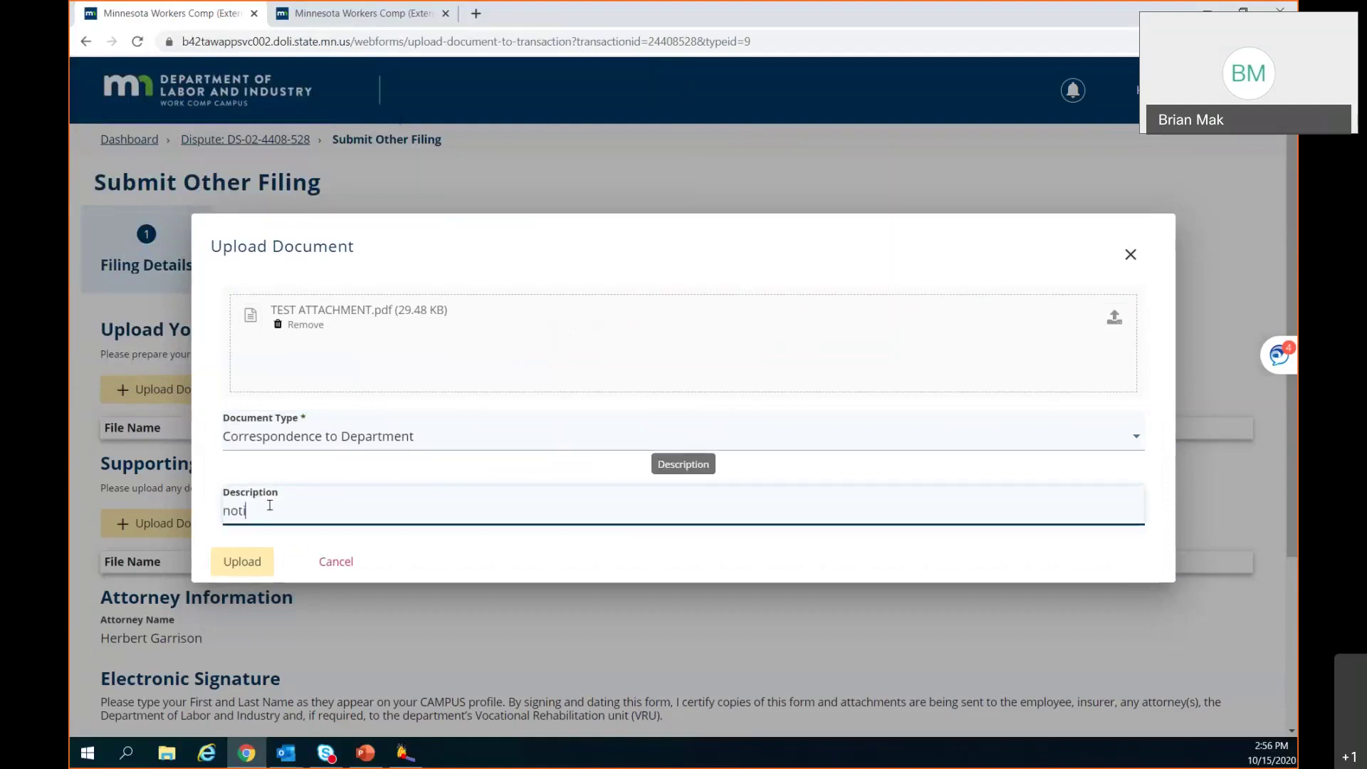
pyautogui.write('ce of right to interven')
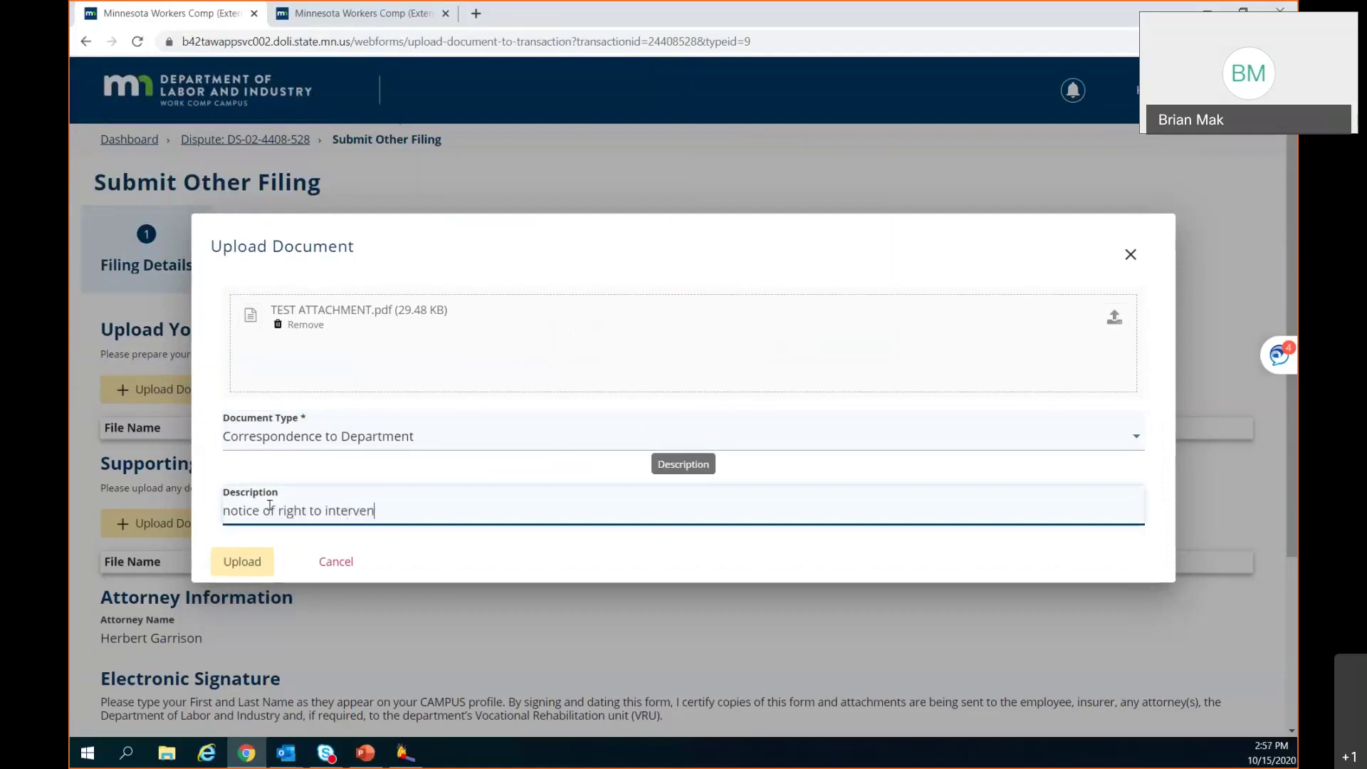
pyautogui.write('e')
pyautogui.click(241, 562)
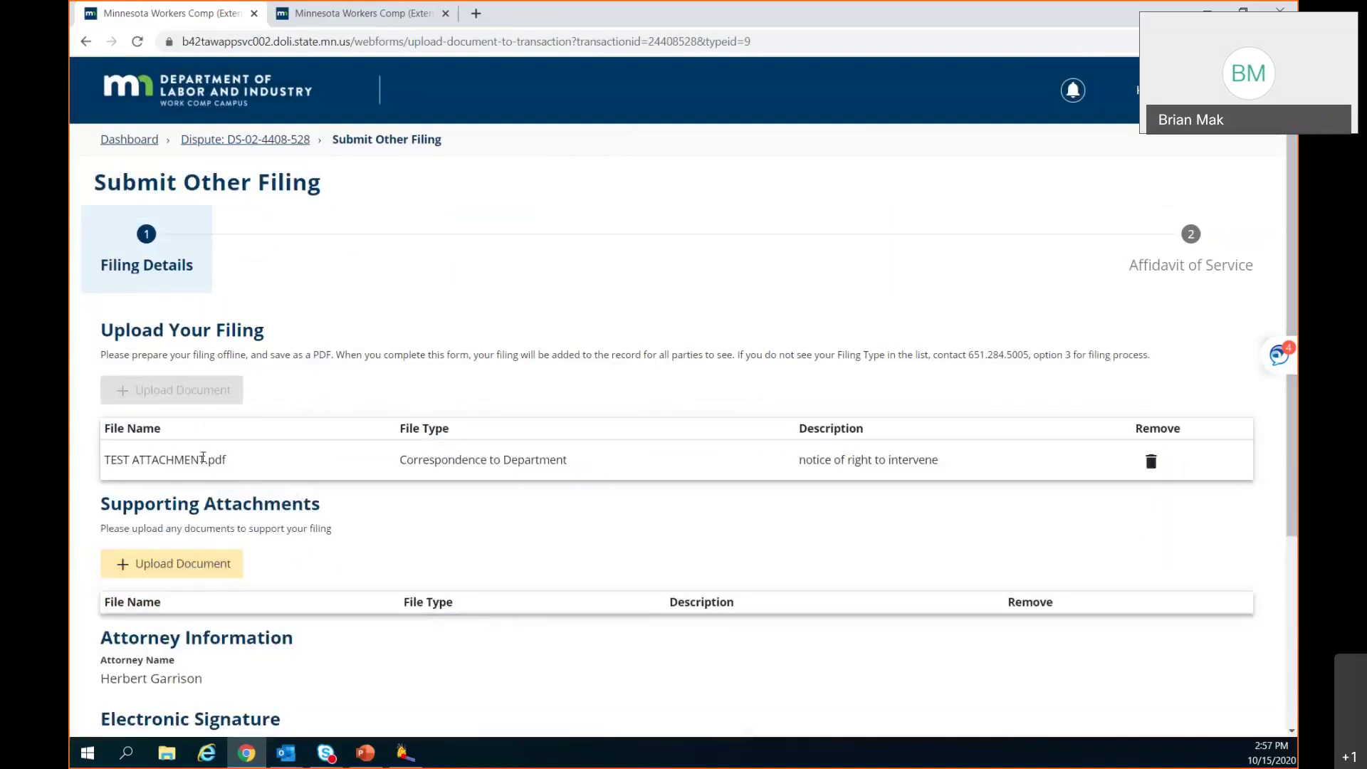
# Enter the attorney's full name as signatory, certify the legal signature, and continue to Affidavit of Service
pyautogui.scroll(-1, 204, 457)
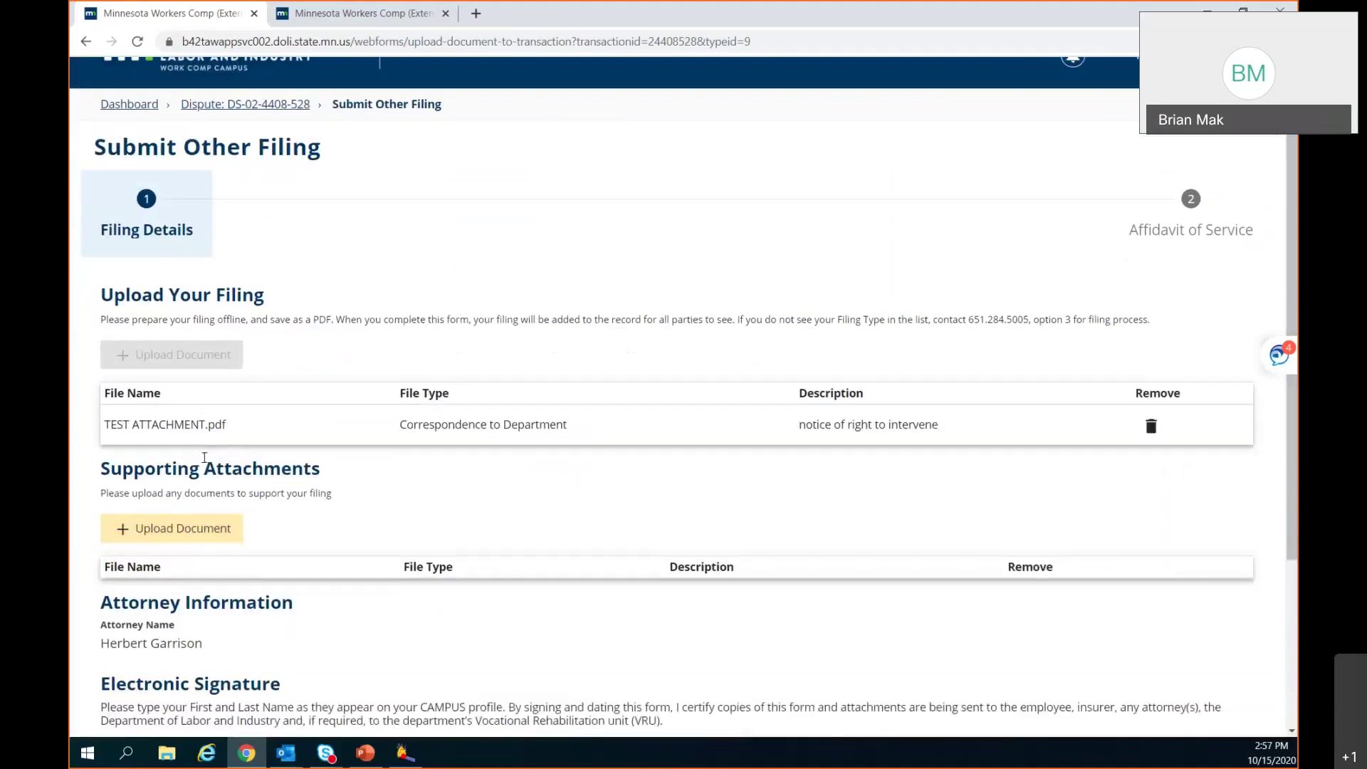
pyautogui.scroll(-3, 203, 458)
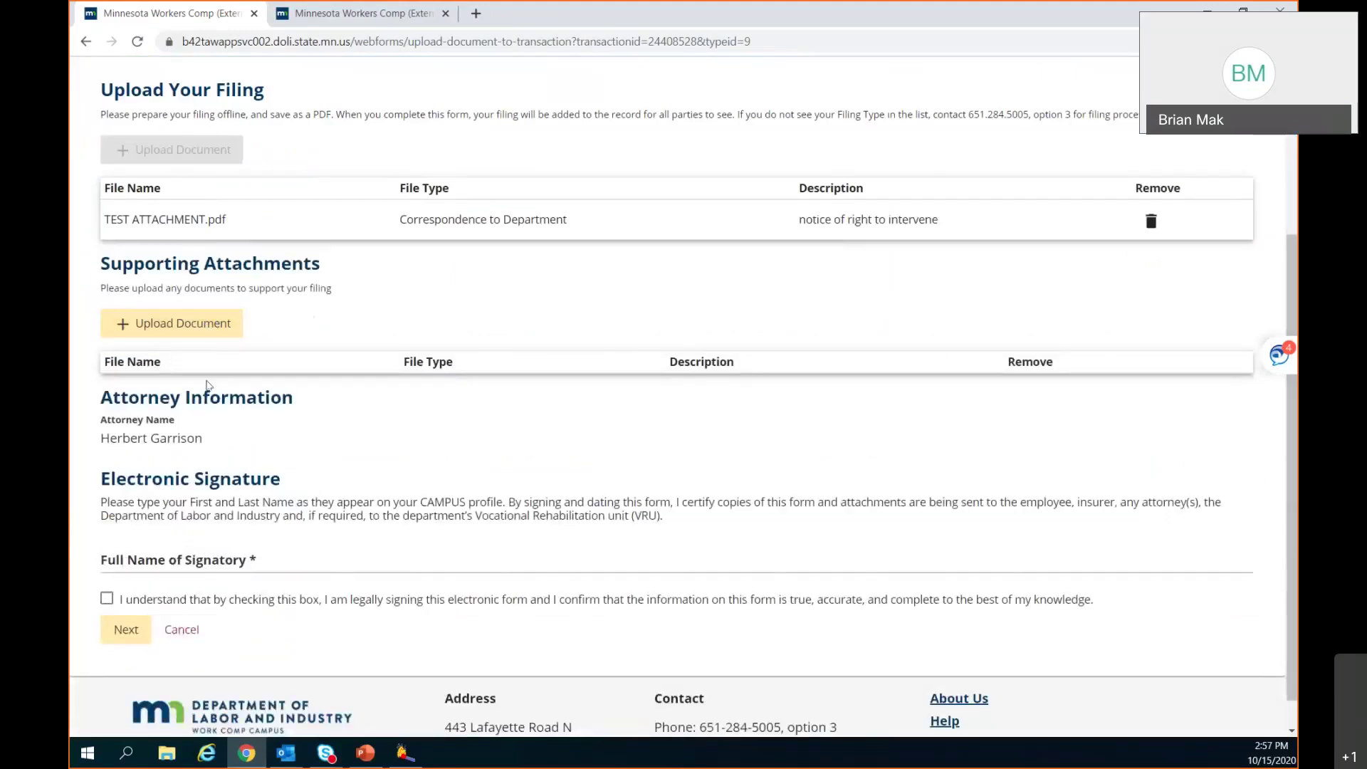
pyautogui.scroll(-1, 208, 385)
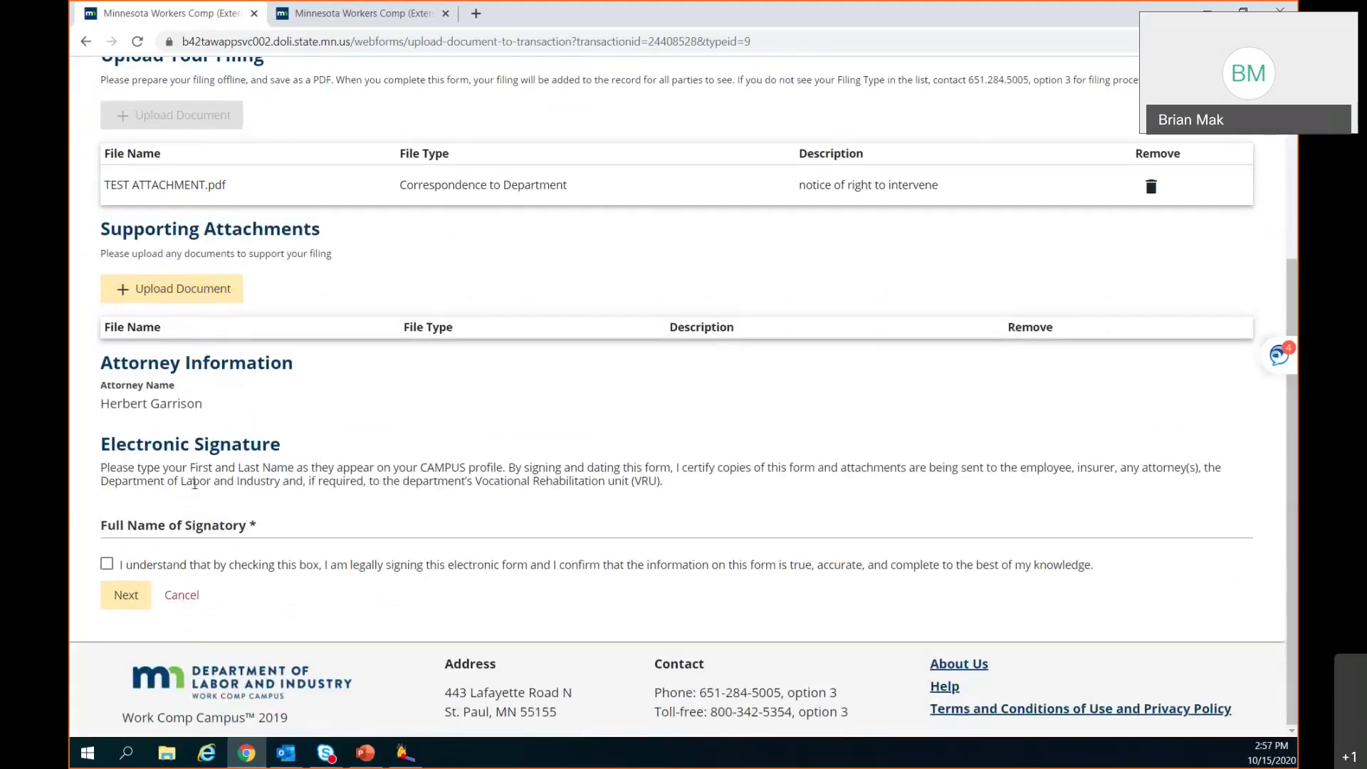
pyautogui.click(227, 524)
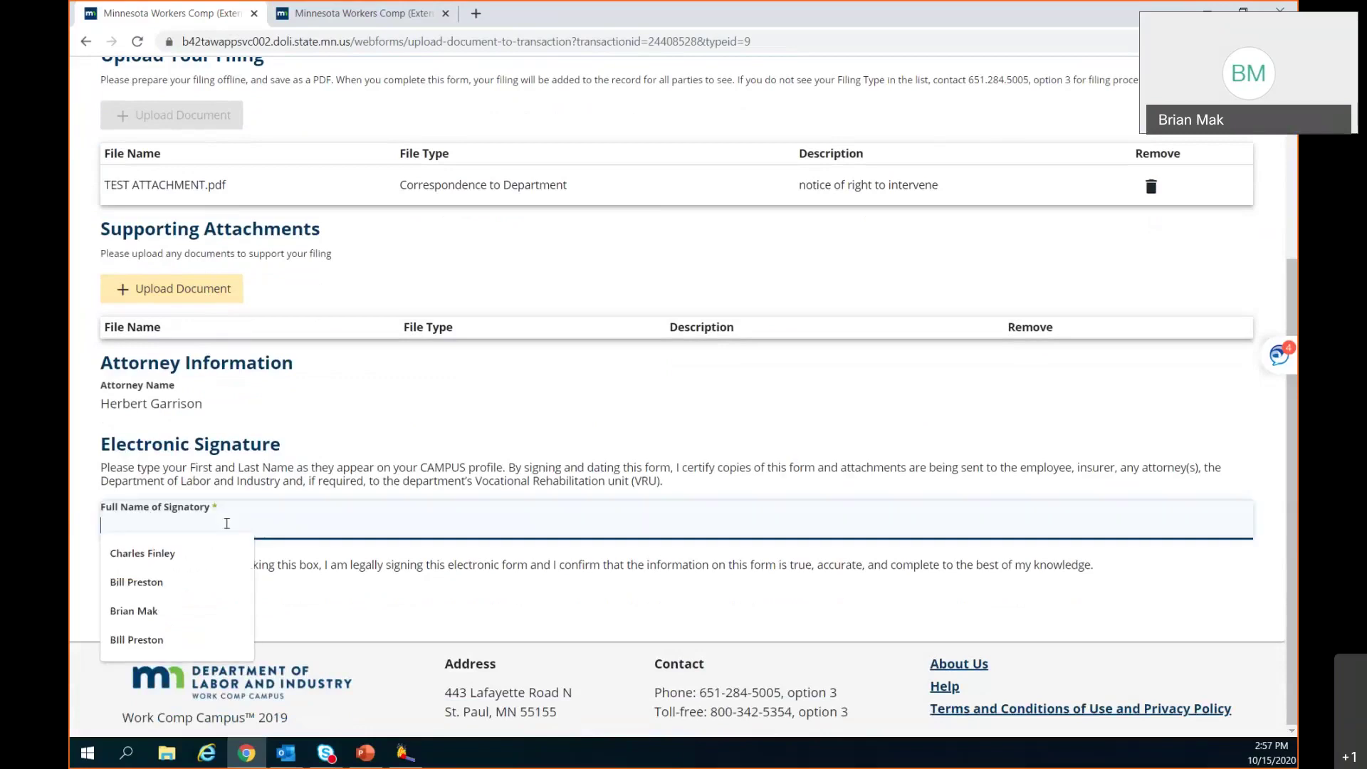
pyautogui.write('Hweathers')
pyautogui.press('BackSpace')
pyautogui.press('BackSpace')
pyautogui.press('BackSpace')
pyautogui.press('BackSpace')
pyautogui.press('BackSpace')
pyautogui.press('BackSpace')
pyautogui.press('BackSpace')
pyautogui.press('BackSpace')
pyautogui.write('erbert')
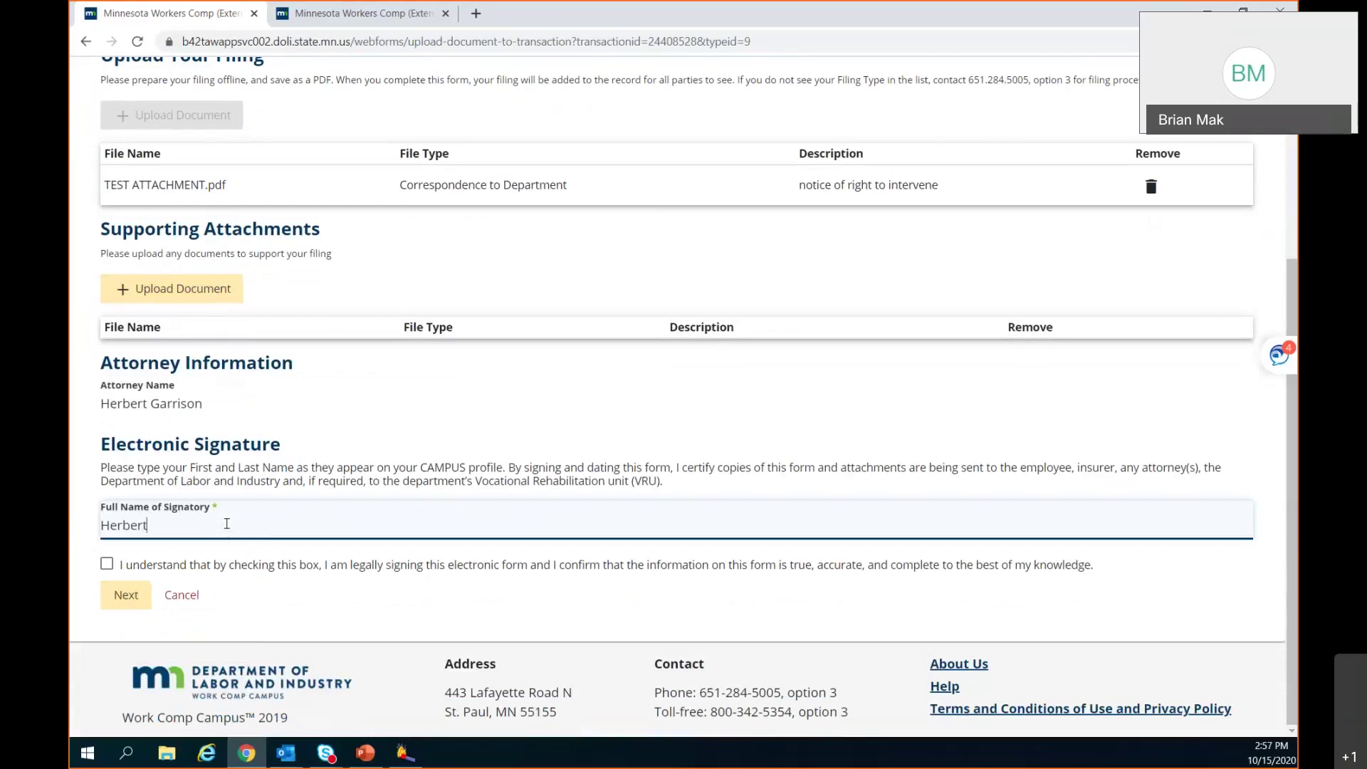
pyautogui.write(' Garrison')
pyautogui.click(107, 564)
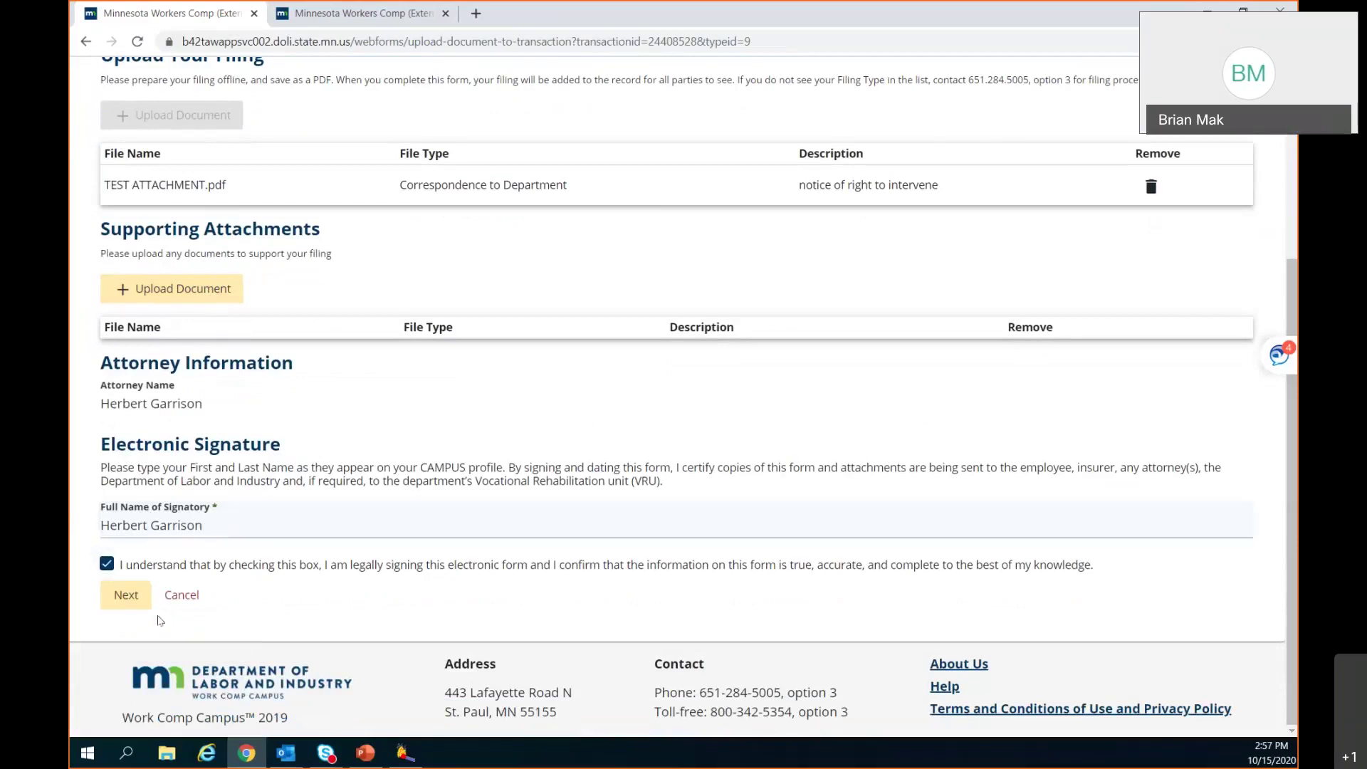
pyautogui.click(123, 601)
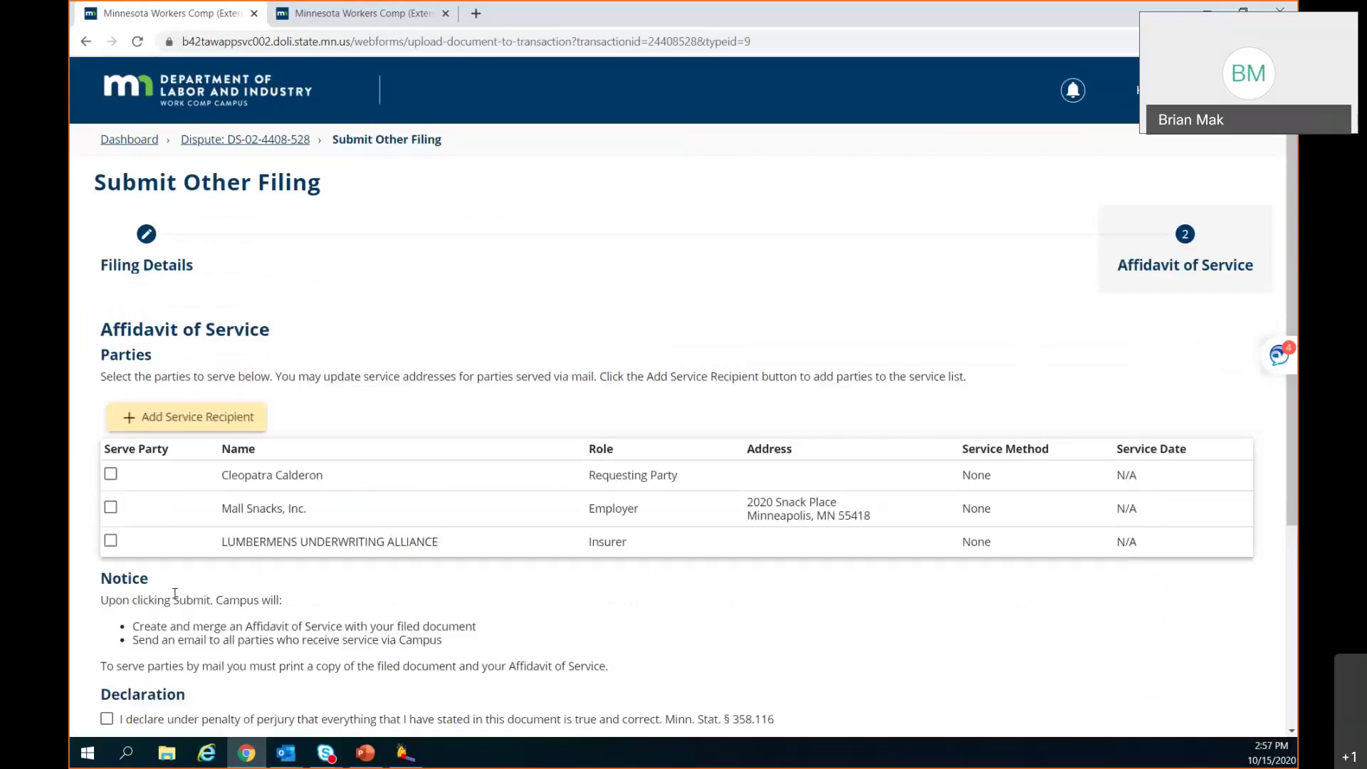
# Serve all three parties: the requesting party, Mall Snacks, Inc., and LUMBERMENS UNDERWRITING ALLIANCE
pyautogui.scroll(-4, 175, 593)
pyautogui.scroll(3, 192, 320)
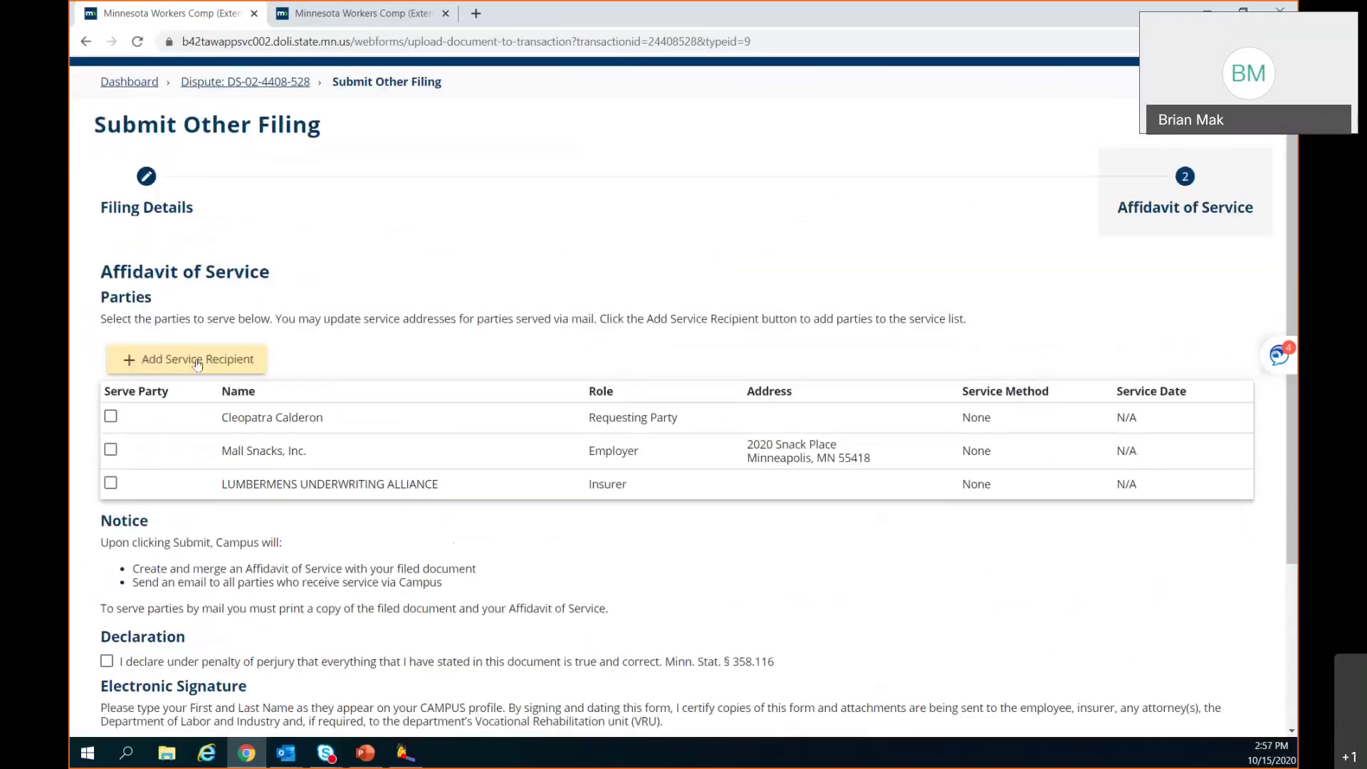
pyautogui.click(110, 418)
pyautogui.click(110, 449)
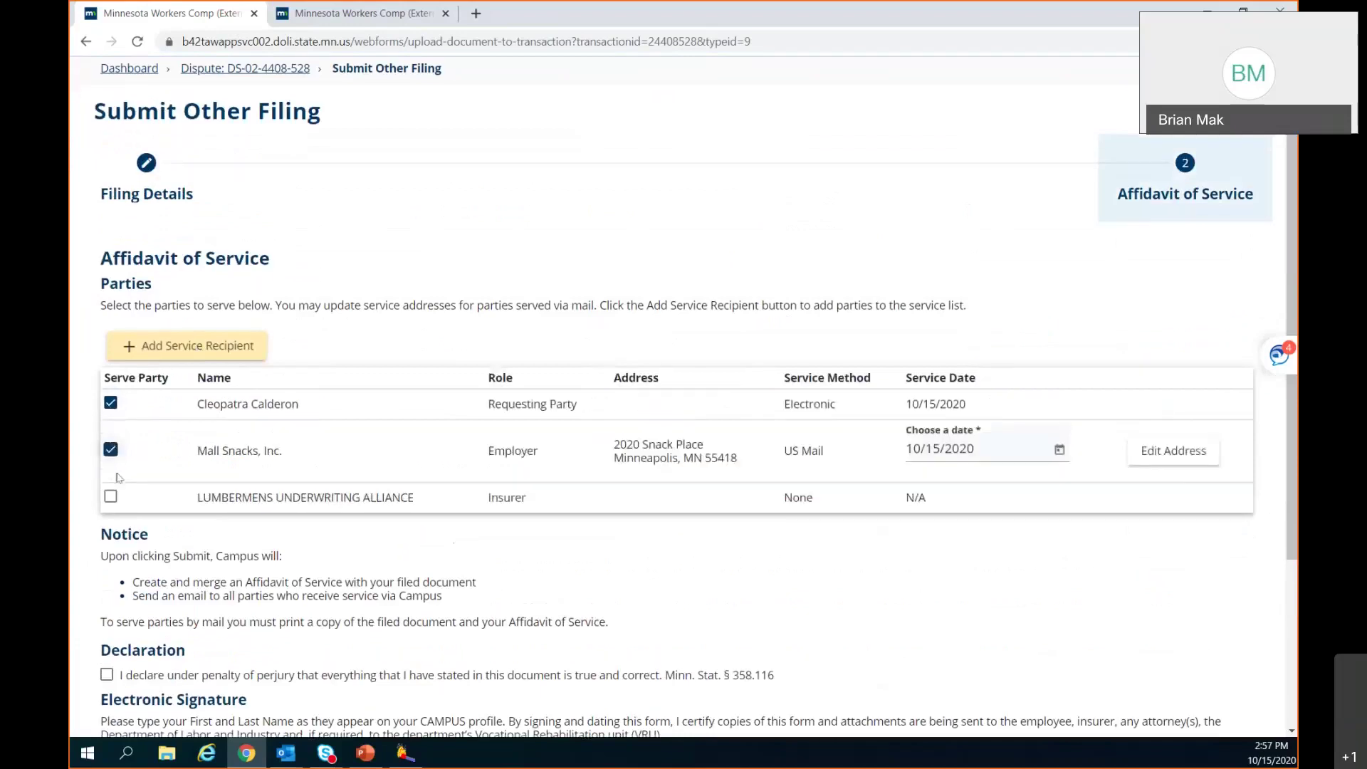
pyautogui.click(111, 496)
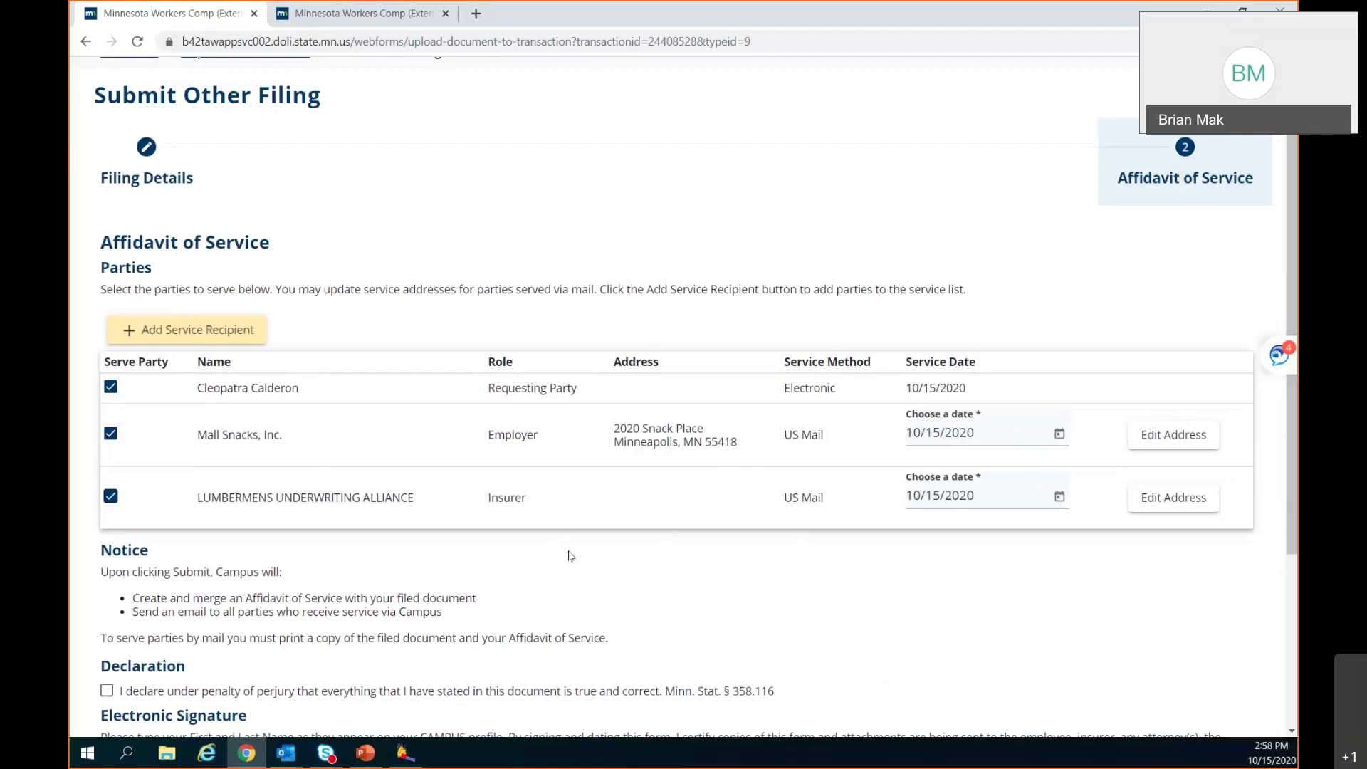
# Accept the perjury declaration, sign with the signatory's full name, and submit the affidavit
pyautogui.scroll(-3, 569, 554)
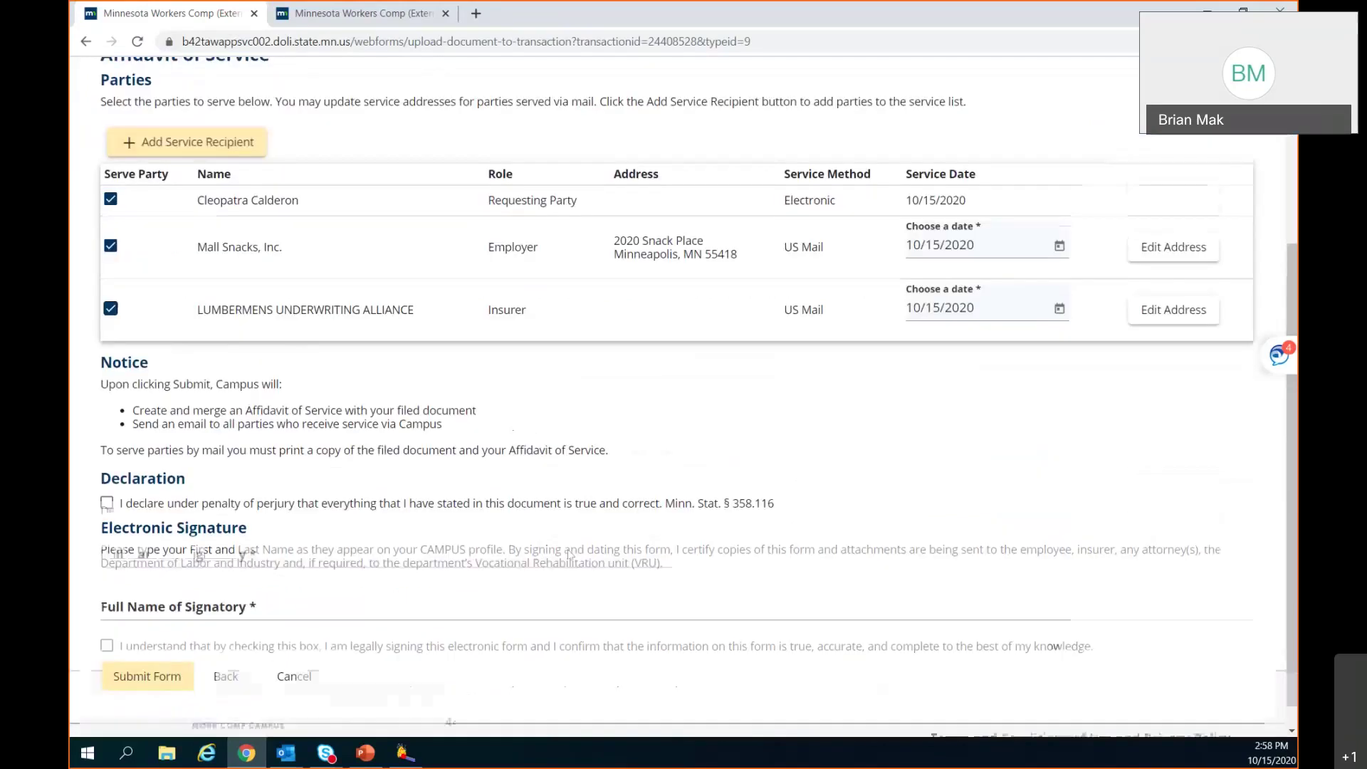
pyautogui.click(107, 450)
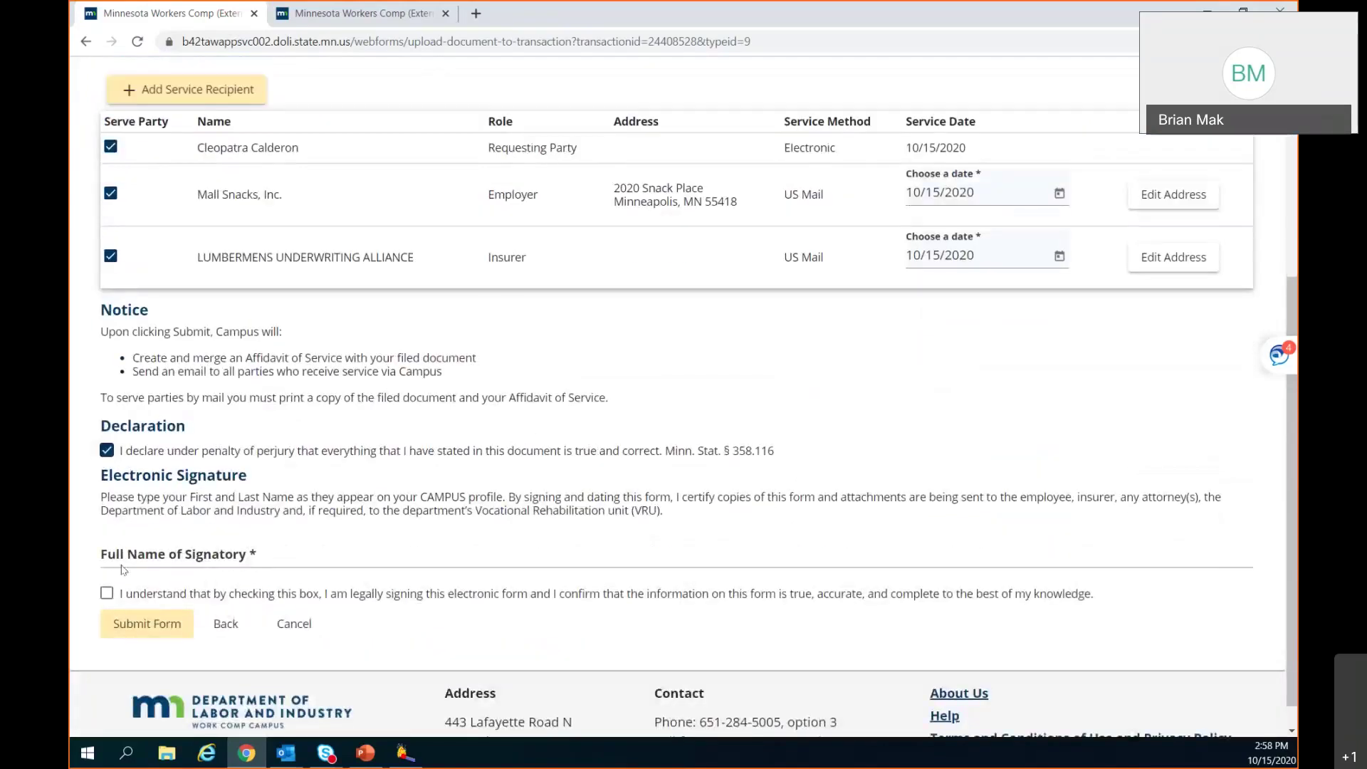
pyautogui.click(135, 552)
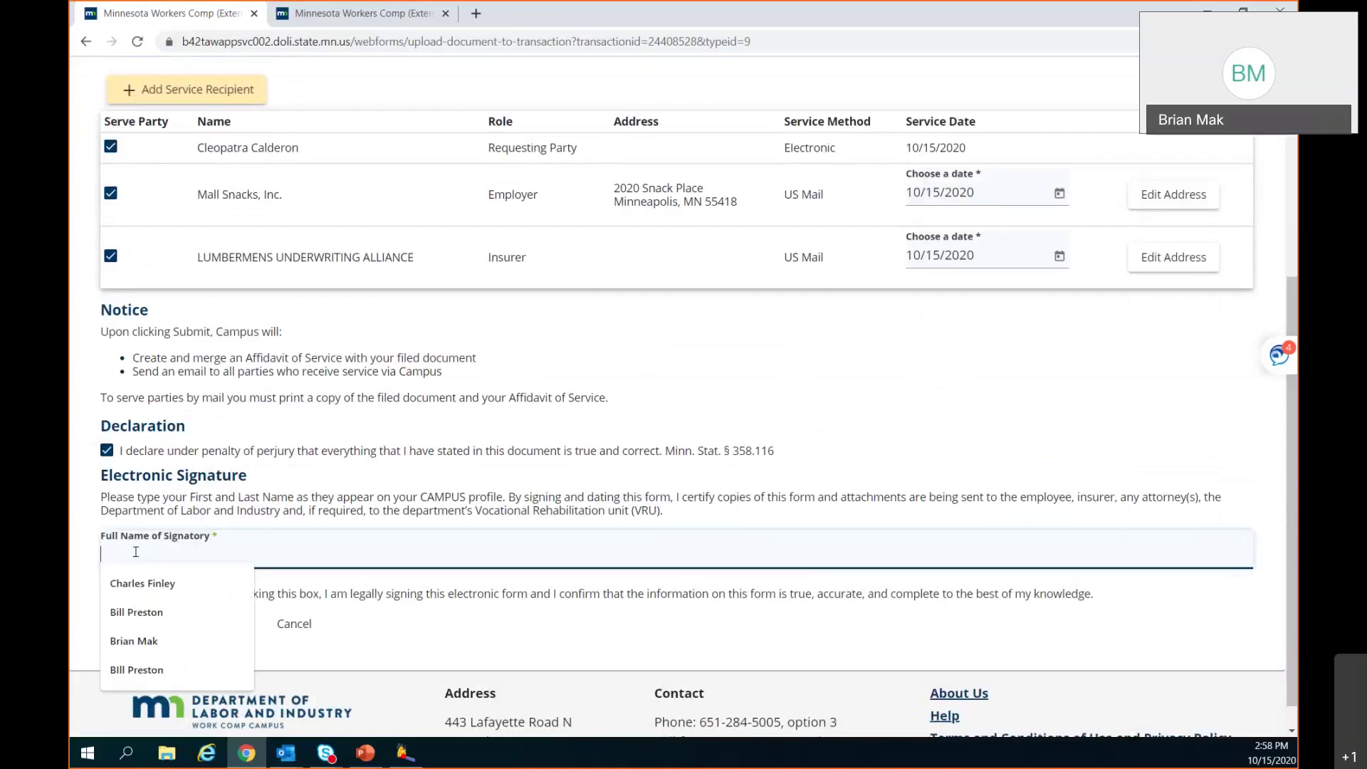
pyautogui.write('Herbert Garrison')
pyautogui.press('Tab')
pyautogui.press('space')
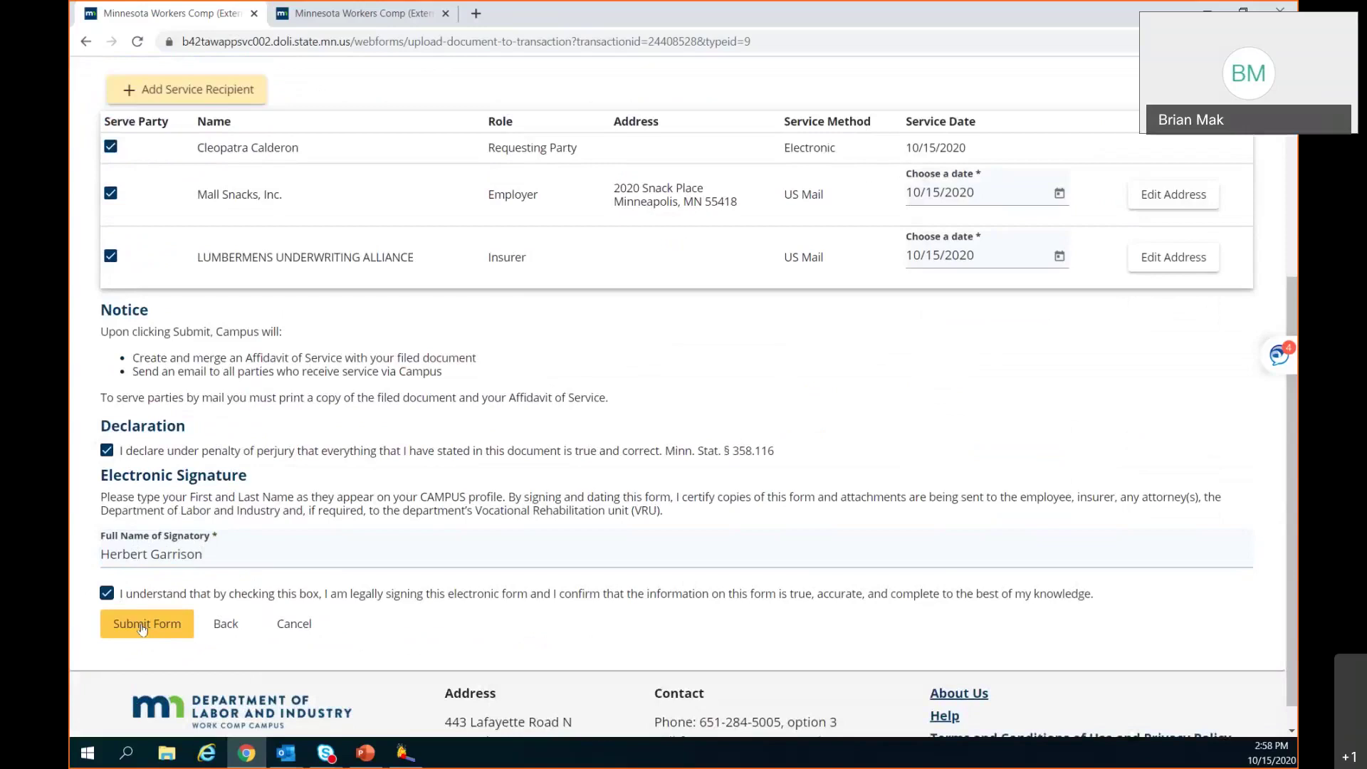
pyautogui.click(141, 627)
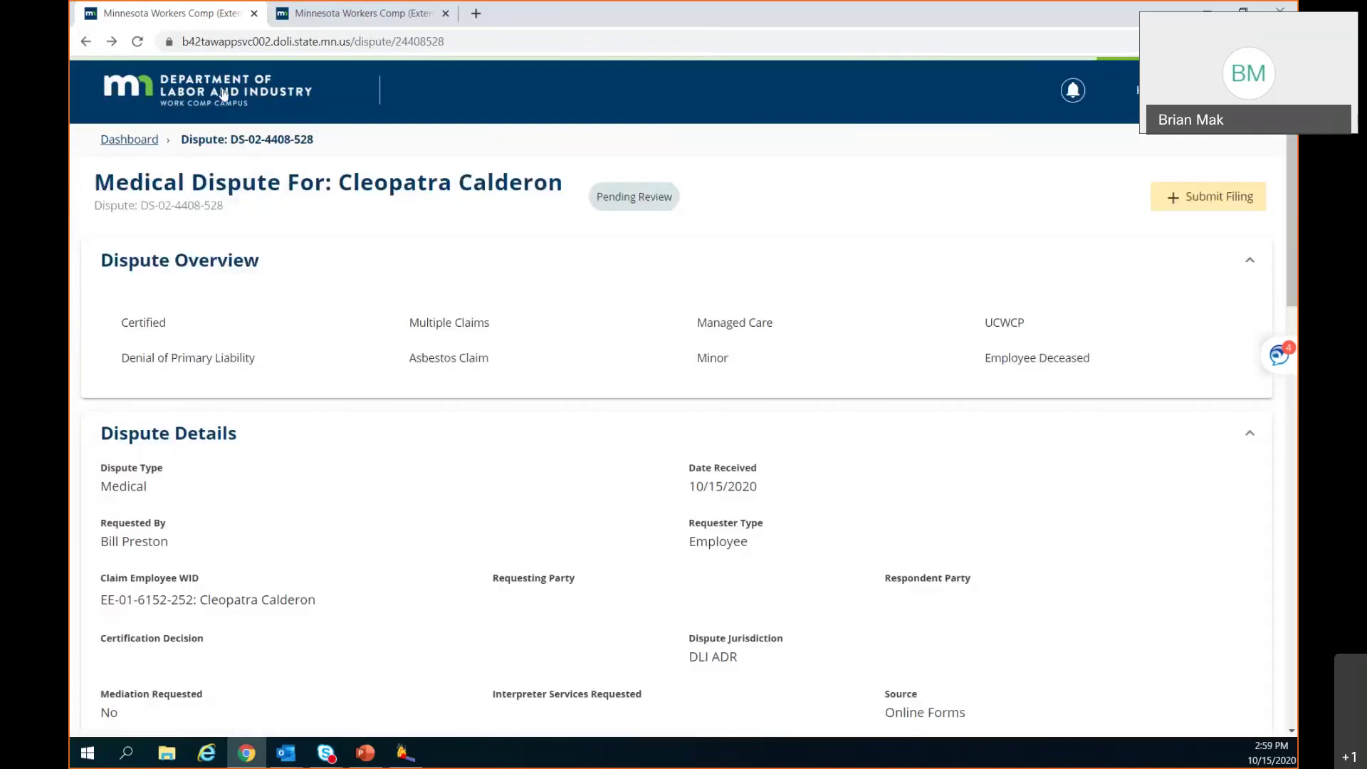
# Go back to the dashboard, scroll through My Queues, and open the newly filed document DO-02-4408-587
pyautogui.click(223, 94)
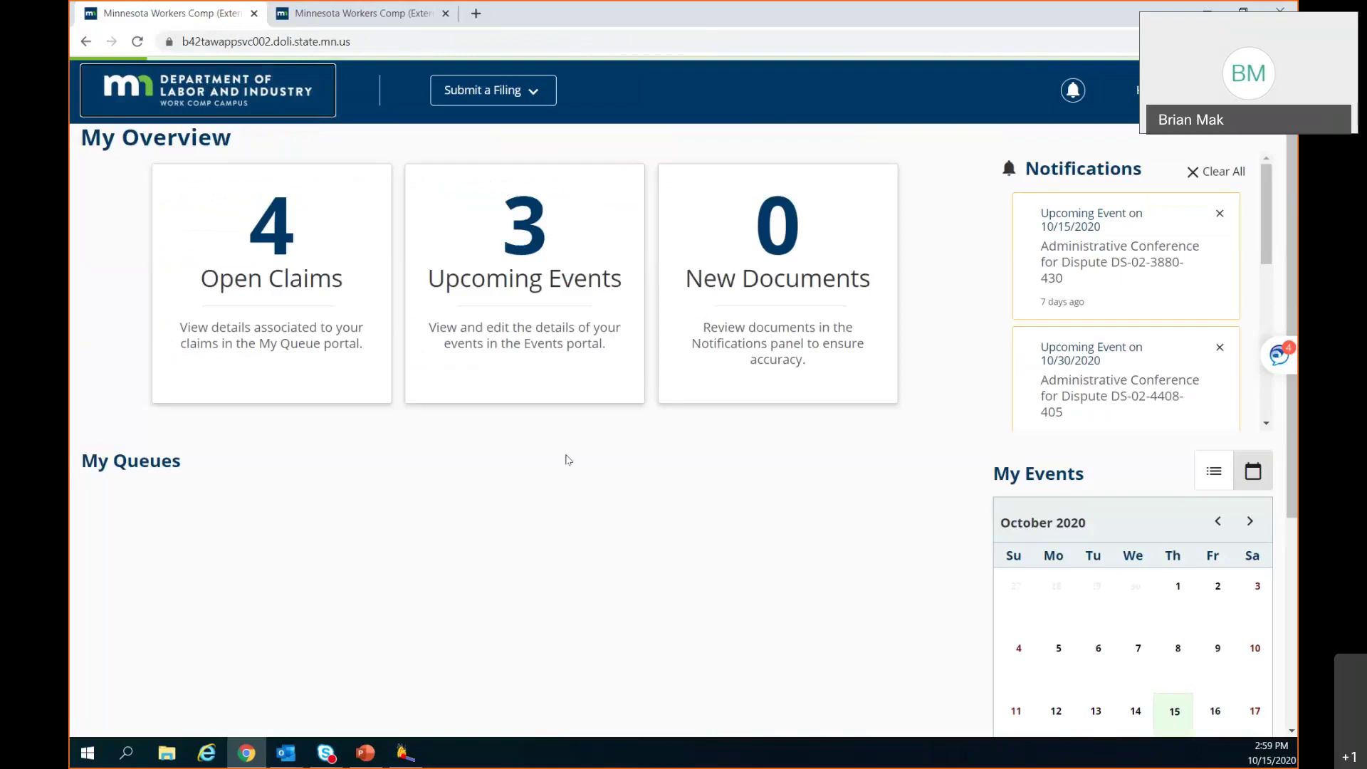
pyautogui.scroll(-1, 568, 461)
pyautogui.scroll(-4, 534, 471)
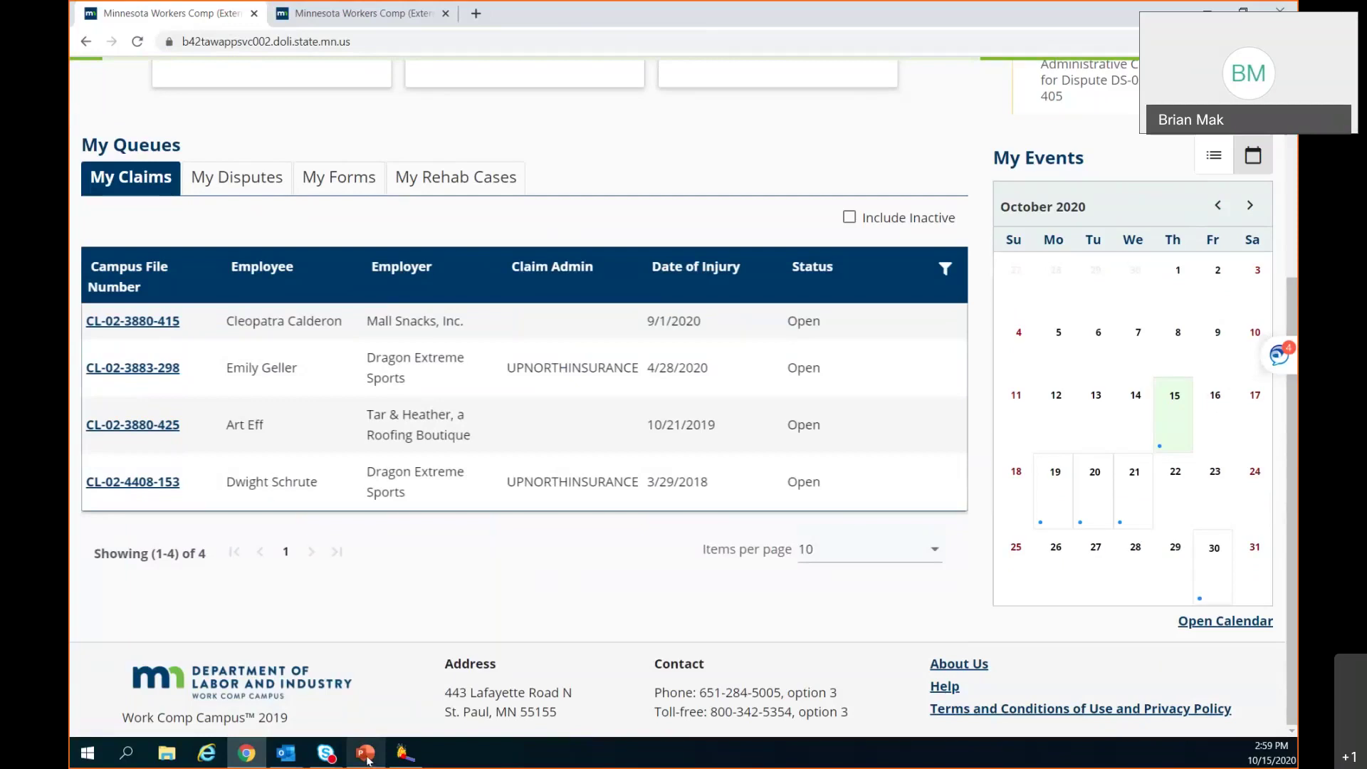
pyautogui.moveTo(368, 760)
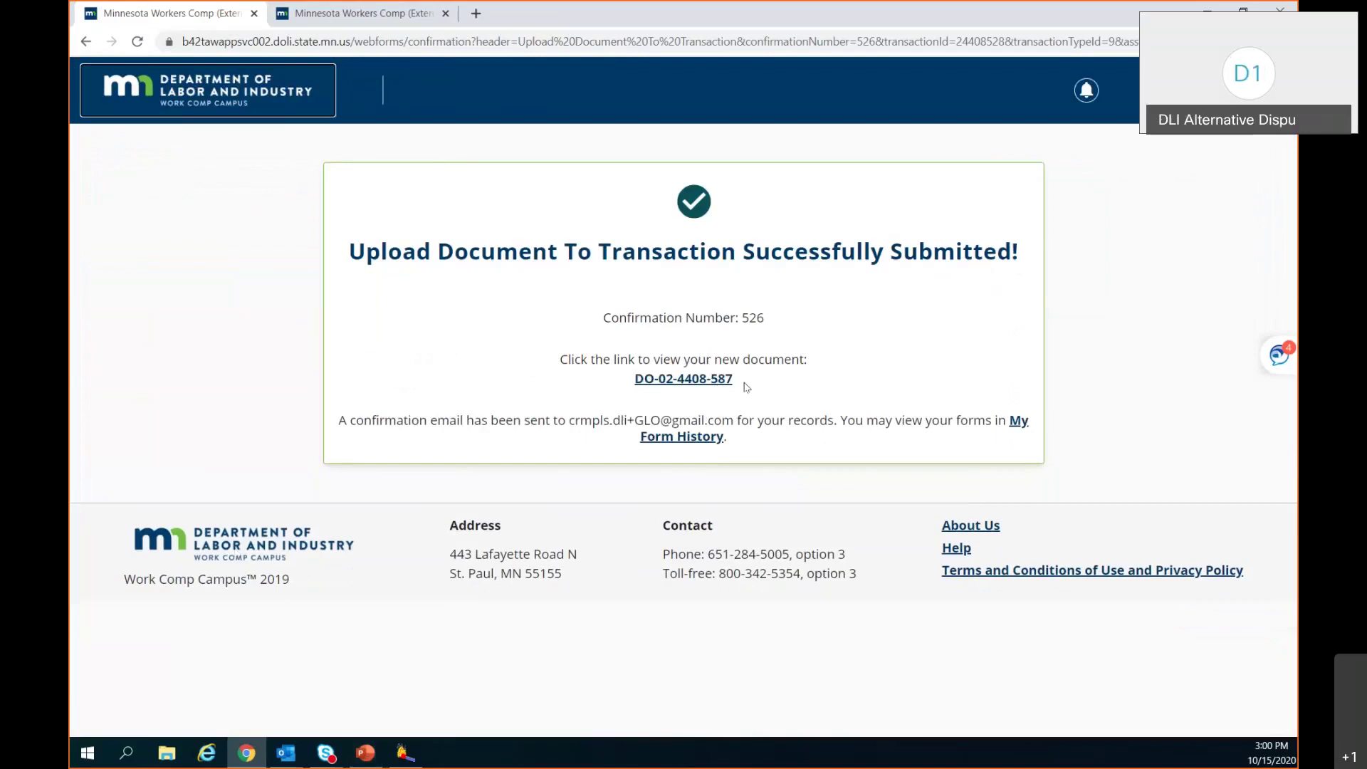
pyautogui.click(690, 383)
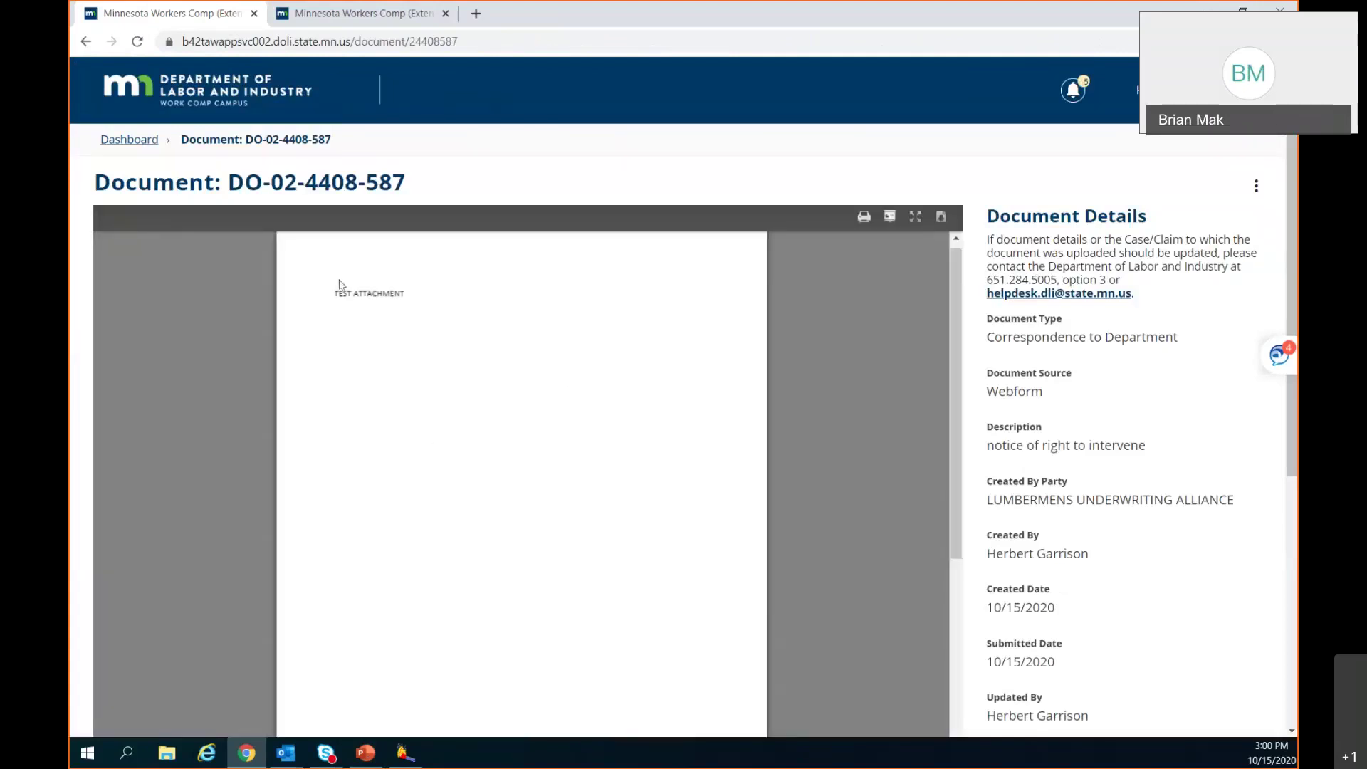
# Scroll through the DO-02-4408-587 PDF to review TEST ATTACHMENT and the Affidavit of Service pages
pyautogui.scroll(-2, 595, 570)
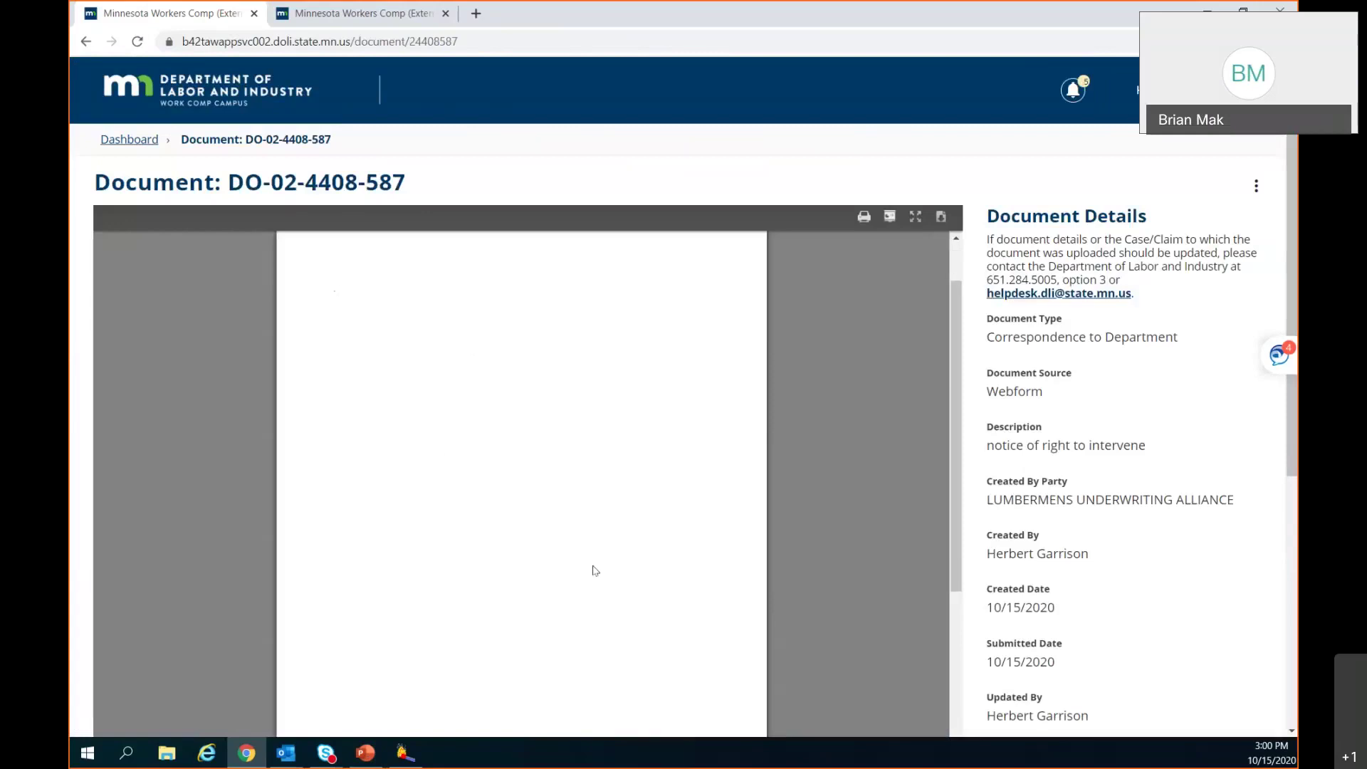
pyautogui.scroll(-3, 595, 570)
pyautogui.scroll(5, 597, 564)
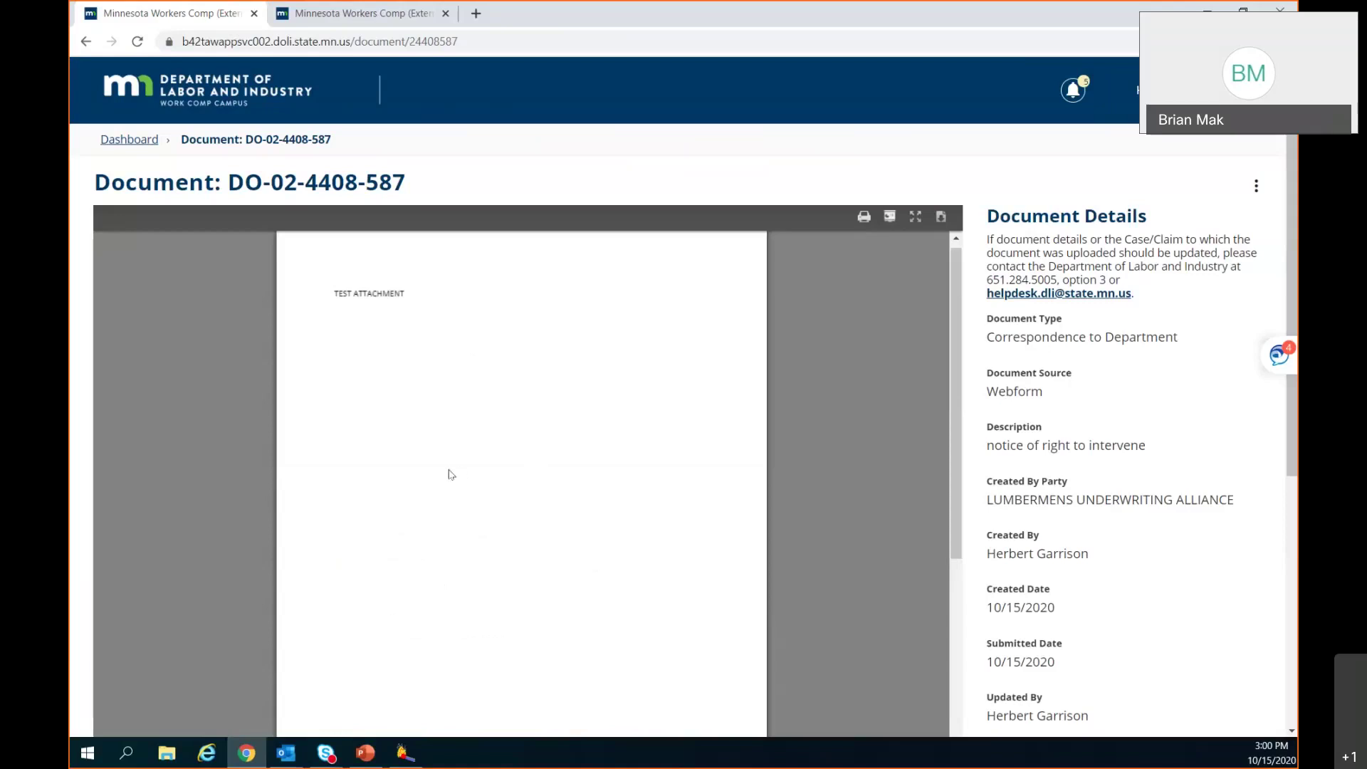
pyautogui.scroll(-3, 470, 463)
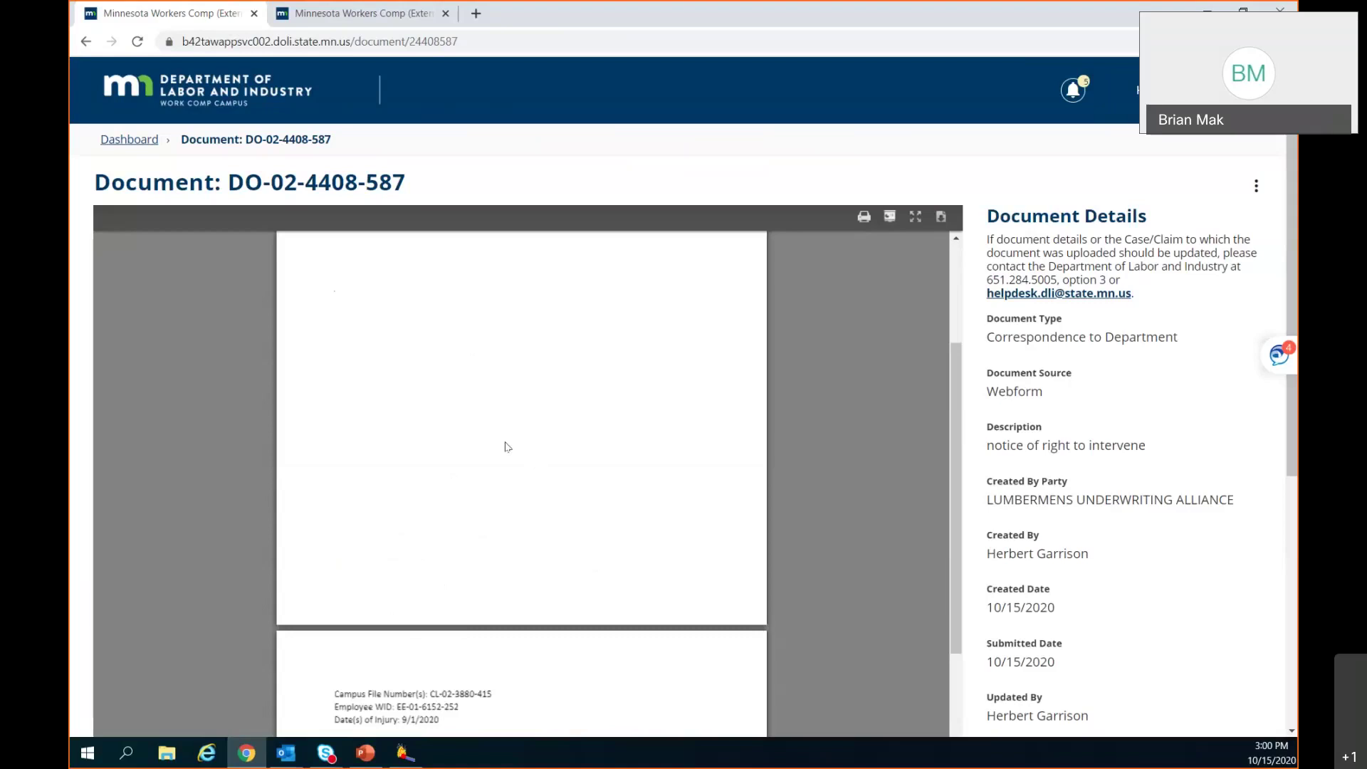
pyautogui.scroll(3, 507, 446)
pyautogui.scroll(1, 507, 447)
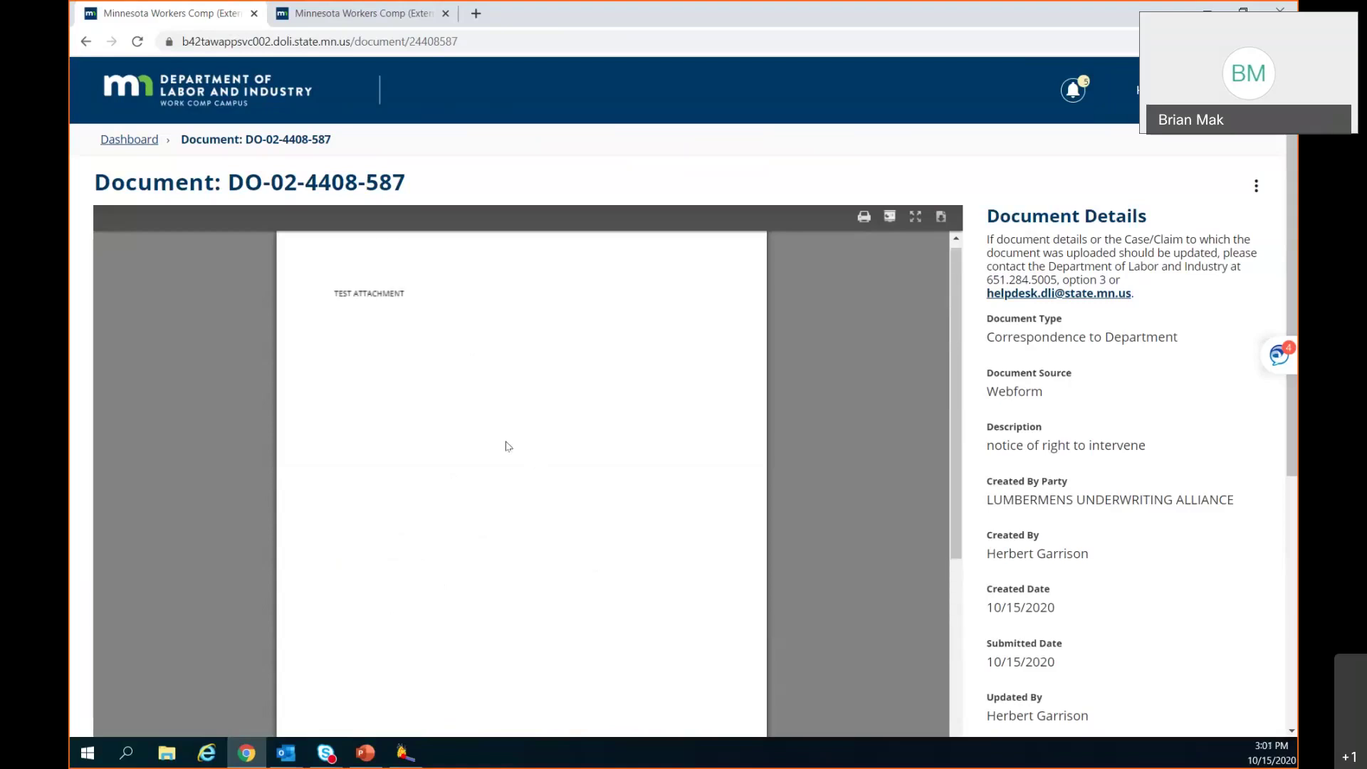
pyautogui.scroll(-3, 508, 447)
pyautogui.scroll(-5, 507, 446)
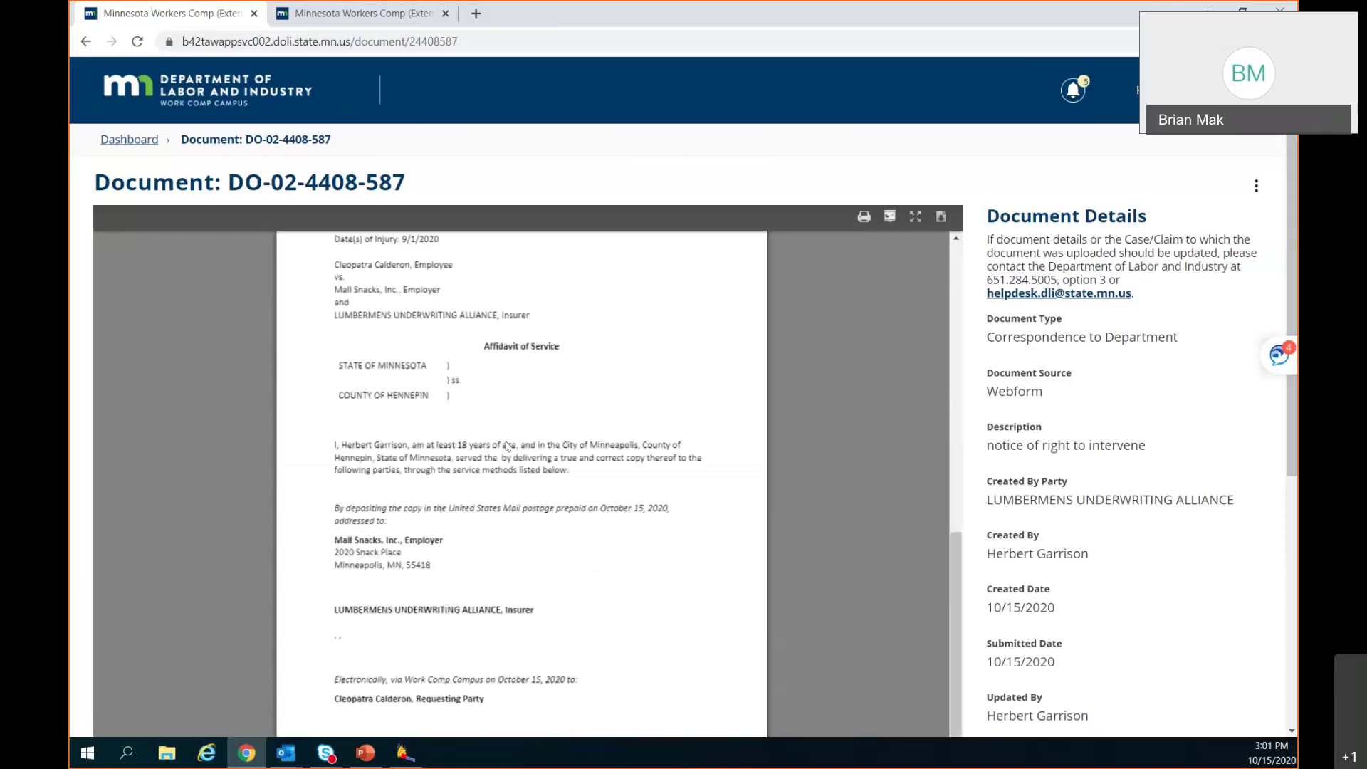
pyautogui.scroll(-2, 507, 446)
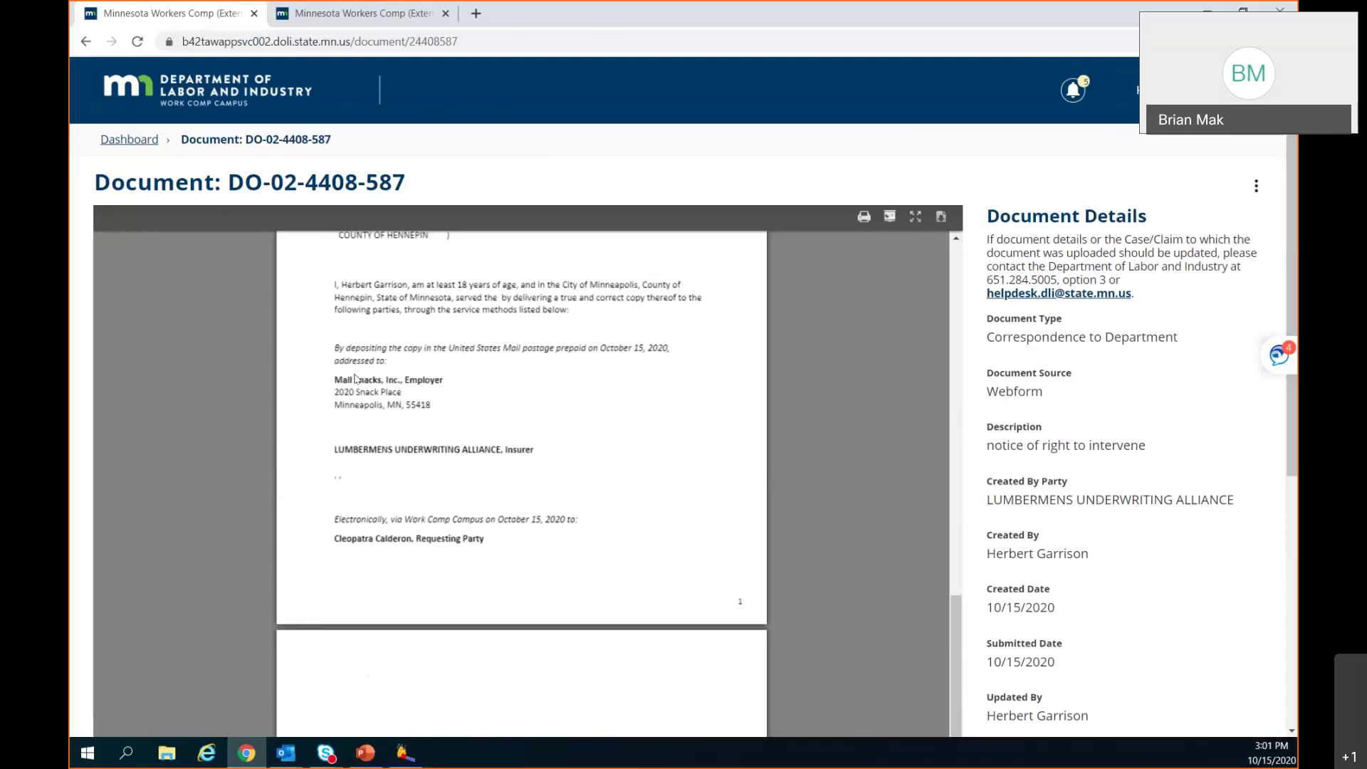
# Leave the affidavit PDF and bring up slide 13 of the Session II Filings deck
pyautogui.scroll(10, 407, 402)
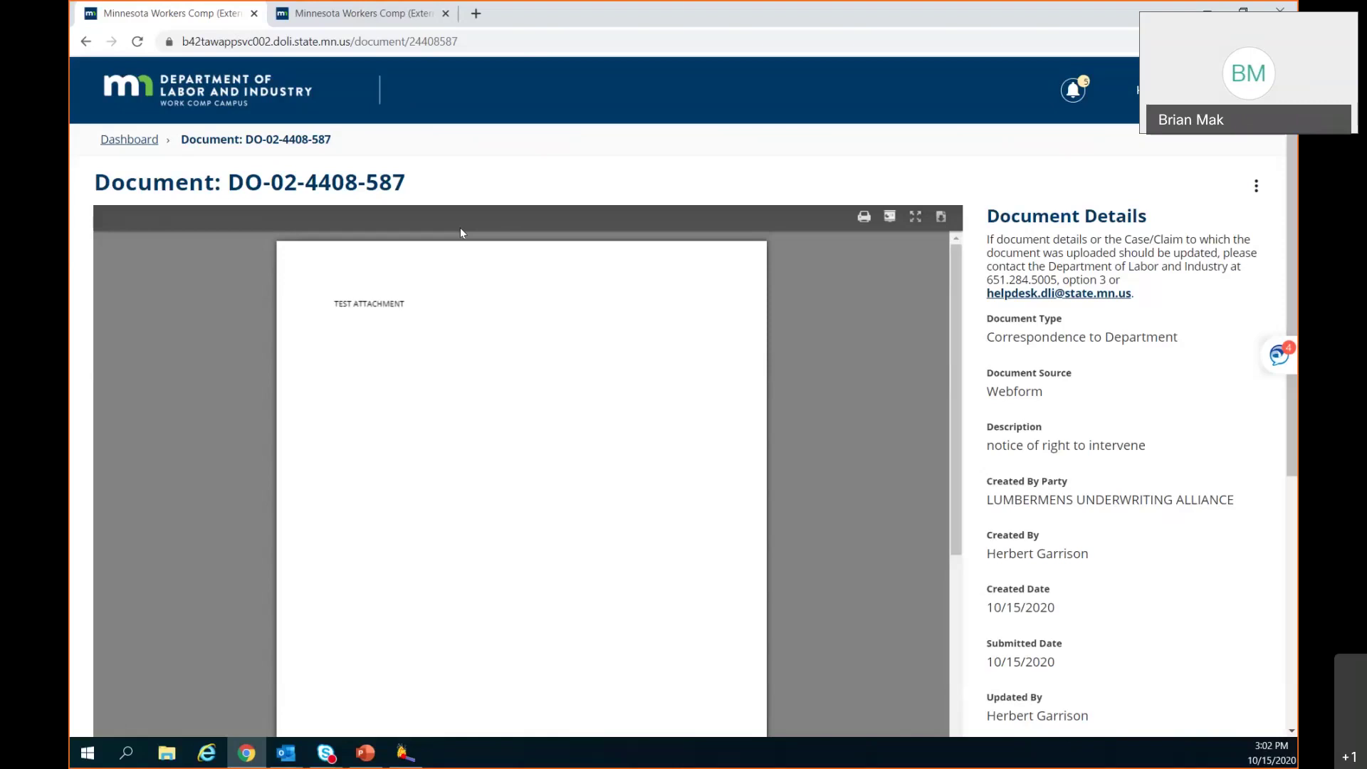
pyautogui.click(365, 755)
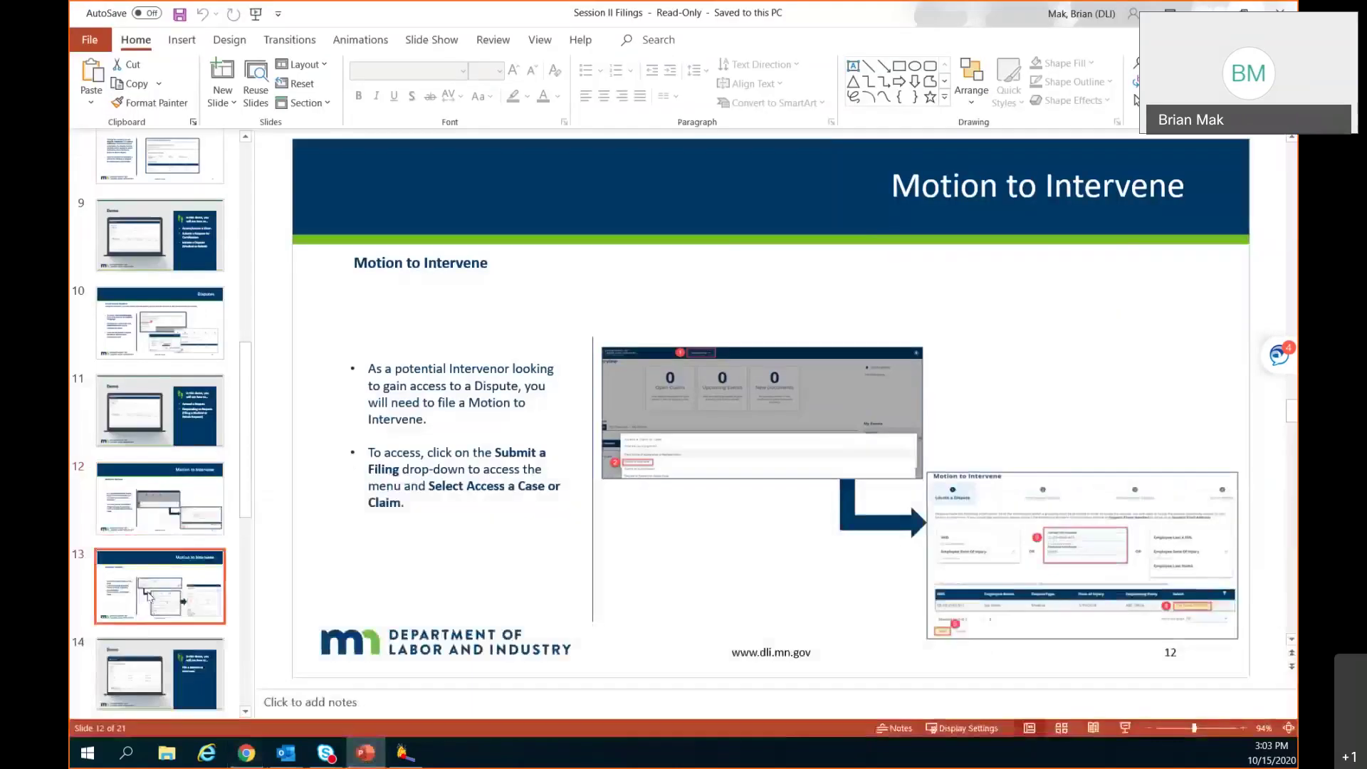
pyautogui.click(149, 596)
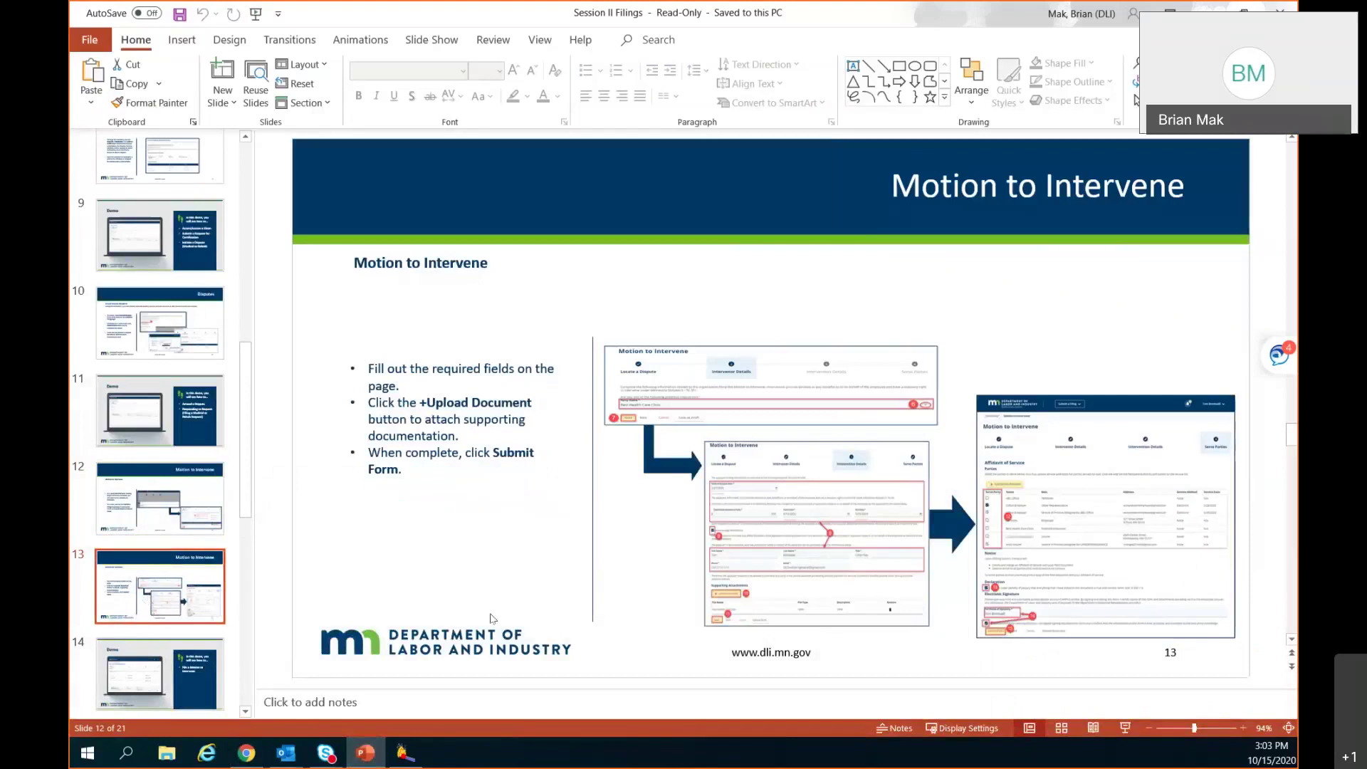